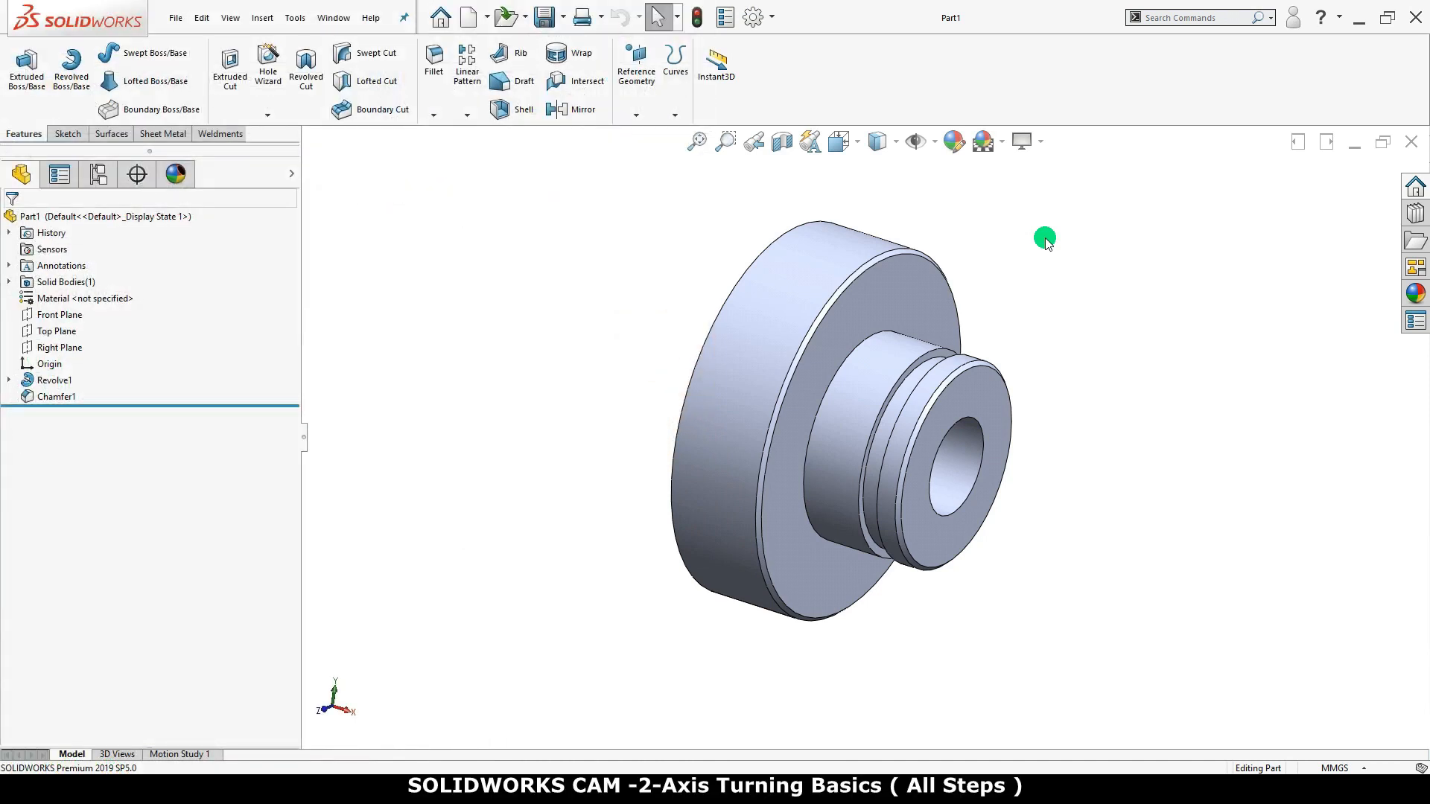
Sketch a vertical centerline about 12.2 mm long on the hub's end face, from the bore centre to the outer edge, and close the sketch
right_click(983, 400)
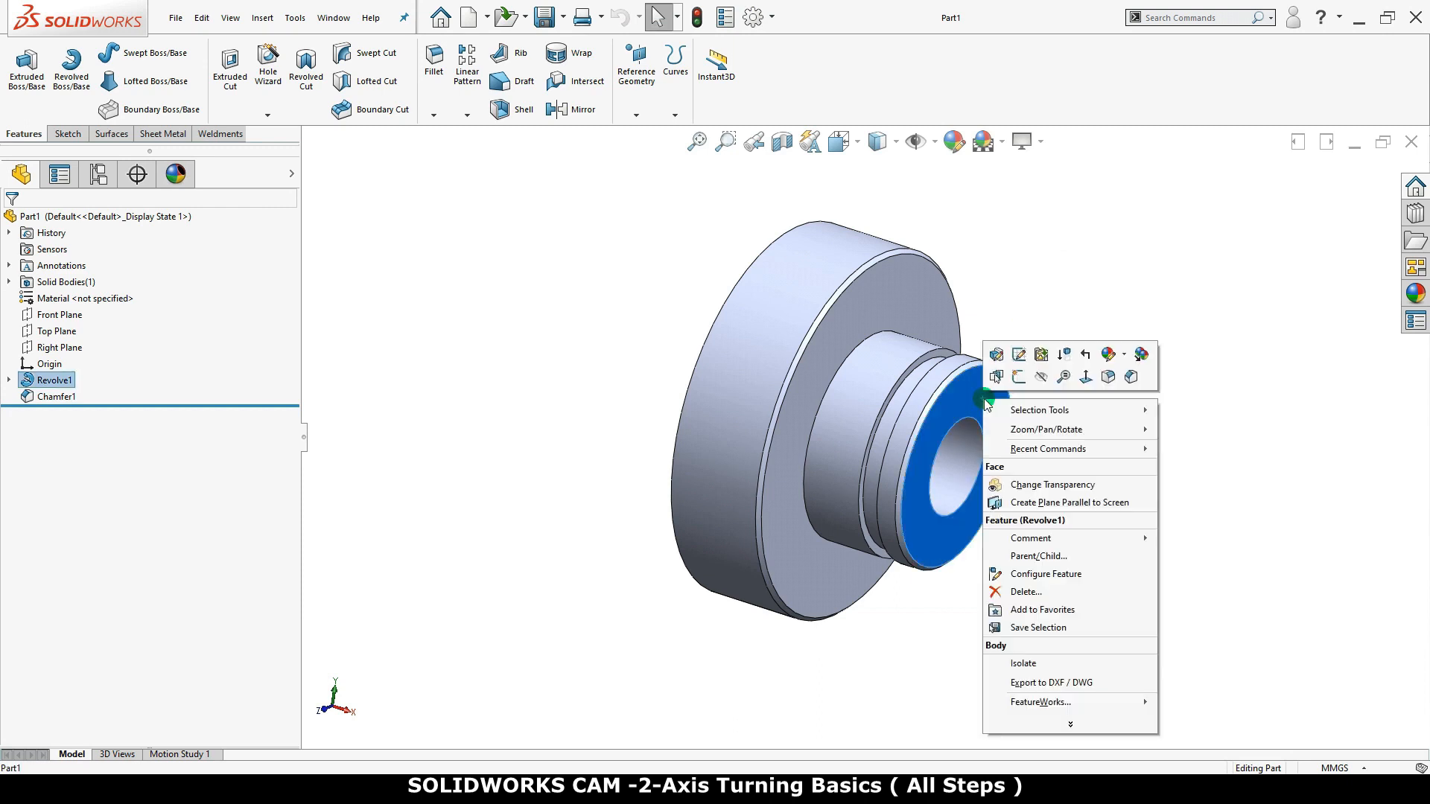
left_click(1019, 376)
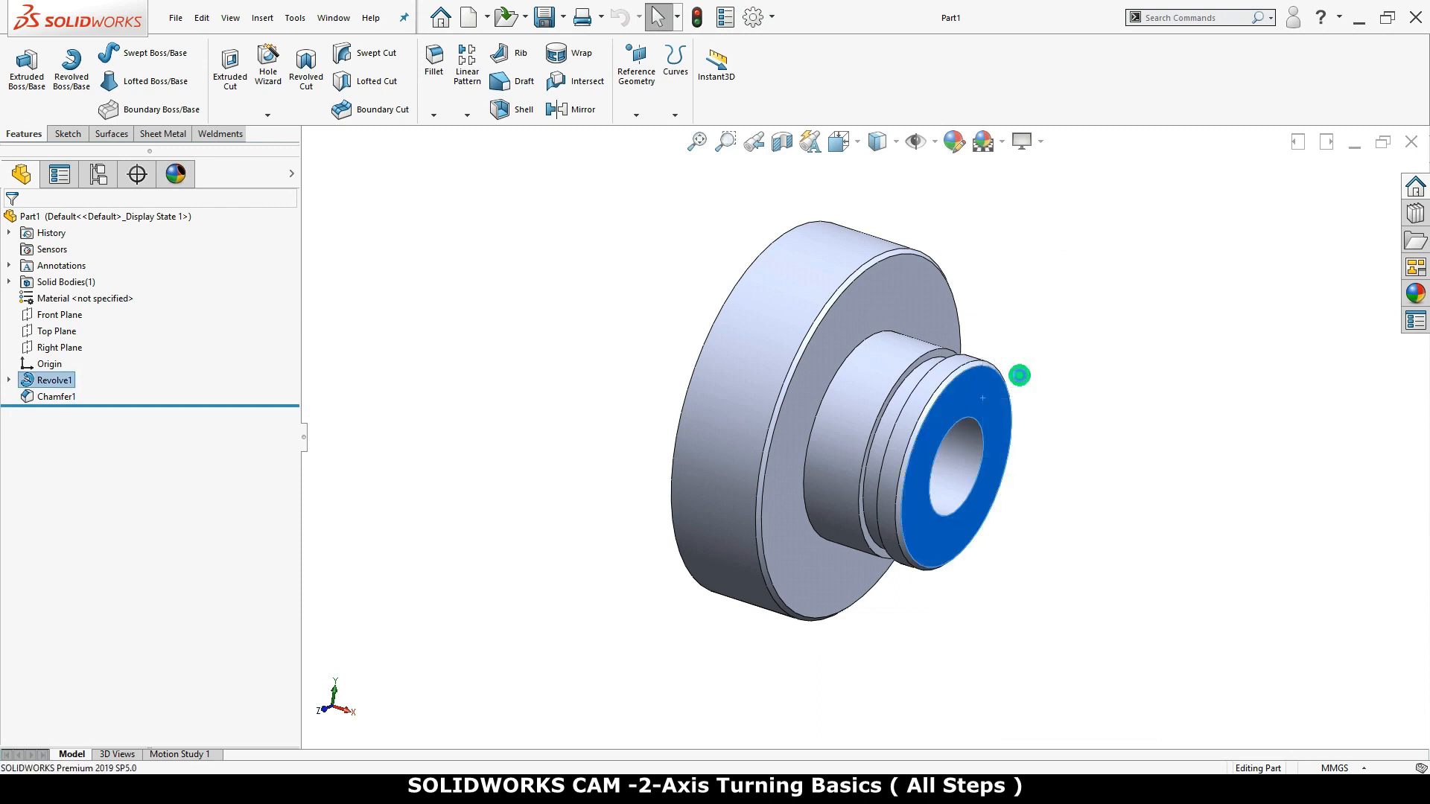
left_click(1057, 380)
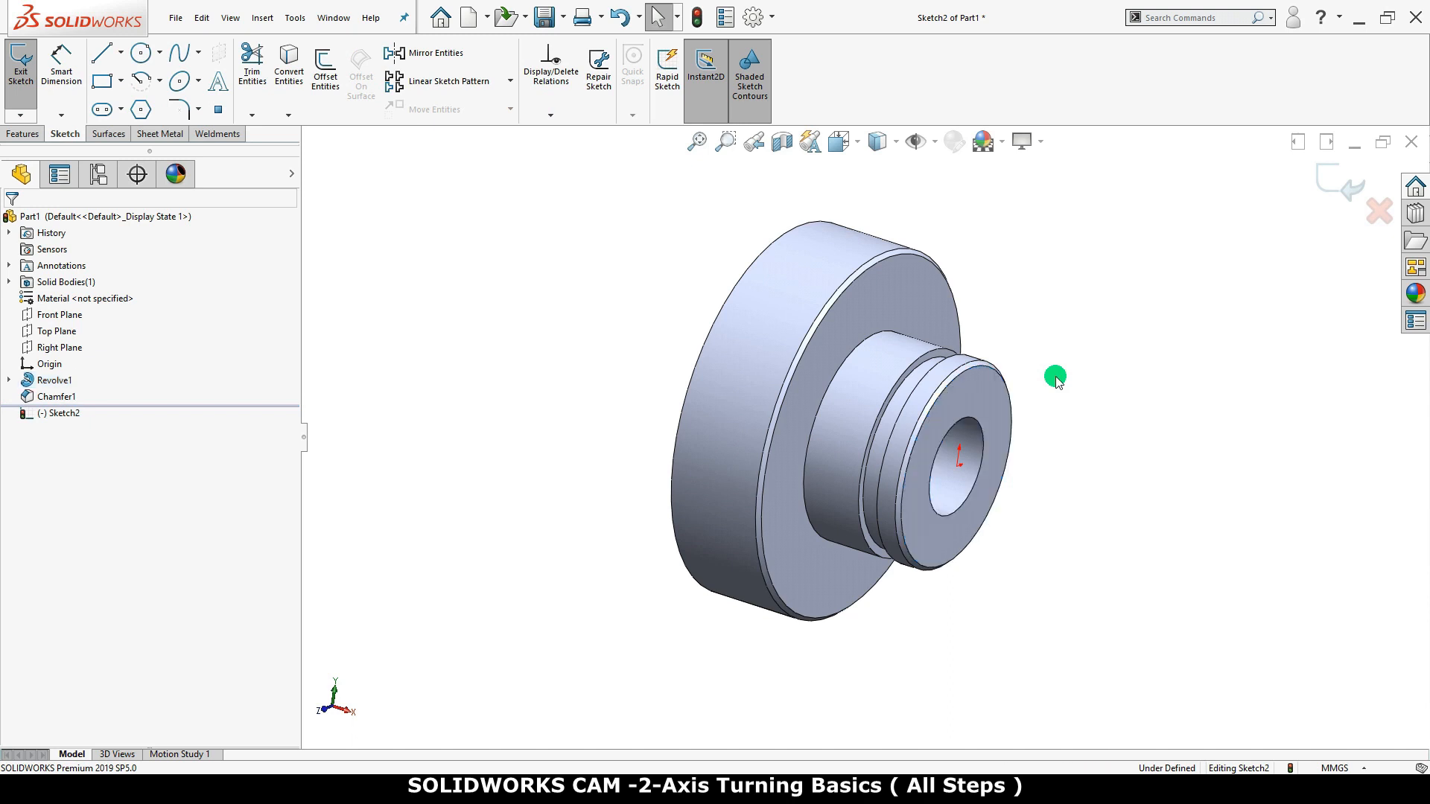
key("s")
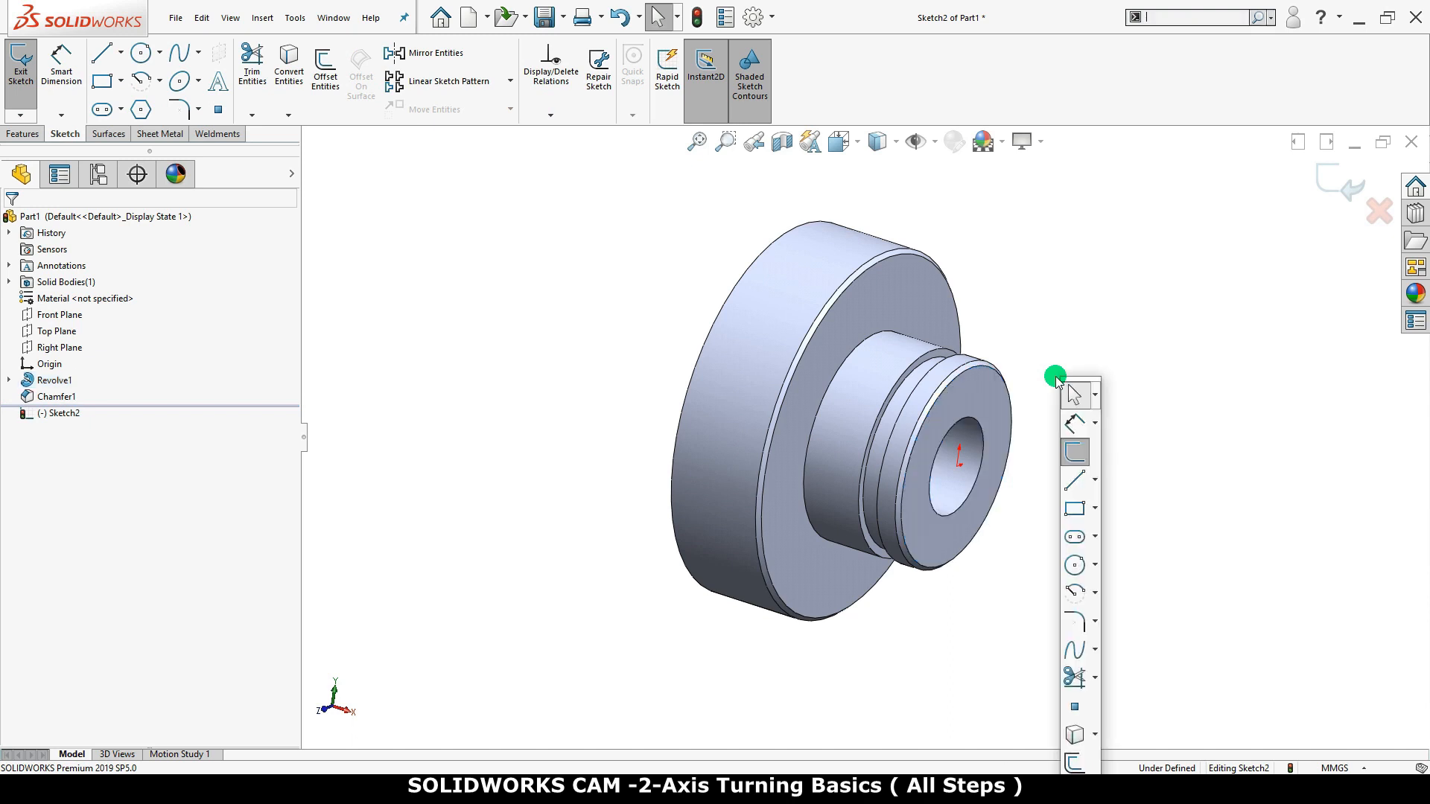
left_click(1093, 477)
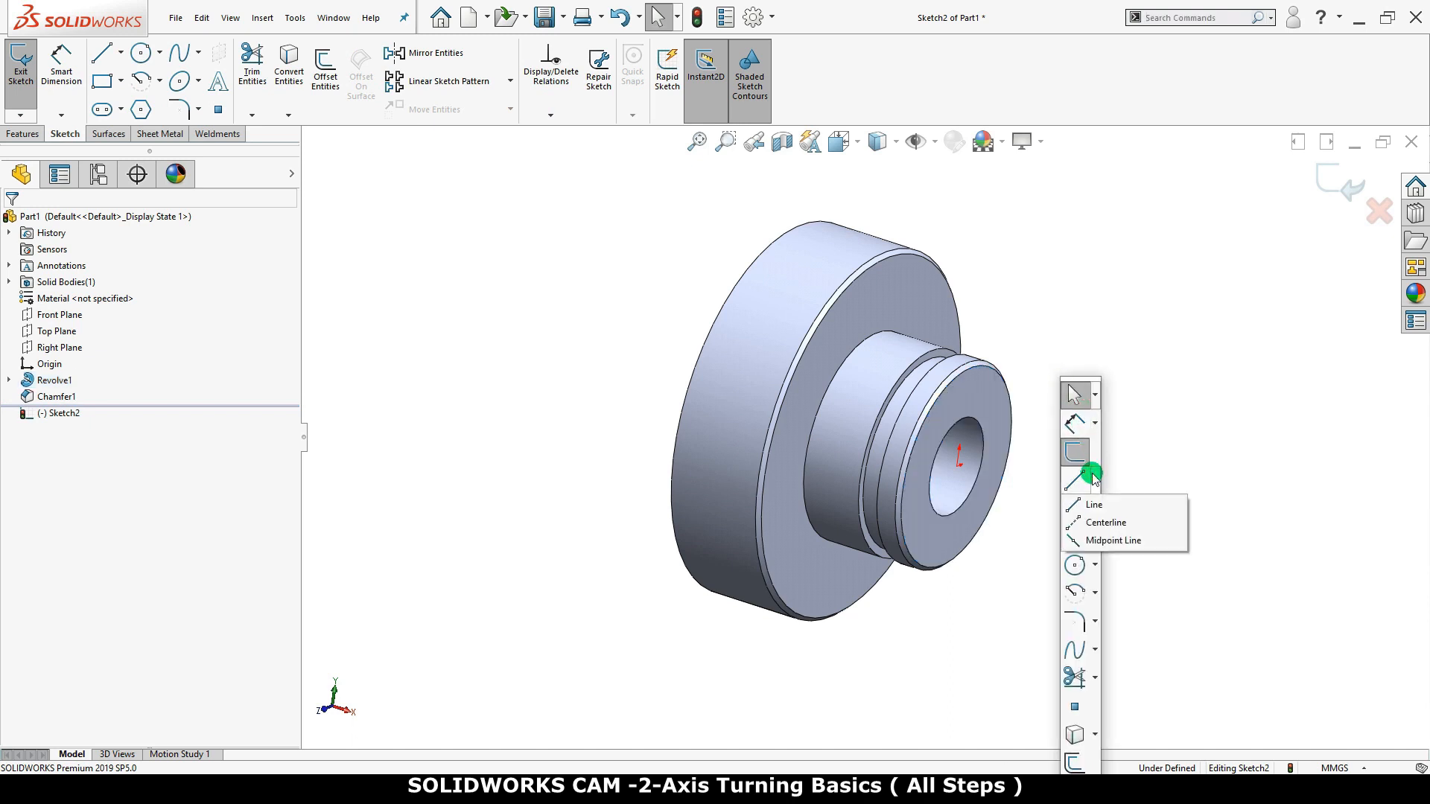
left_click(1106, 523)
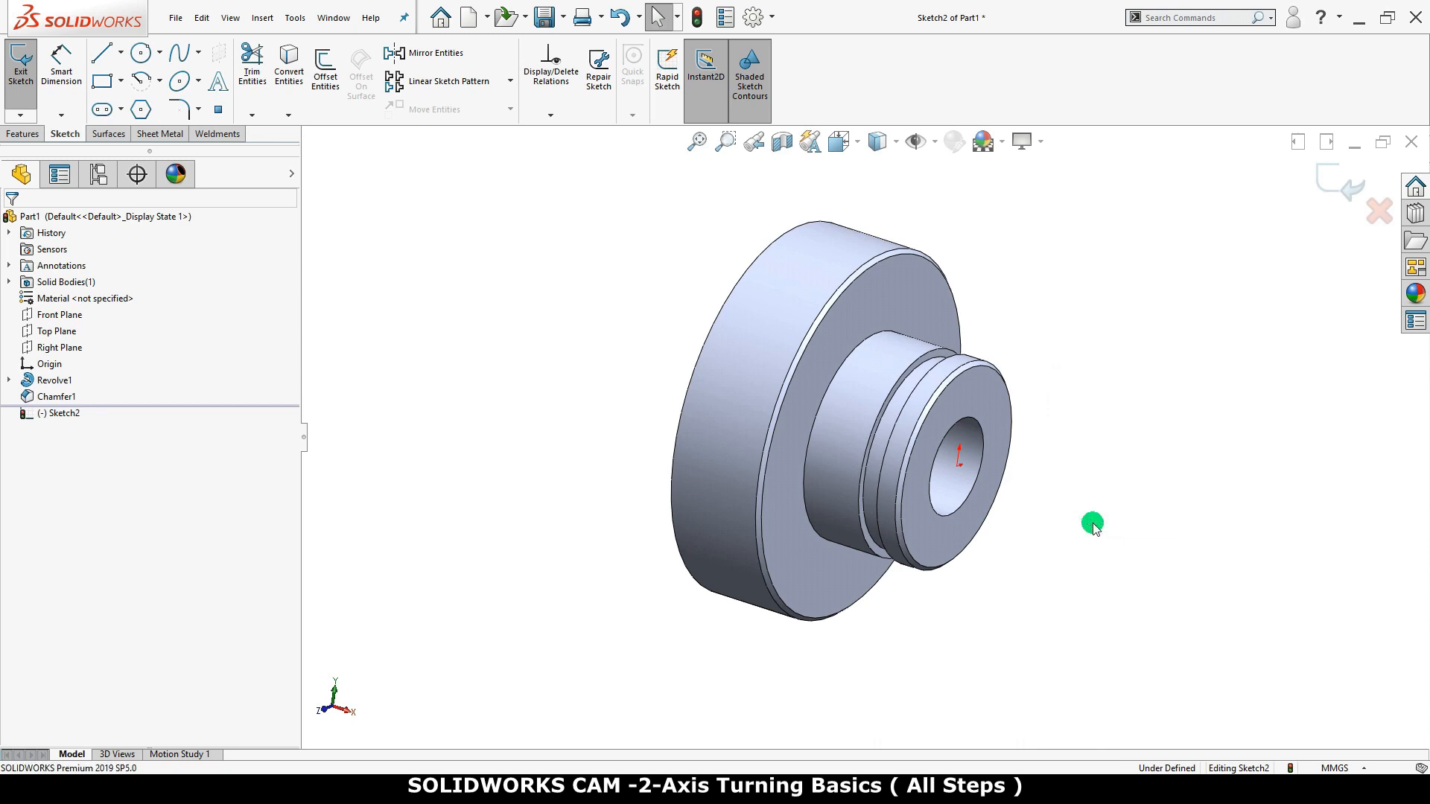
left_click(961, 475)
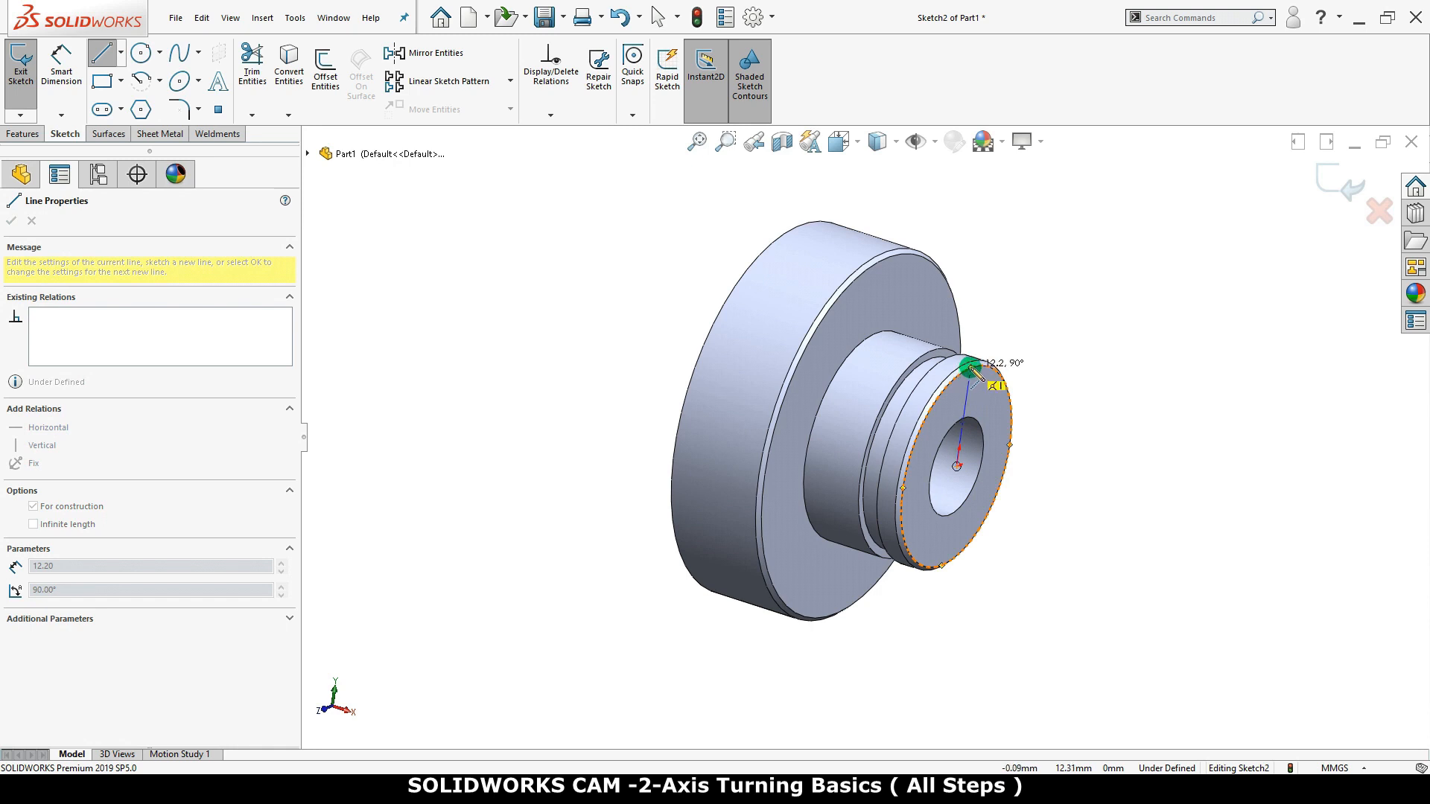
left_click(972, 368)
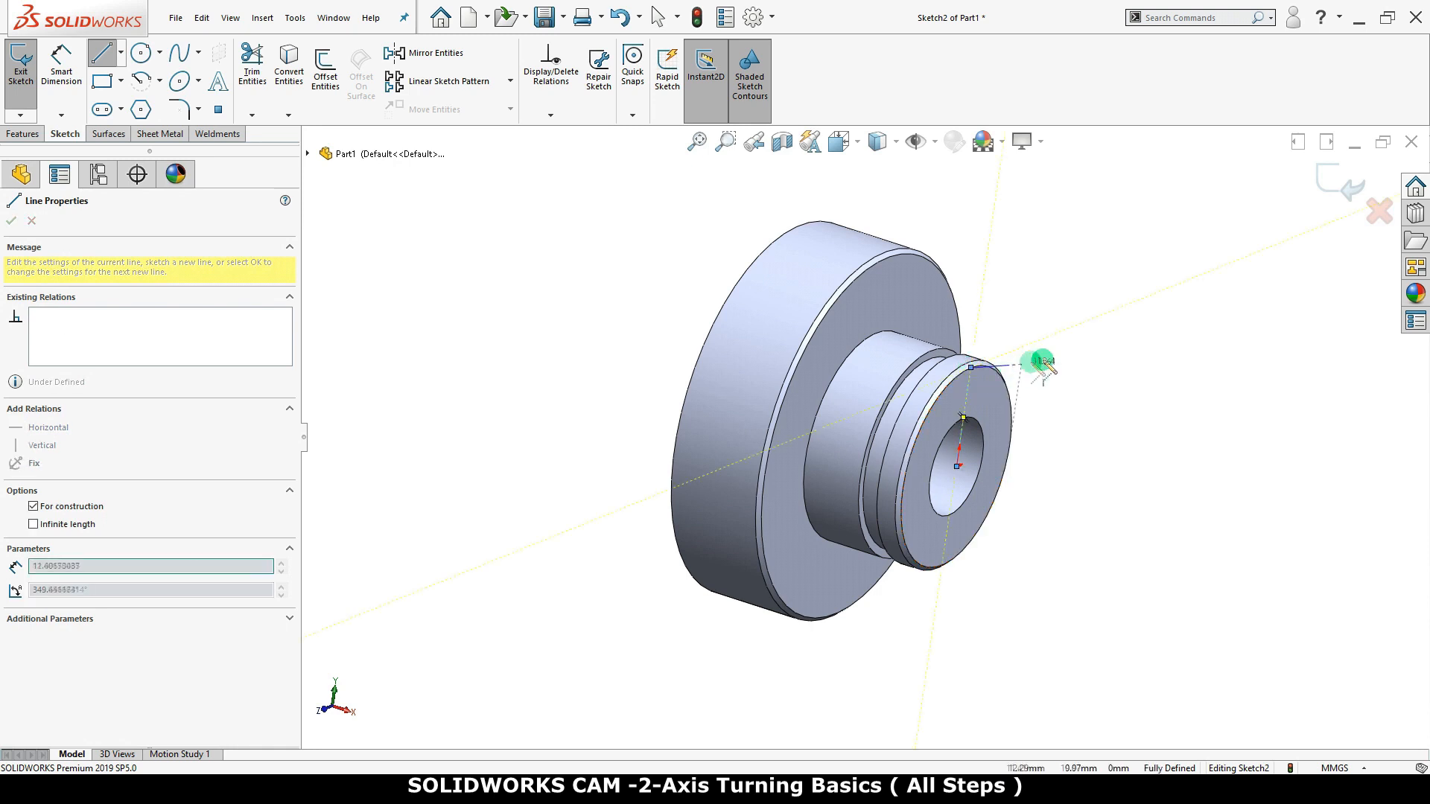
right_click(1104, 361)
left_click(1106, 363)
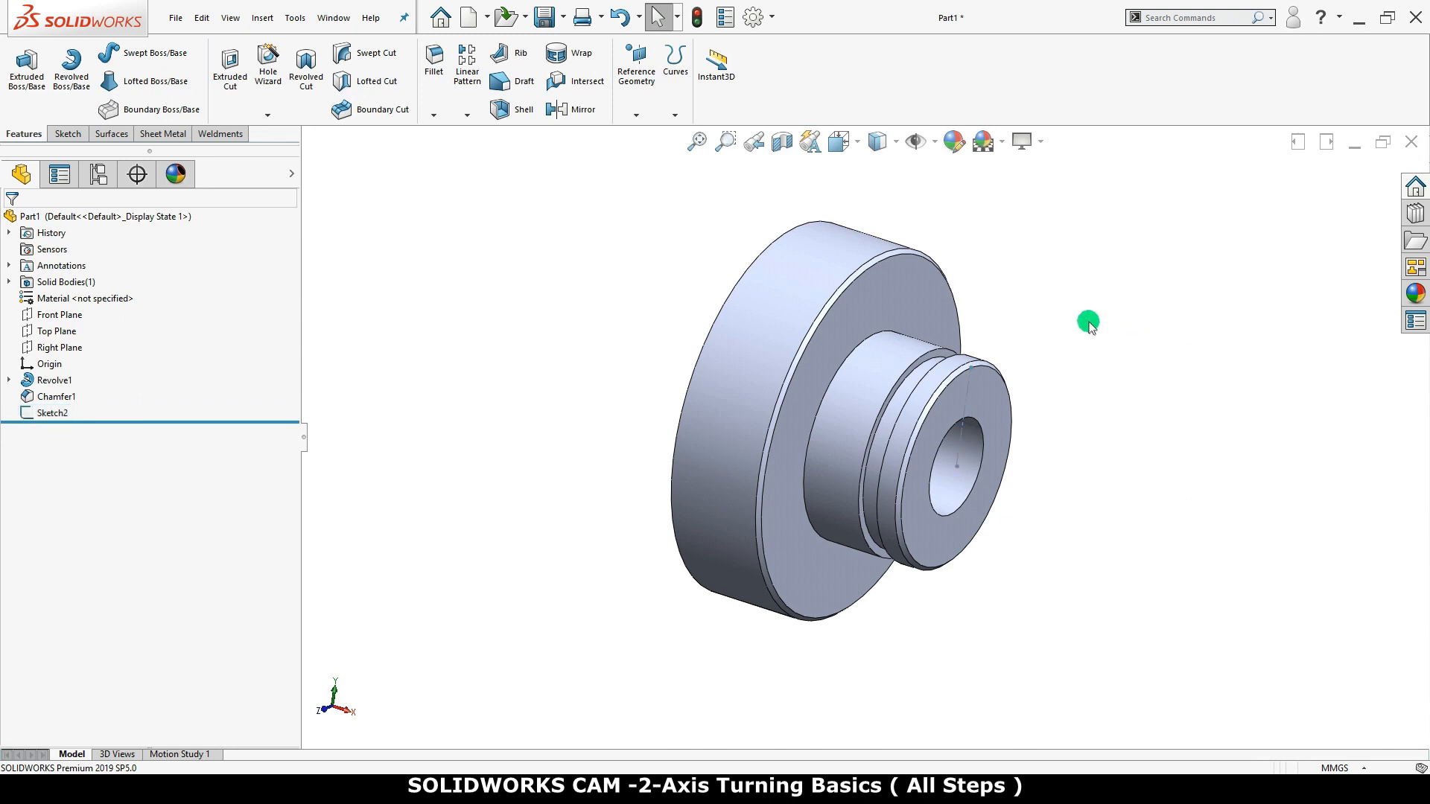
Create a coordinate system at the centerline's bore-centre endpoint, with Top Plane defining the X axis and Front Plane the Y axis
left_click(638, 115)
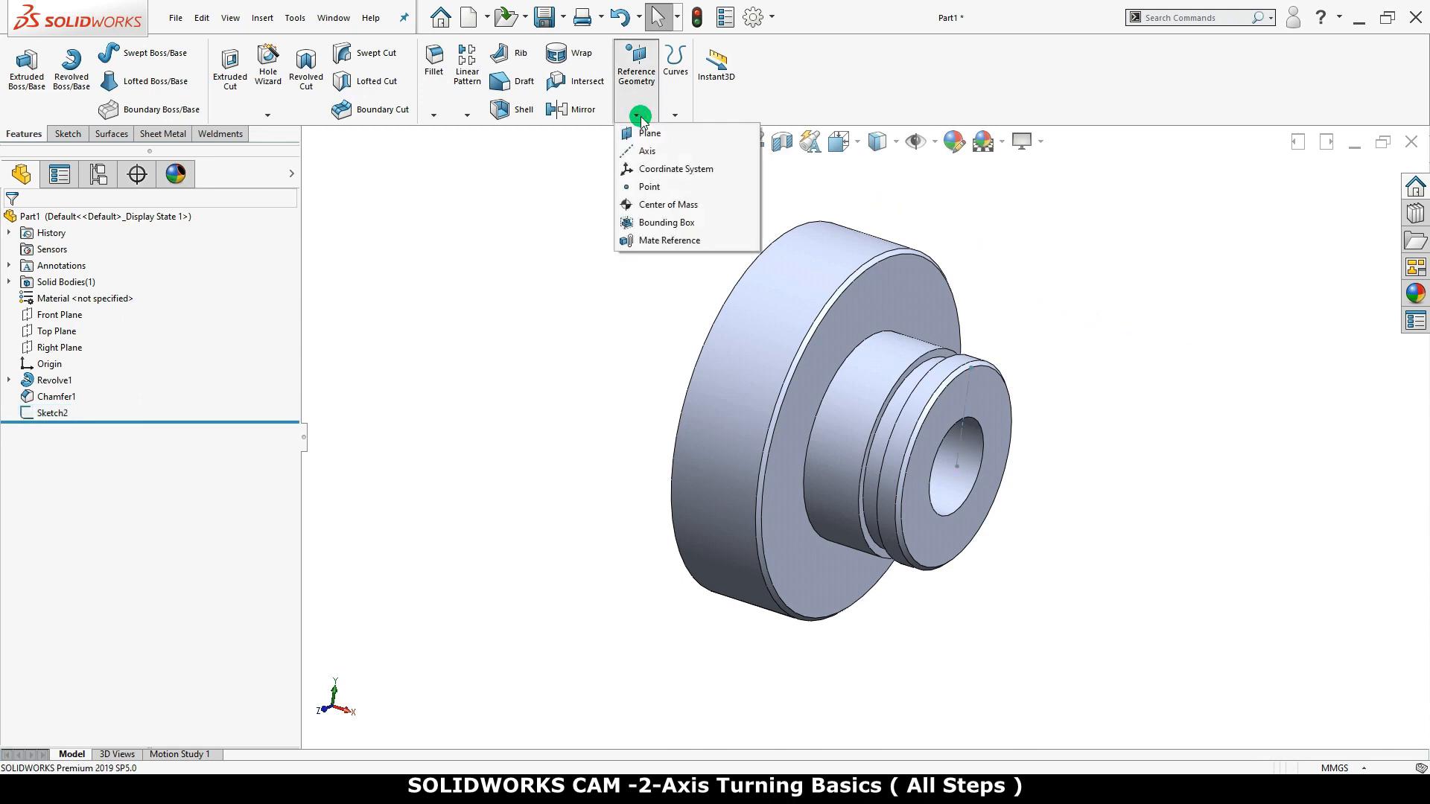
left_click(648, 170)
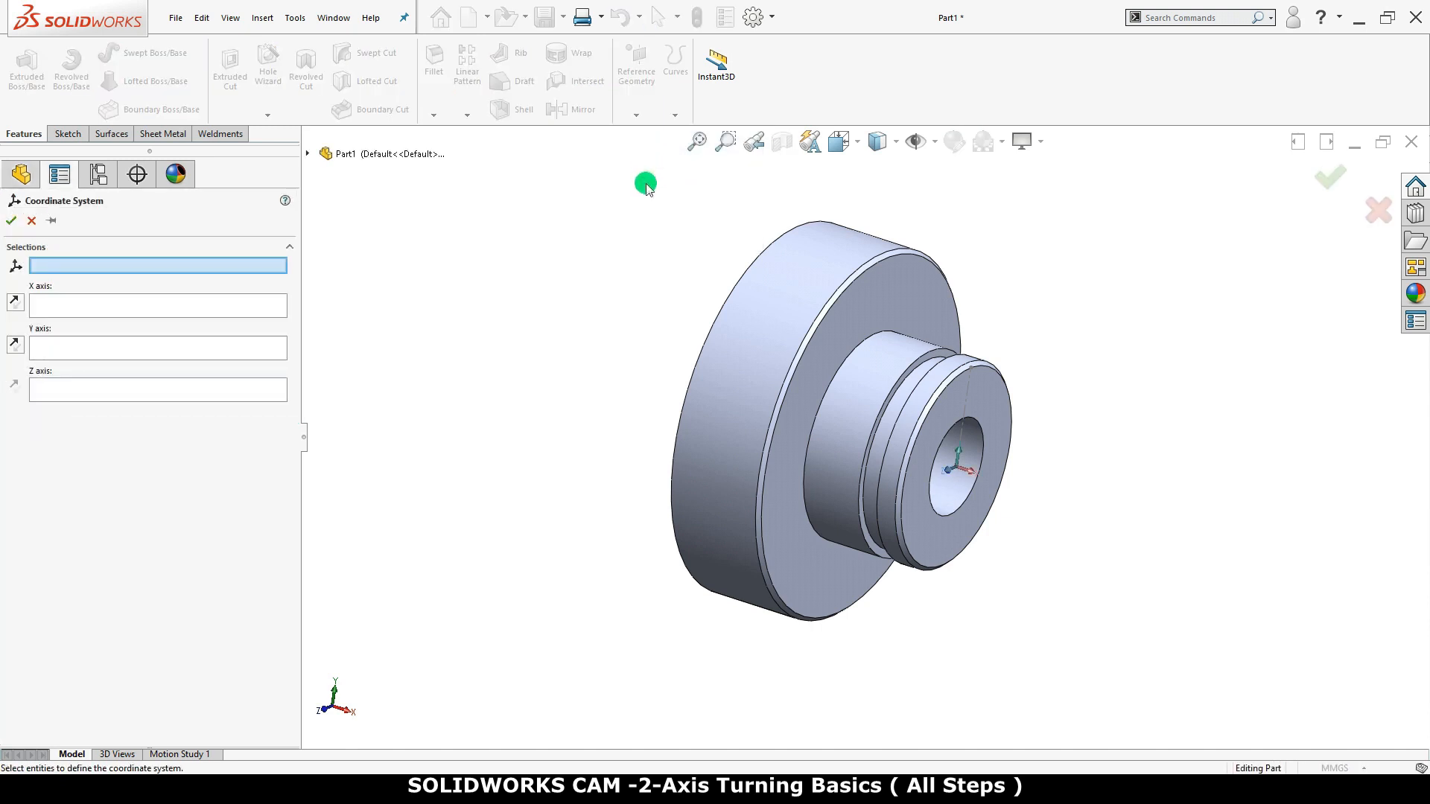
left_click(959, 470)
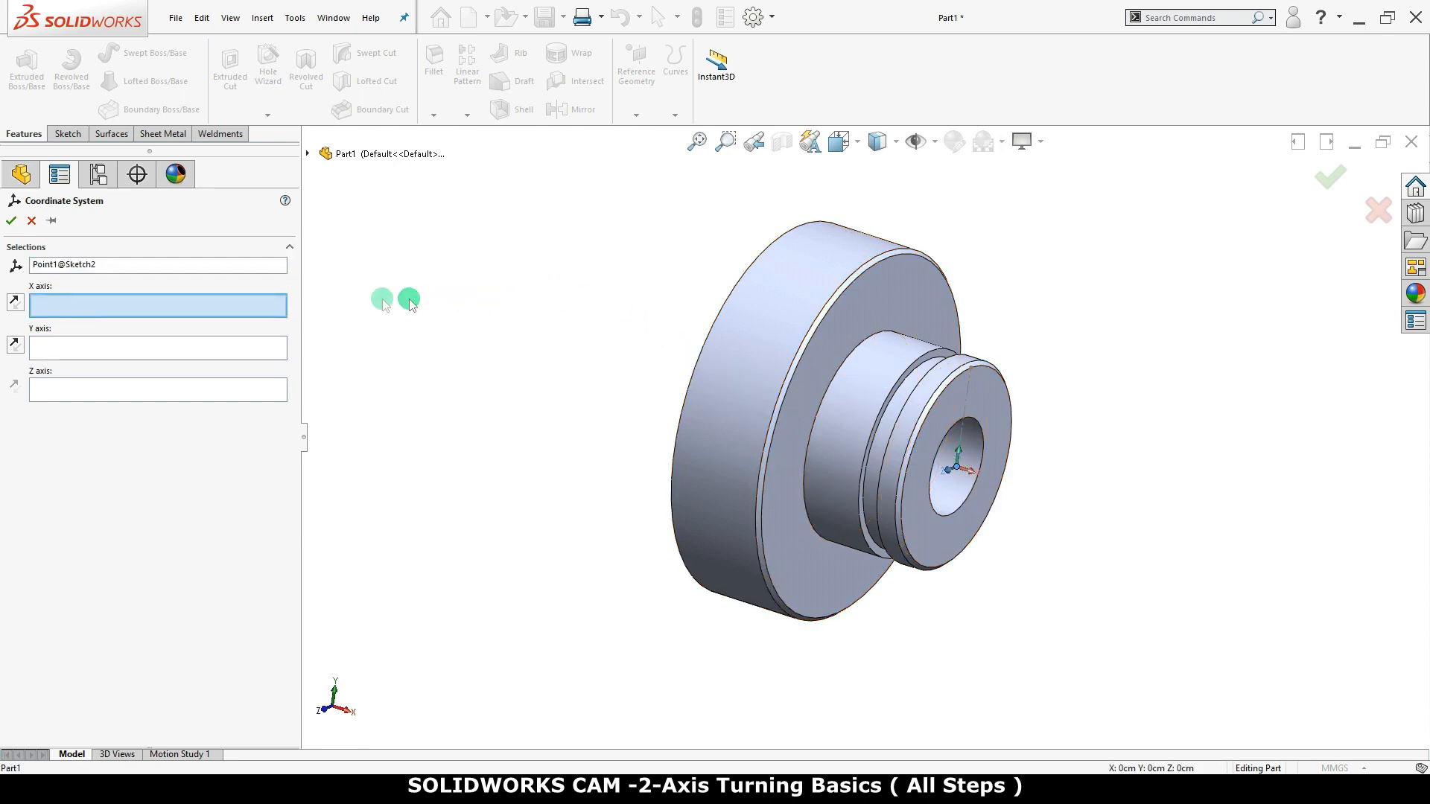
left_click(305, 154)
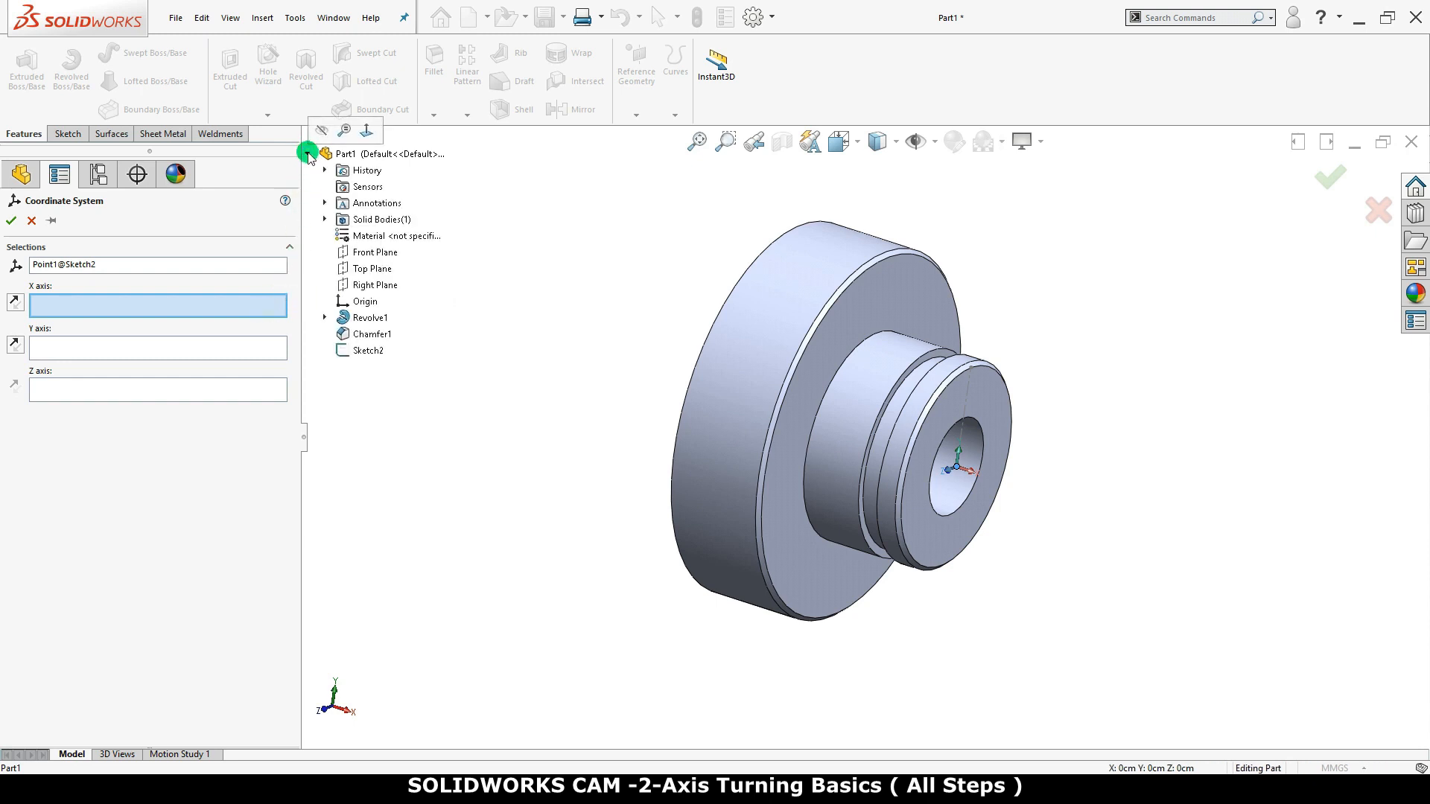
left_click(360, 269)
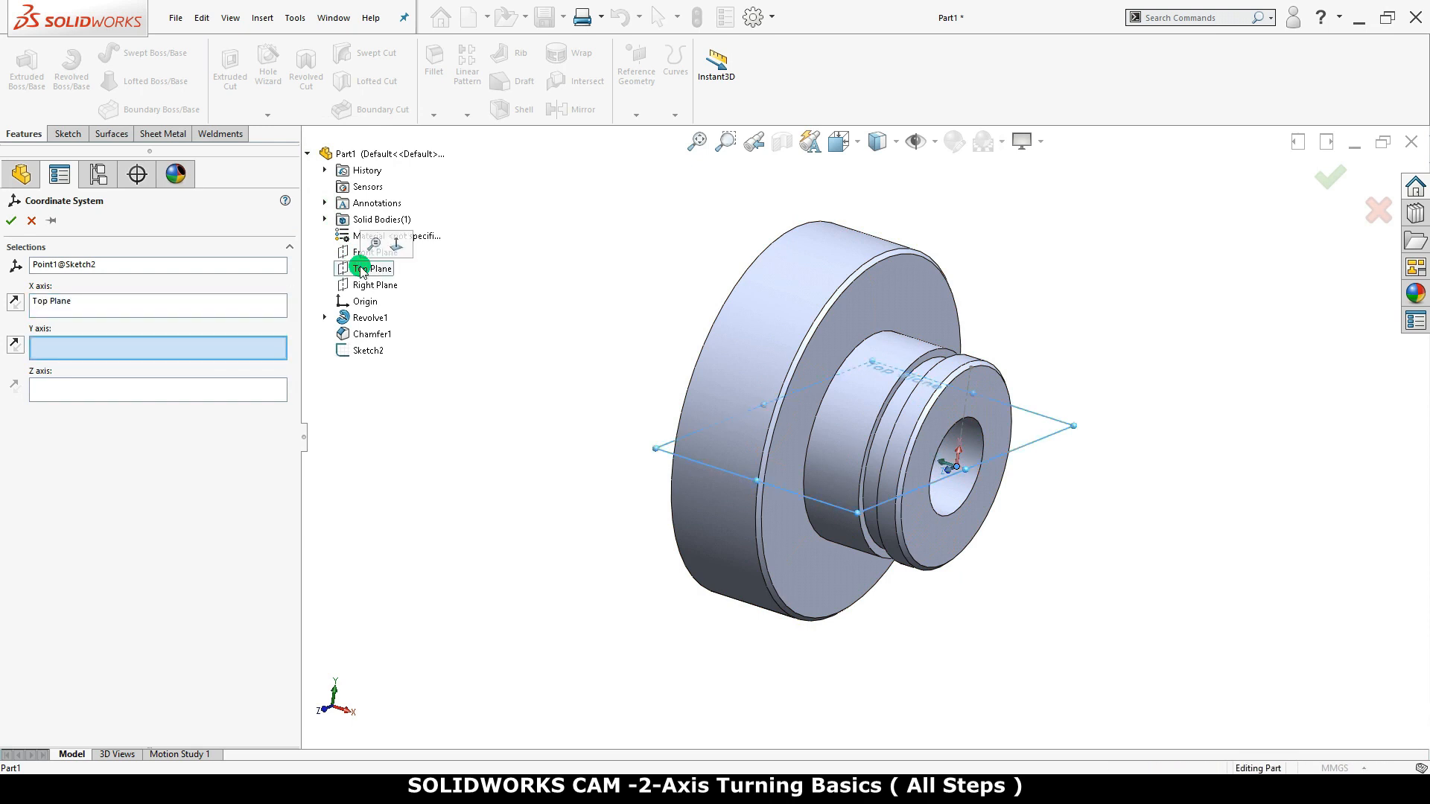
left_click(250, 350)
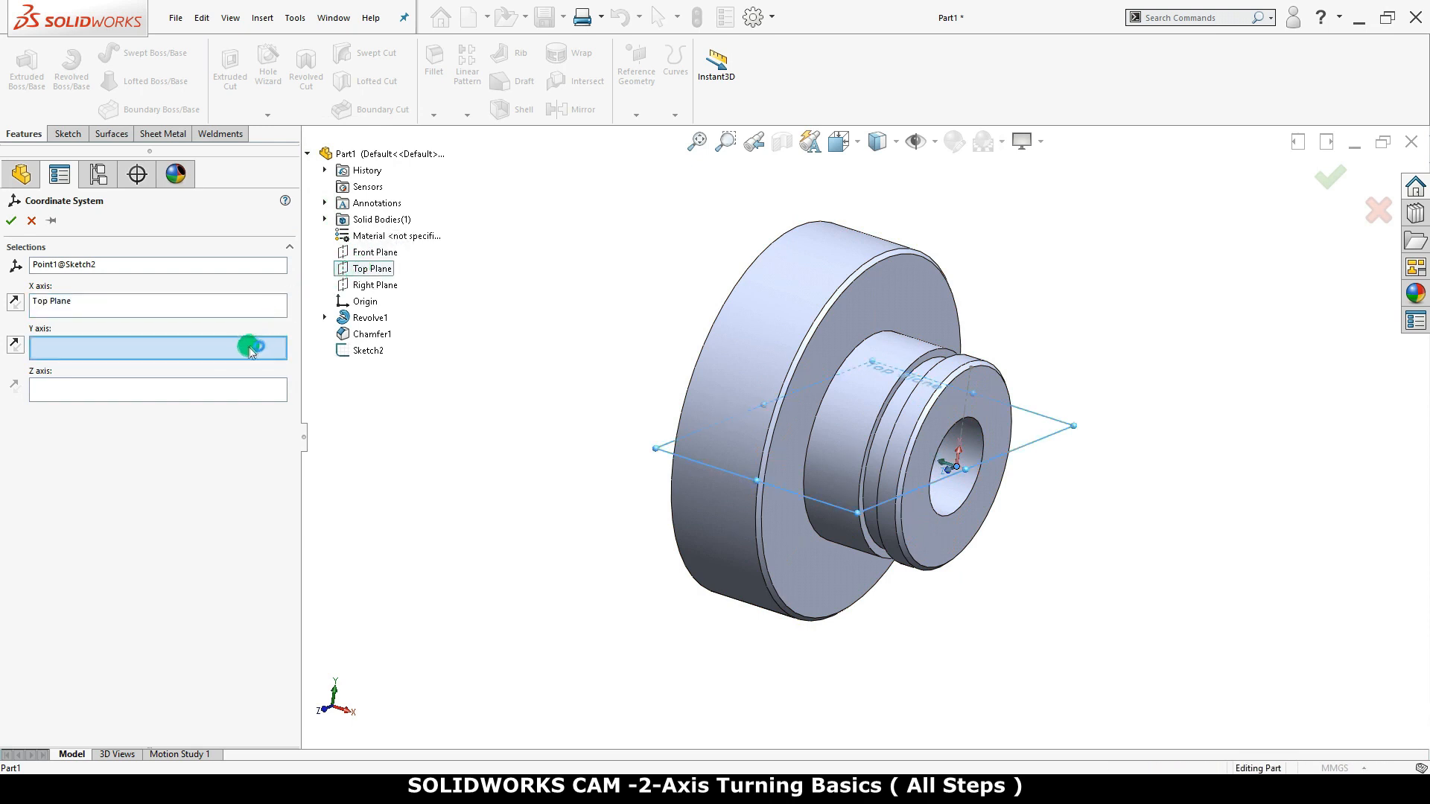
left_click(373, 283)
left_click(384, 255)
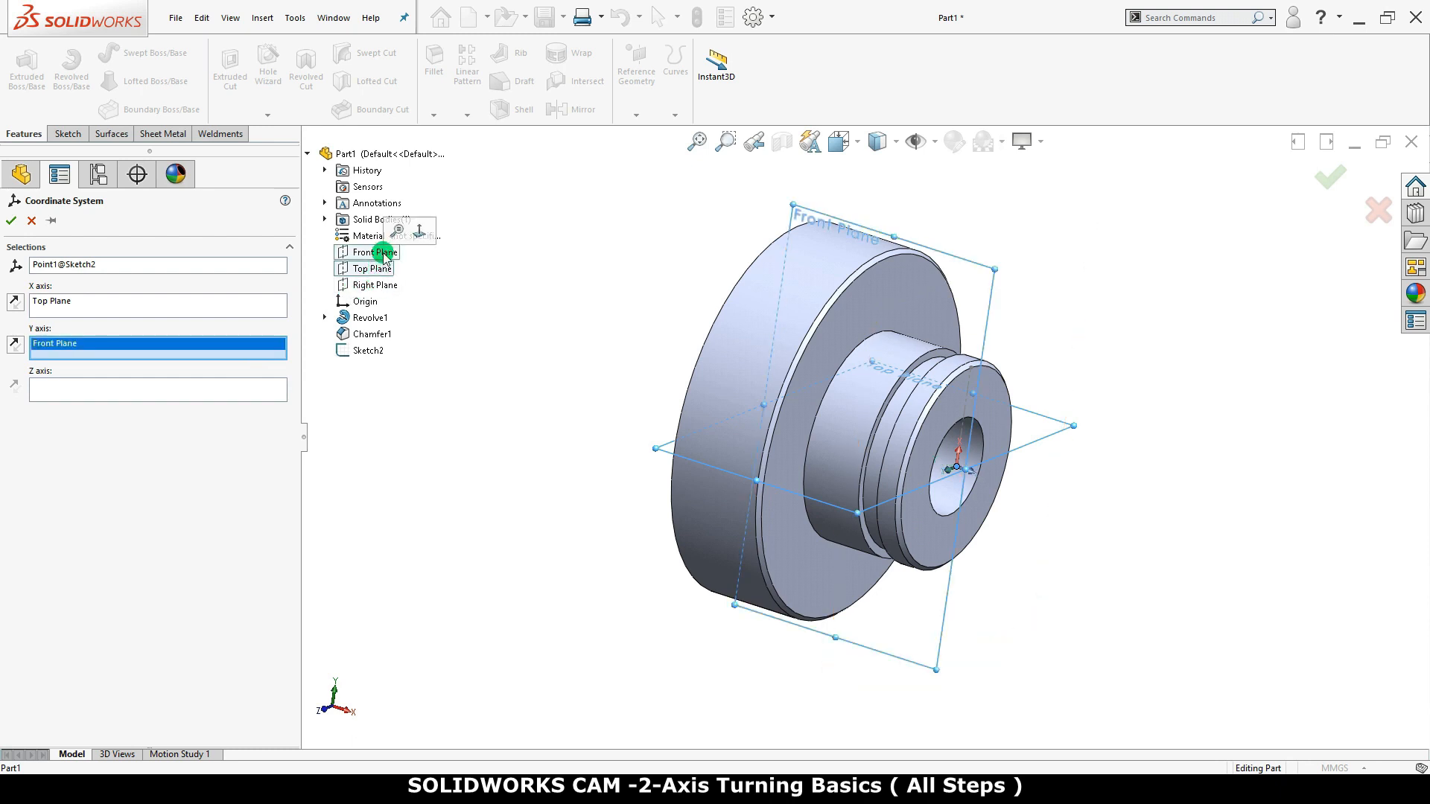
left_click(12, 221)
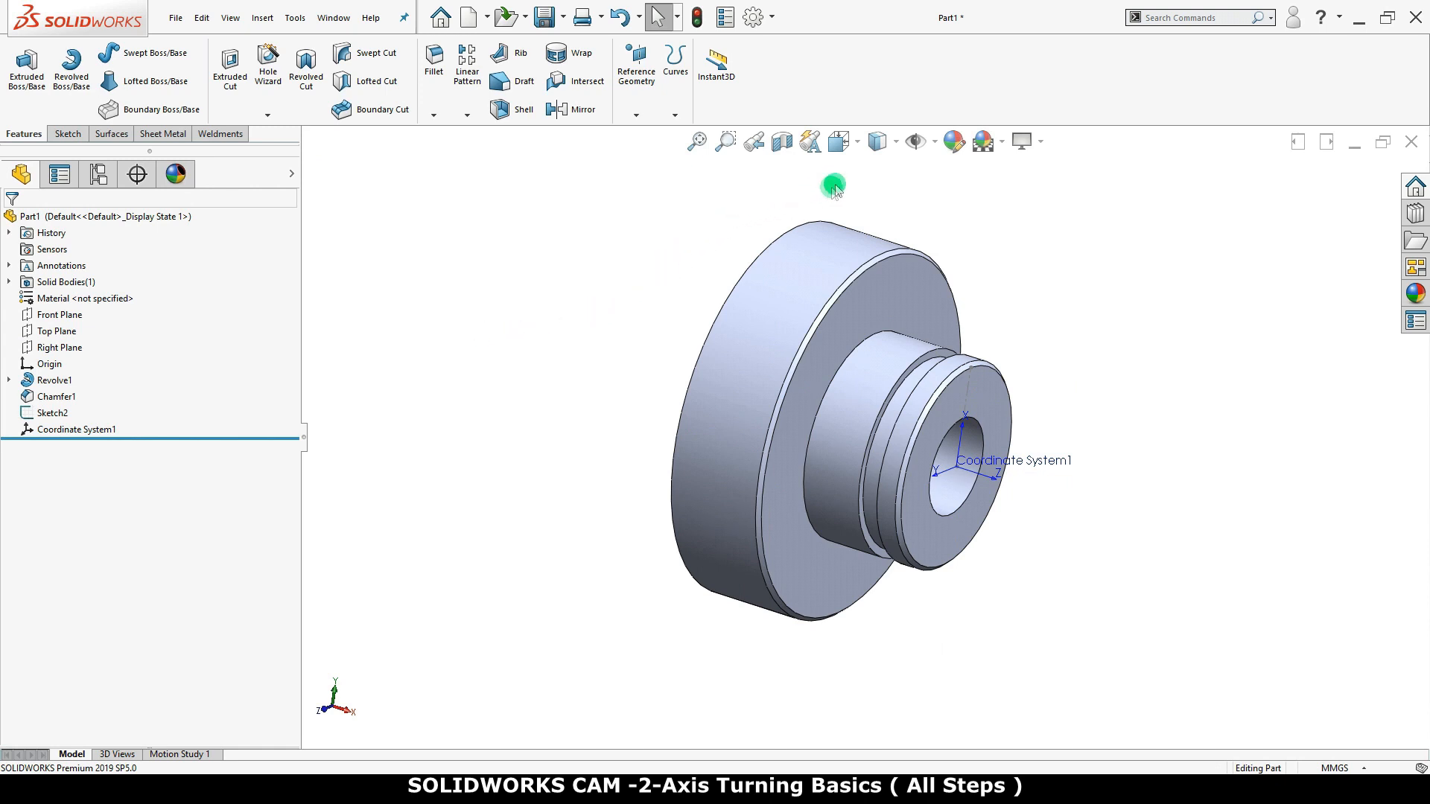
Enable the SOLIDWORKS CAM 2019 add-in for the current session and at start-up
left_click(856, 142)
left_click(938, 202)
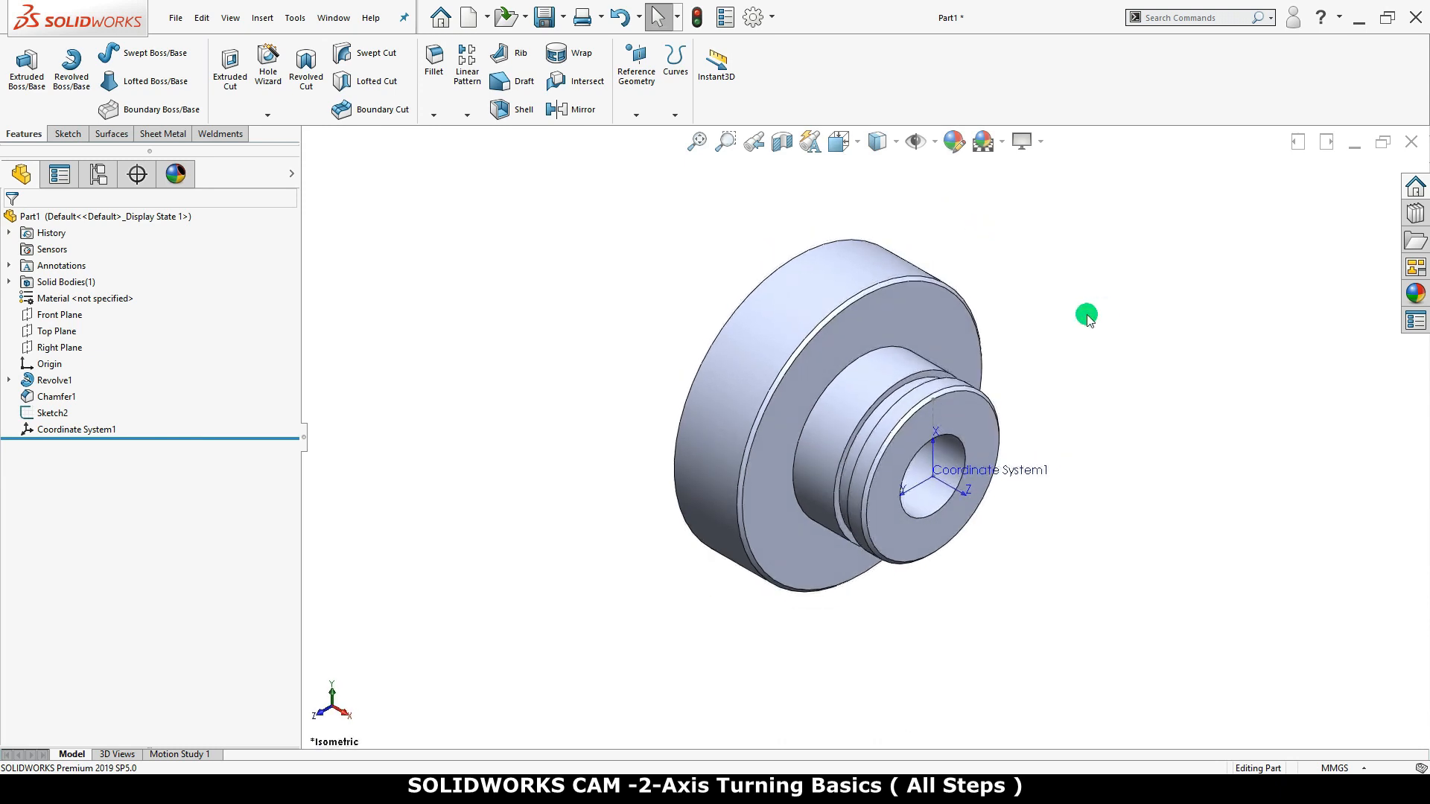
left_click(960, 143)
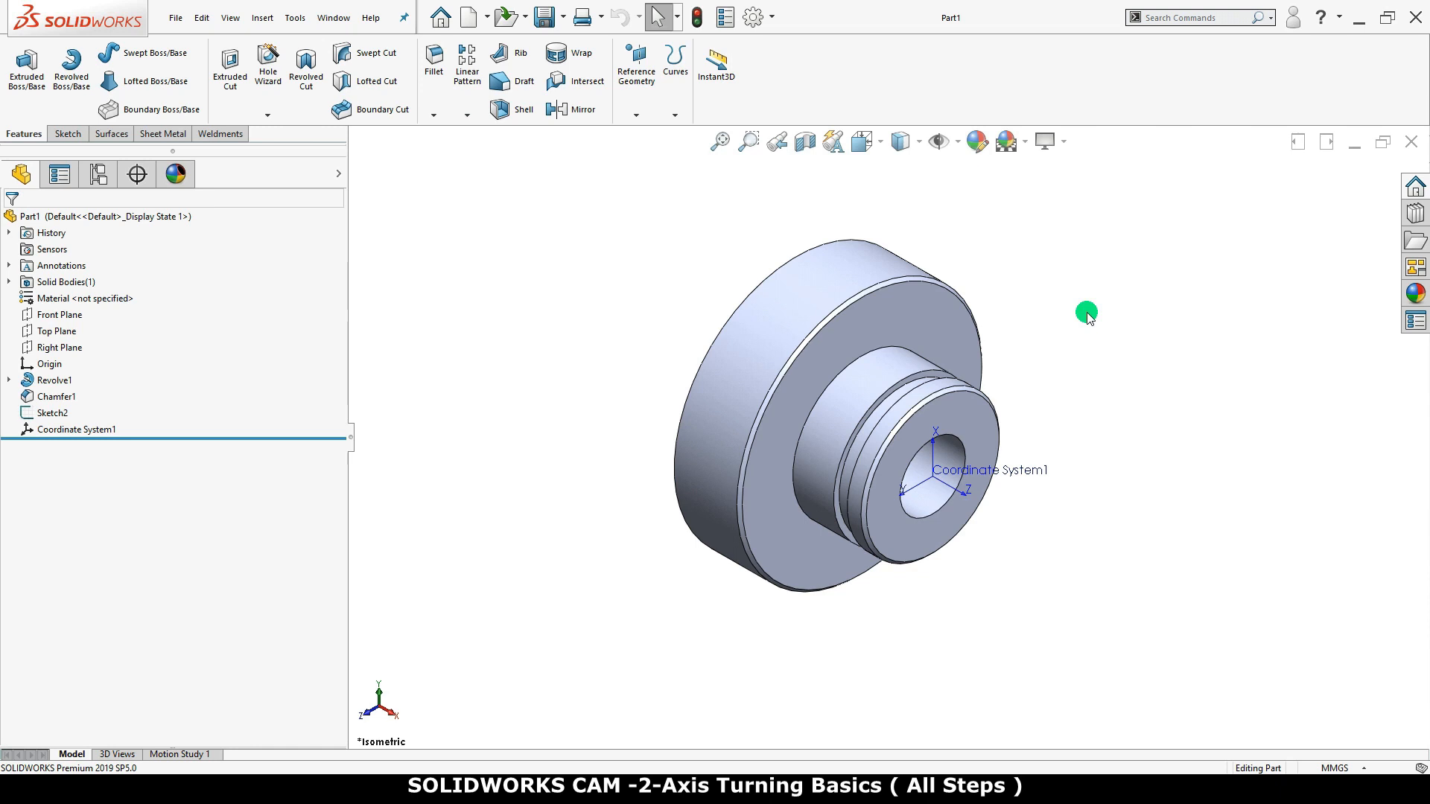
left_click(773, 17)
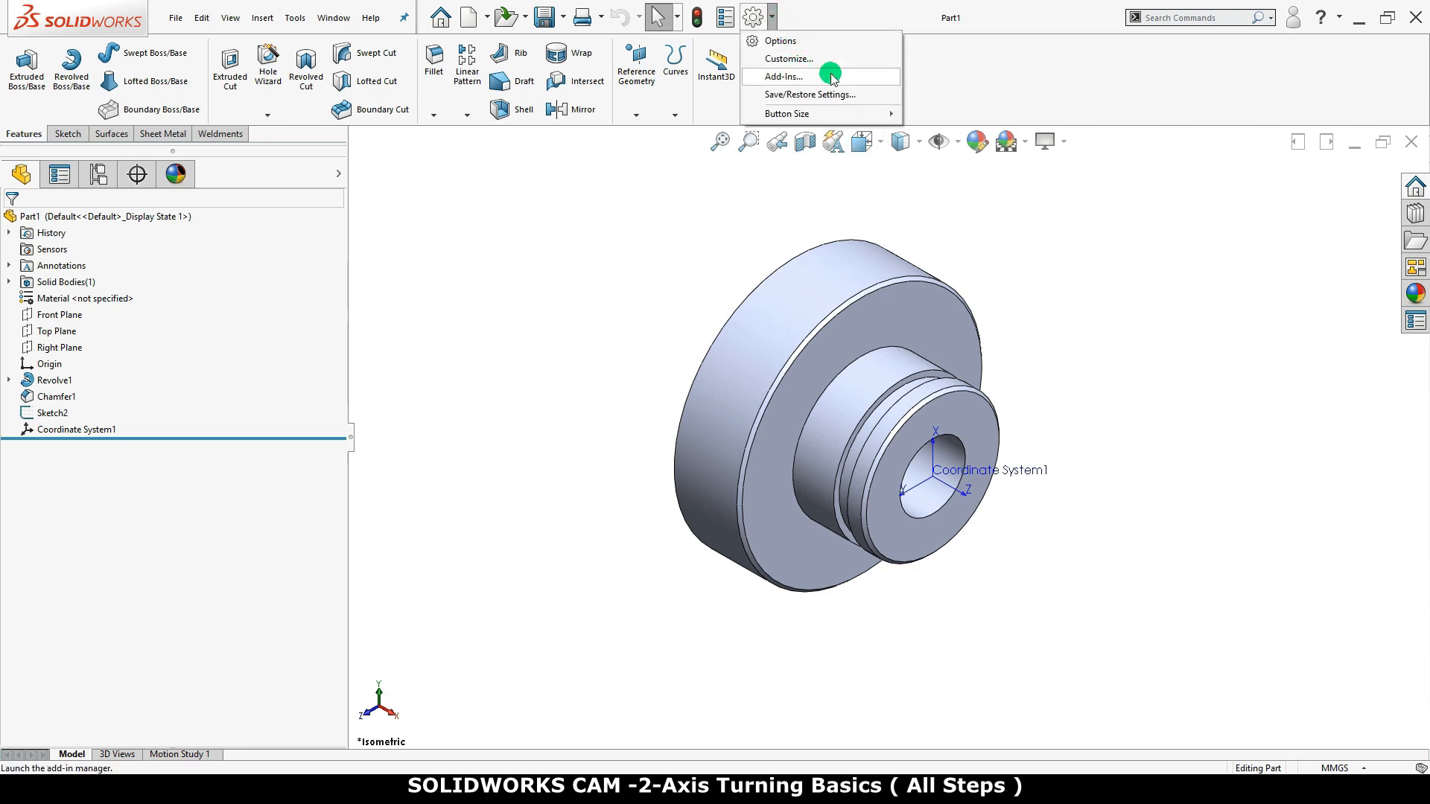
left_click(876, 79)
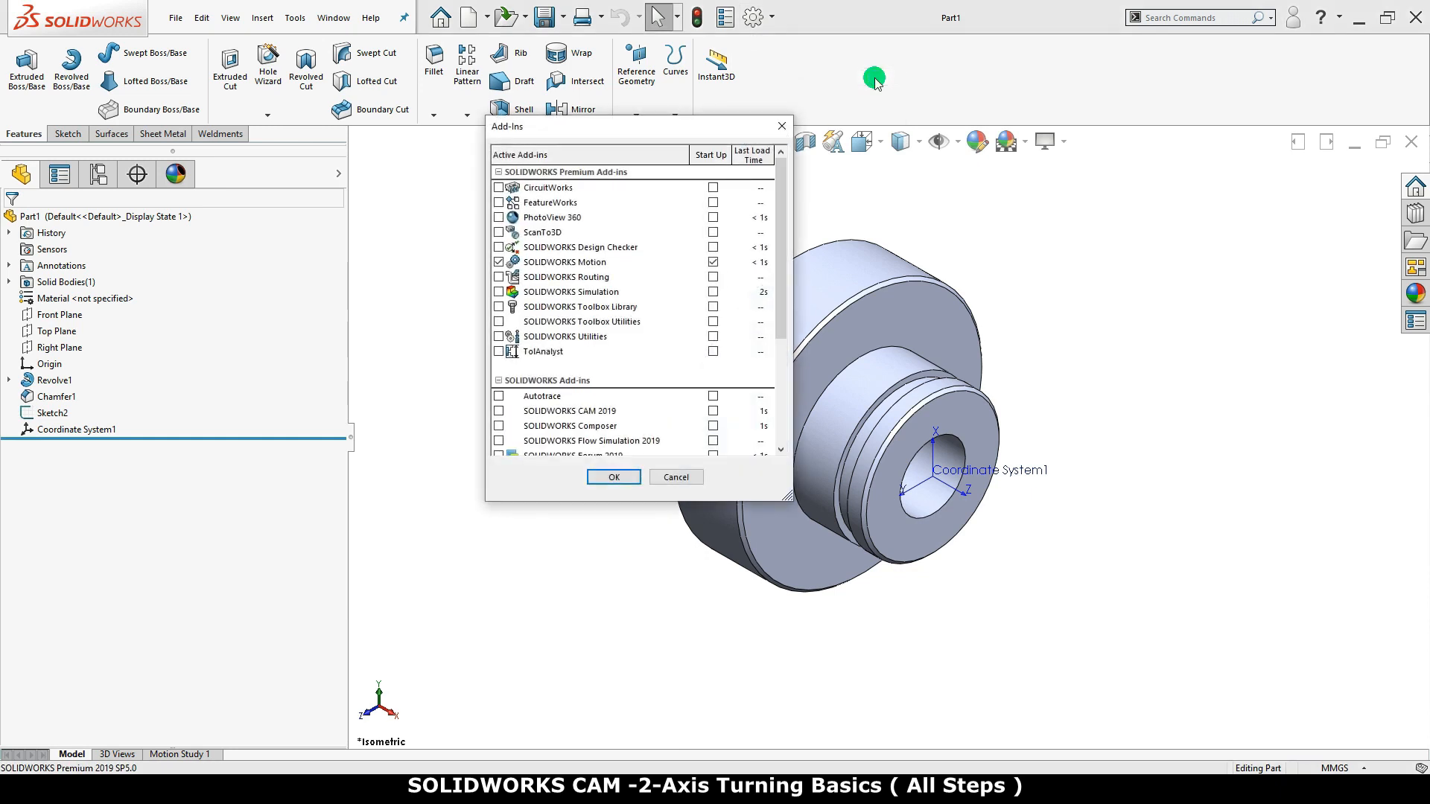
left_click_drag(778, 224, 783, 343)
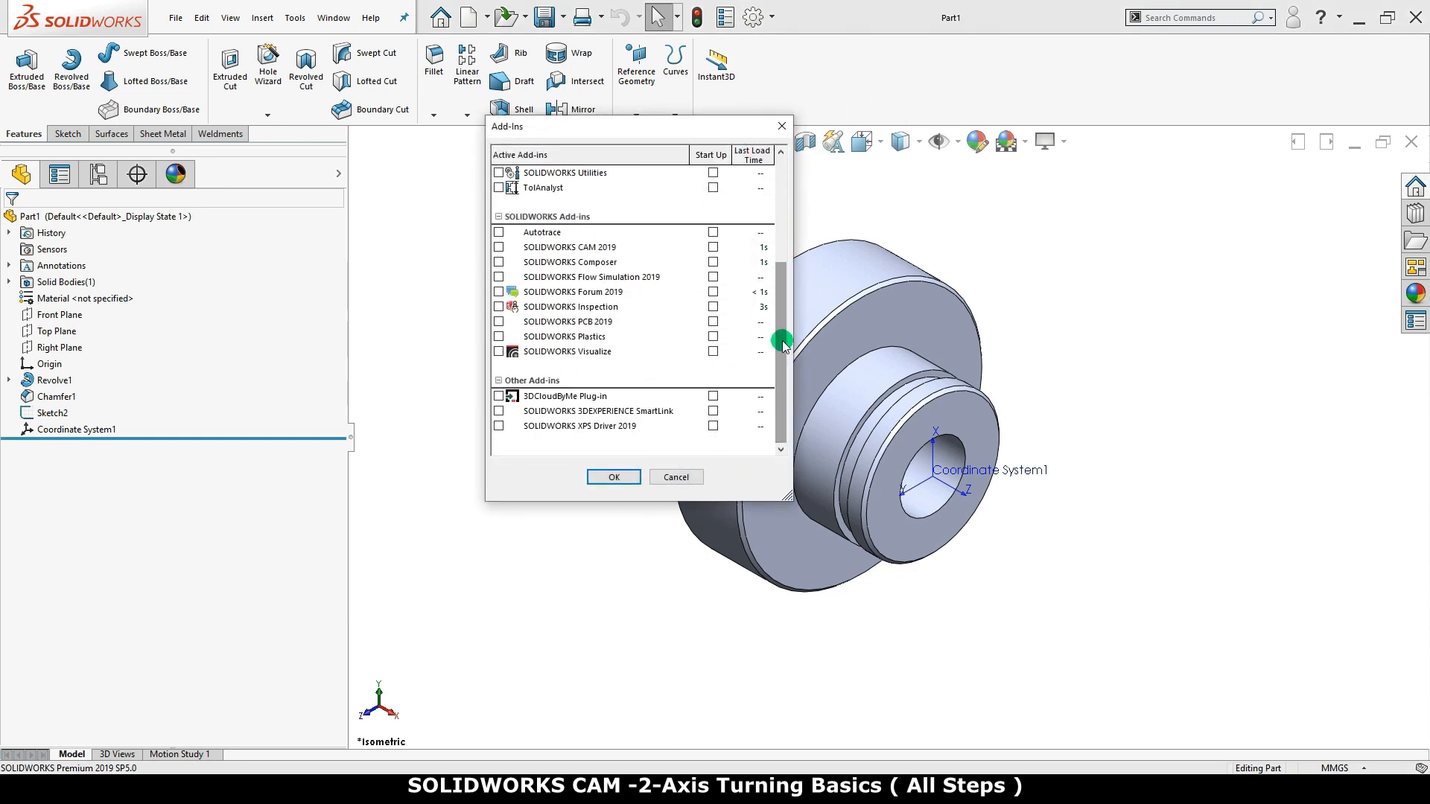
left_click(499, 247)
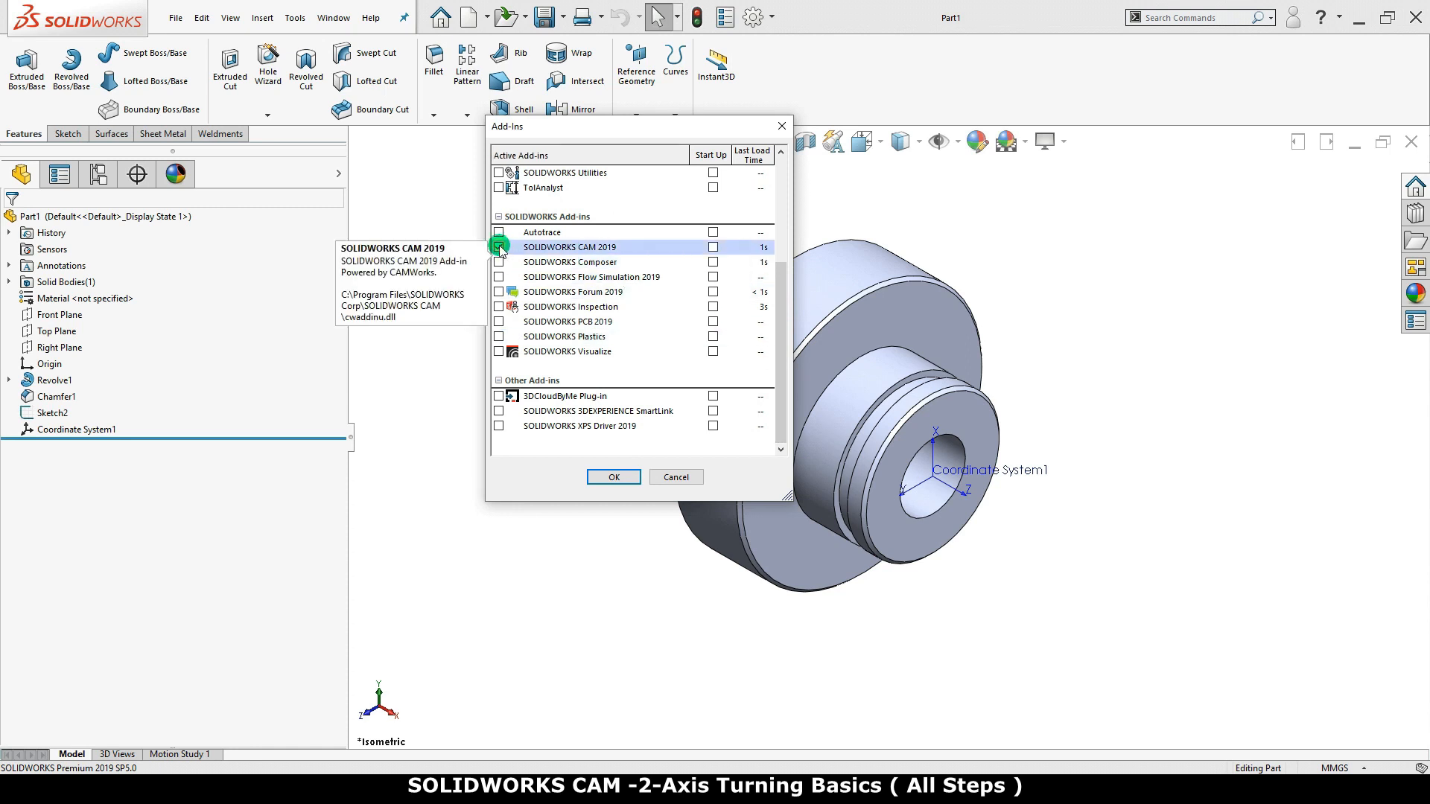
left_click(712, 247)
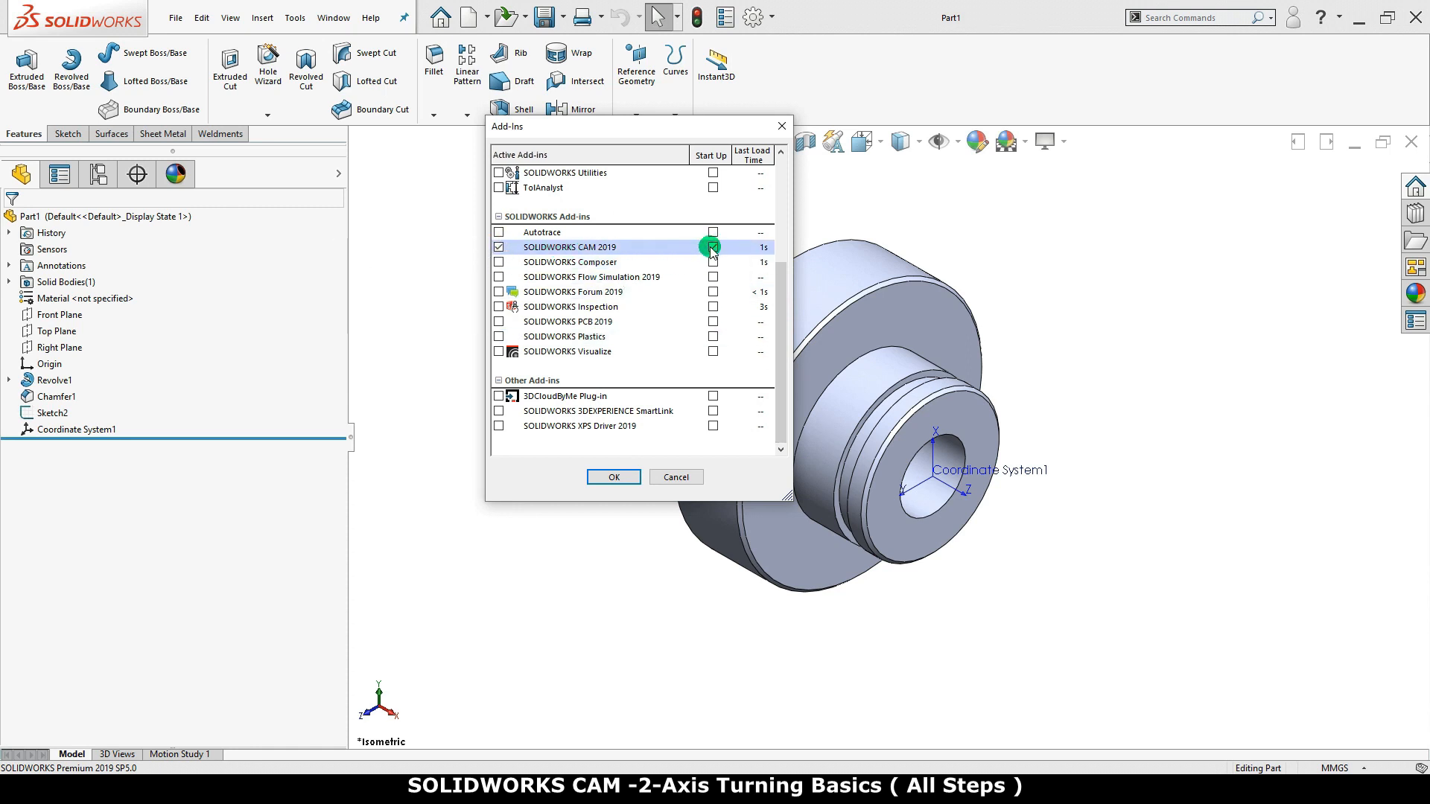
left_click(608, 476)
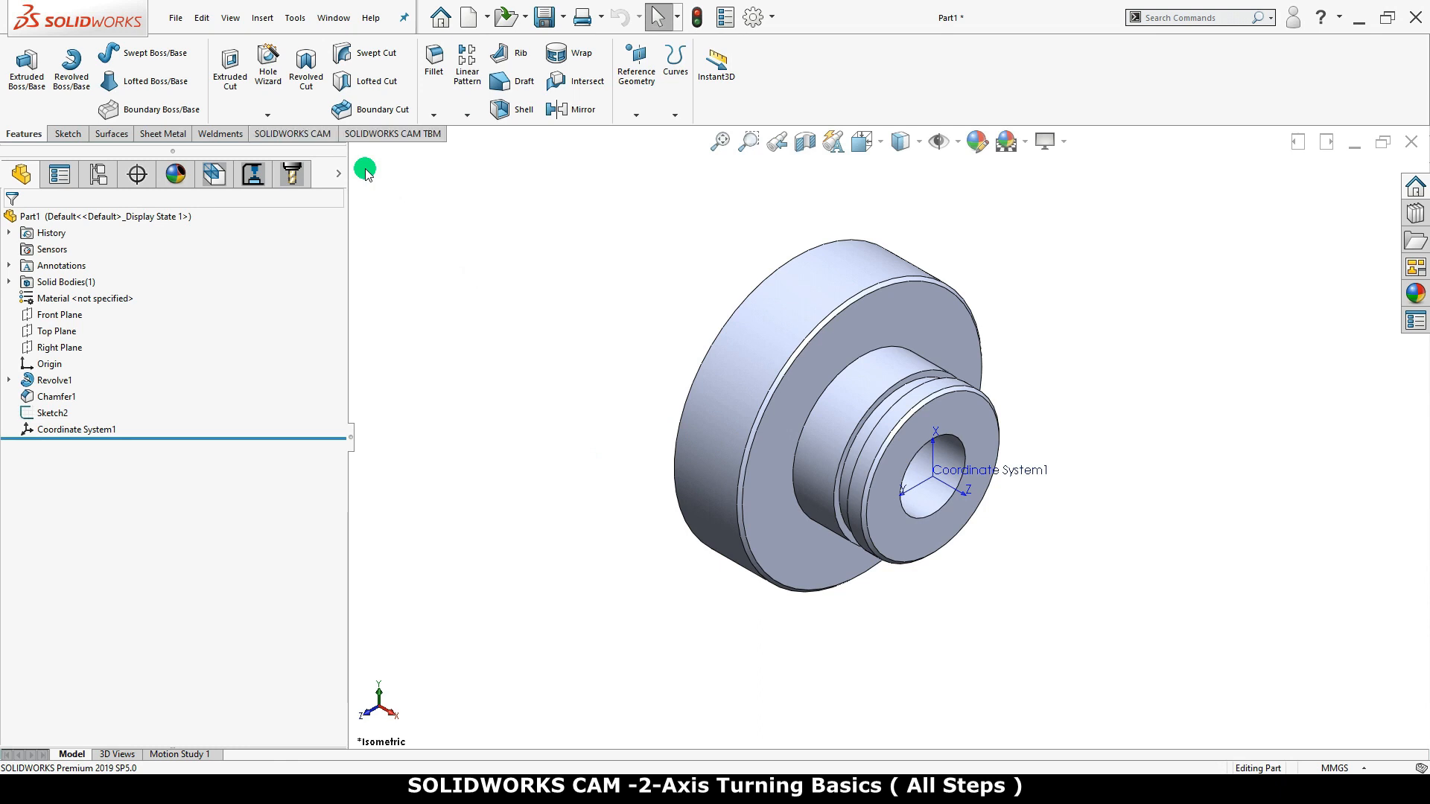
Edit the machine definition in the SOLIDWORKS CAM feature tree and make Turn Single Turret - Metric the active machine
left_click(324, 135)
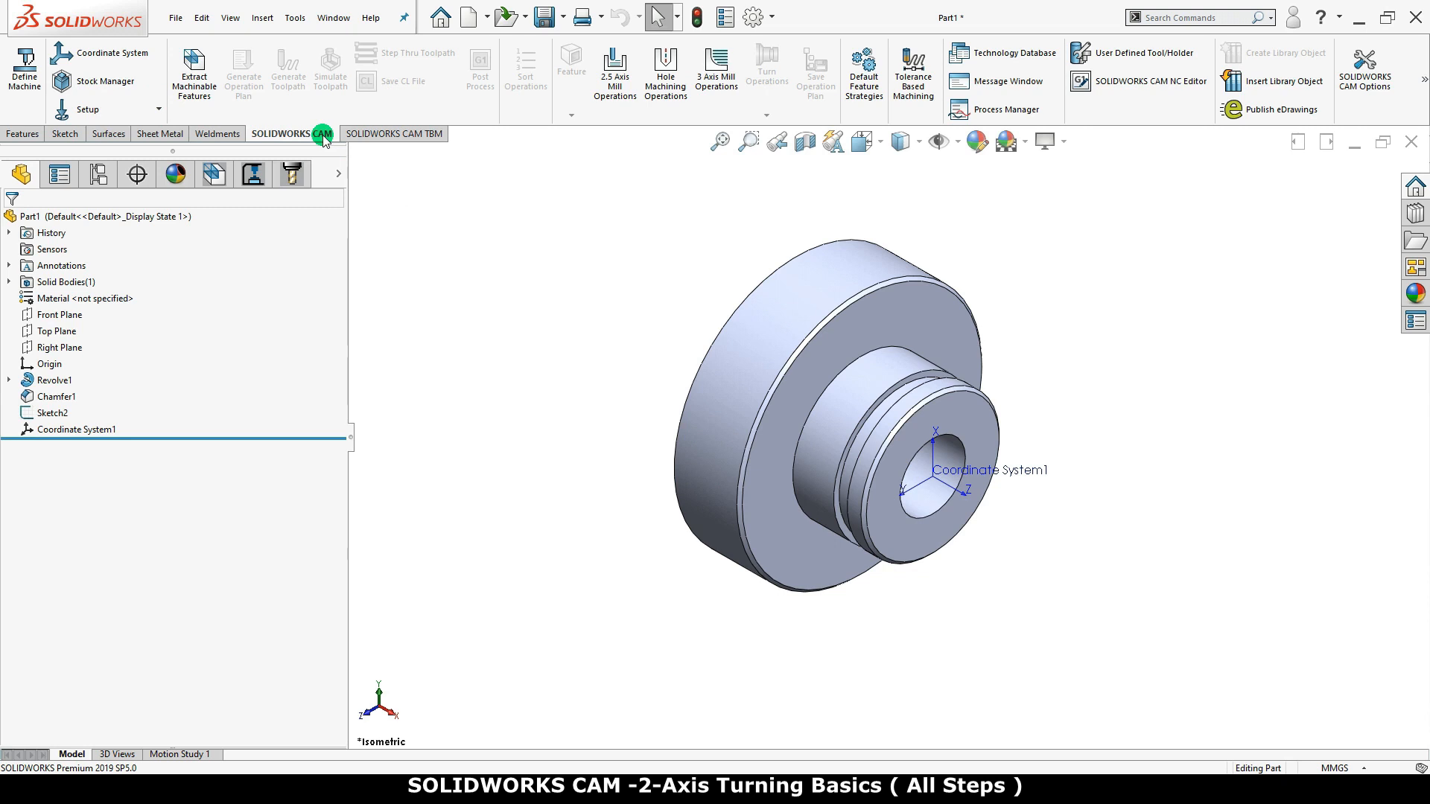
left_click(213, 179)
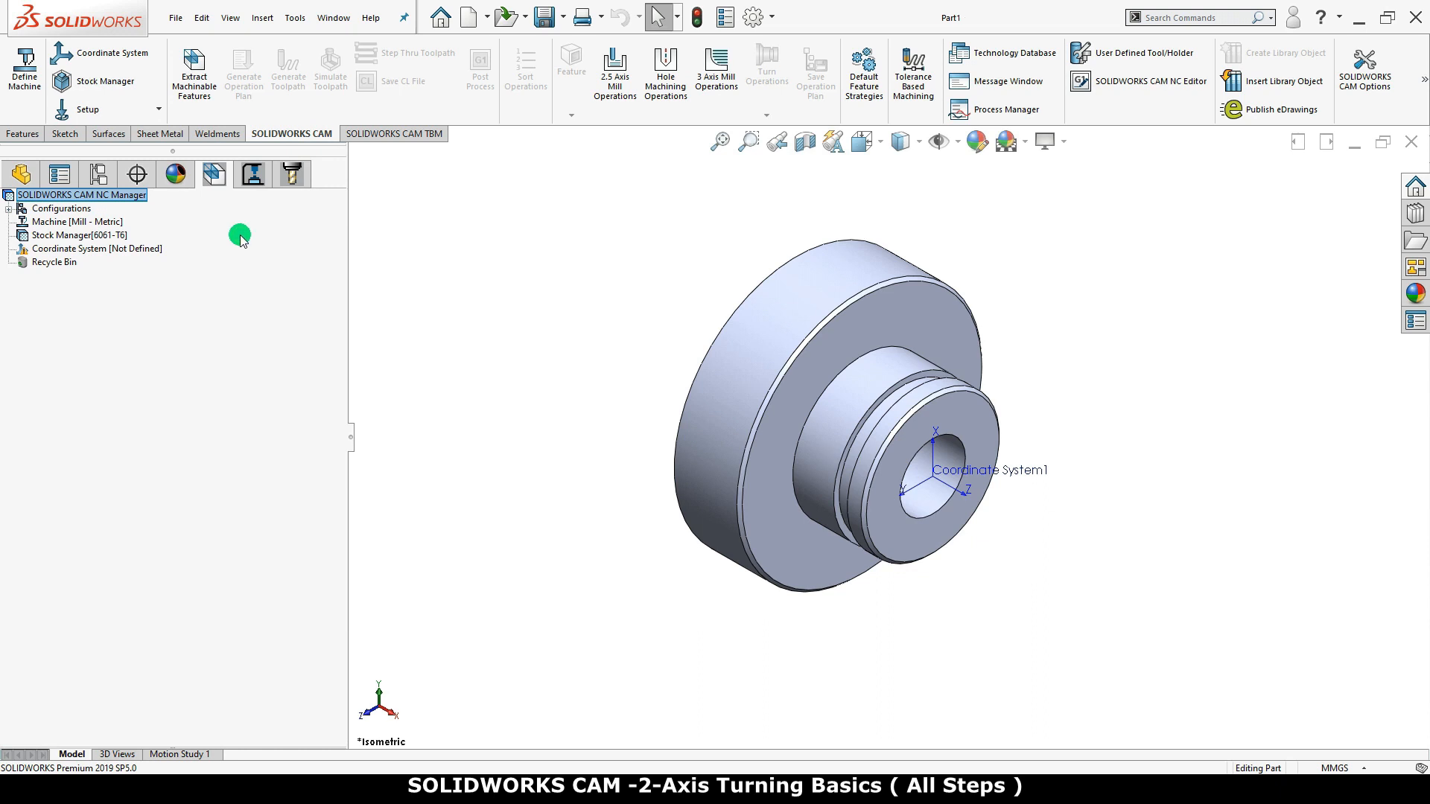
right_click(113, 222)
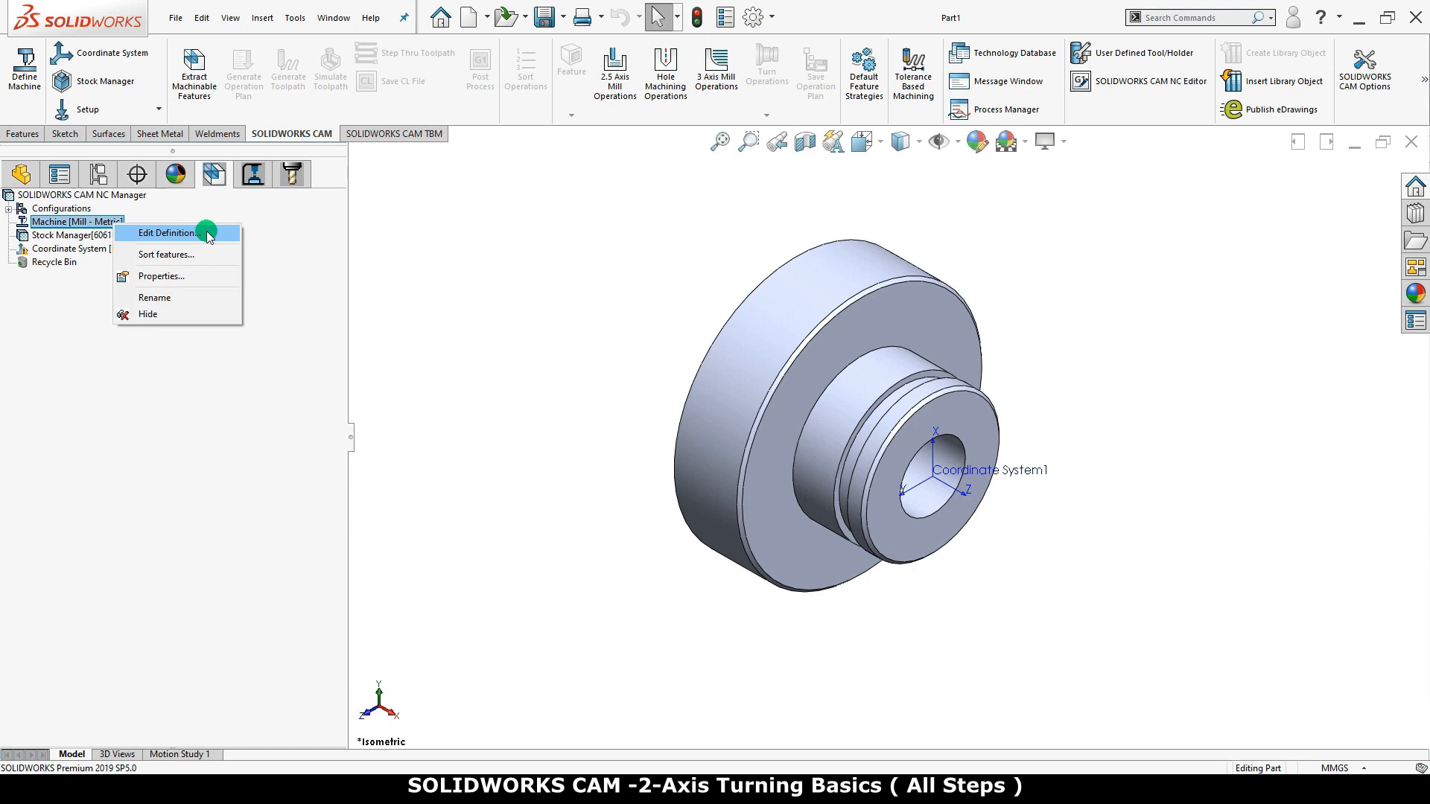
left_click(167, 233)
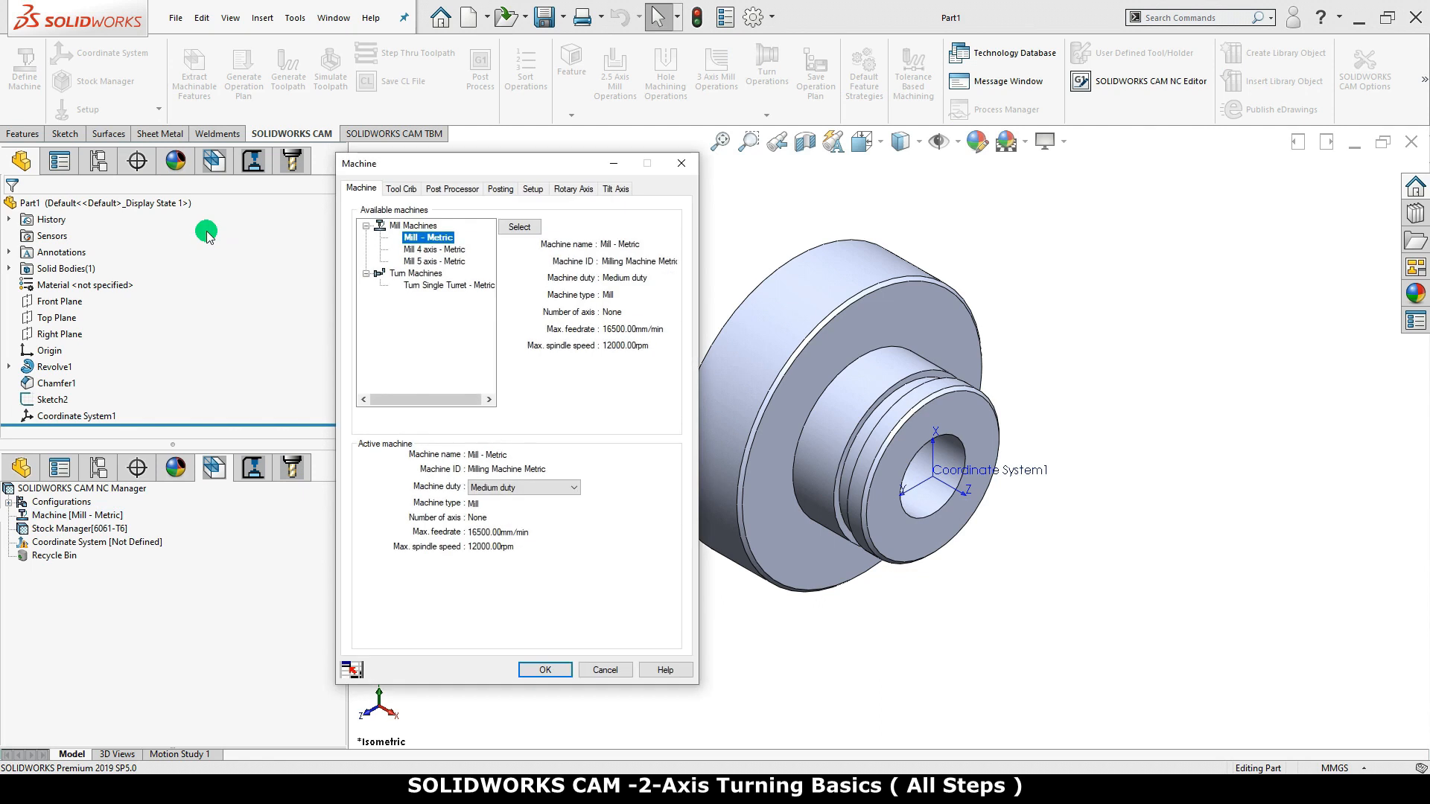
left_click(436, 289)
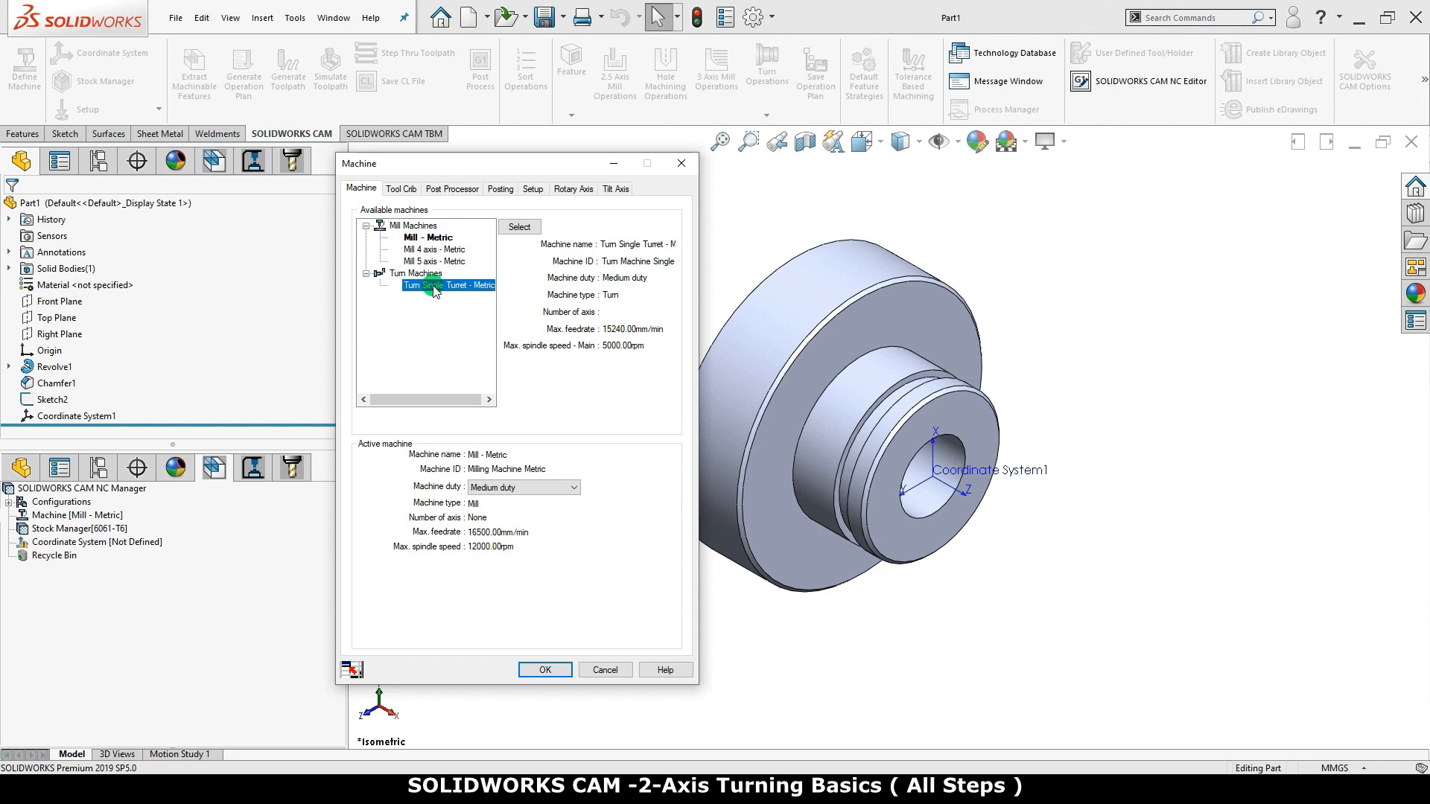
left_click(521, 227)
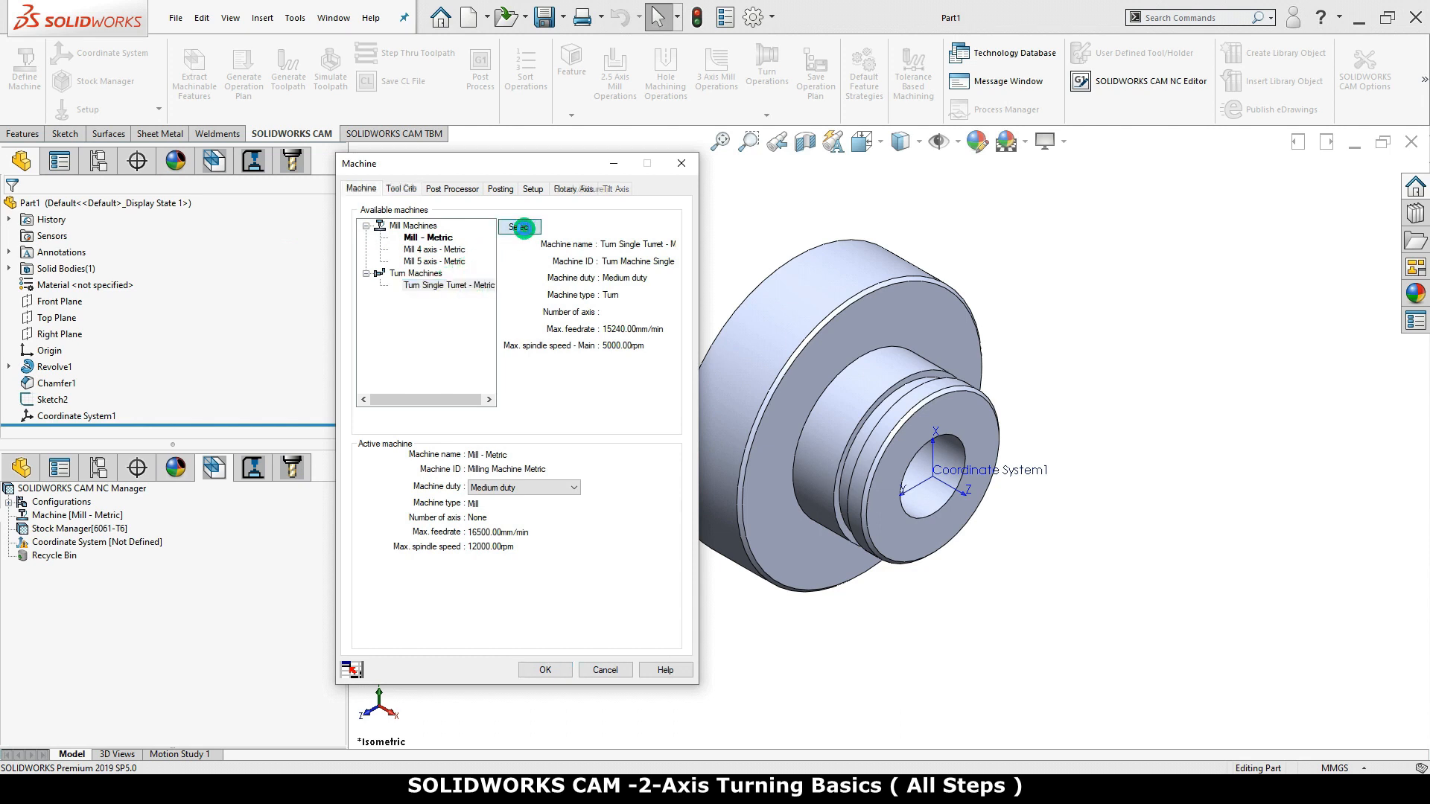
Make Tool Crib 2 Rear (Metric) the active tool crib and TURN\HAAS_ST20 the active post processor for the lathe
left_click(406, 190)
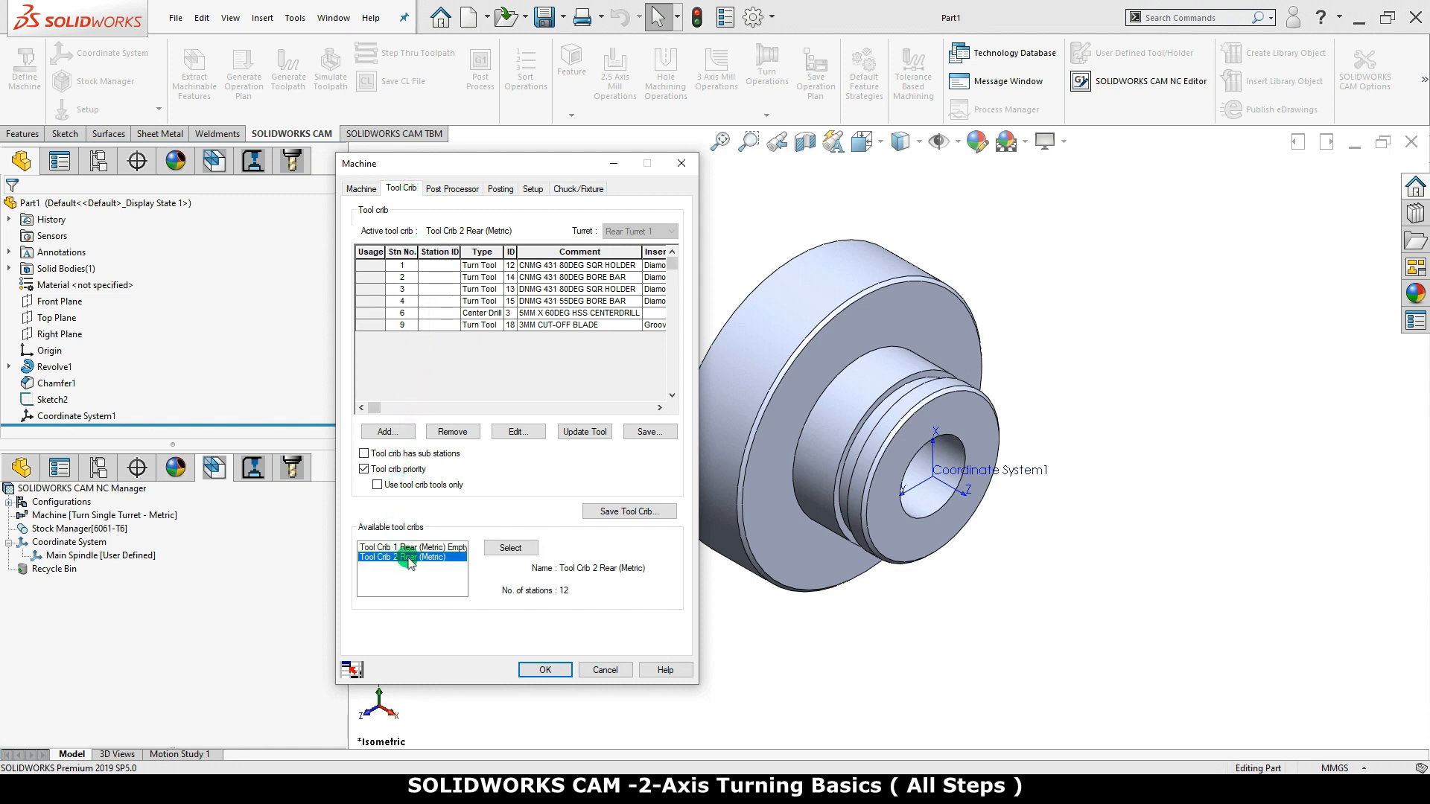
left_click(509, 549)
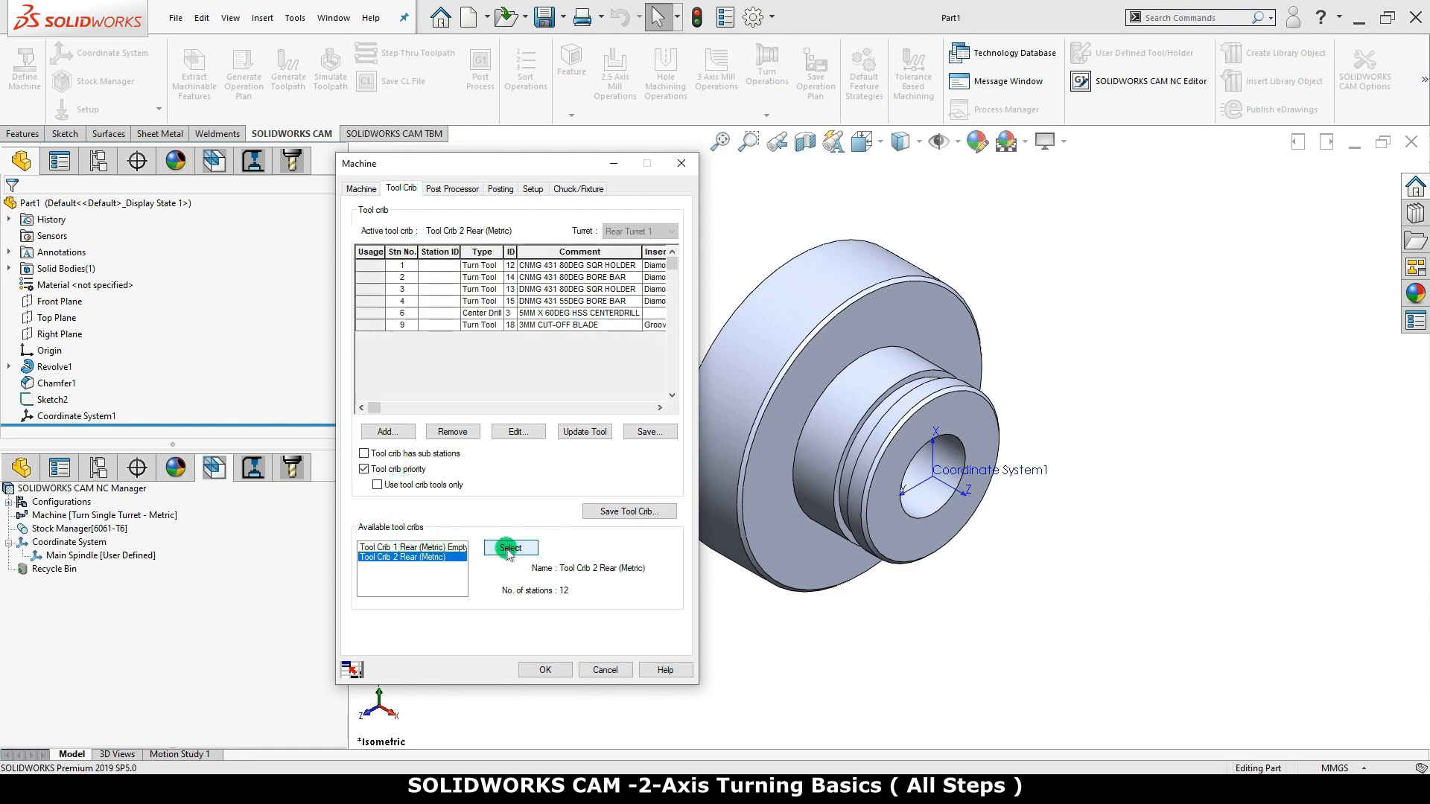
left_click(461, 189)
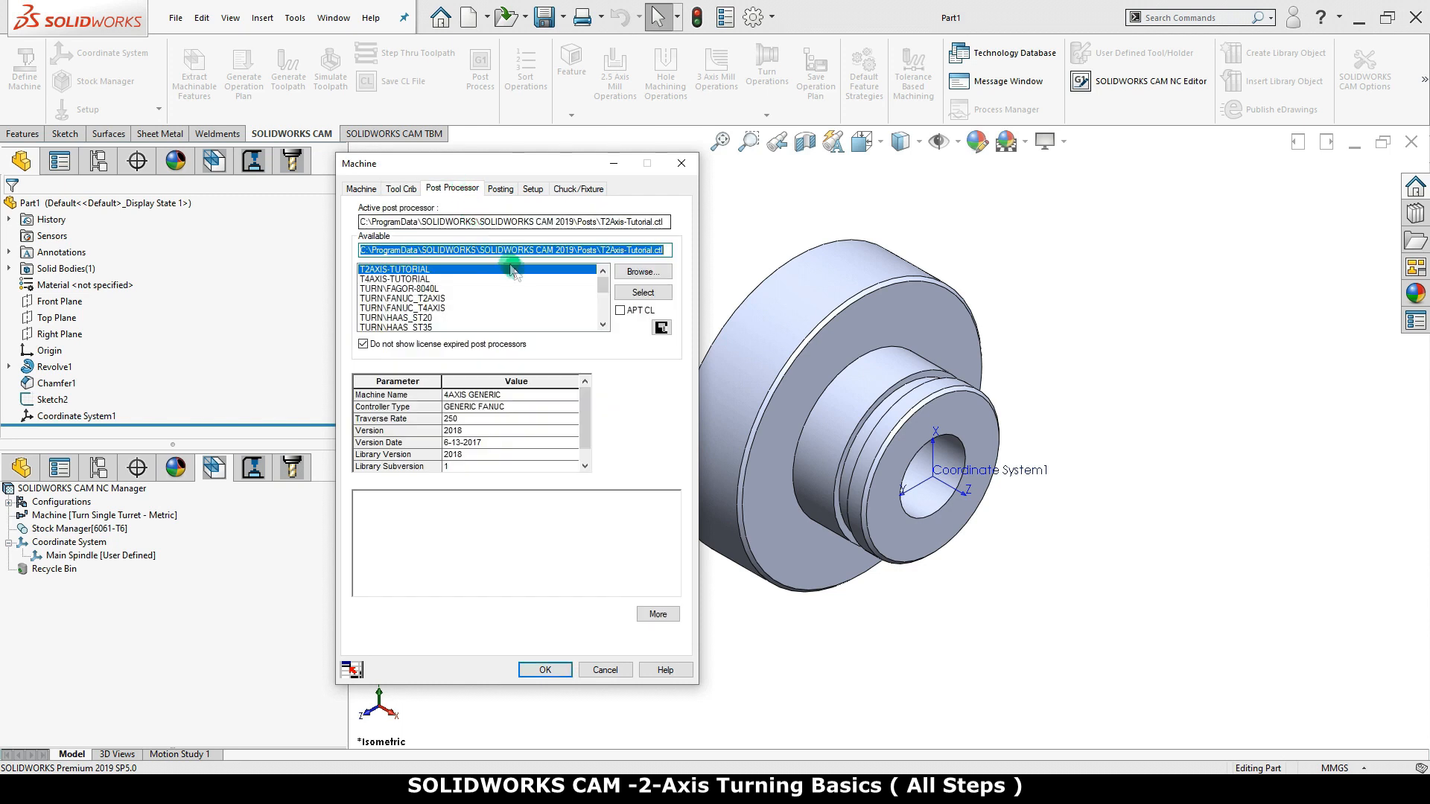
left_click(429, 319)
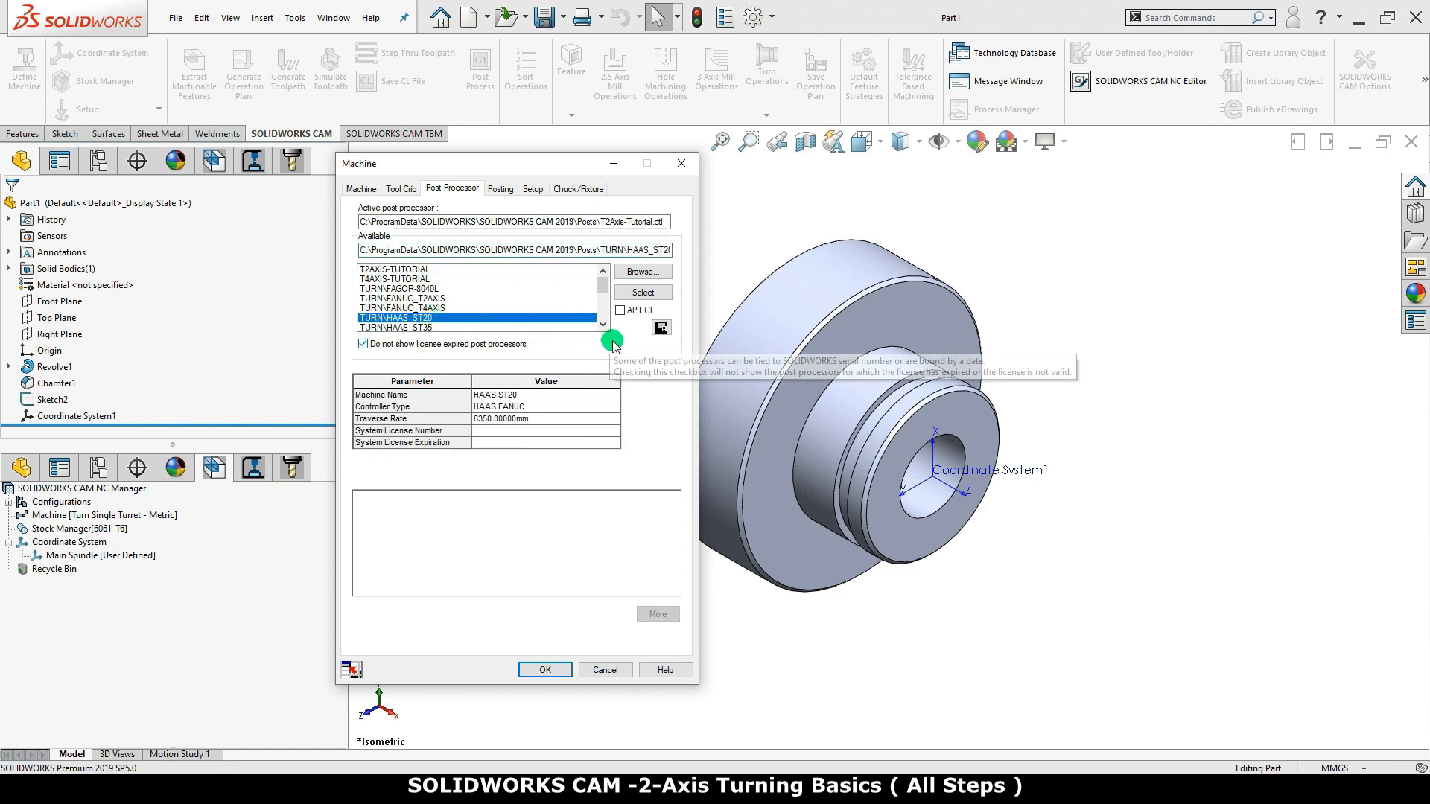
left_click(645, 292)
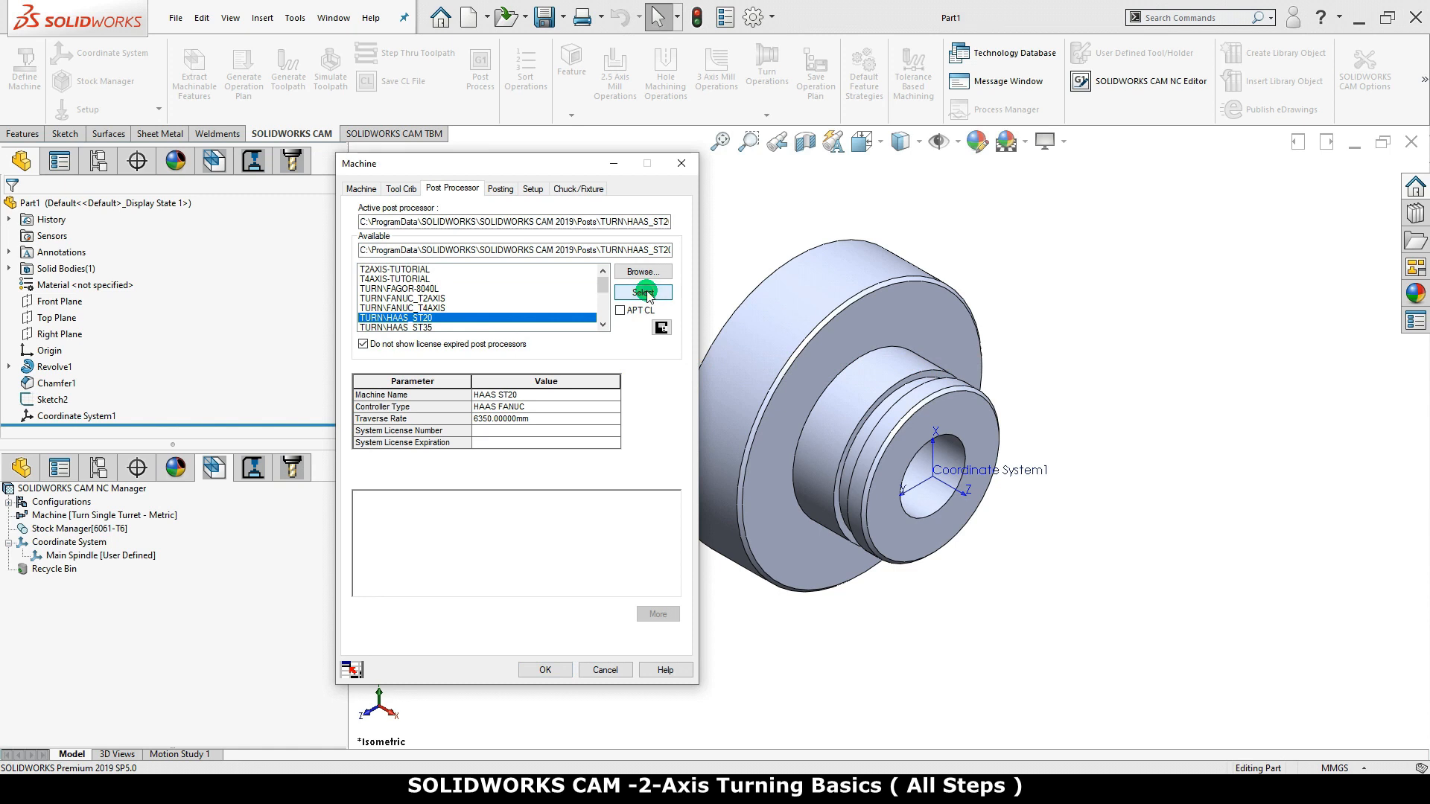
Define the main spindle coordinate system with the SOLIDWORKS Coordinate System method, using Coordinate System1
left_click(500, 189)
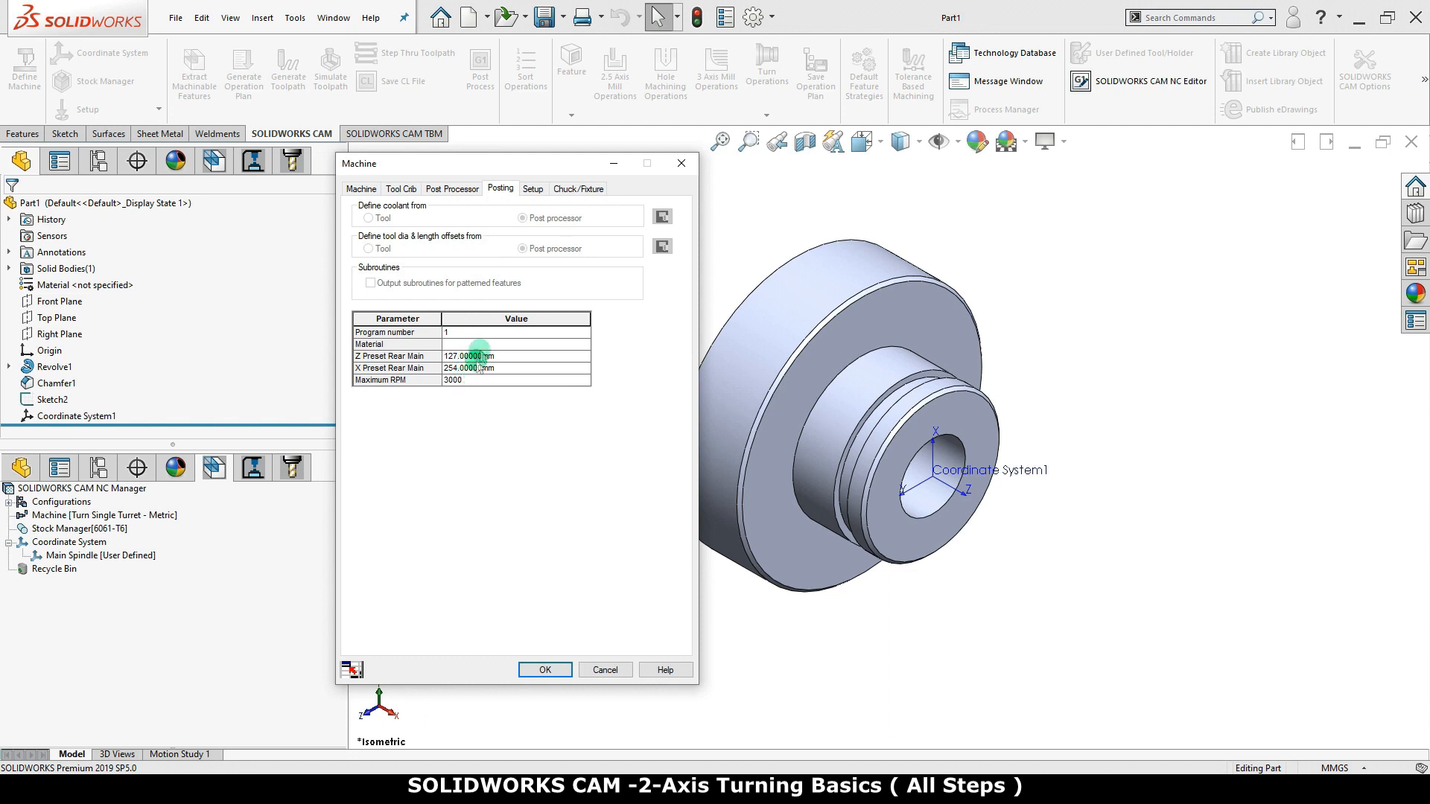
left_click(532, 190)
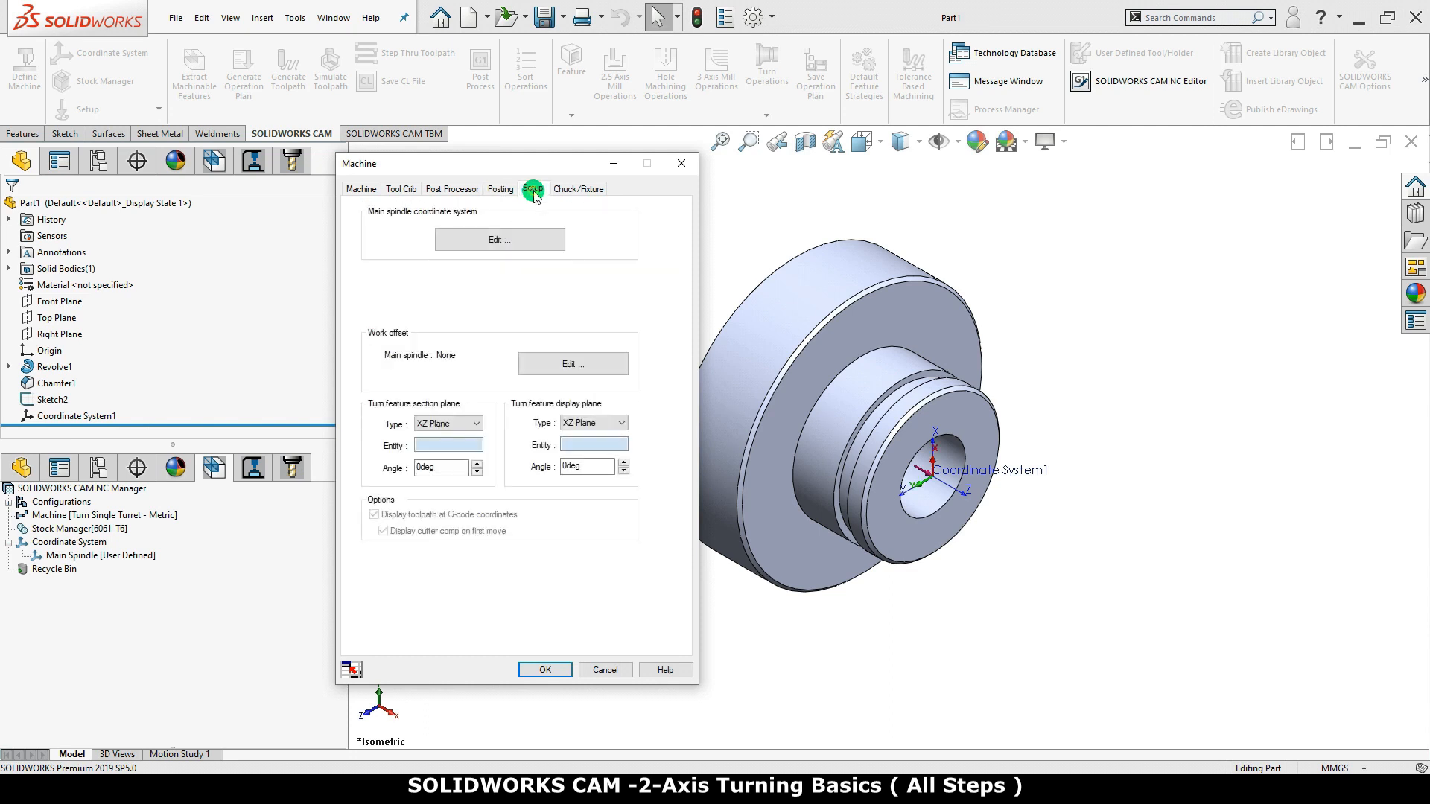
left_click(526, 236)
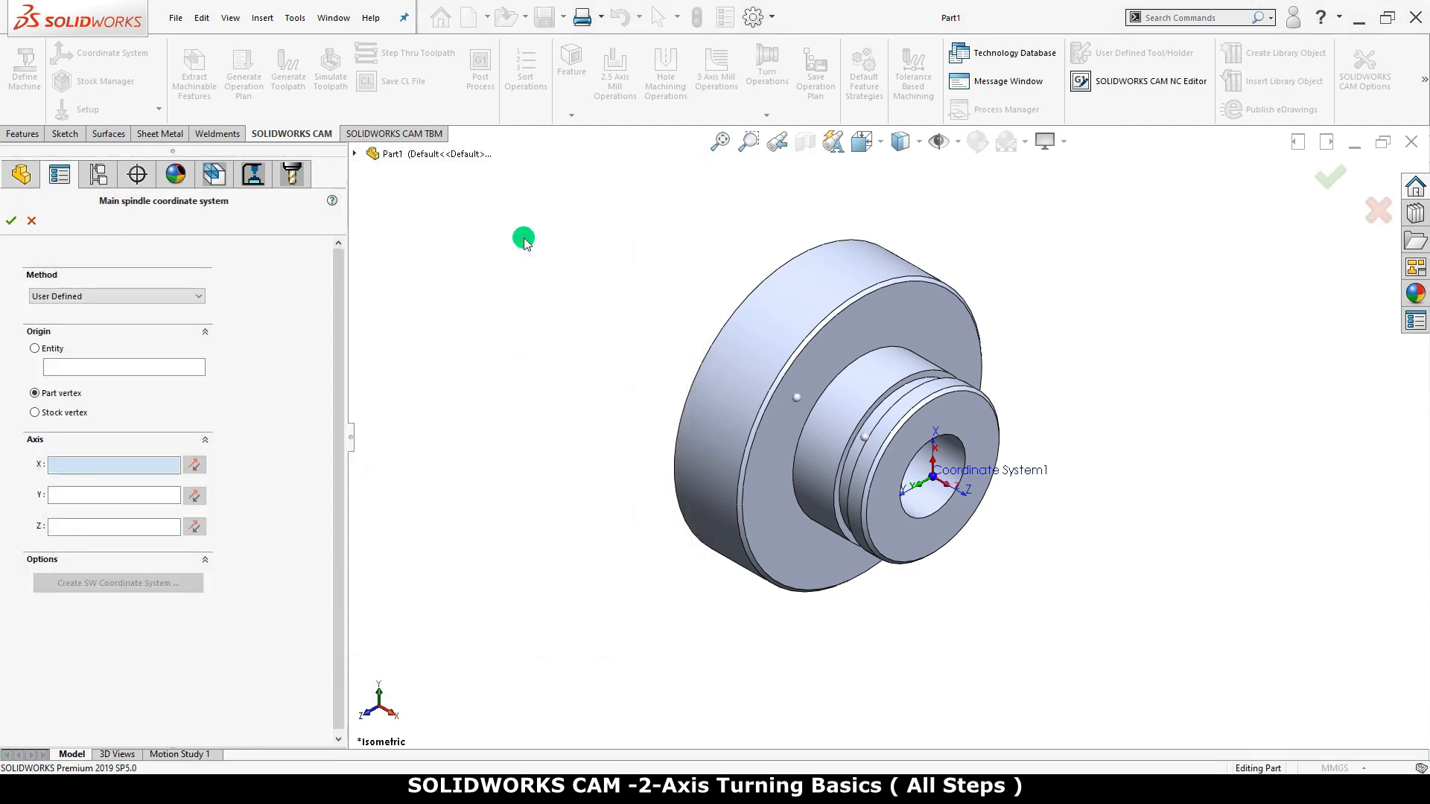
left_click(177, 296)
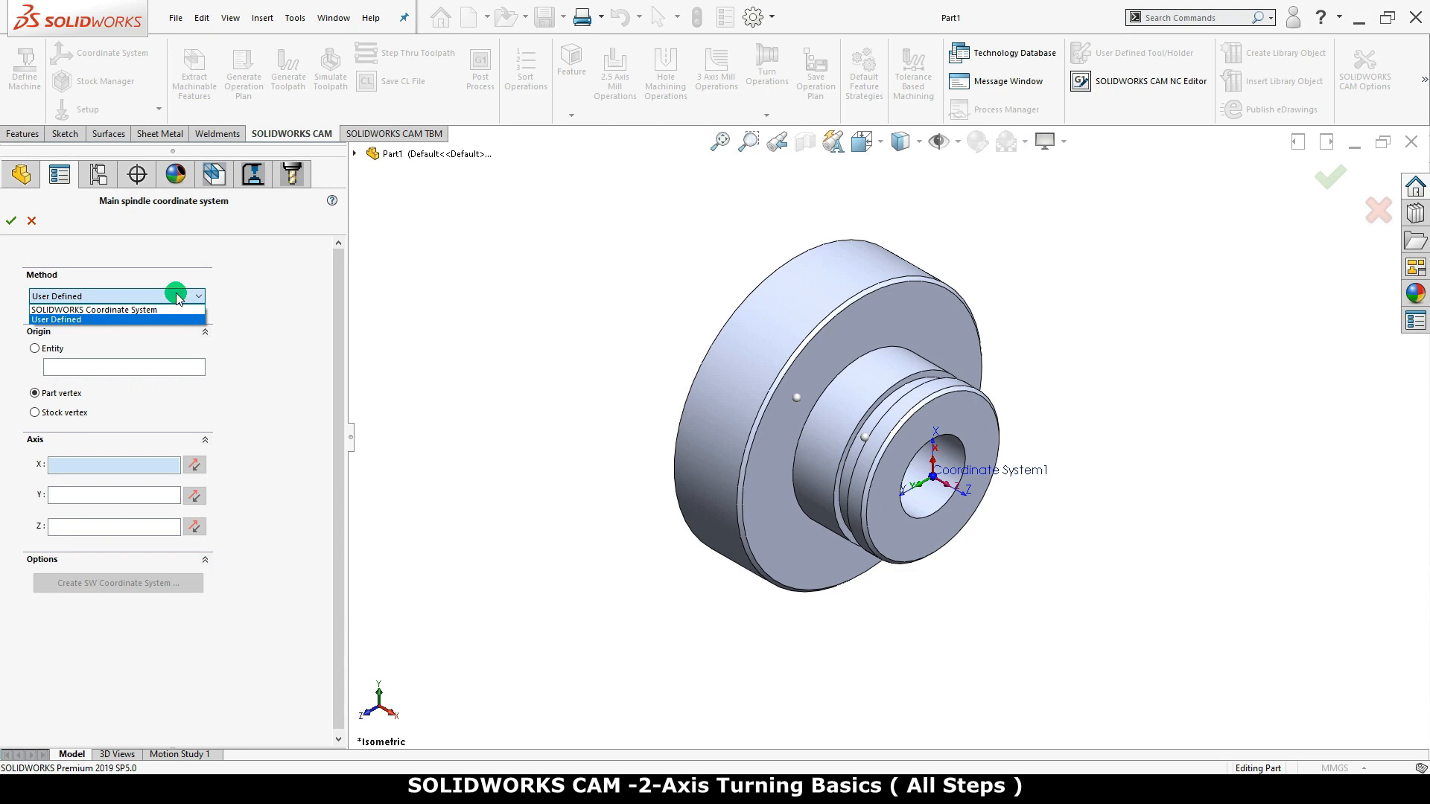
left_click(178, 310)
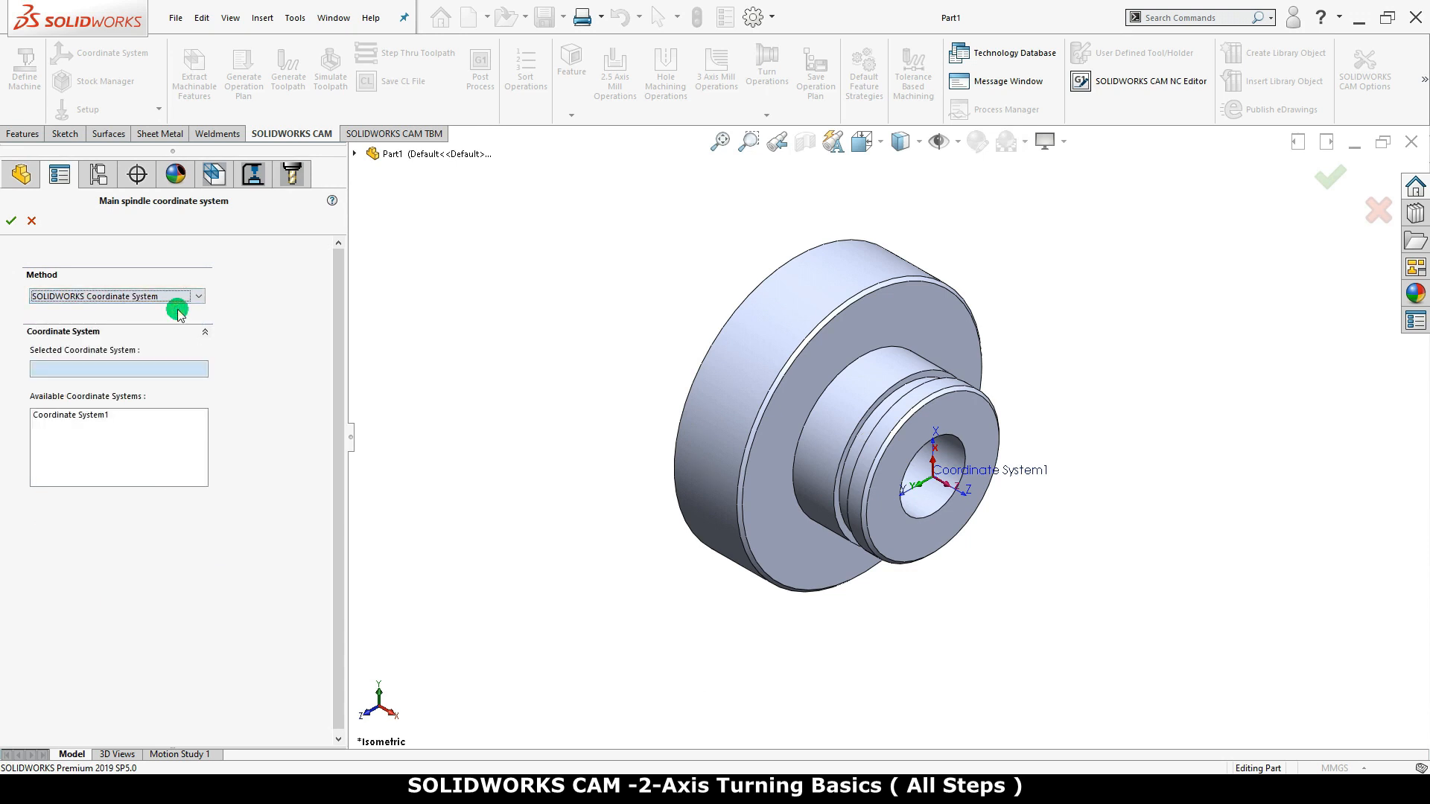
left_click(354, 153)
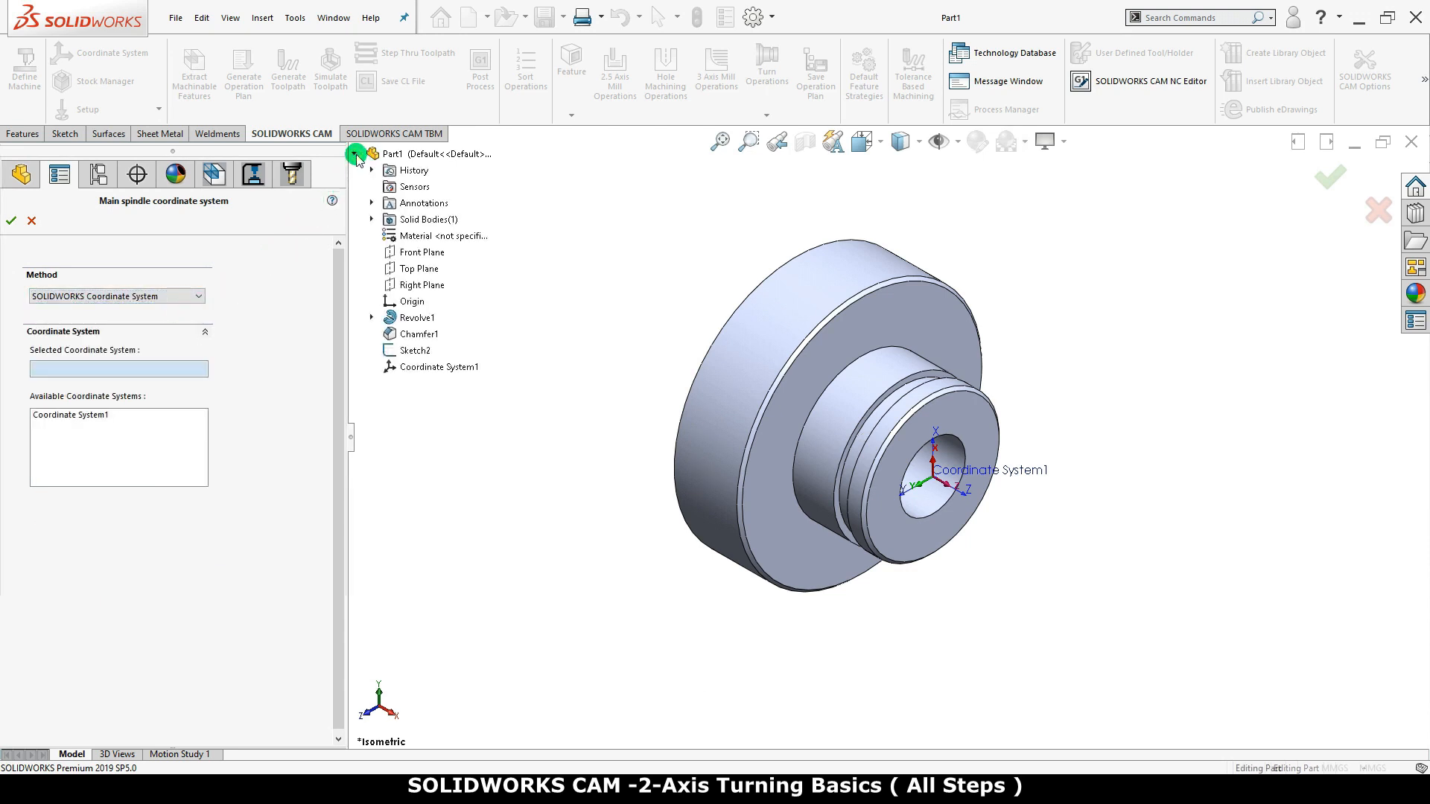
left_click(406, 367)
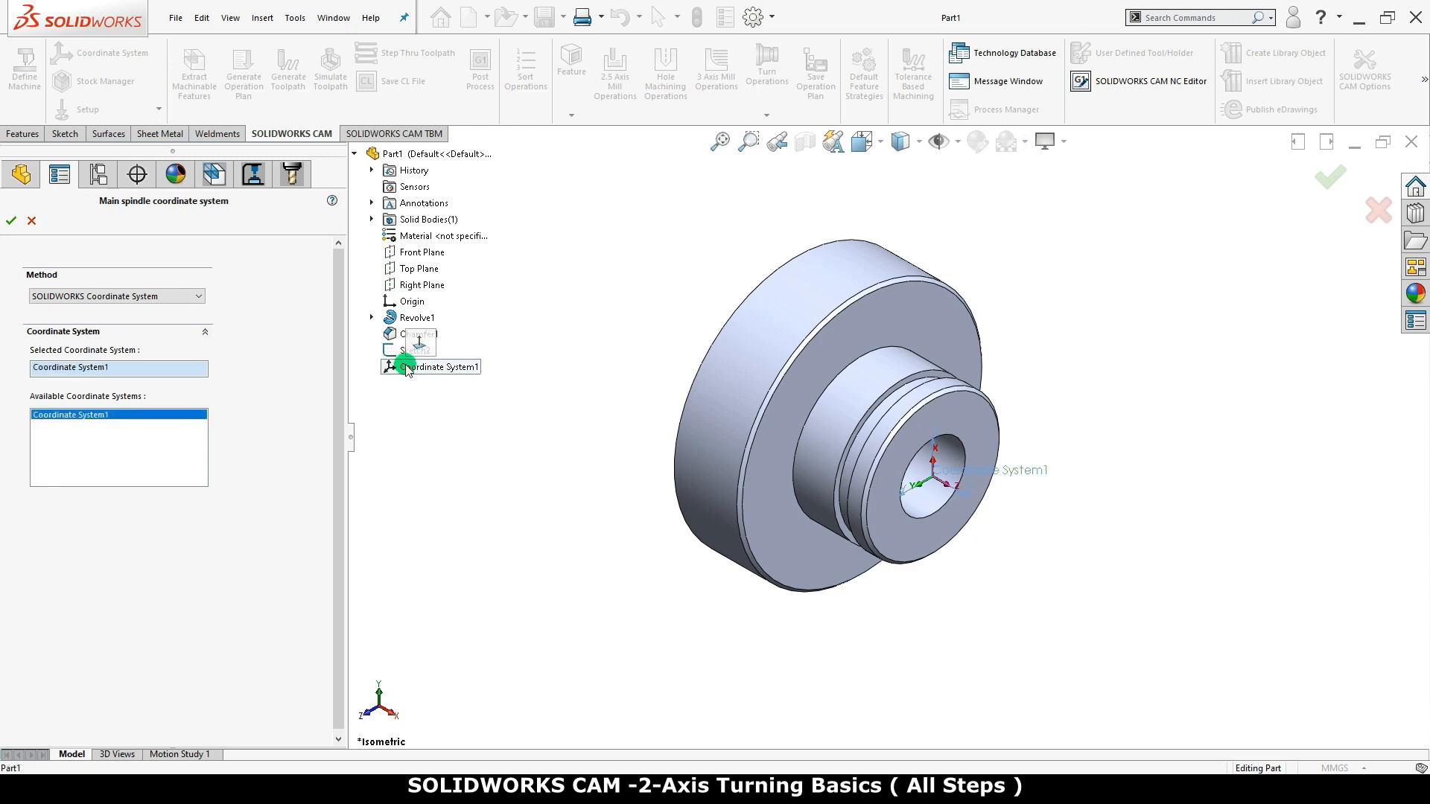
left_click(11, 222)
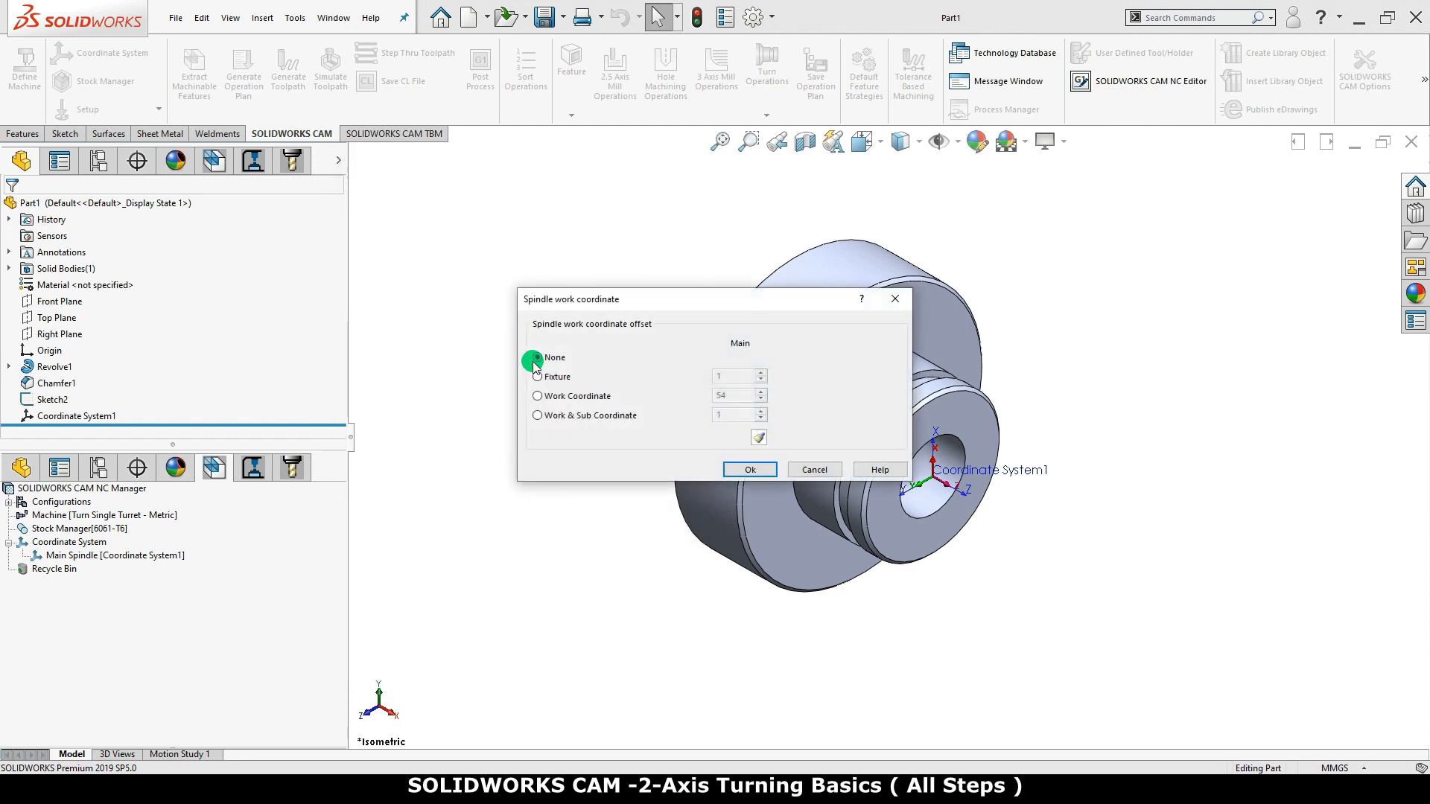
Set the main spindle's work offset to Work Coordinate 54
left_click(538, 397)
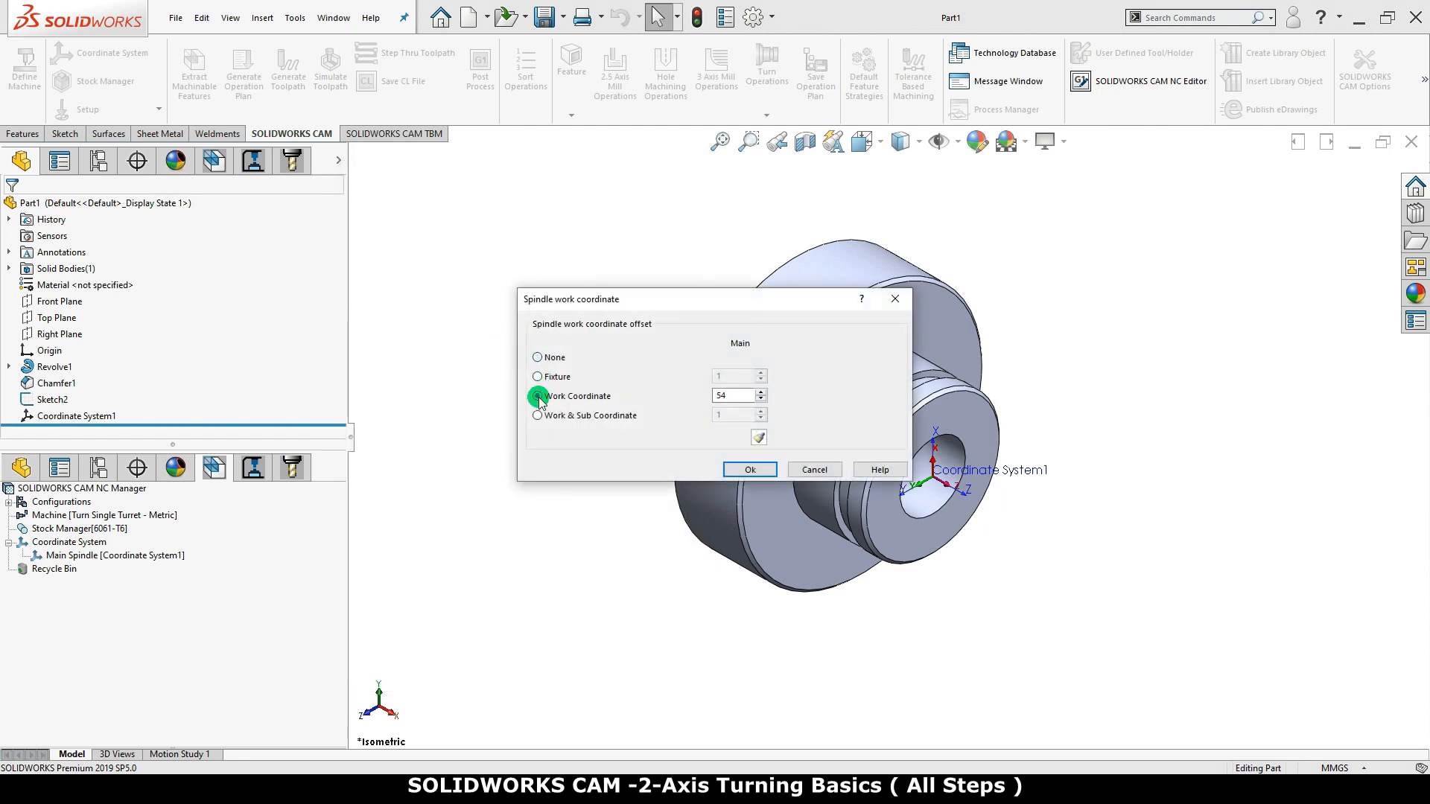
double_click(724, 396)
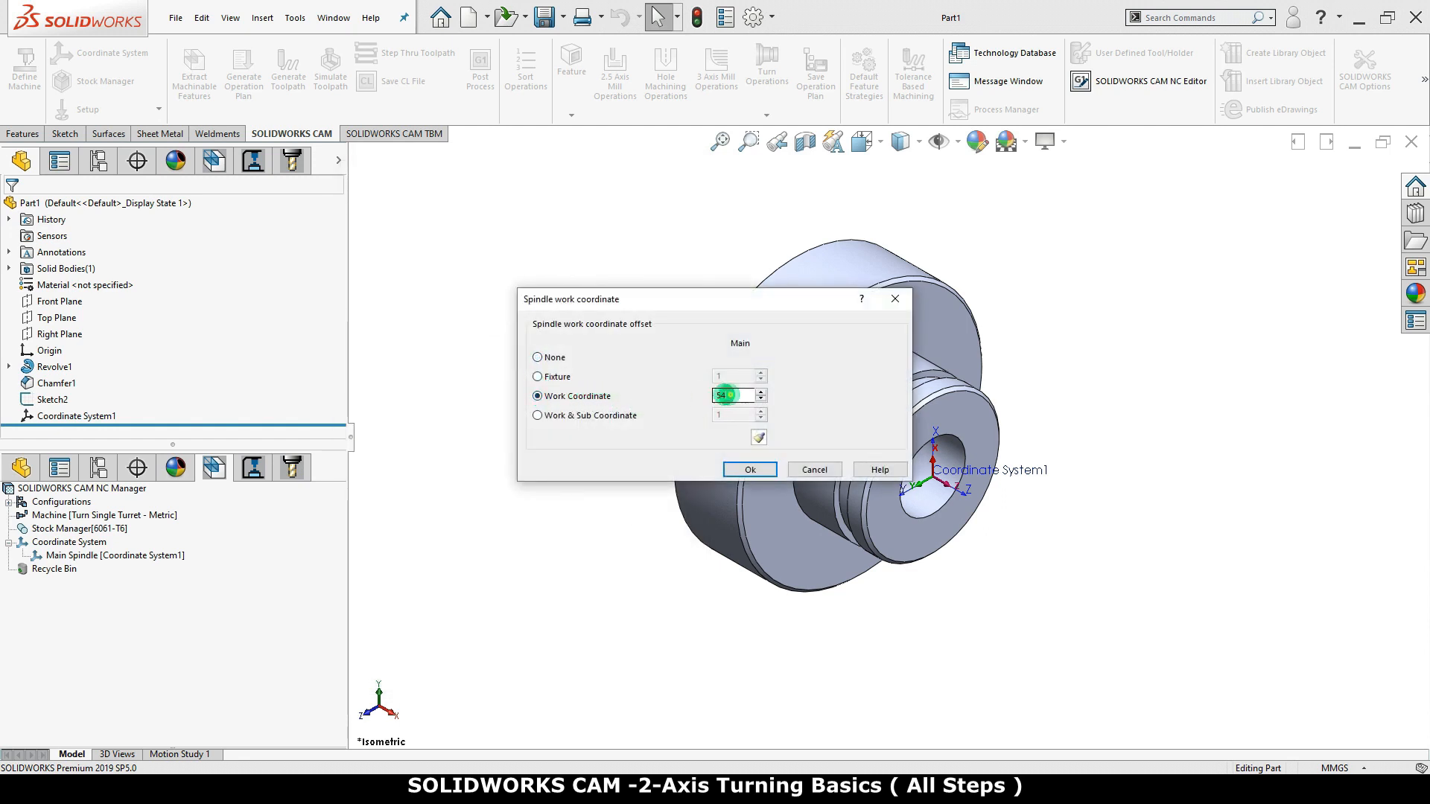
left_click(748, 470)
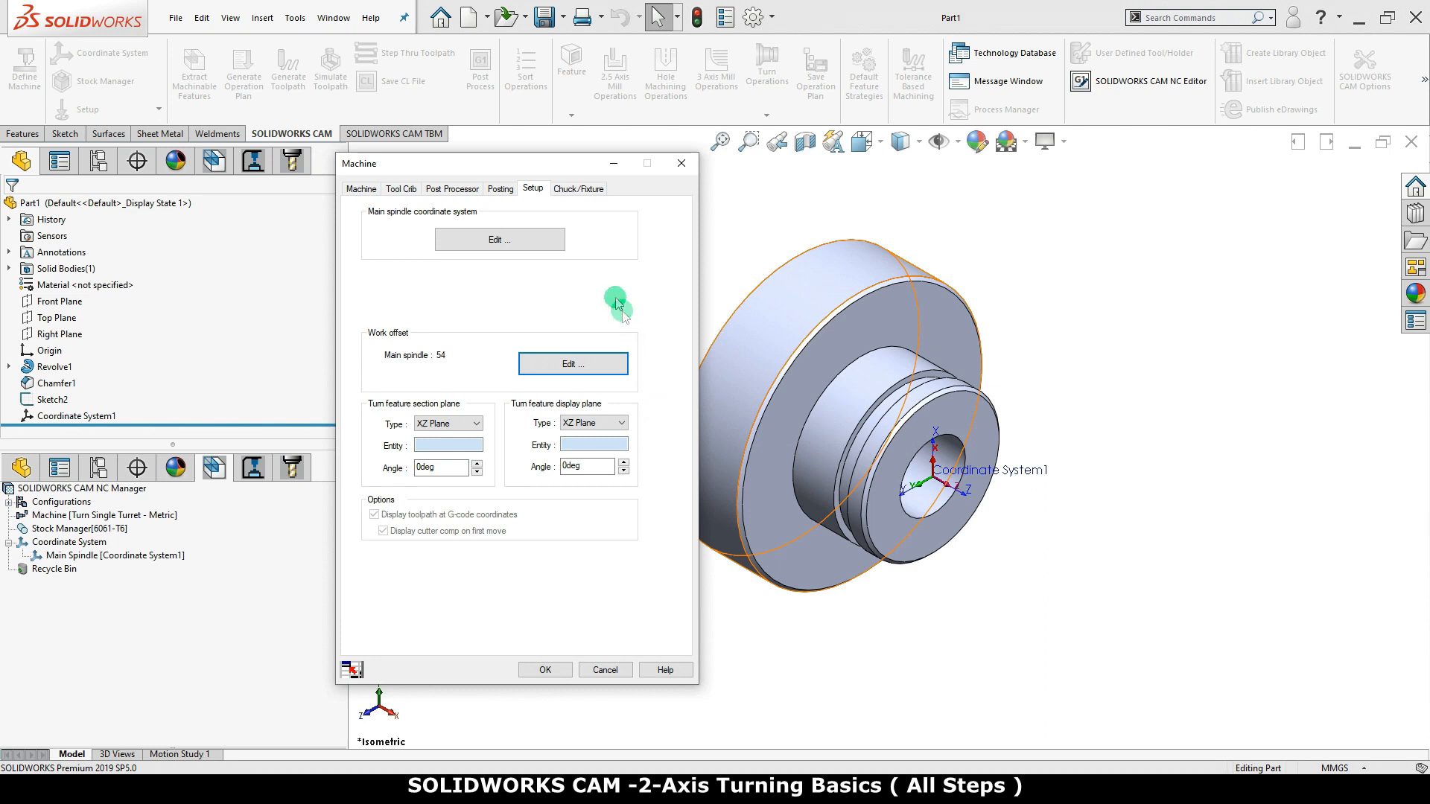
Edit the main spindle's chuck and choose 150mm_2Step_Chuck from the available chucks
left_click(570, 191)
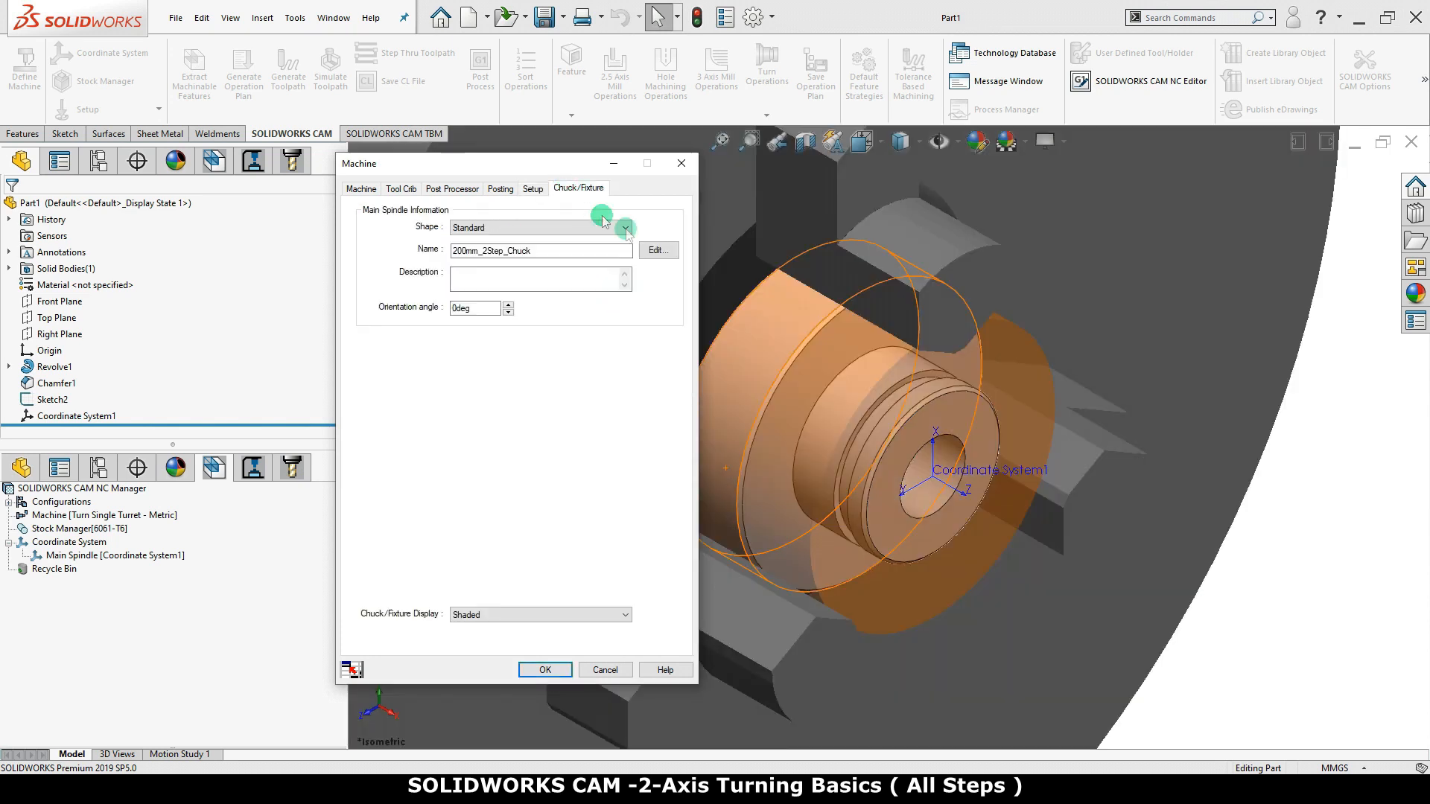
scroll(838, 401, "up", 5)
scroll(843, 404, "up", 2)
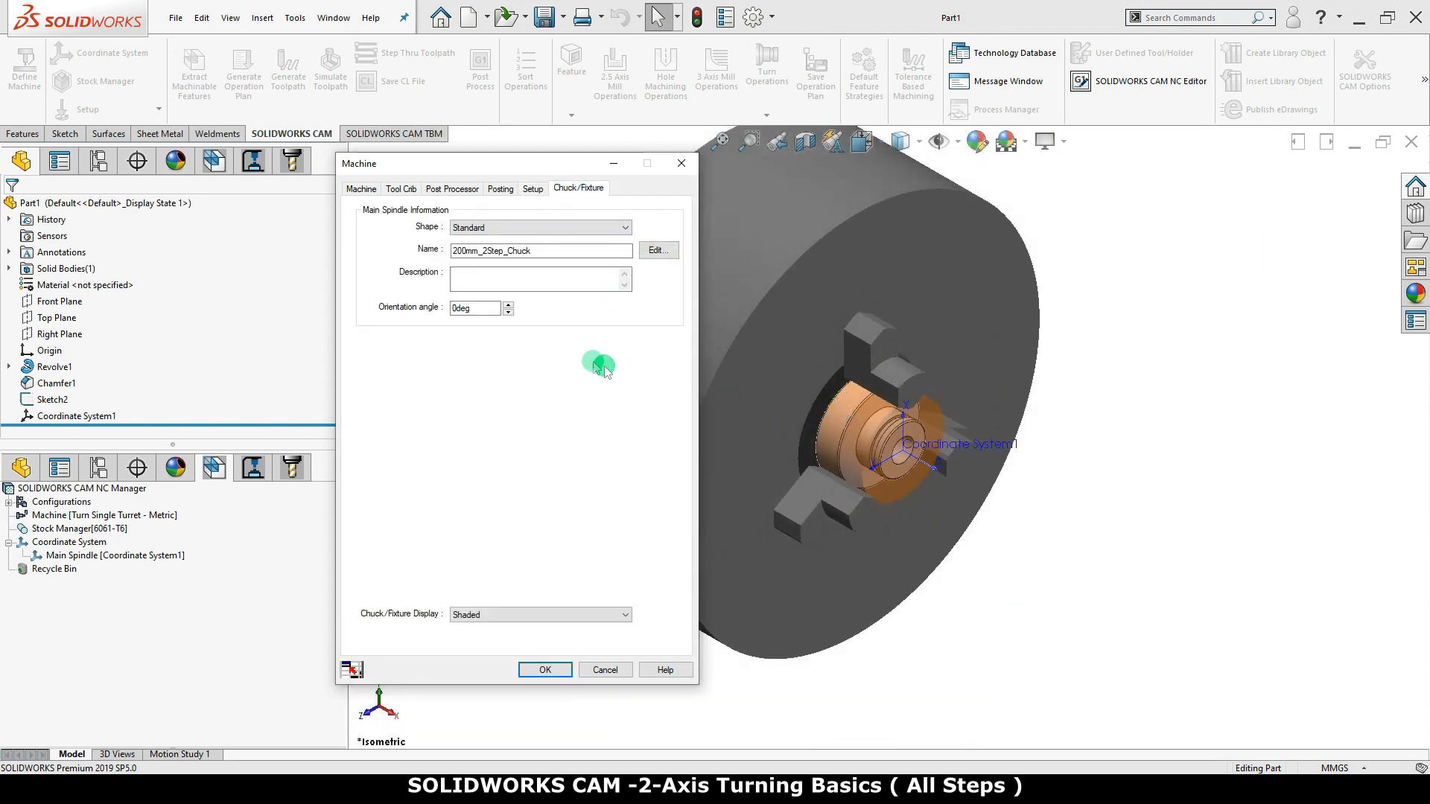
left_click(656, 251)
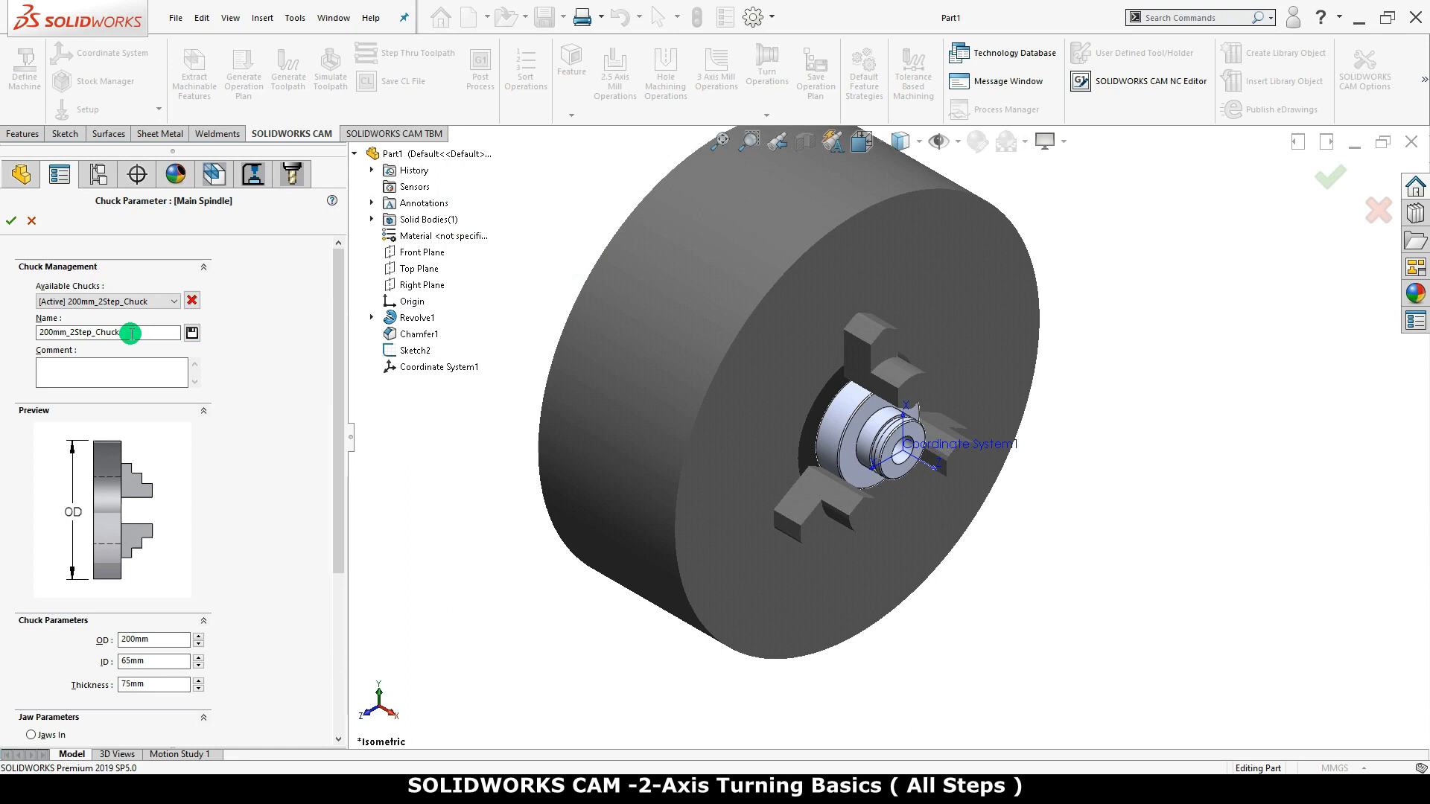
left_click(143, 301)
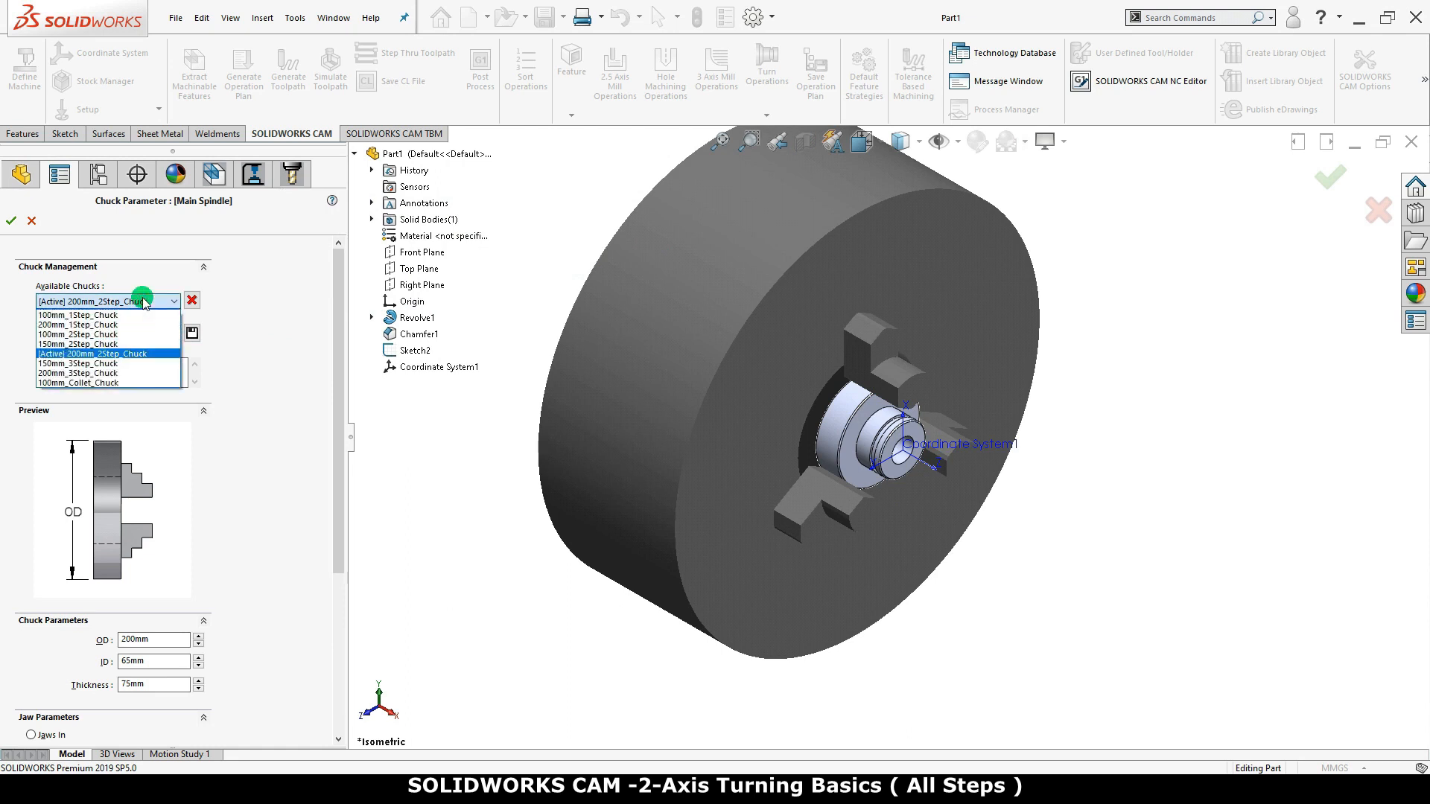
left_click(145, 315)
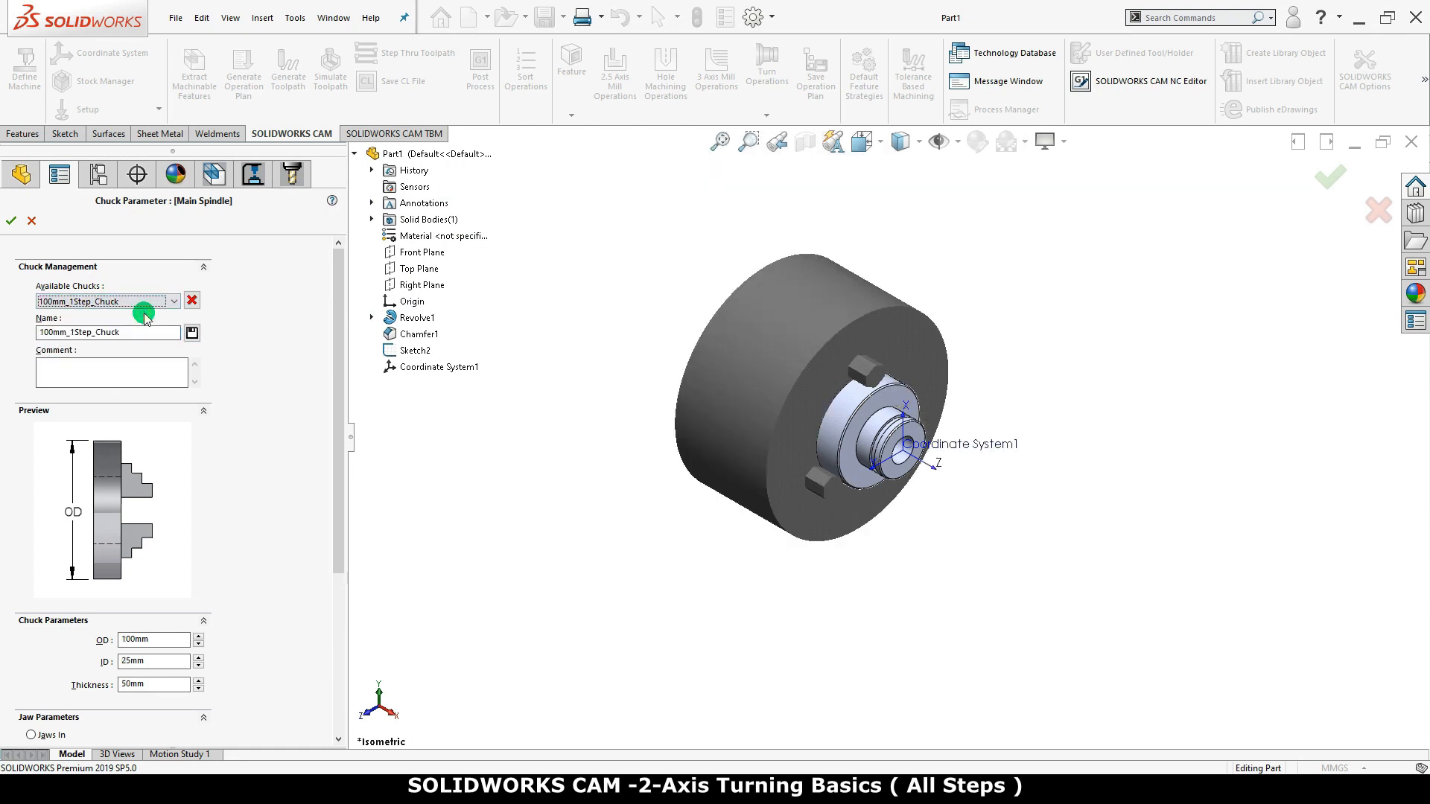
left_click(171, 302)
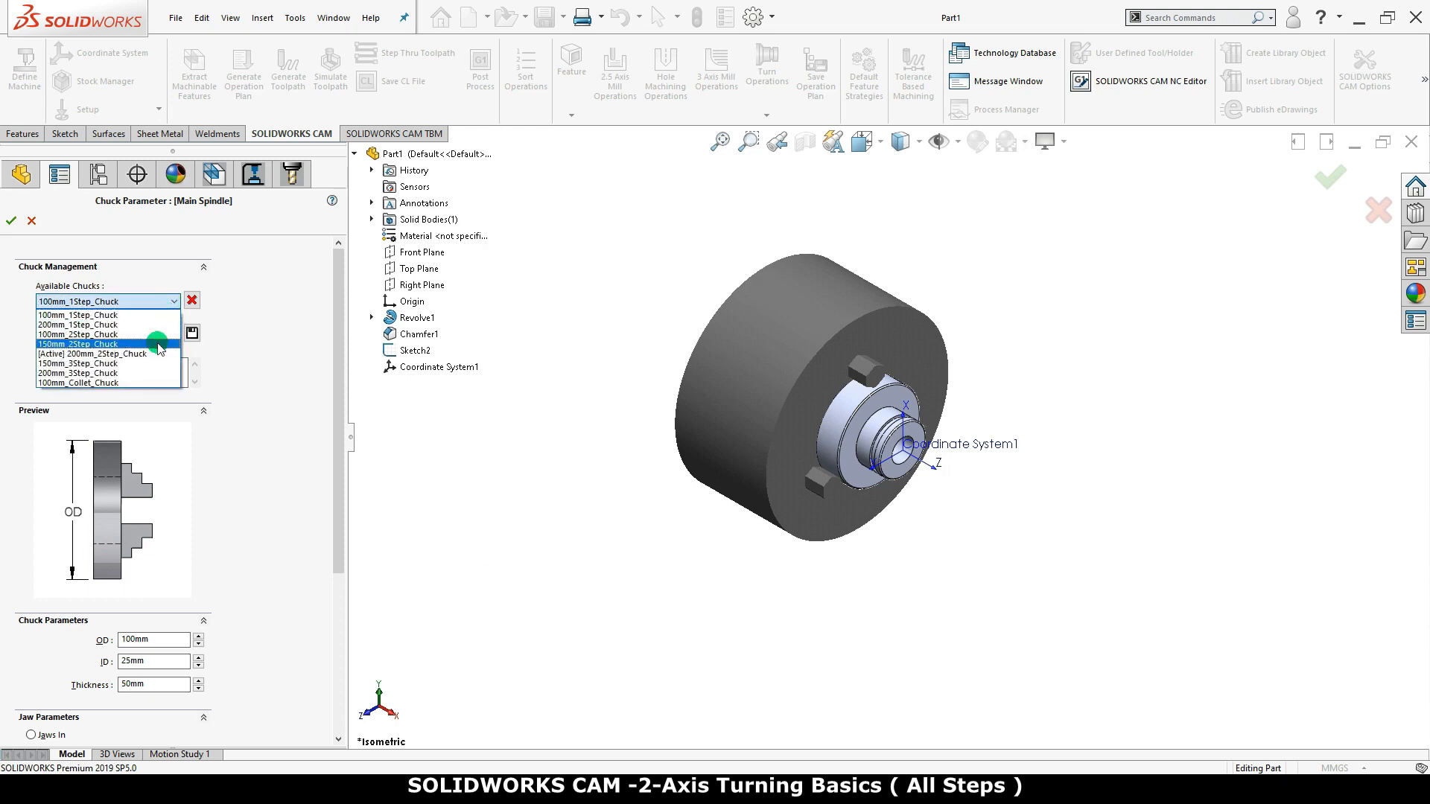
left_click(158, 344)
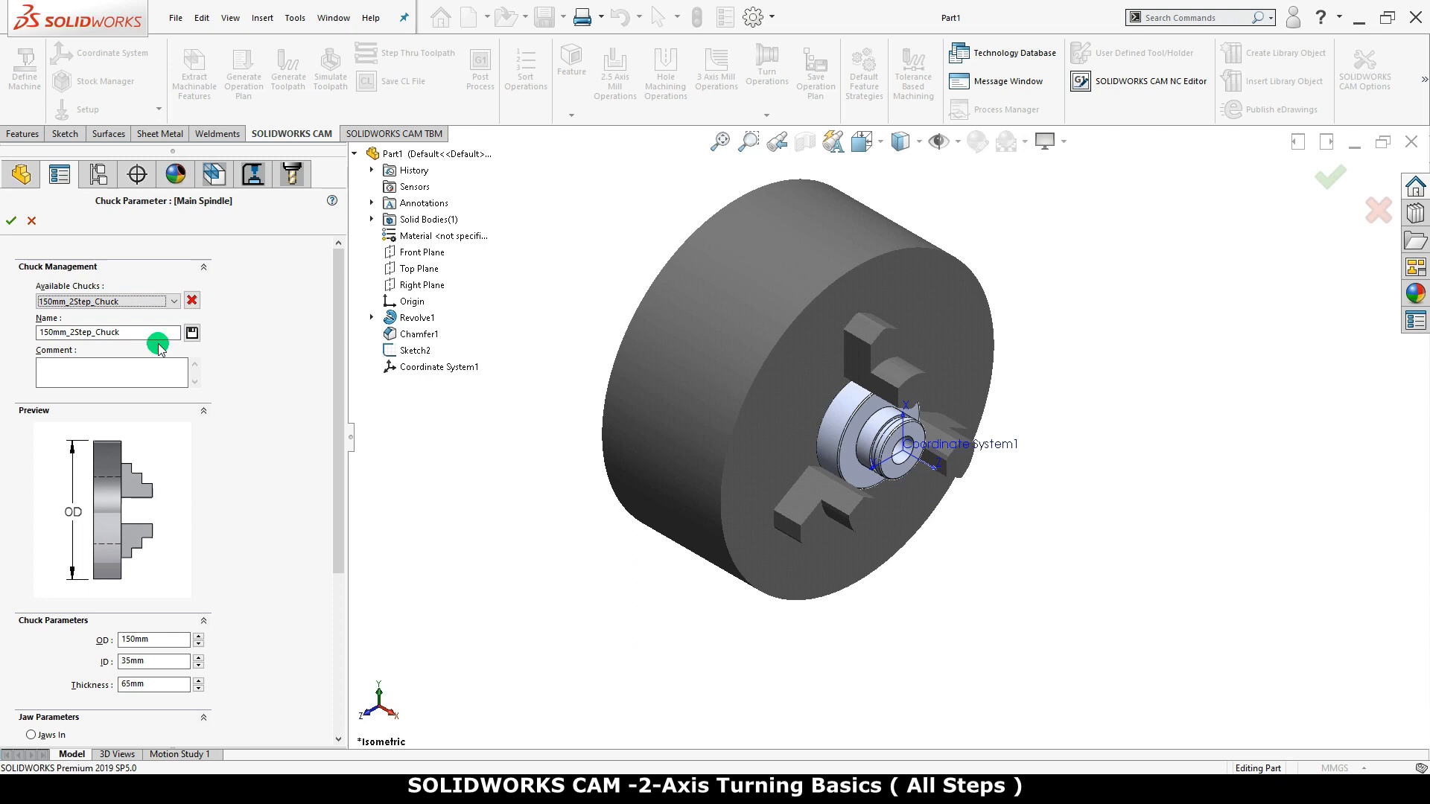
Examine the chuck's outer diameter, inner diameter, thickness and jaw direction parameters, leaving the jaws set to Jaws Out
left_click_drag(340, 367, 362, 531)
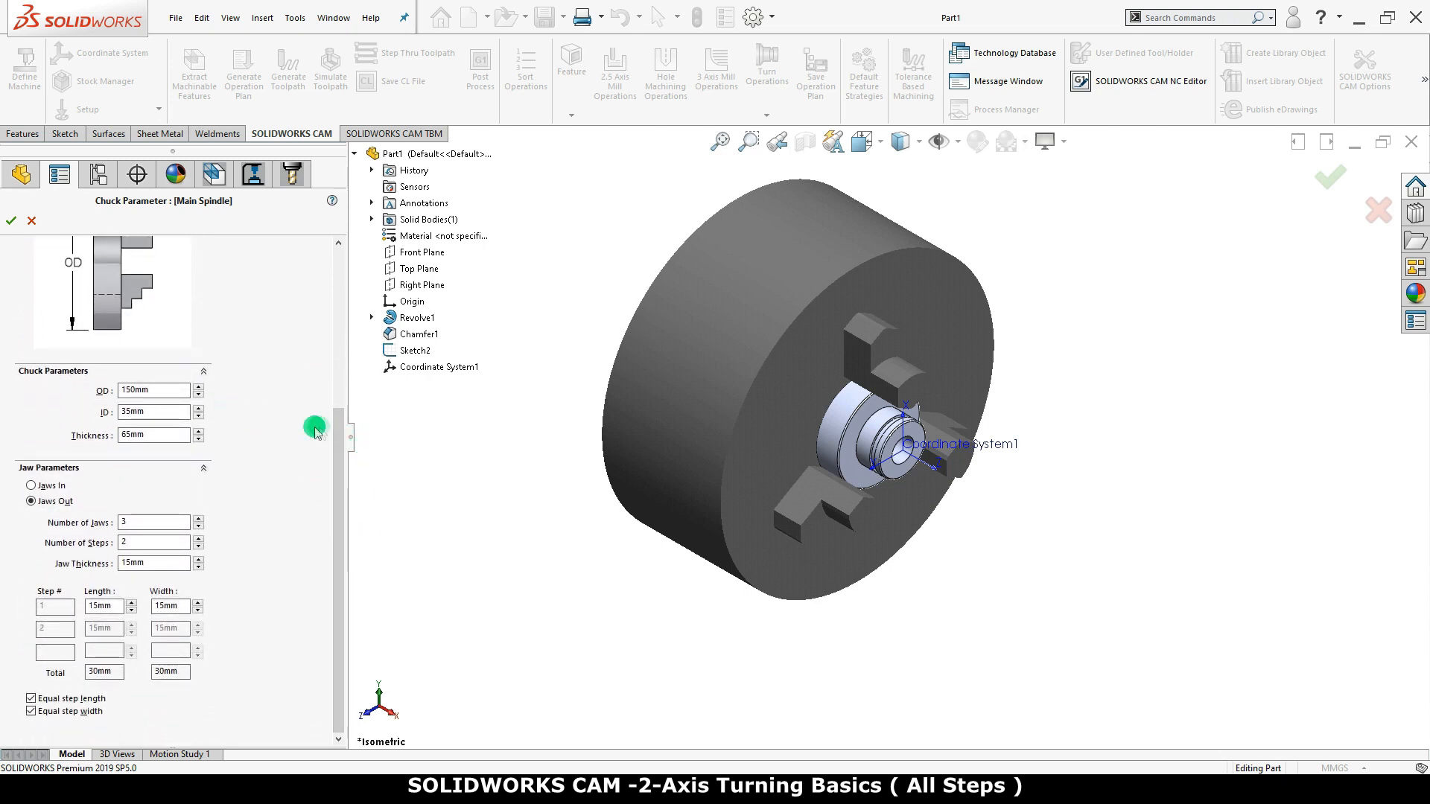
left_click_drag(340, 431, 329, 390)
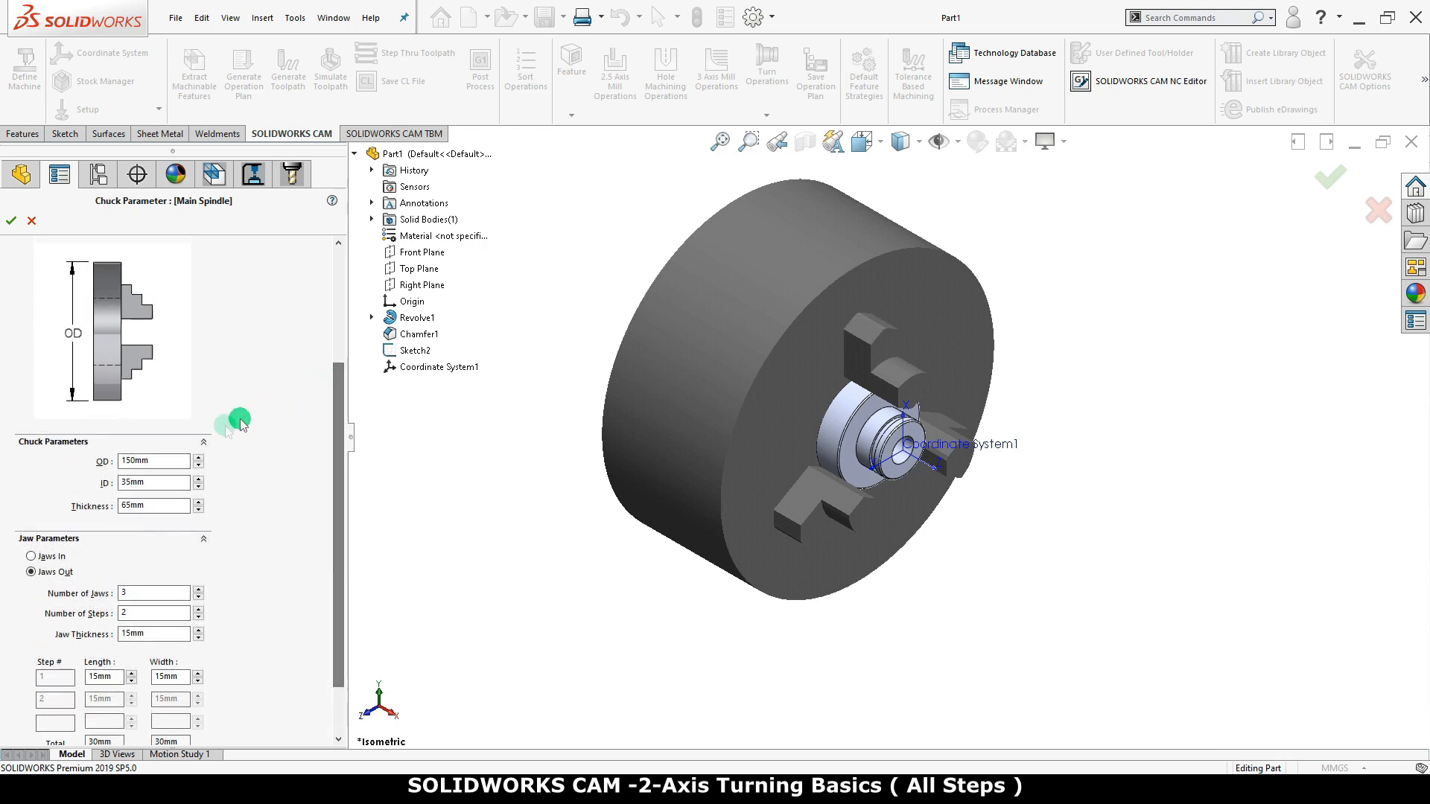
left_click(172, 484)
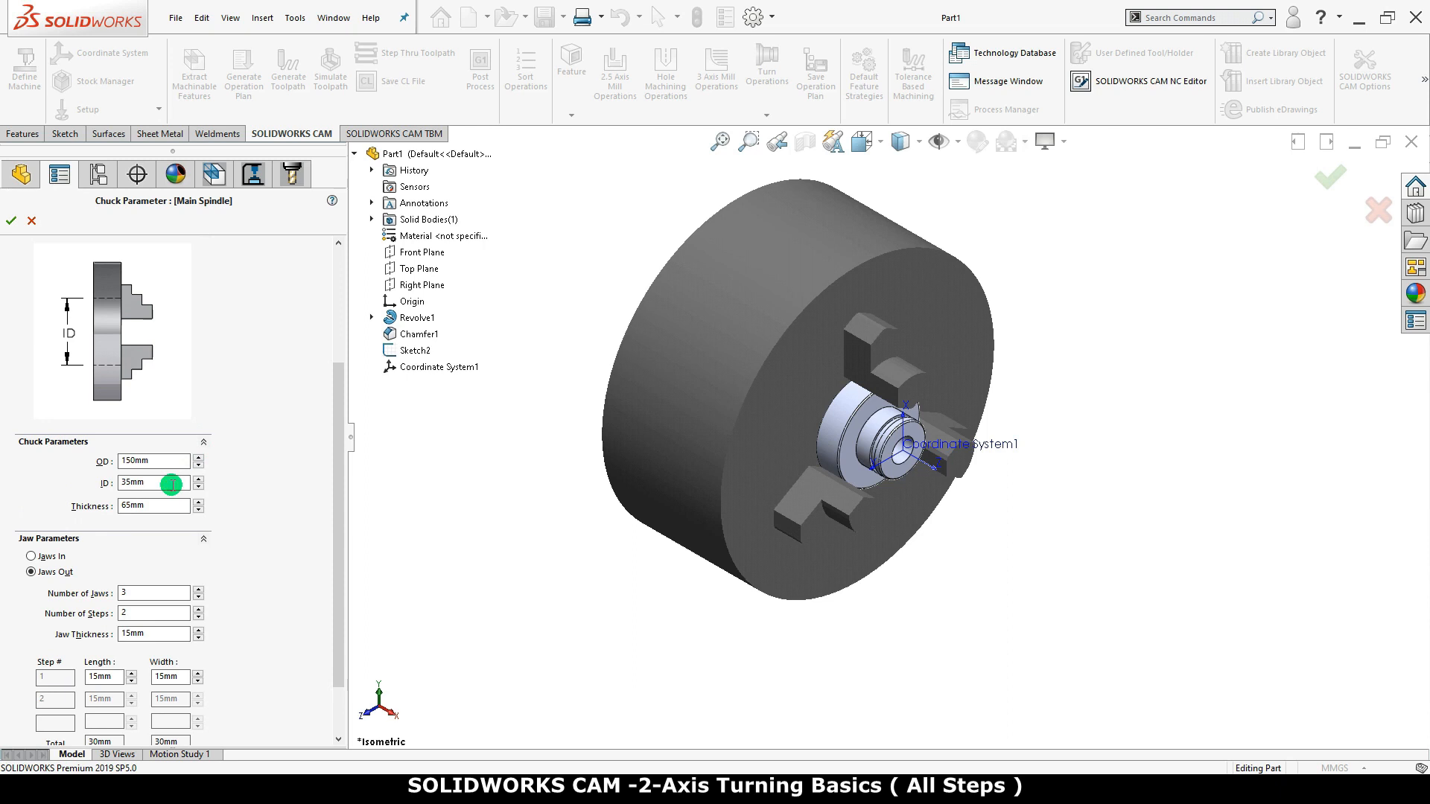
left_click(175, 505)
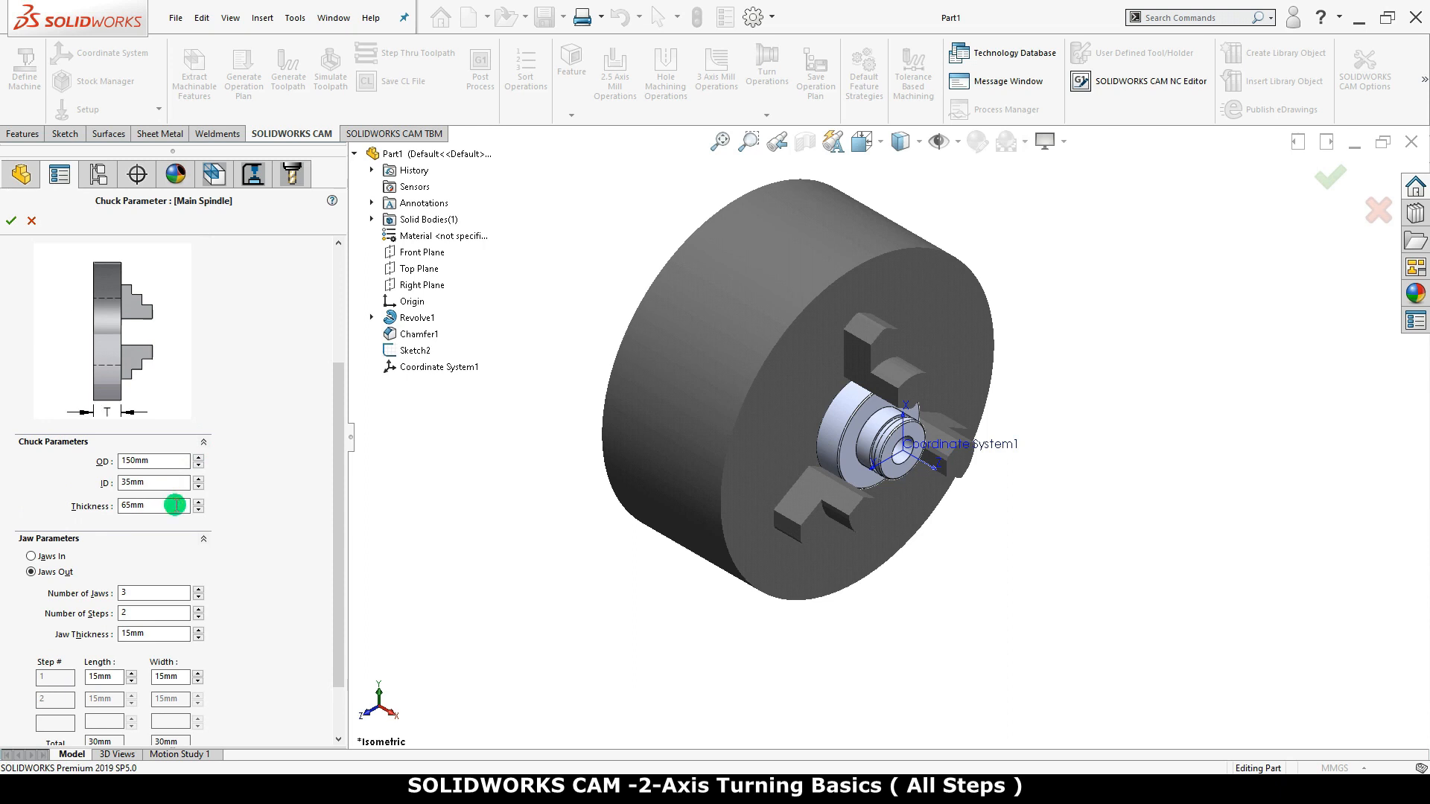
left_click(62, 560)
left_click(54, 572)
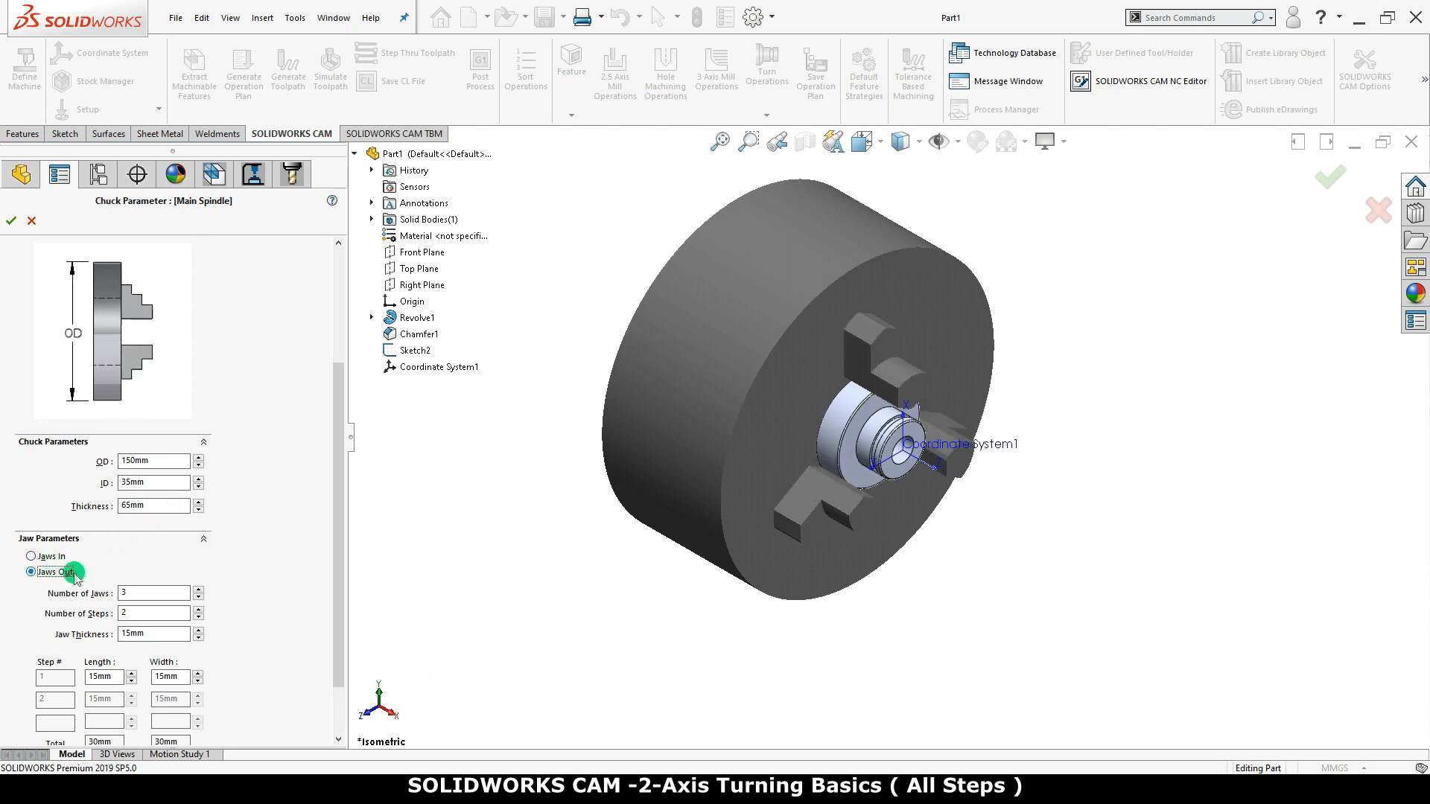
Try four jaws and four jaw steps on the chuck, and return to three jaws and two steps
left_click(197, 589)
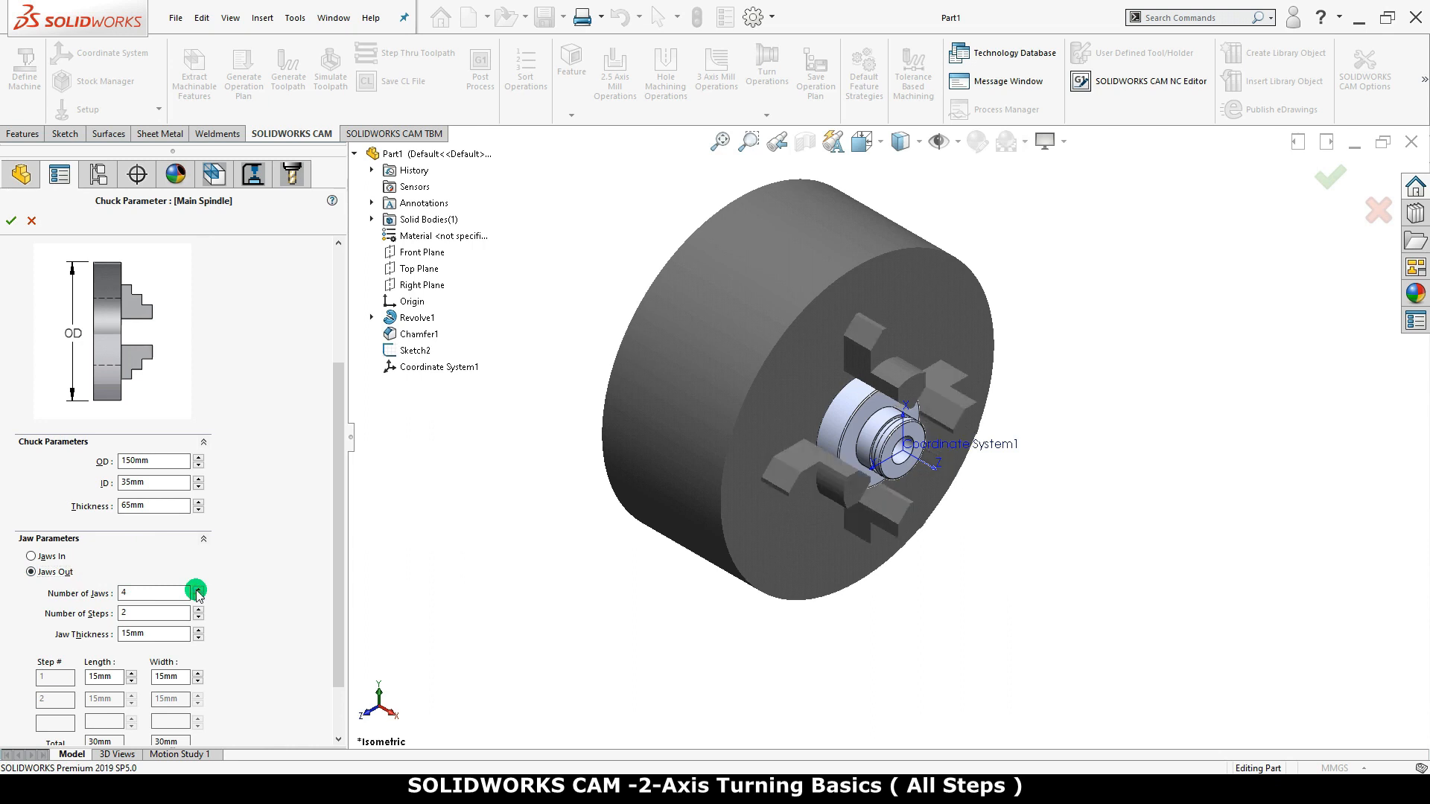
left_click(198, 598)
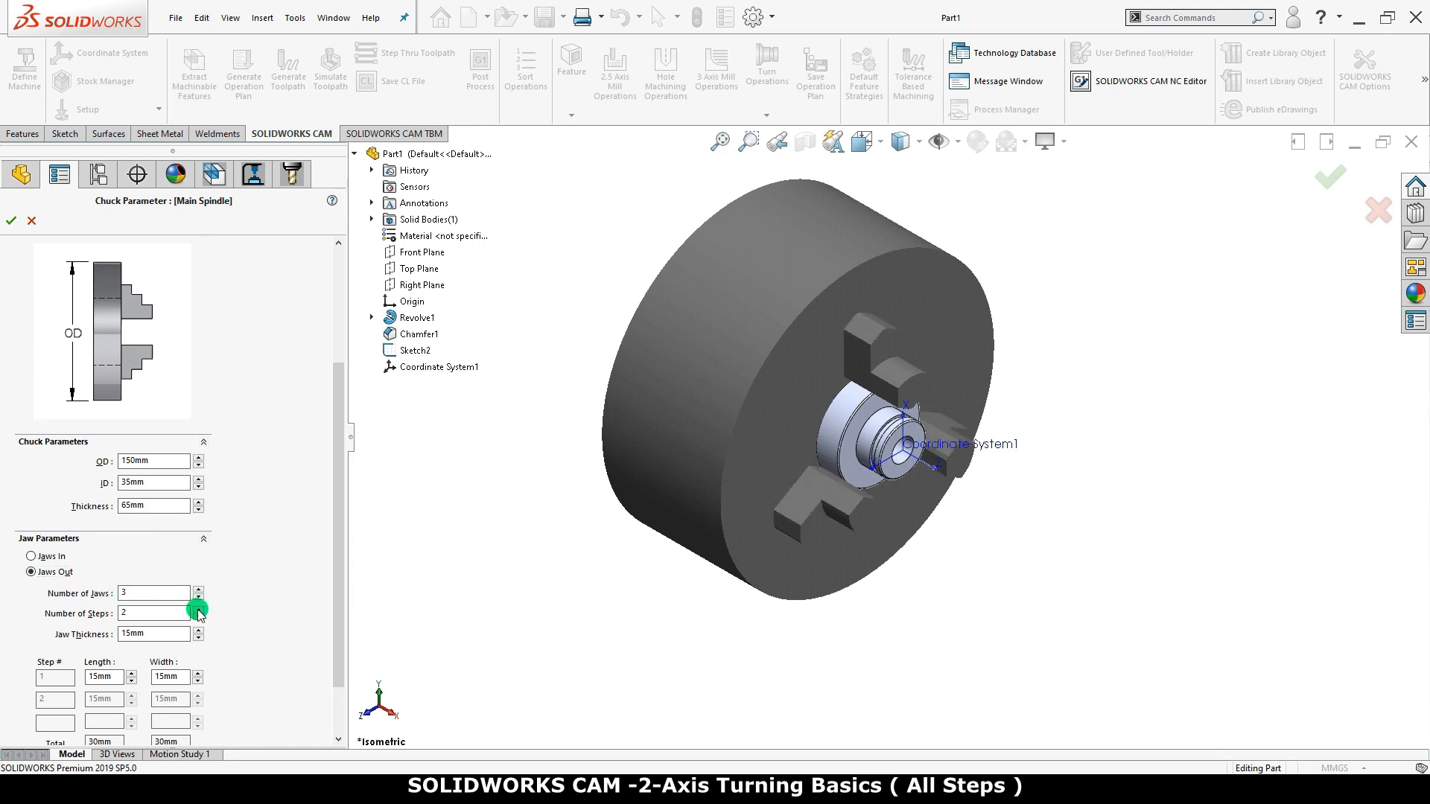
double_click(199, 610)
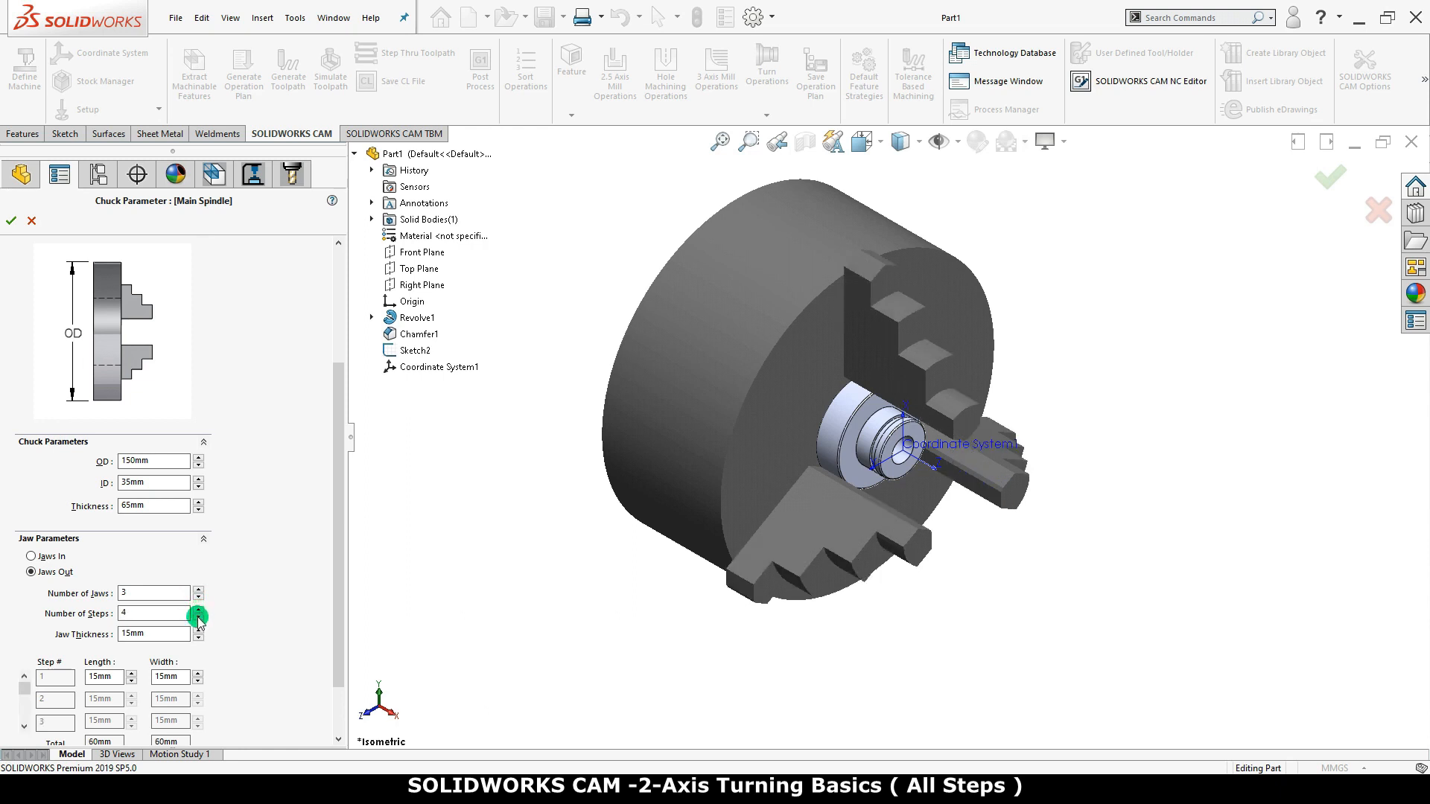
left_click(198, 618)
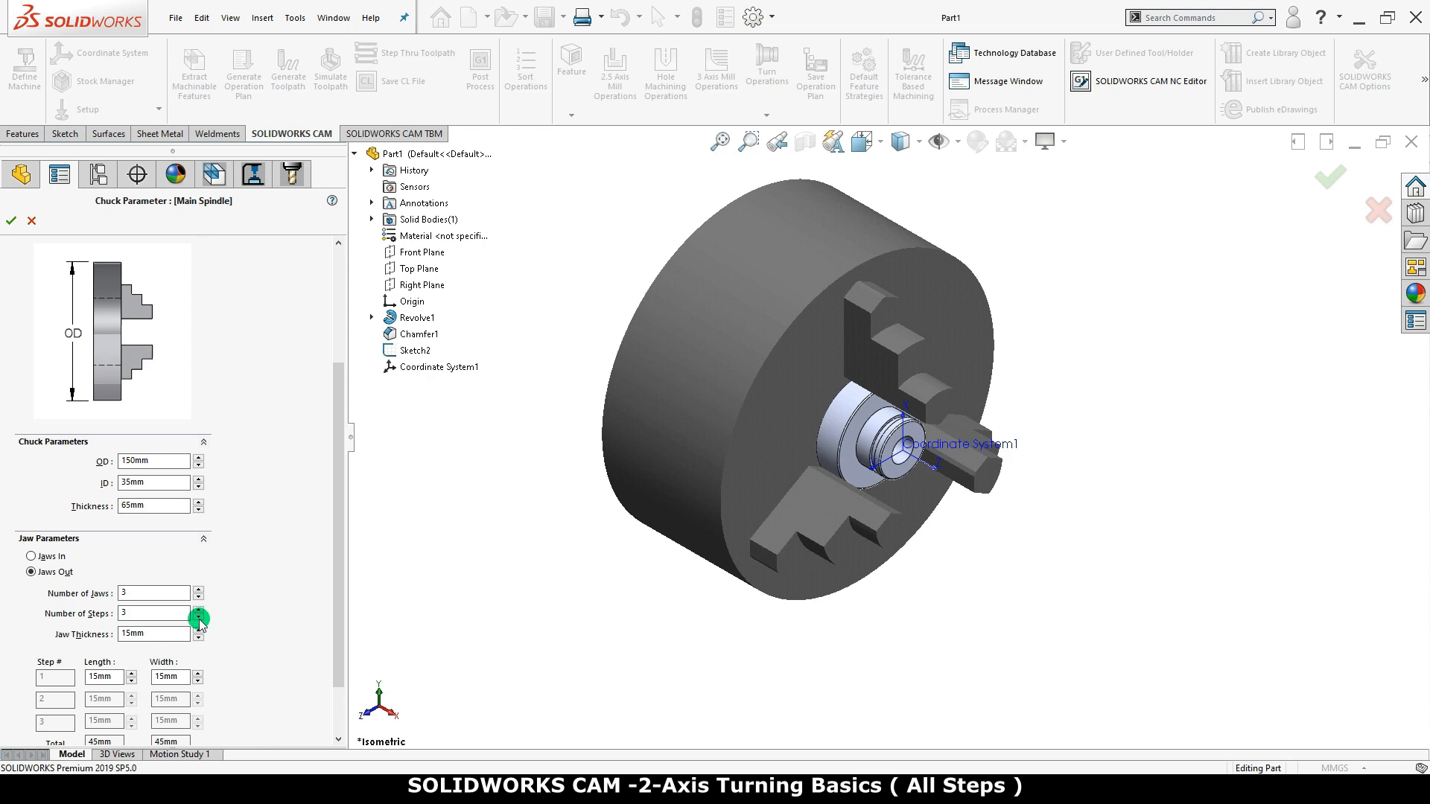
left_click(198, 619)
Review the chuck's jaw step lengths and widths and accept the main spindle's chuck parameters
left_click_drag(337, 588, 336, 639)
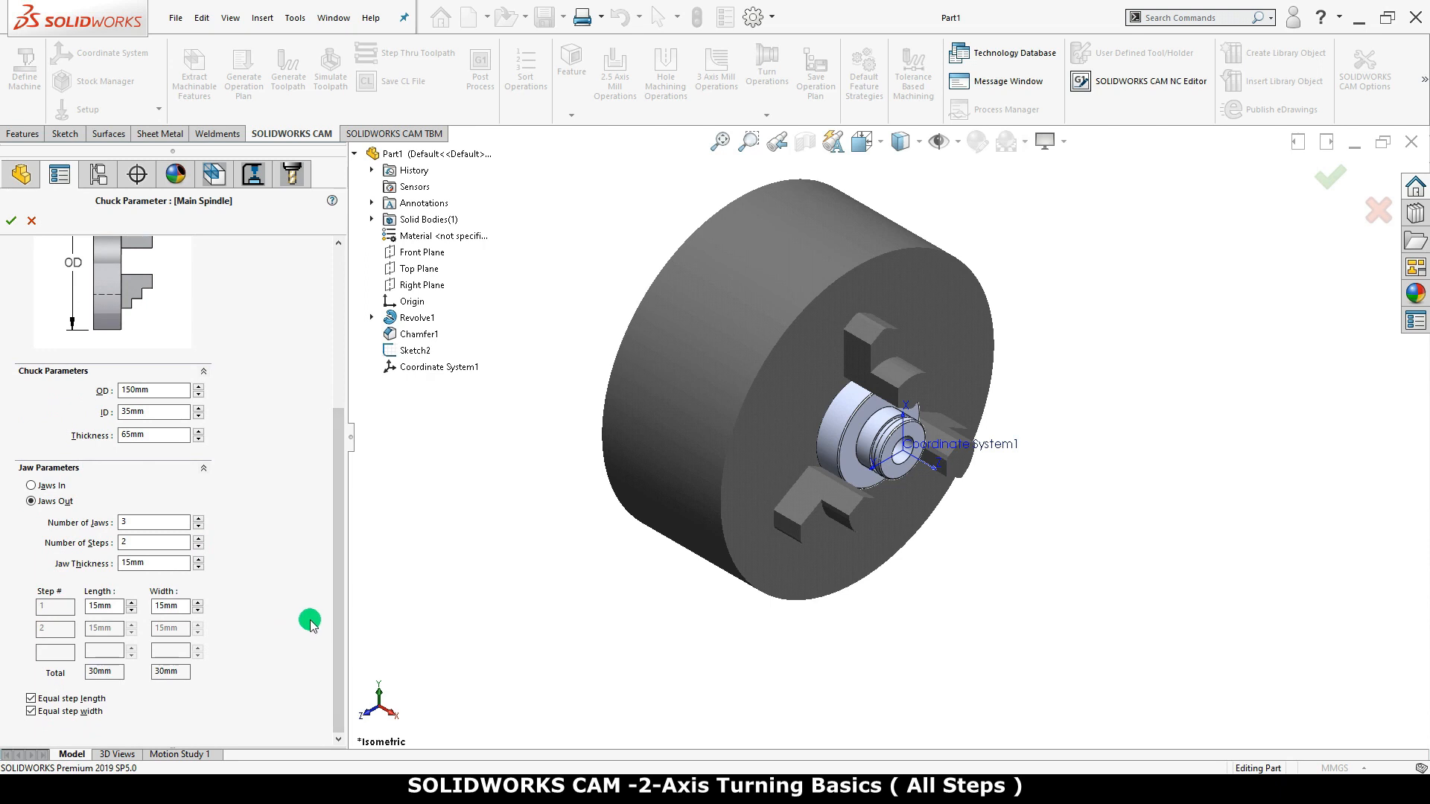
left_click_drag(337, 603, 346, 435)
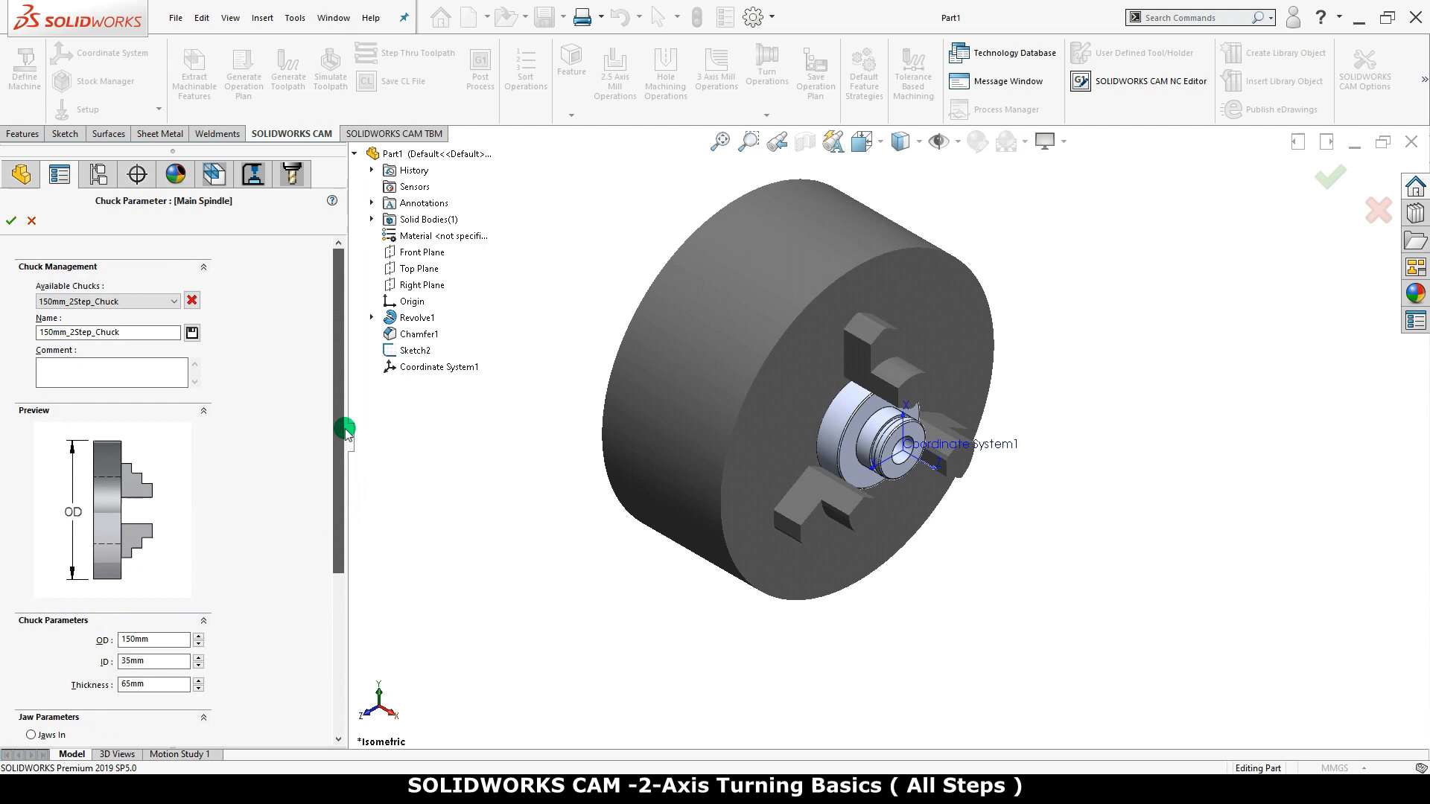
left_click(13, 226)
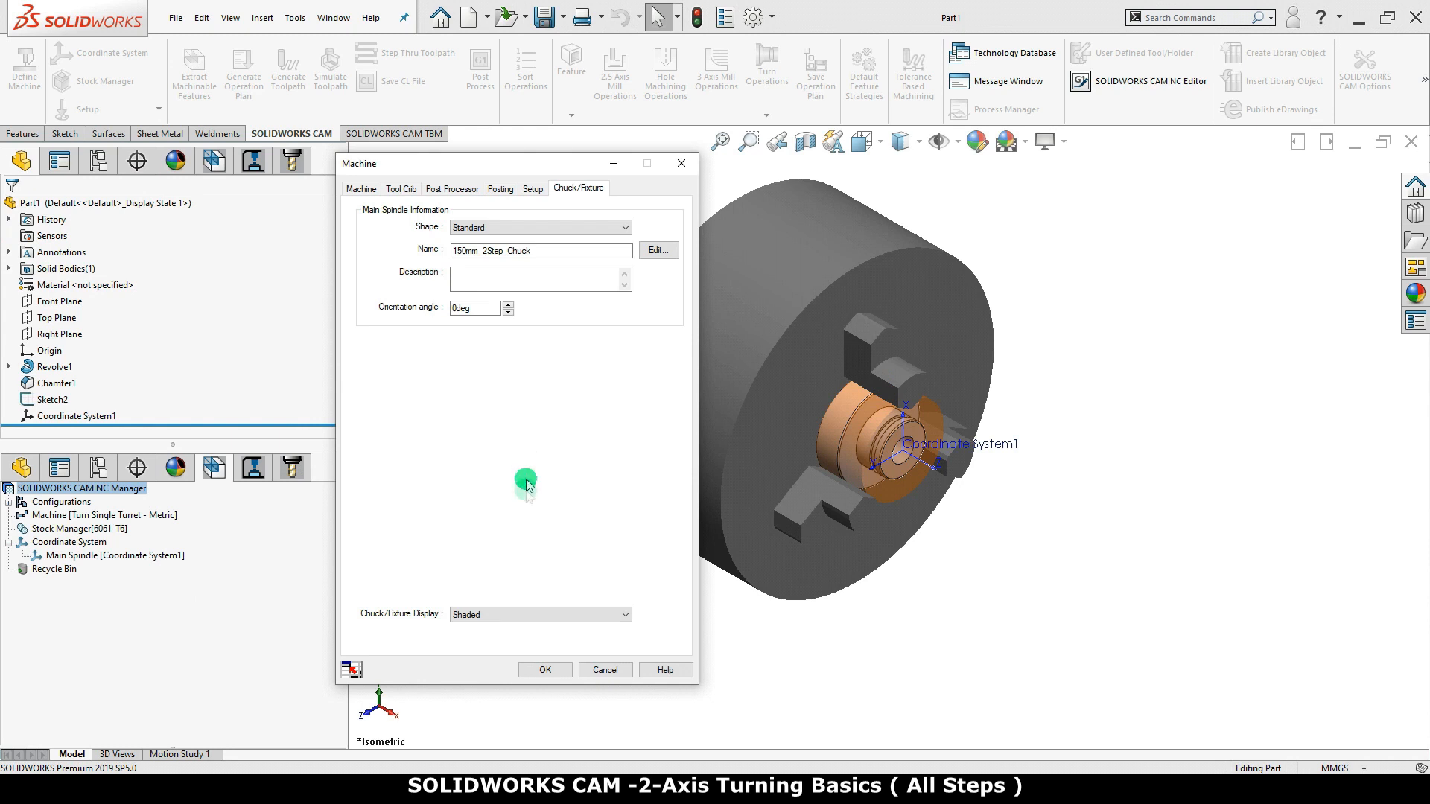
Accept the machine definition and select the machine in the NC Manager to display the chuck around the part
left_click(551, 672)
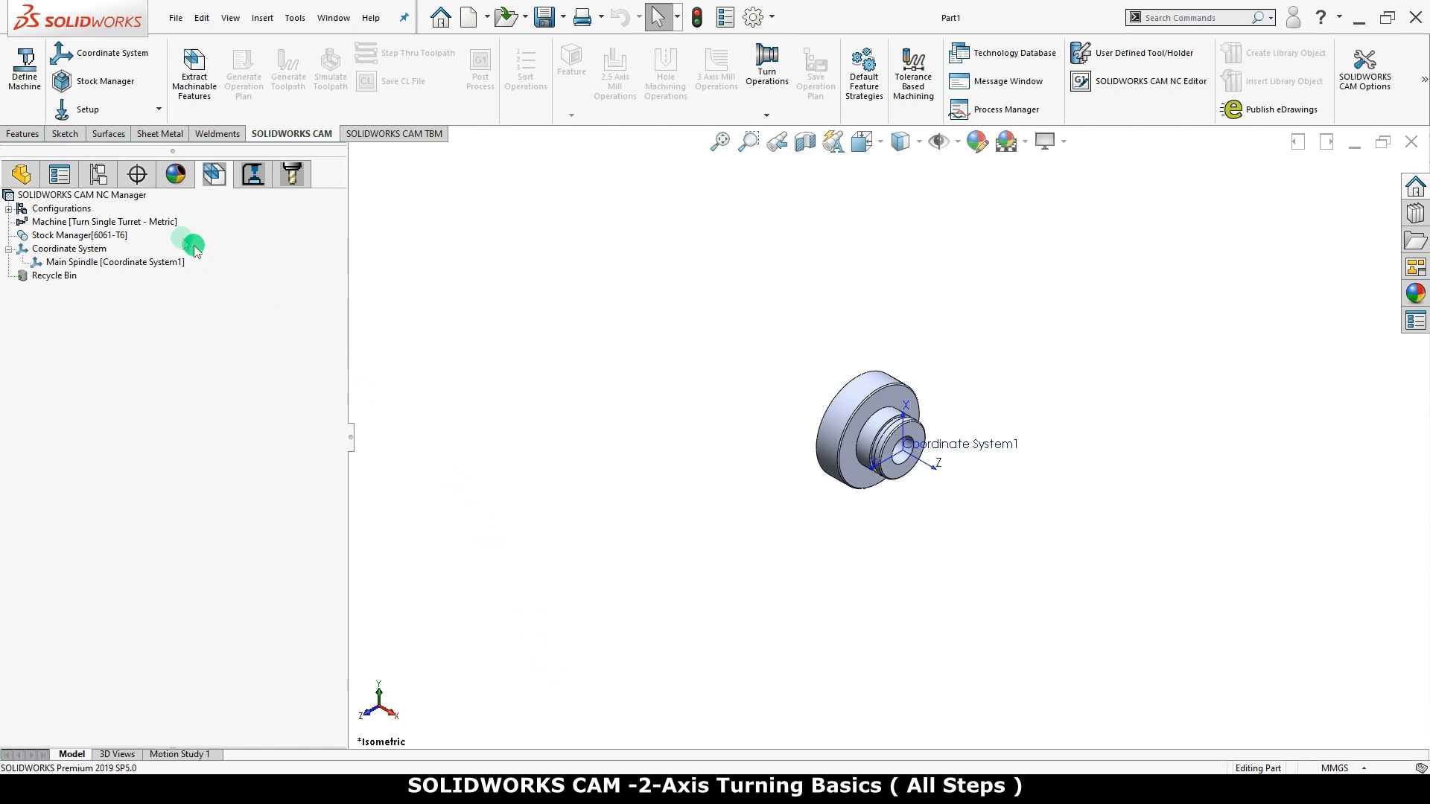
left_click(151, 223)
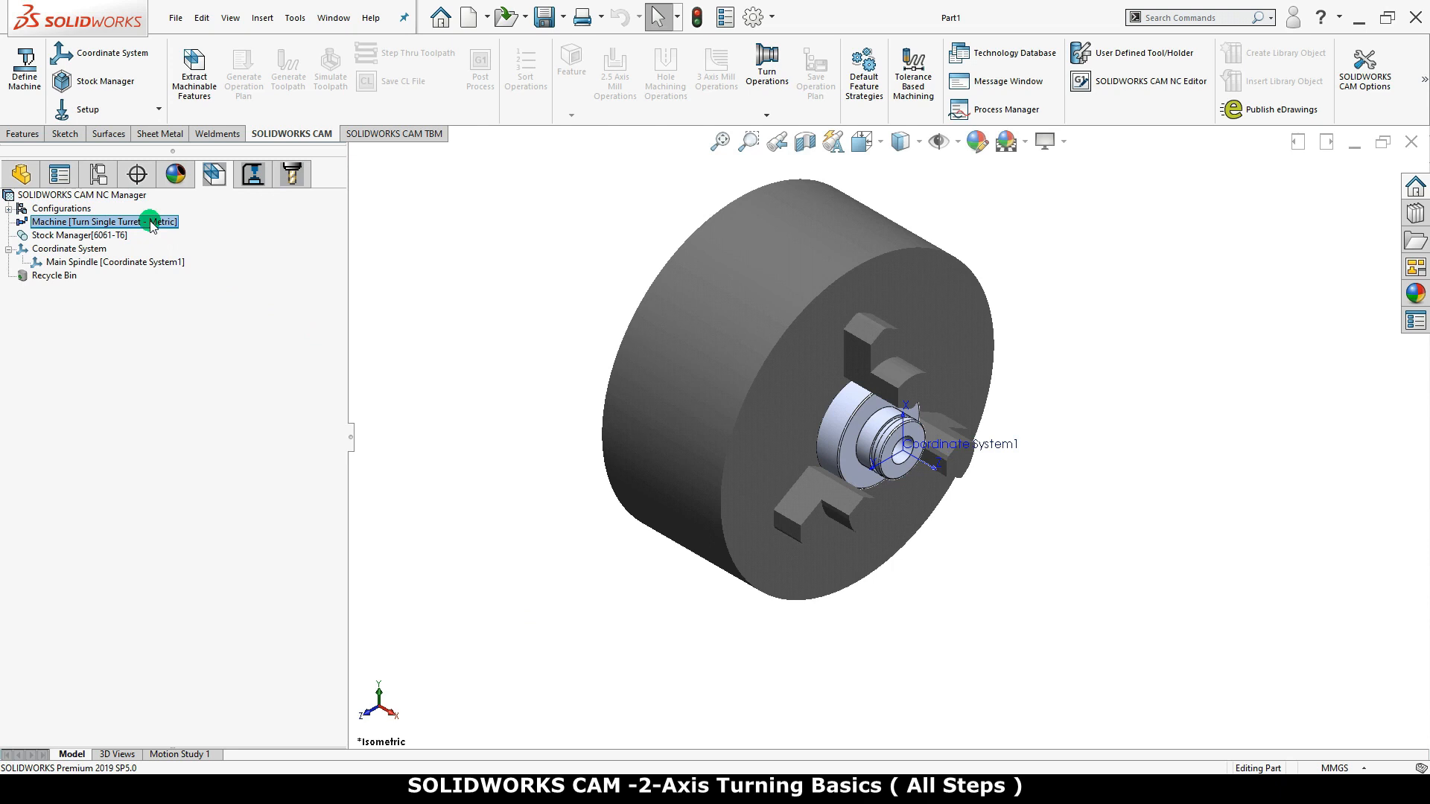
Edit the machine's main spindle coordinate system and set its method to User Defined
right_click(167, 222)
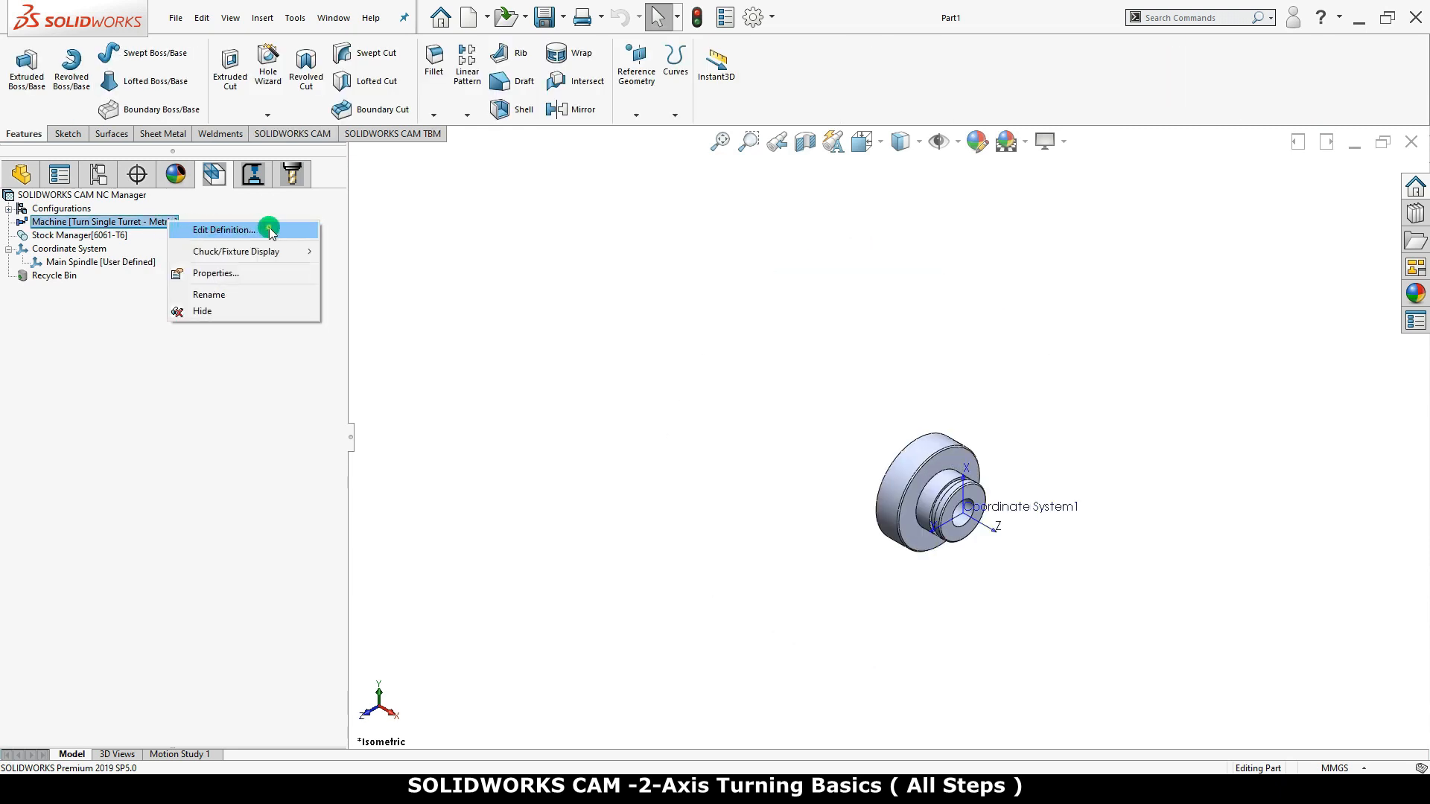
left_click(271, 229)
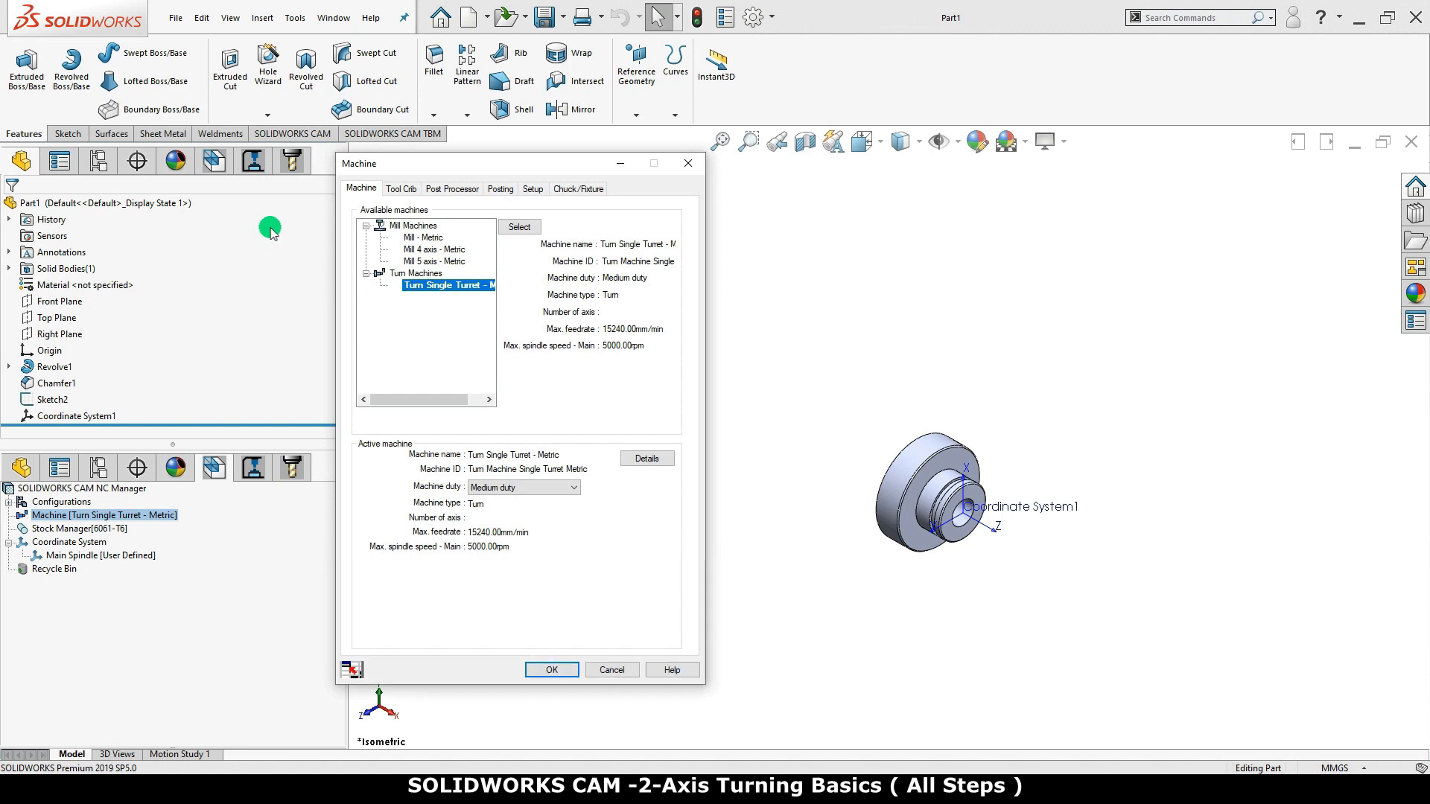
left_click(533, 190)
left_click(534, 239)
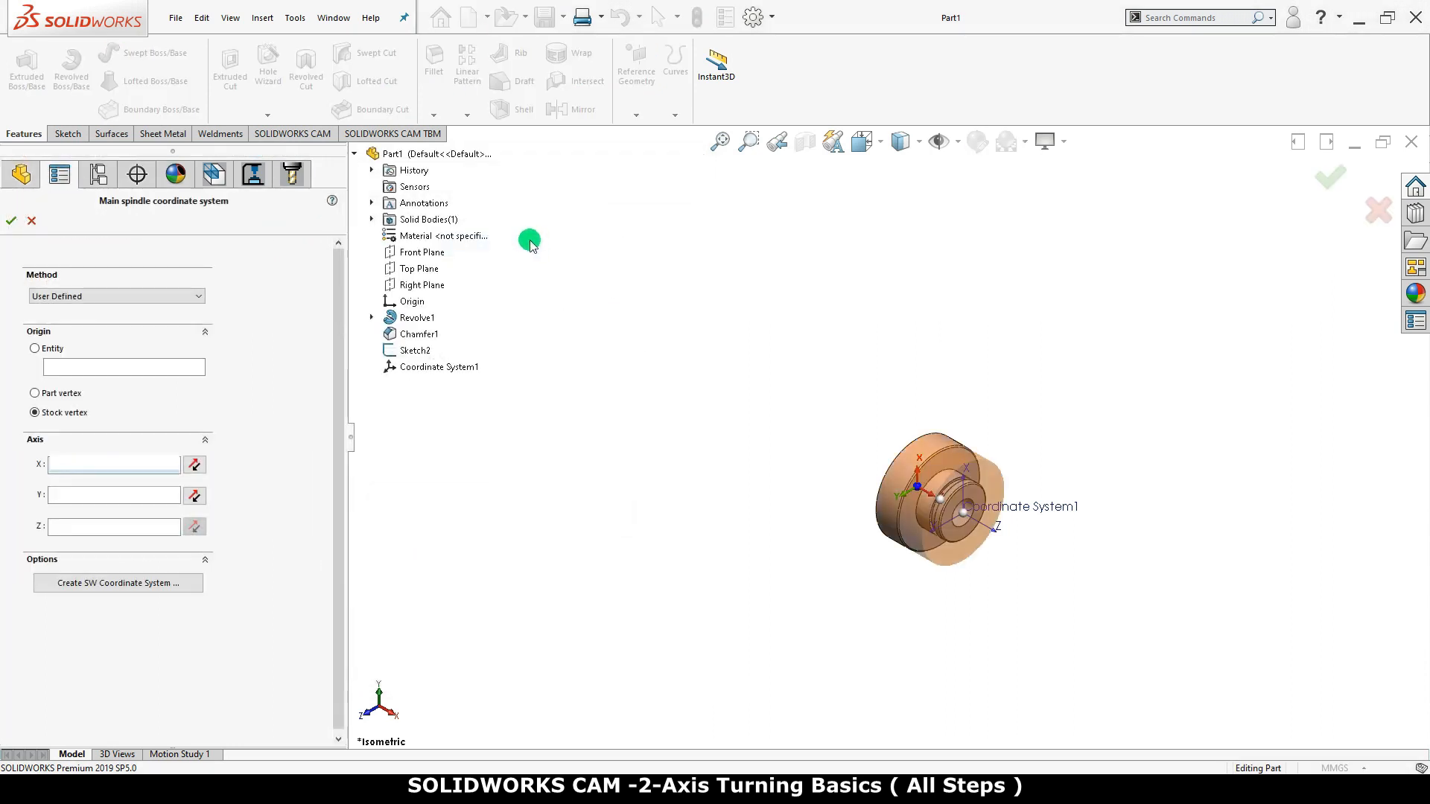
left_click(191, 295)
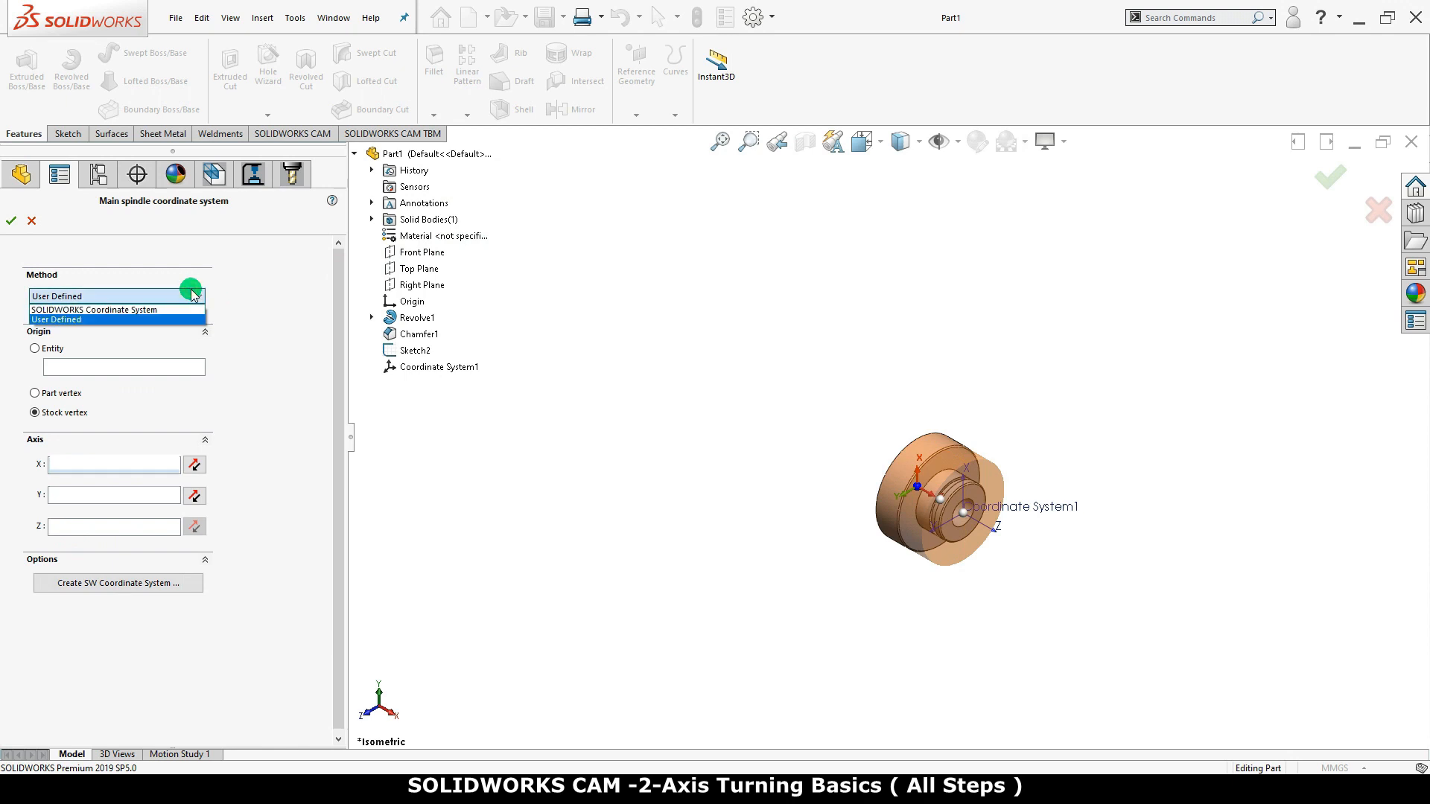
left_click(157, 319)
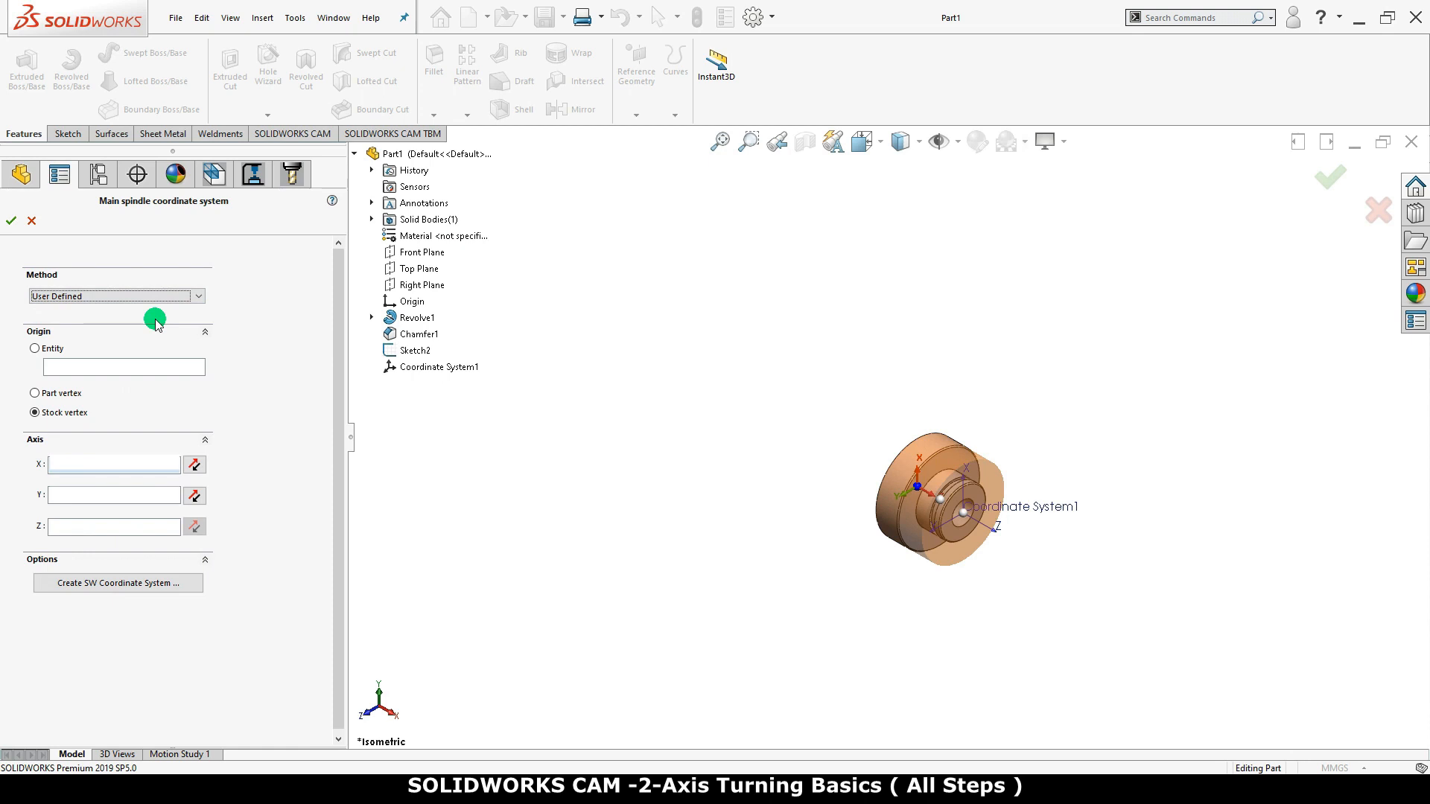
Use a stock vertex as the origin, trying the middle one and choosing the centre of the stock's back end
left_click(34, 413)
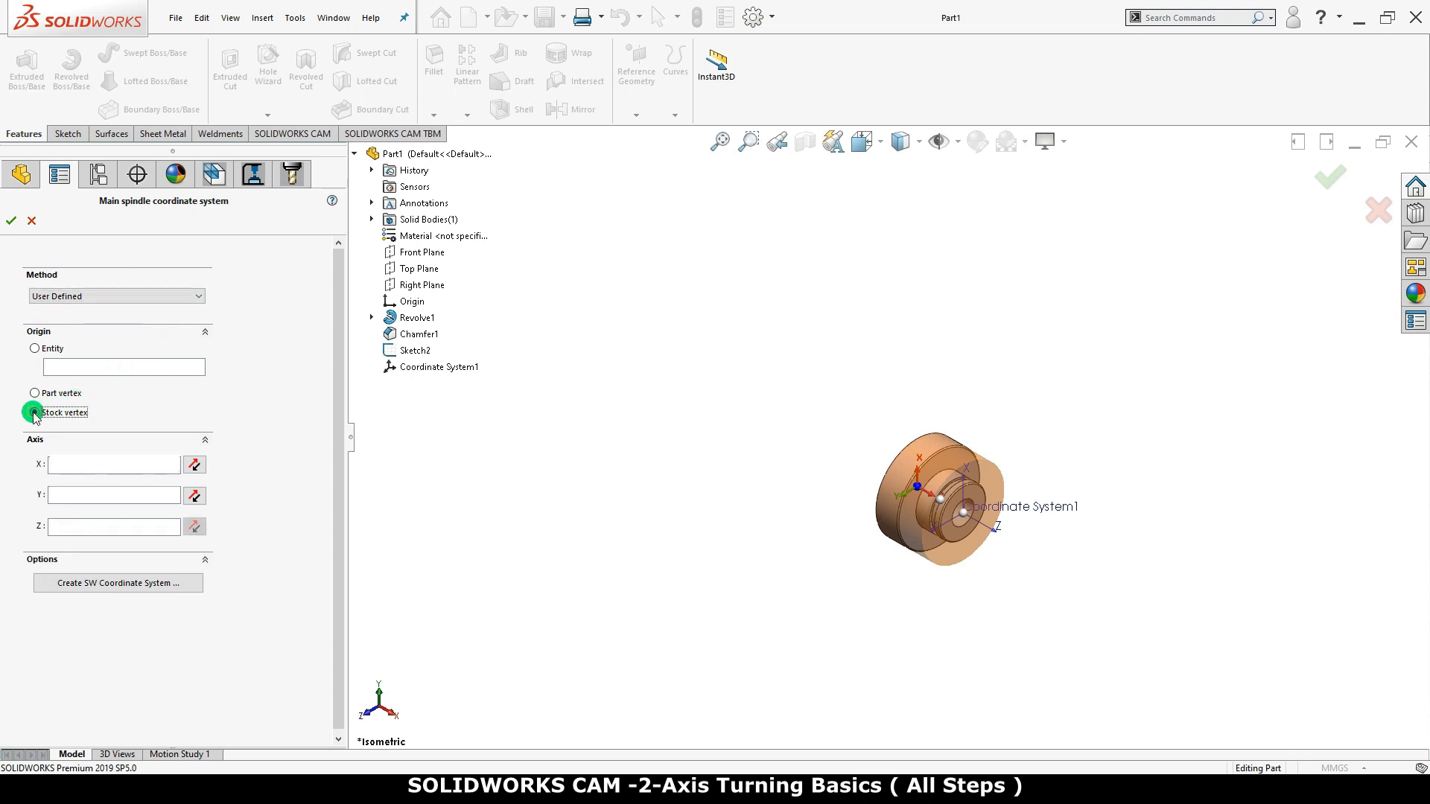
scroll(864, 466, "down", 6)
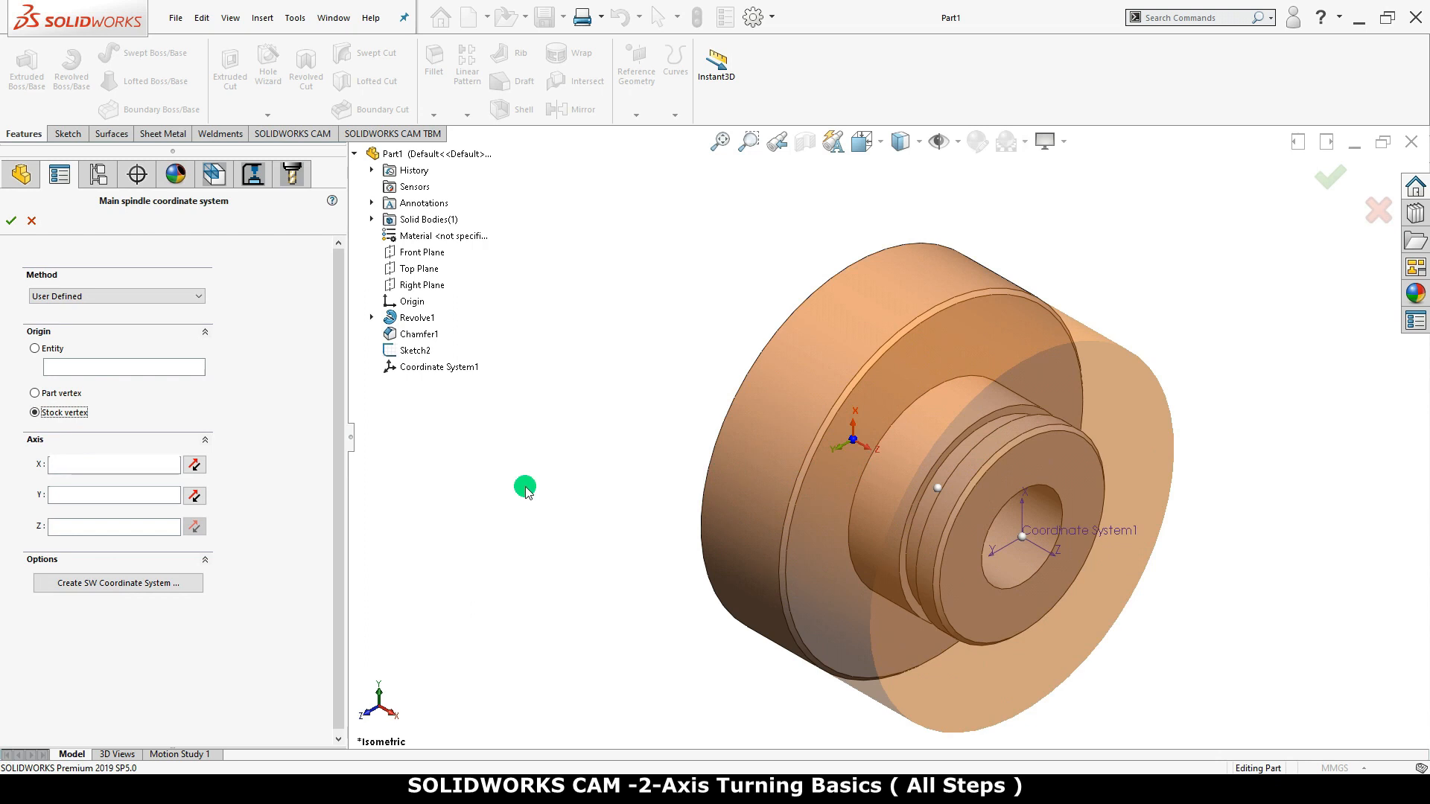
left_click(937, 489)
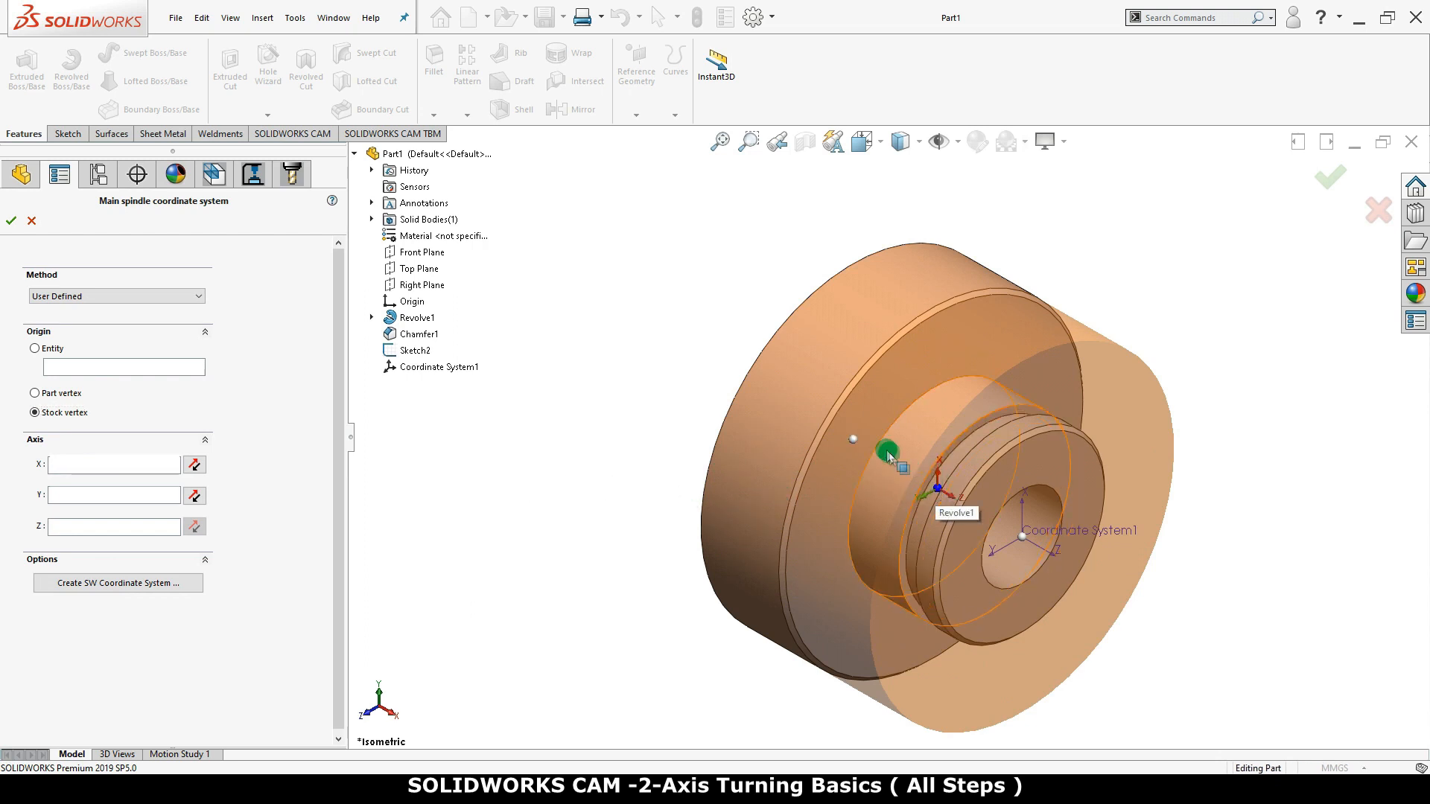
left_click(853, 440)
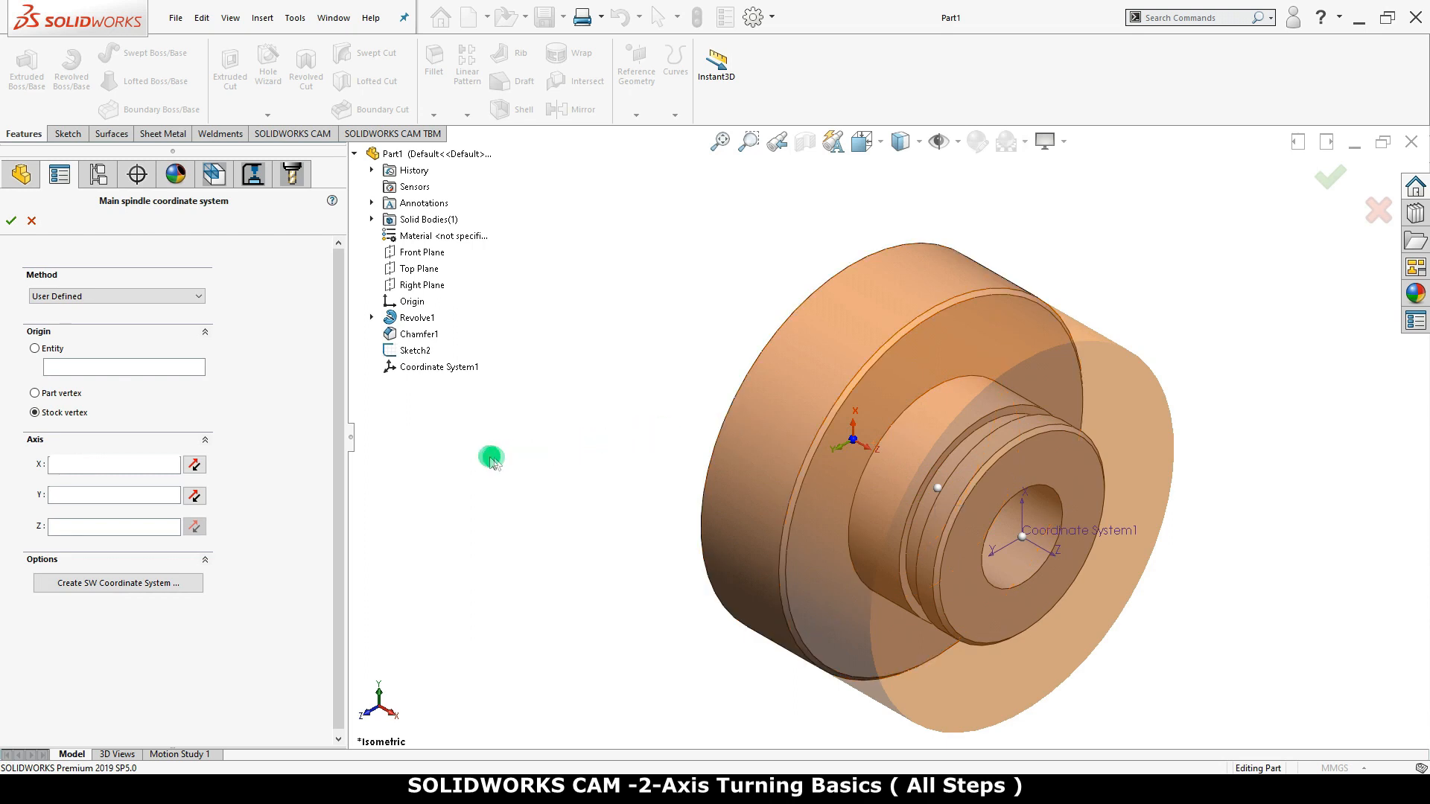
Align the spindle coordinate system's X axis to the Top Plane and its Y axis to the Front Plane
left_click(120, 469)
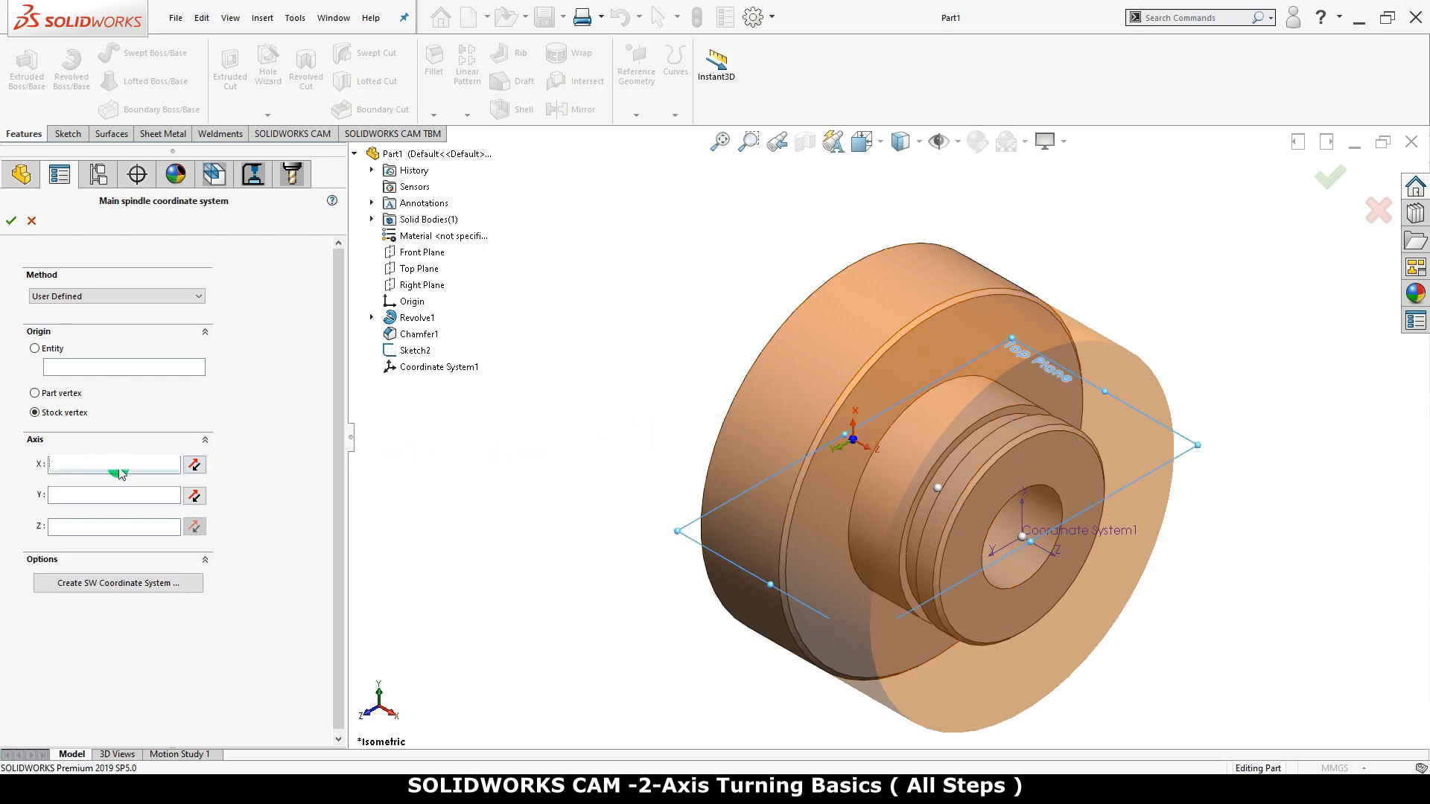
left_click(417, 269)
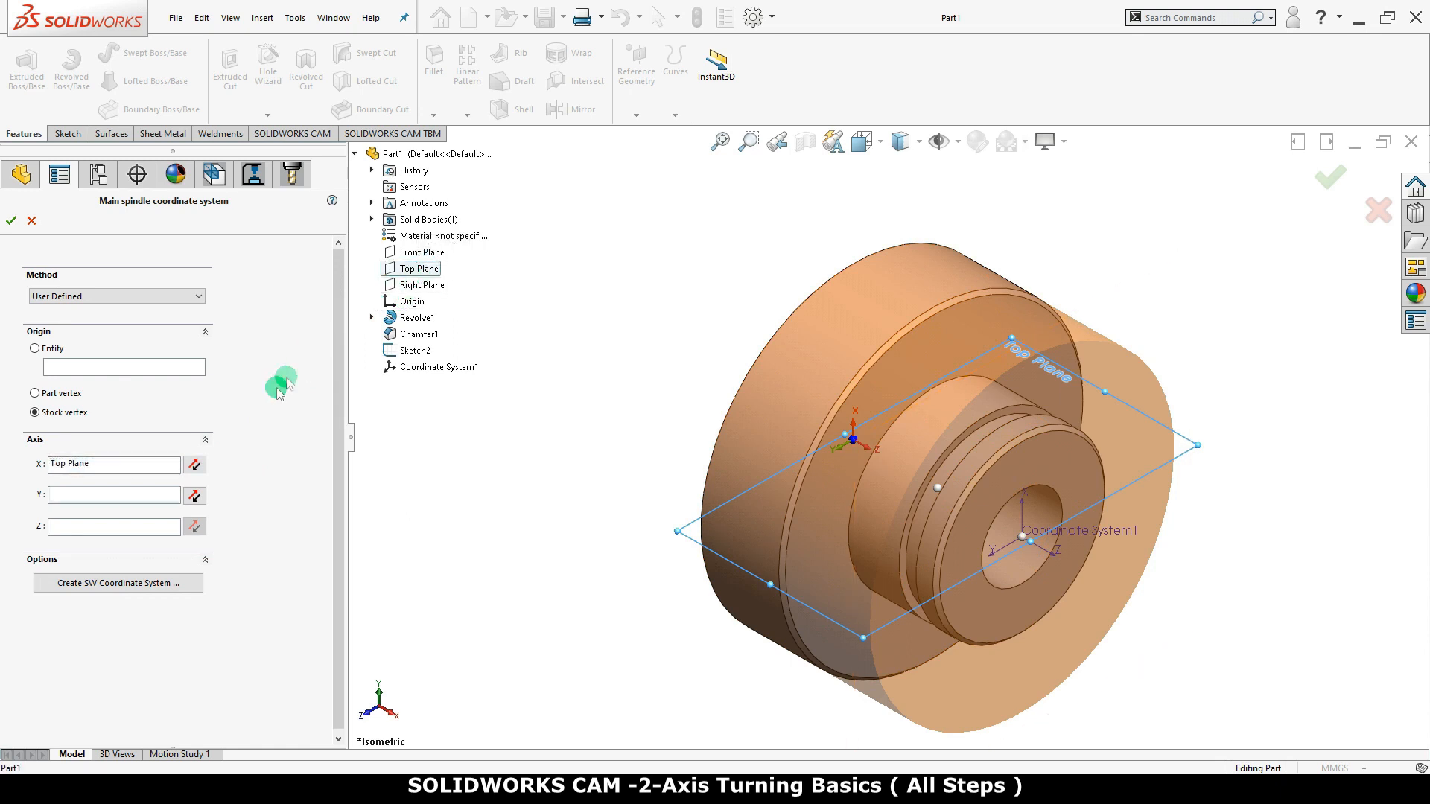
left_click(148, 499)
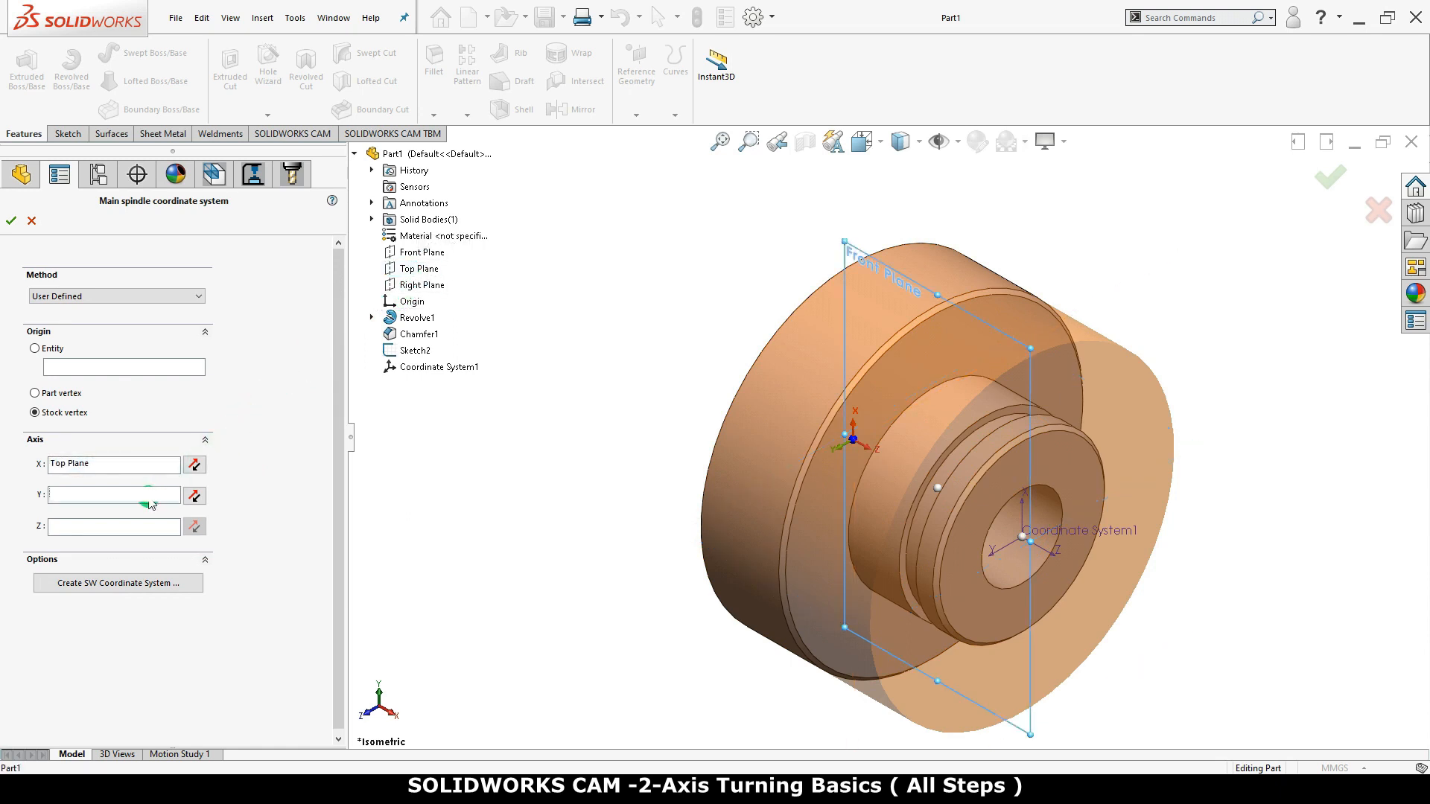
left_click(433, 254)
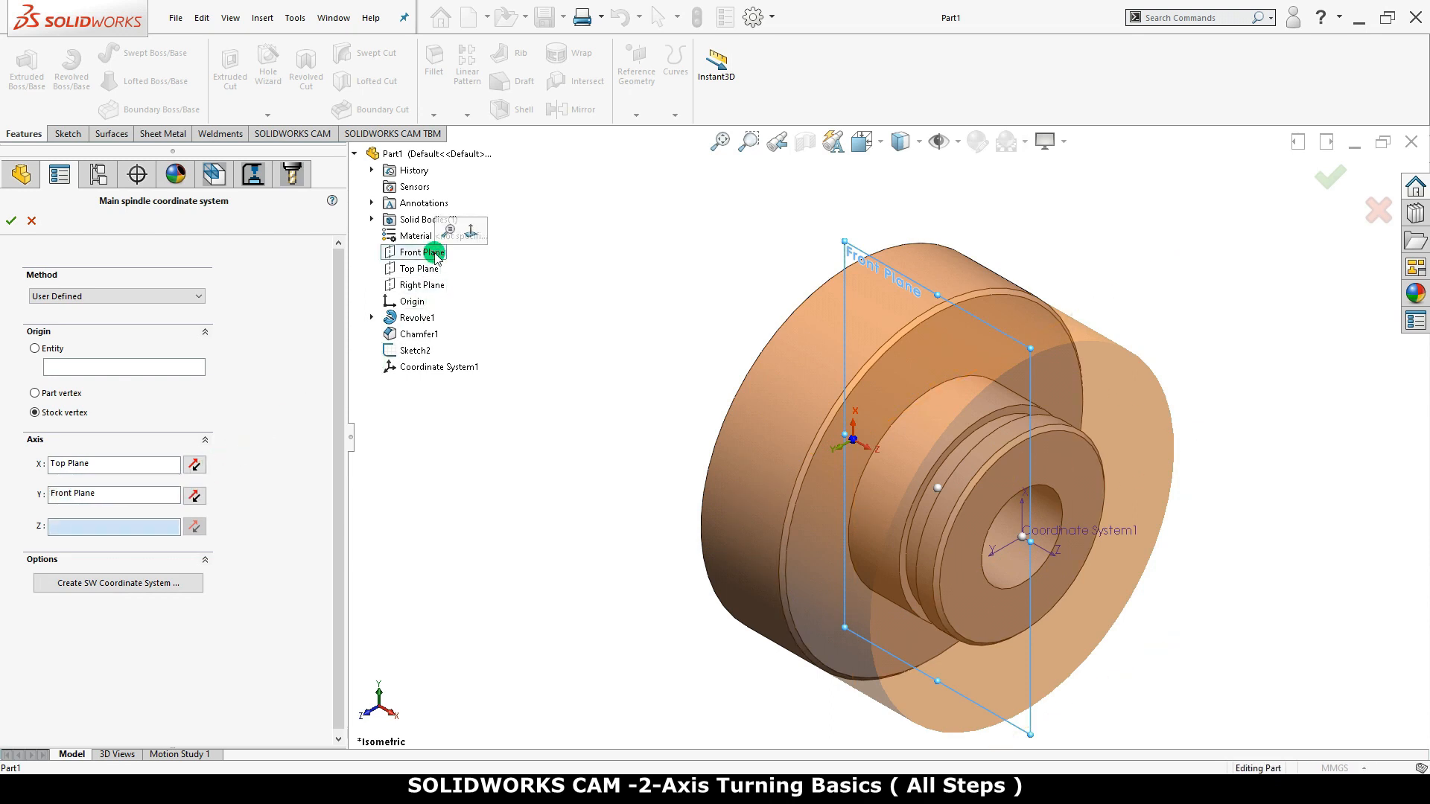
Create a SOLIDWORKS coordinate system named Coordinate System2, assign it to the main spindle and accept the machine definition
left_click(187, 584)
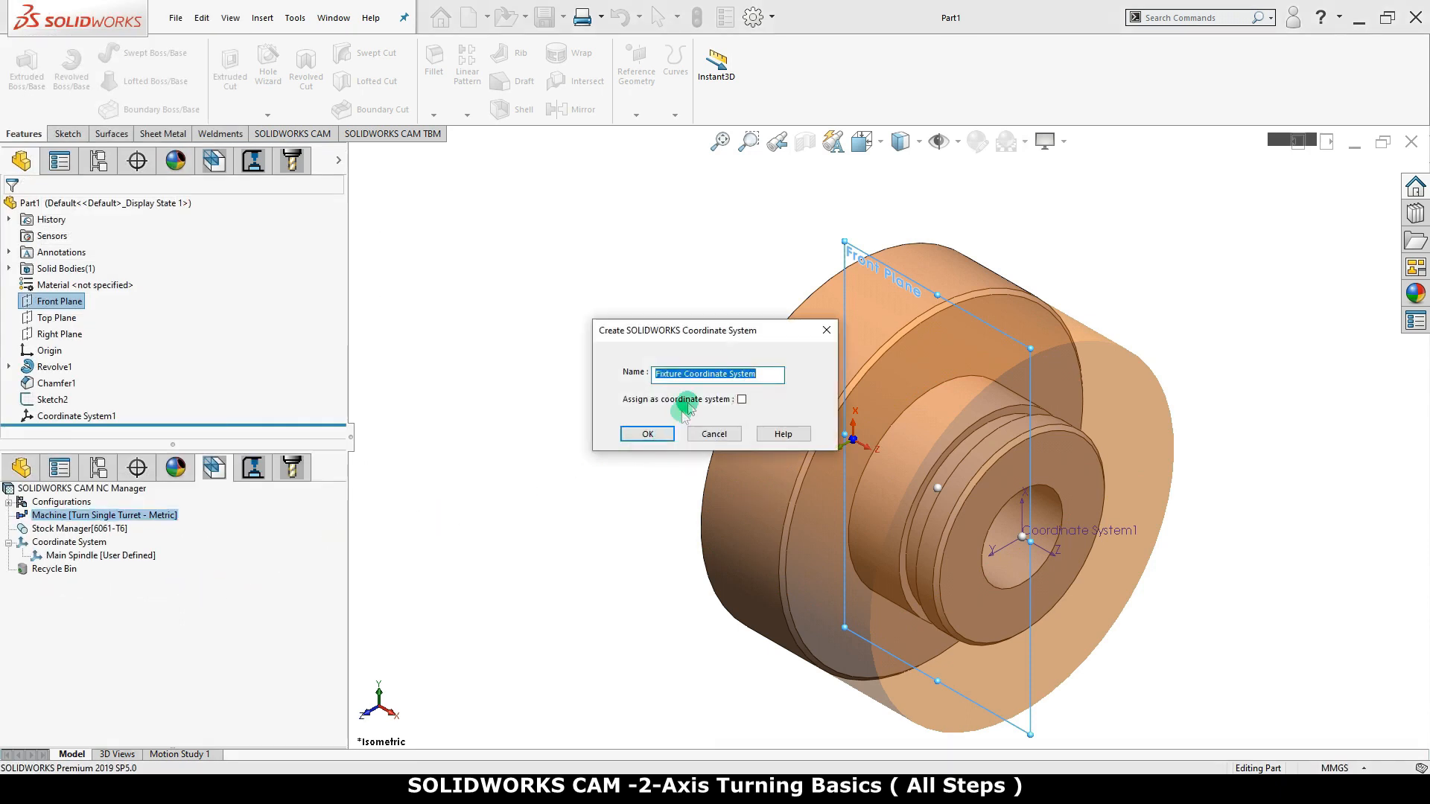
left_click(683, 371)
double_click(679, 372)
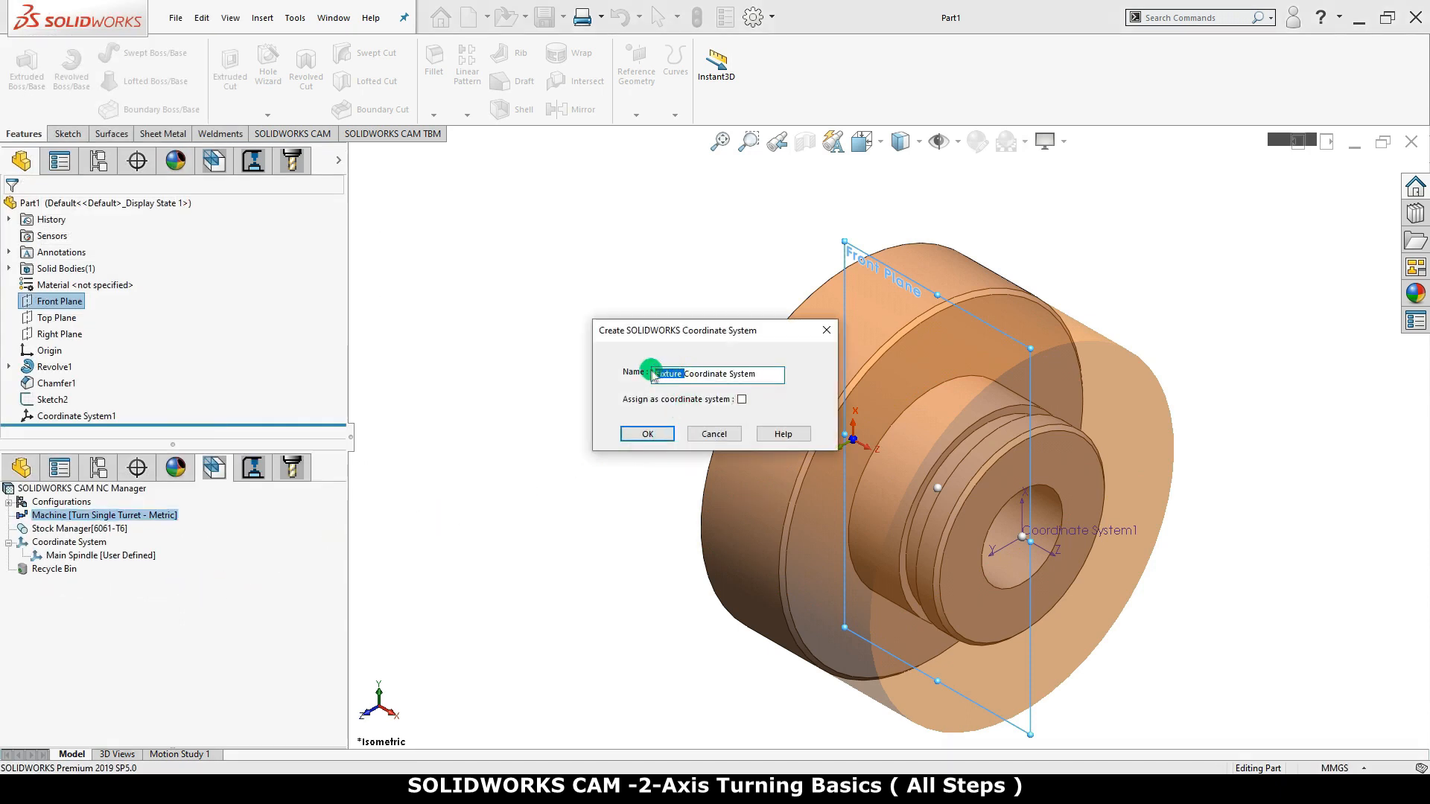
key("BackSpace")
left_click(727, 374)
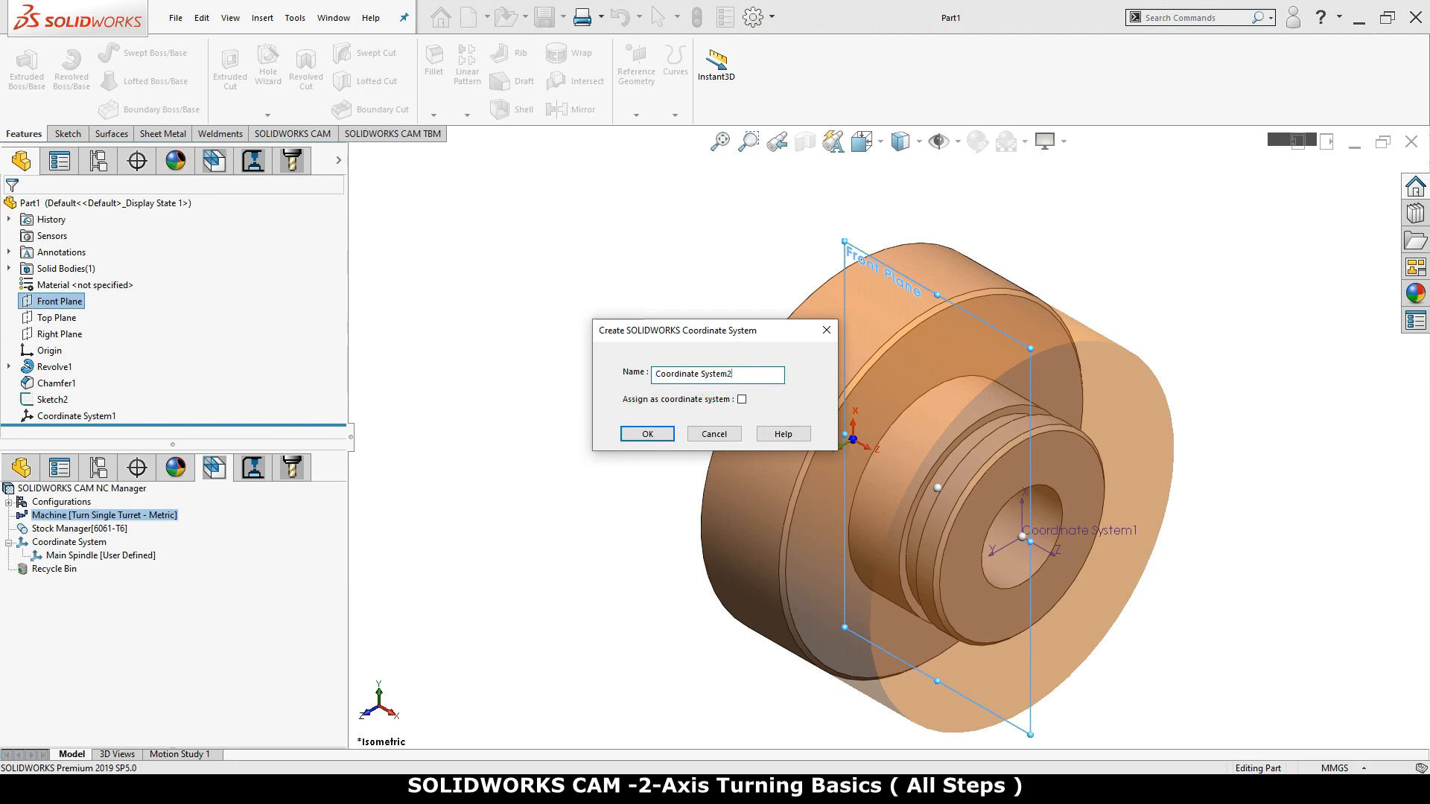
left_click(742, 400)
left_click(642, 438)
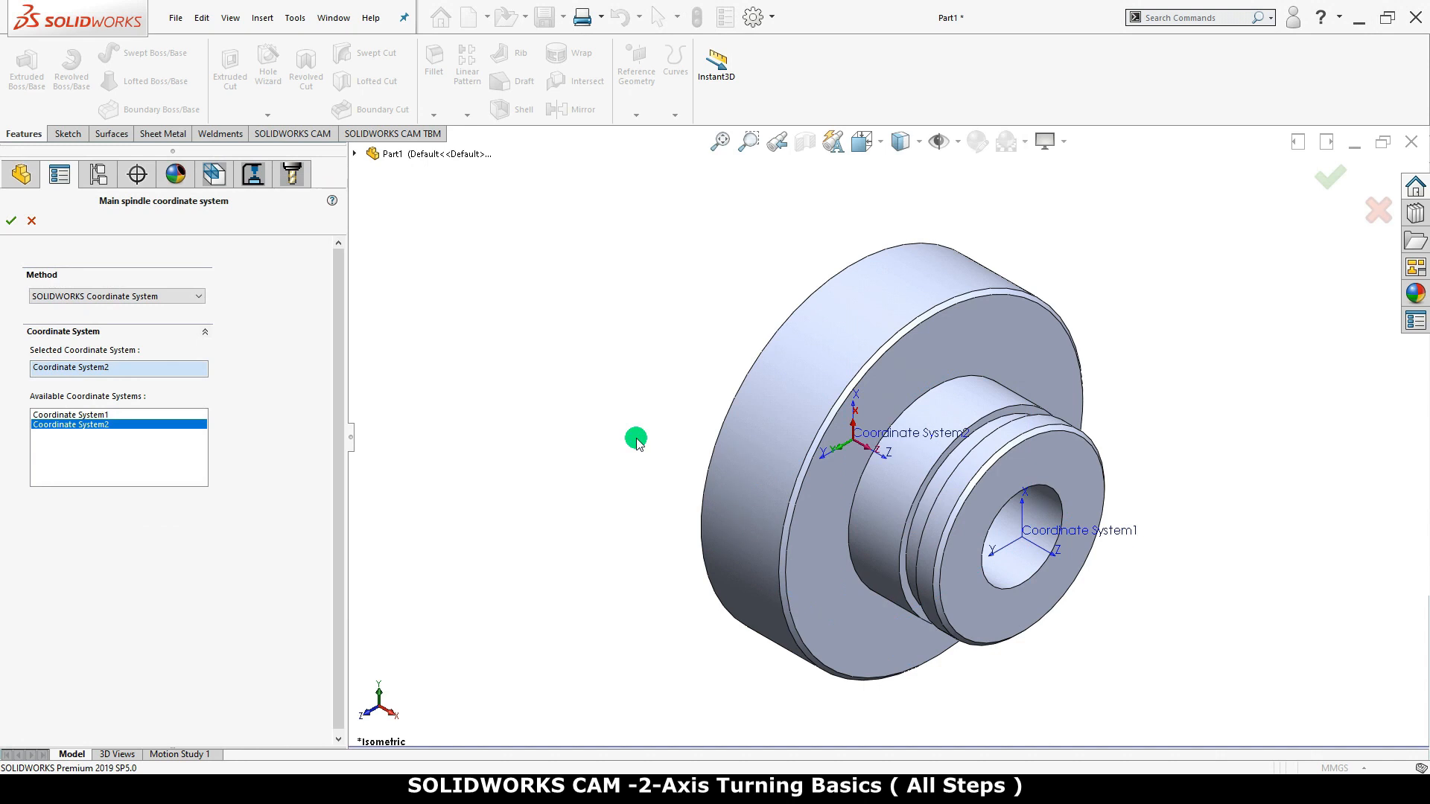
left_click(11, 221)
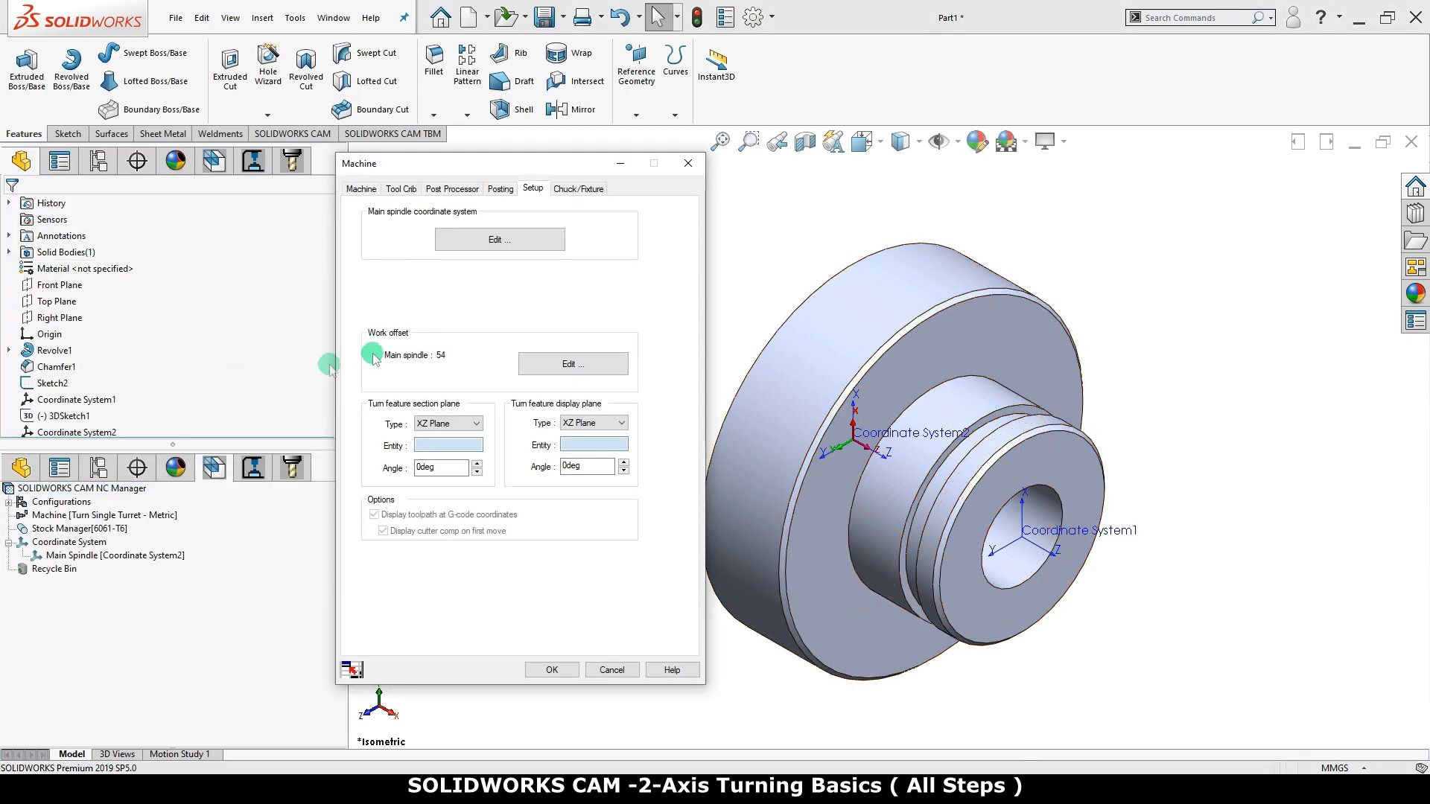
left_click(552, 669)
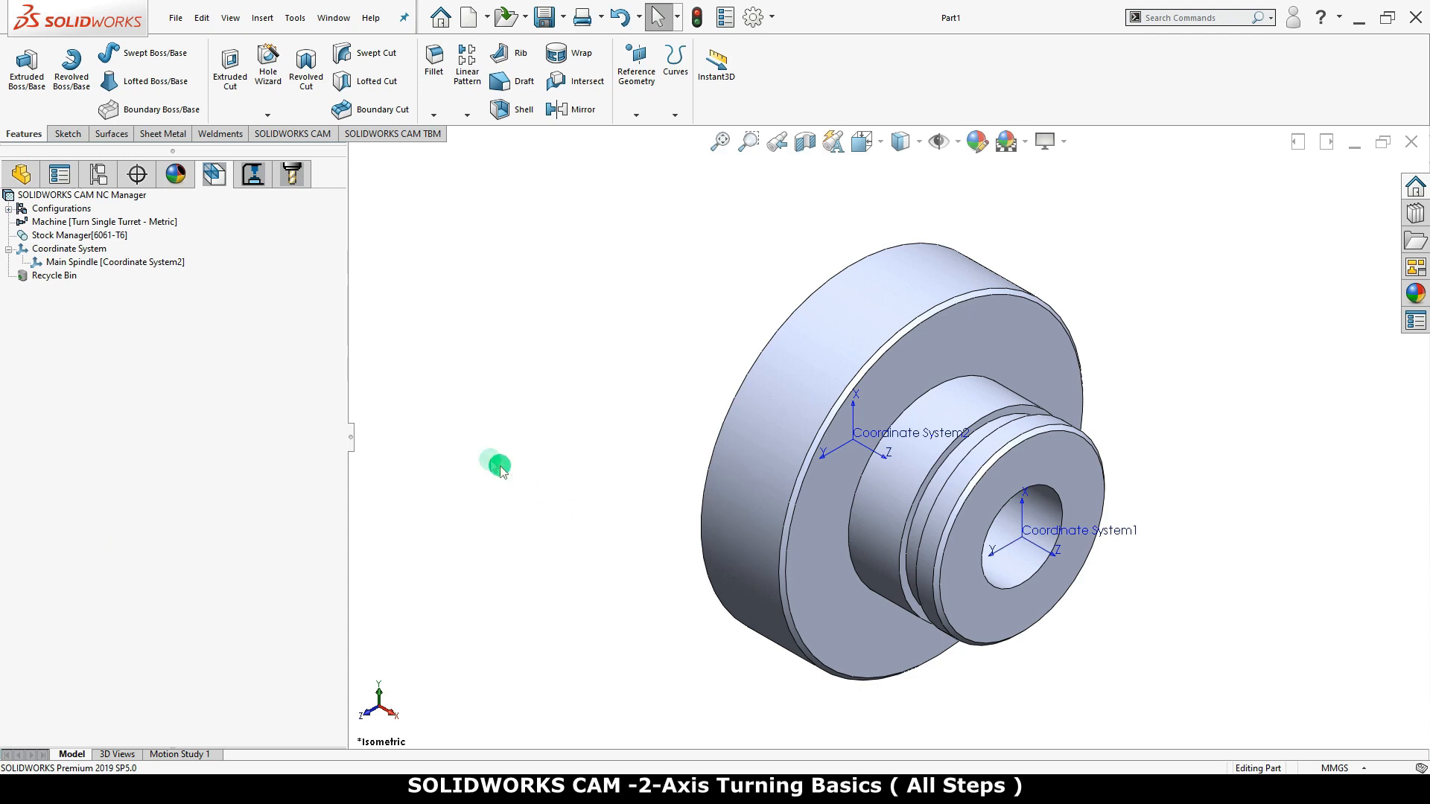
Redefine the main spindle coordinate system to use Coordinate System1
right_click(172, 262)
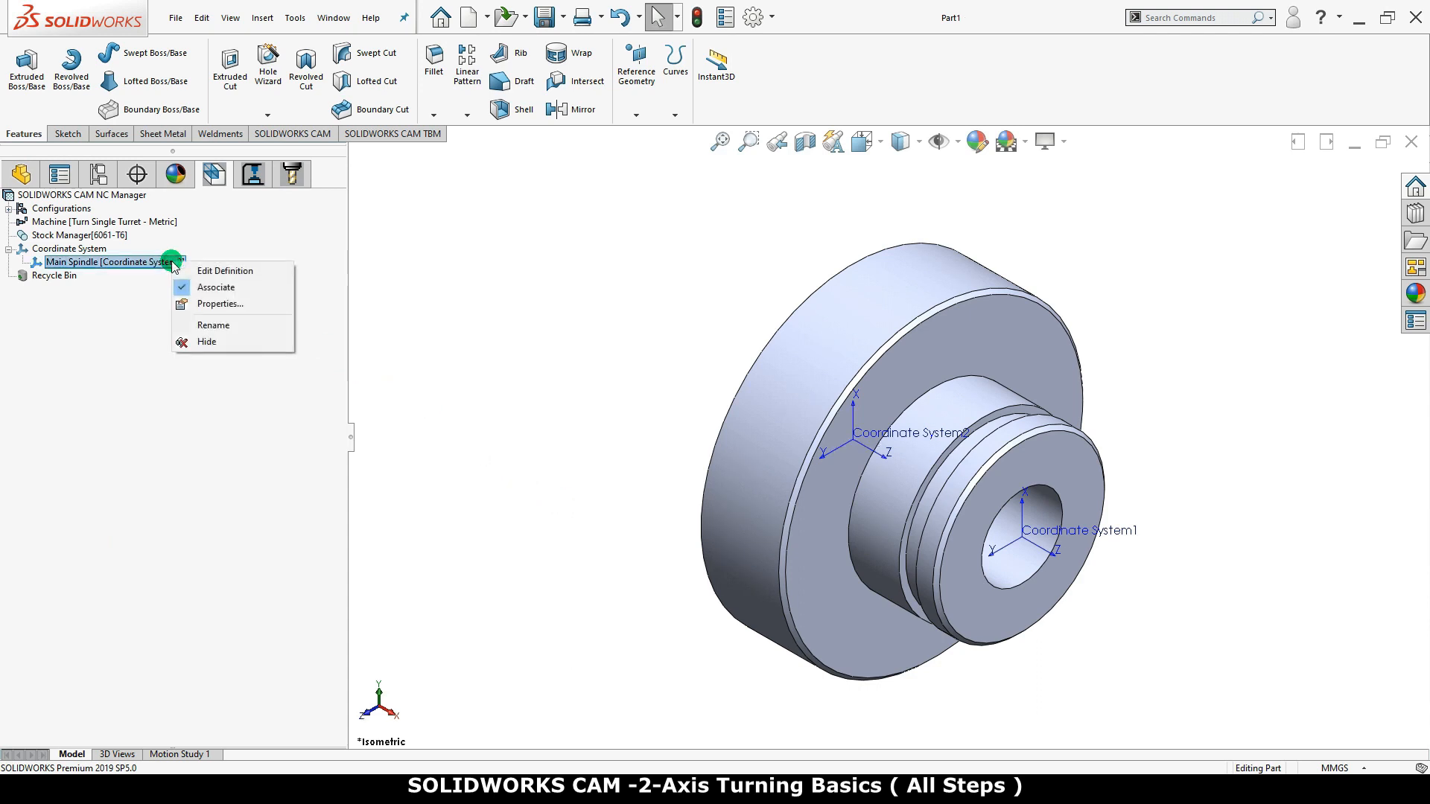
left_click(261, 274)
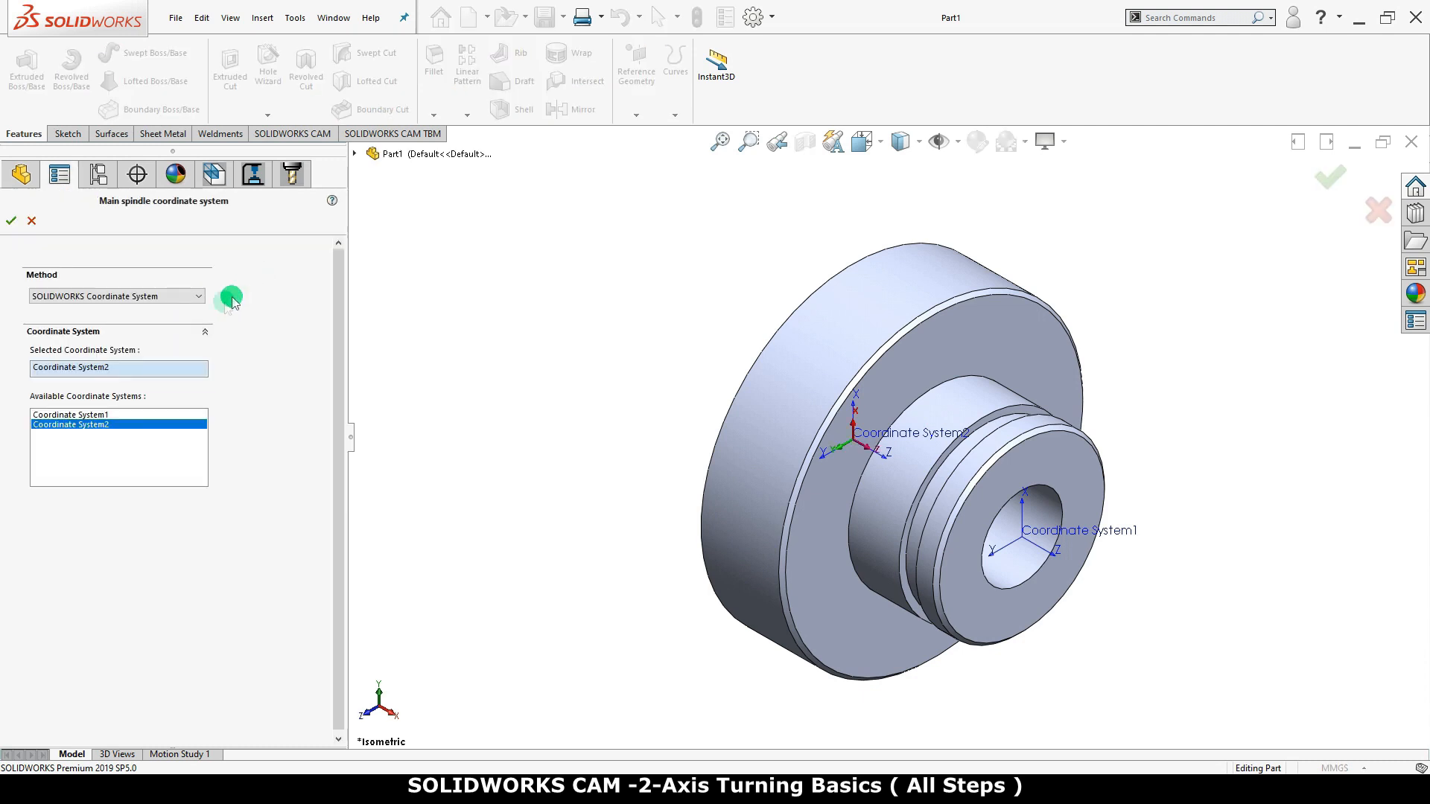
left_click(97, 415)
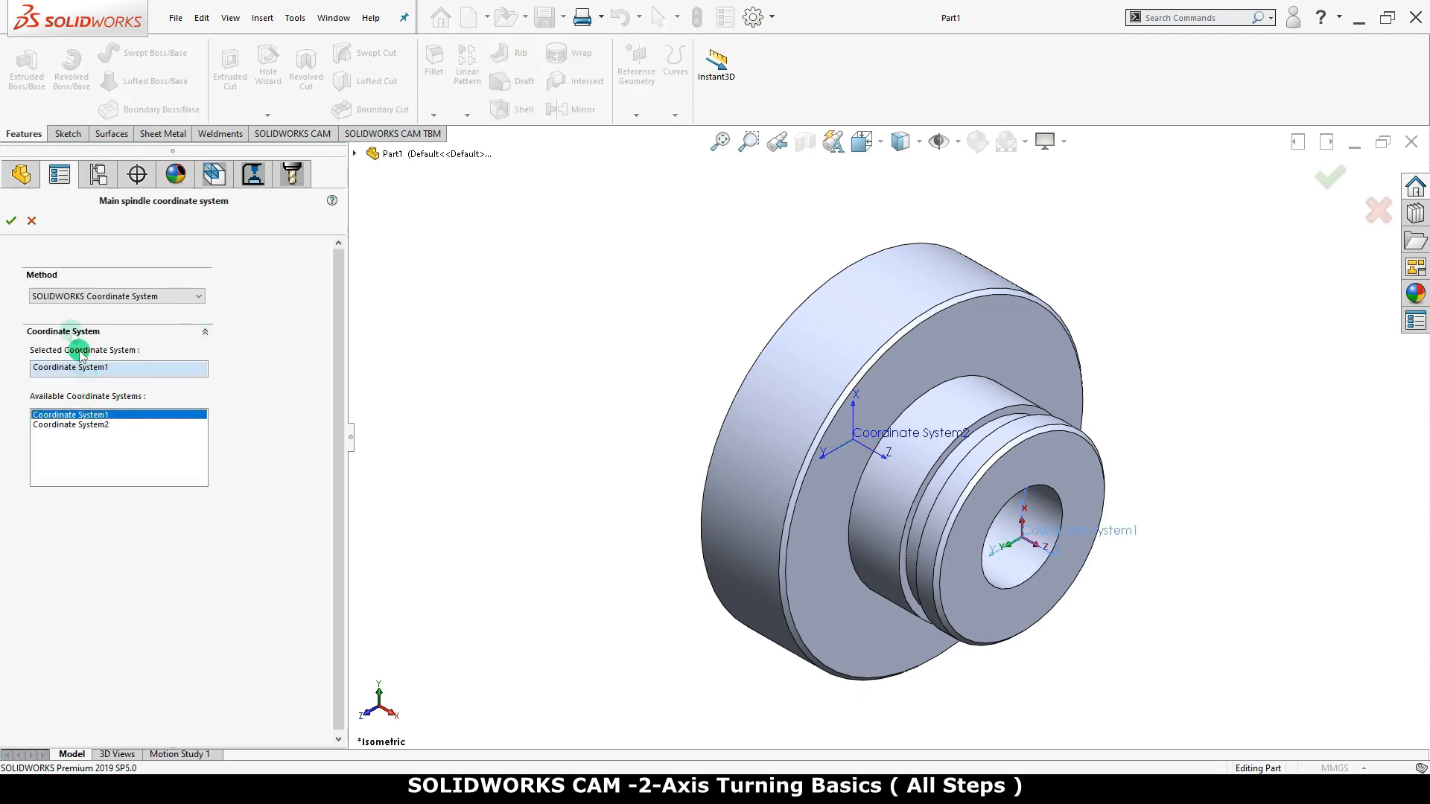
left_click(12, 223)
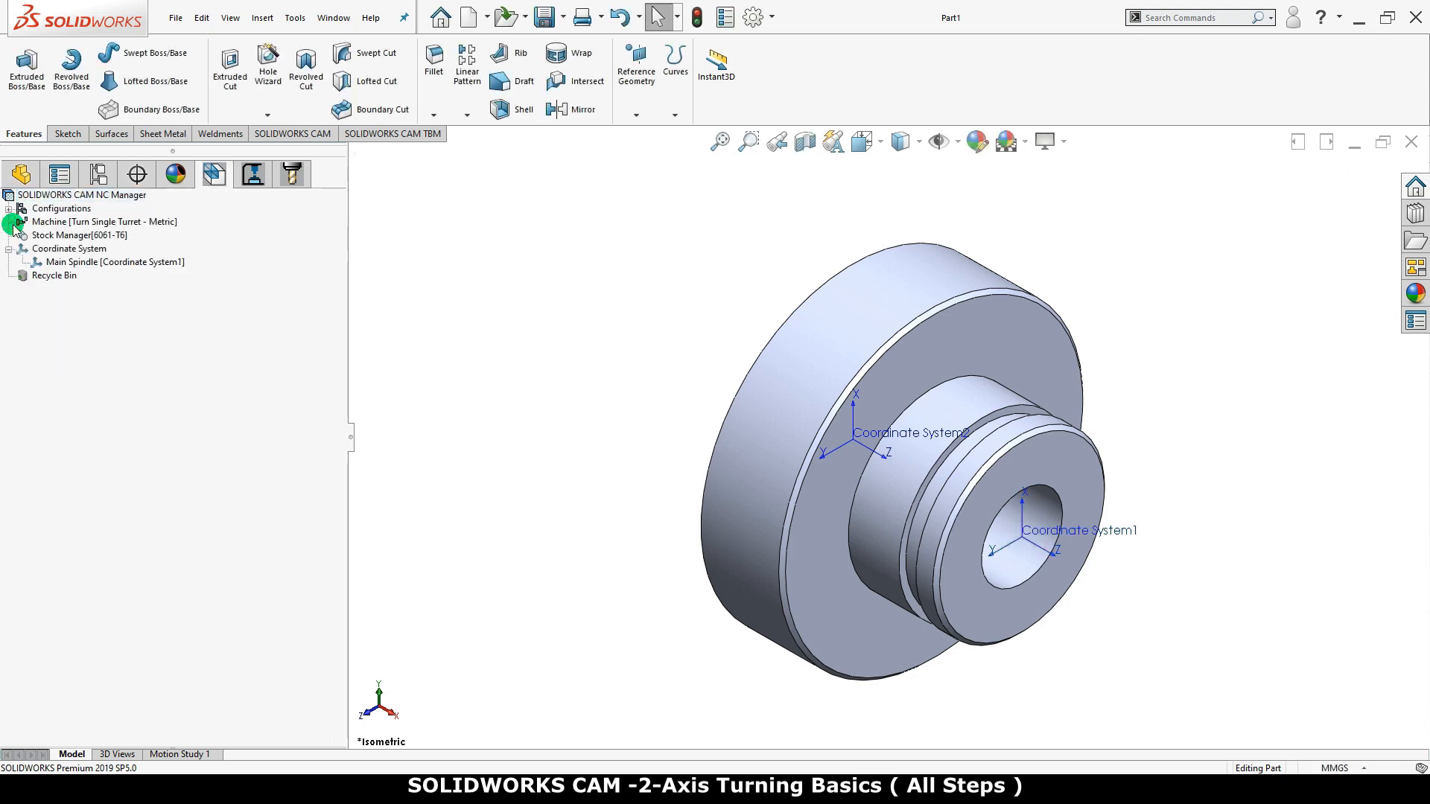
Hide the coordinate systems in the graphics area
left_click(293, 408)
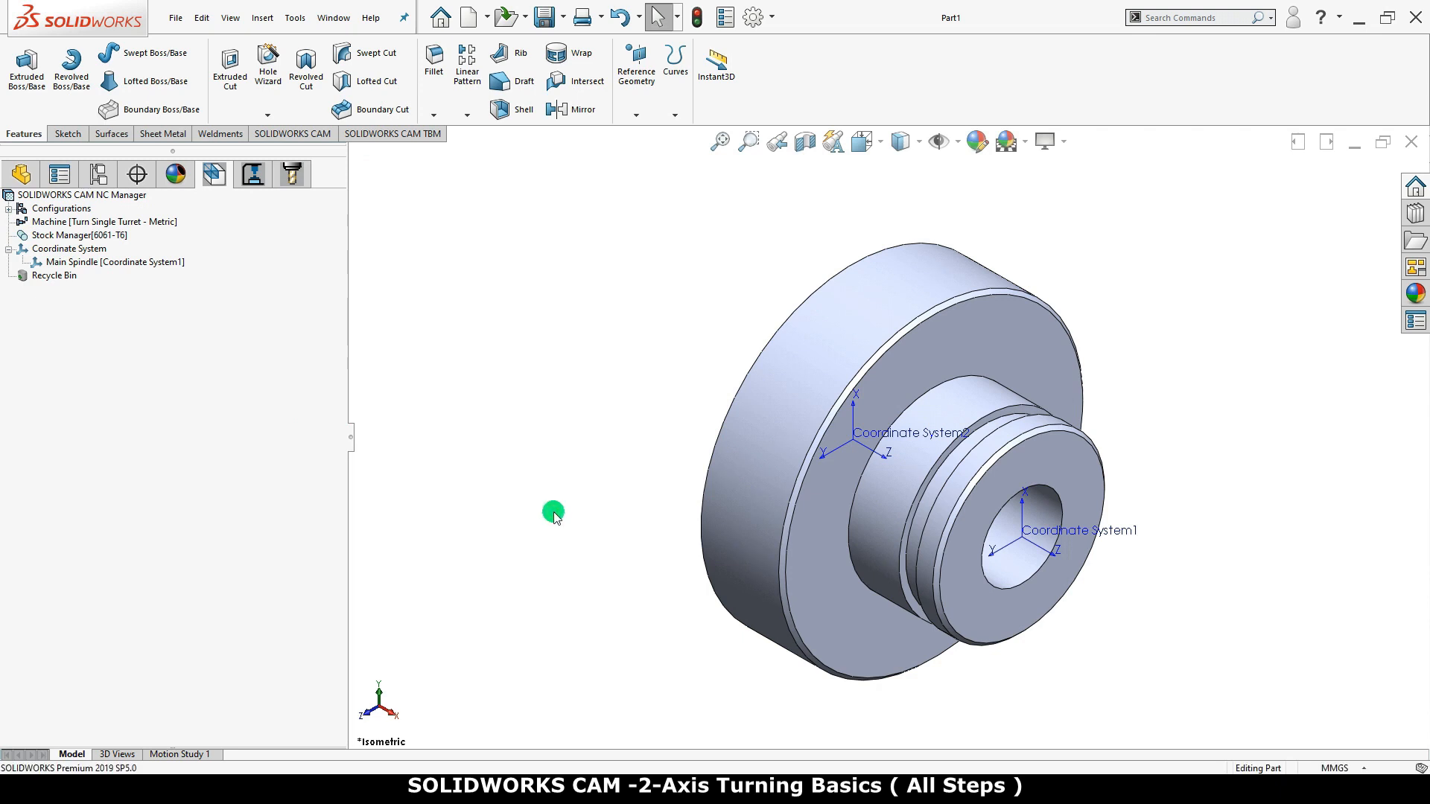
left_click(957, 146)
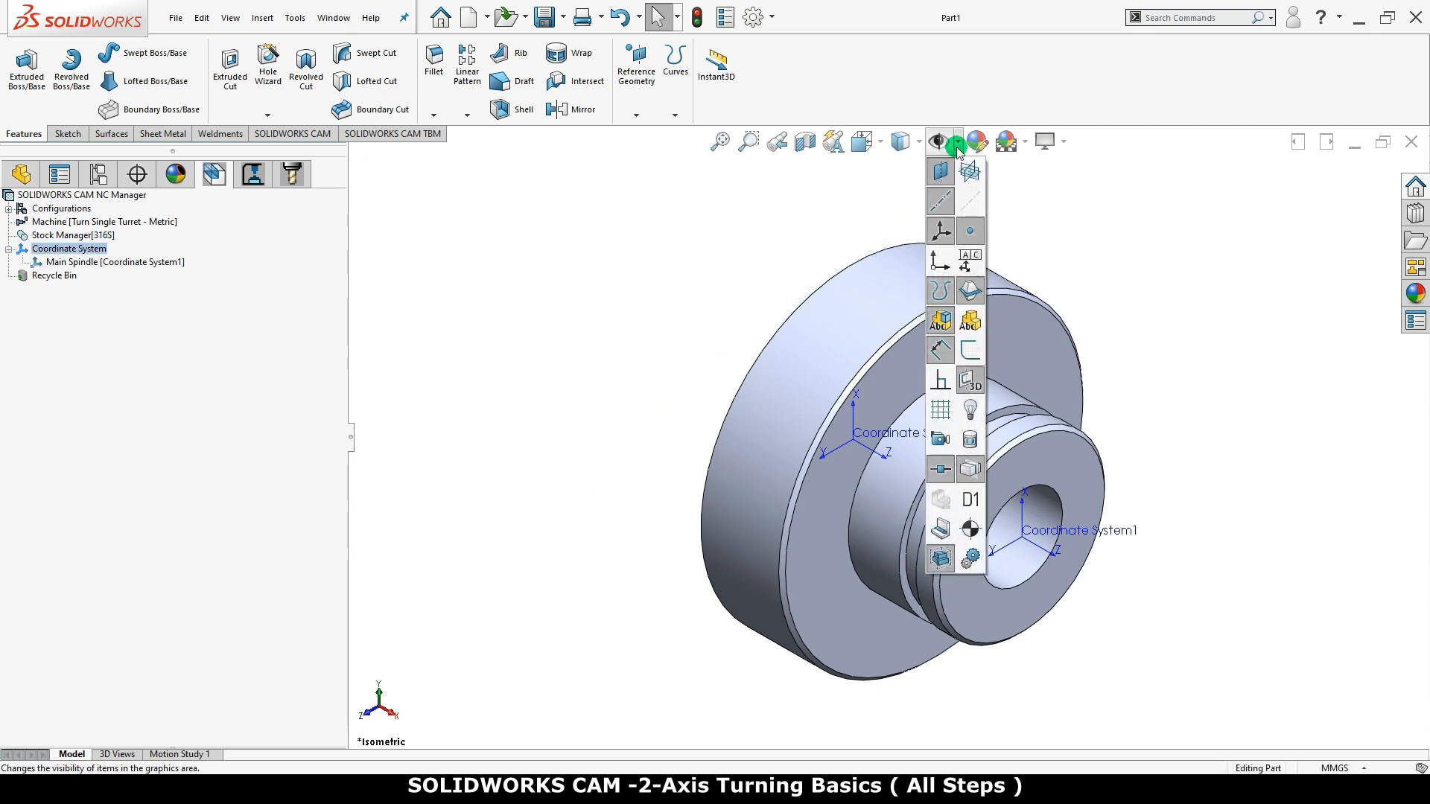
left_click(938, 230)
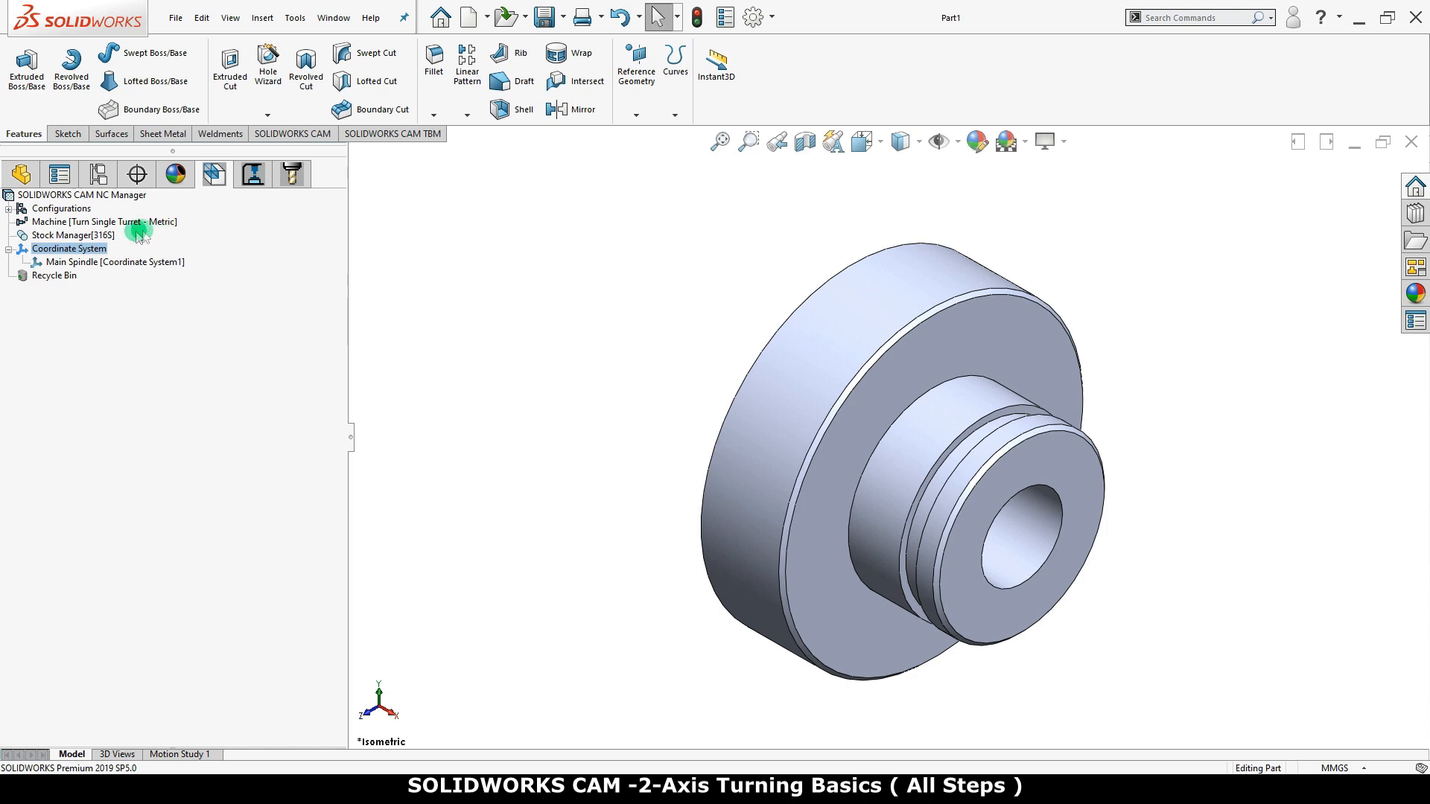
Edit the stock definition in the front view, using 316S as the material and bar stock as the stock type
right_click(108, 237)
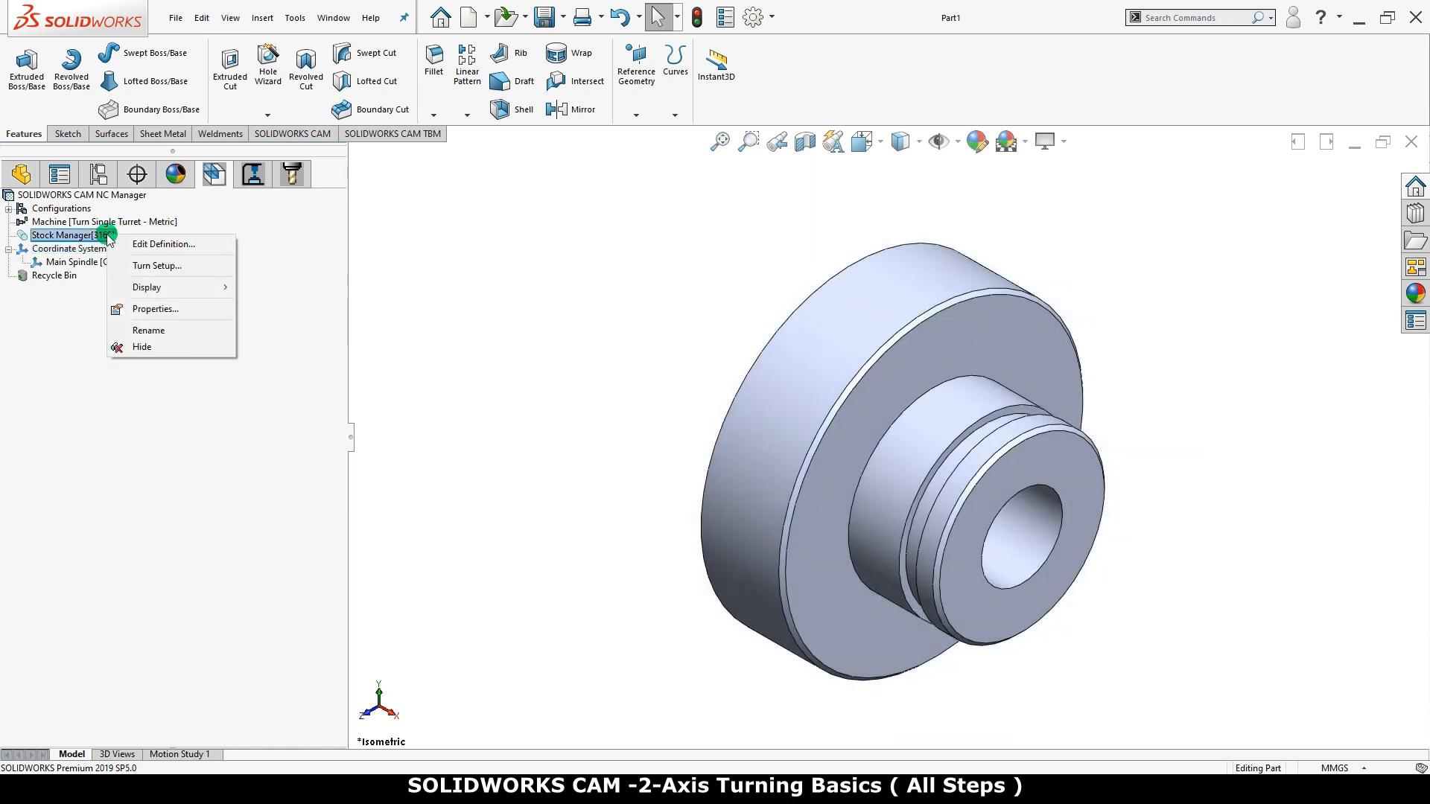
left_click(214, 245)
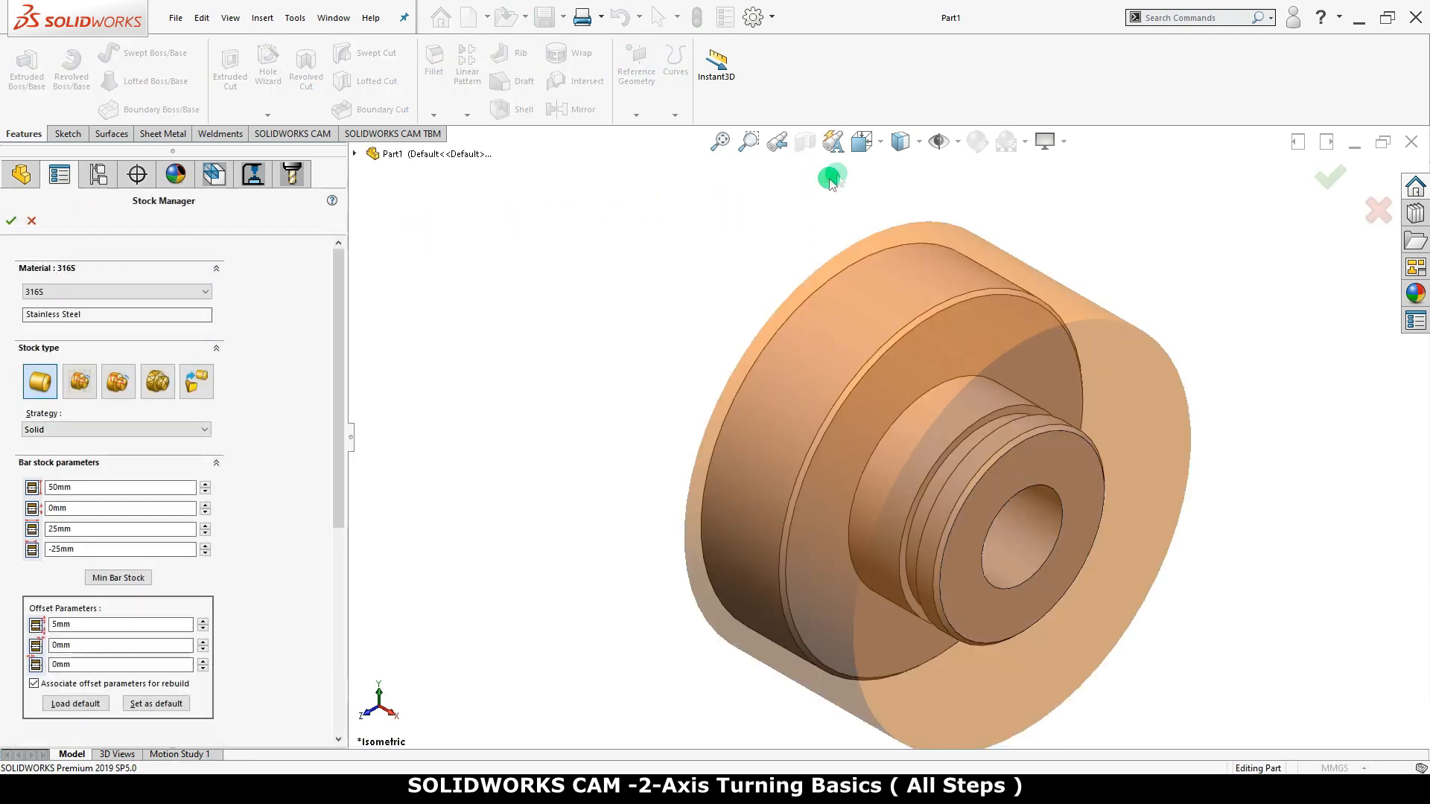
left_click(881, 152)
left_click(888, 228)
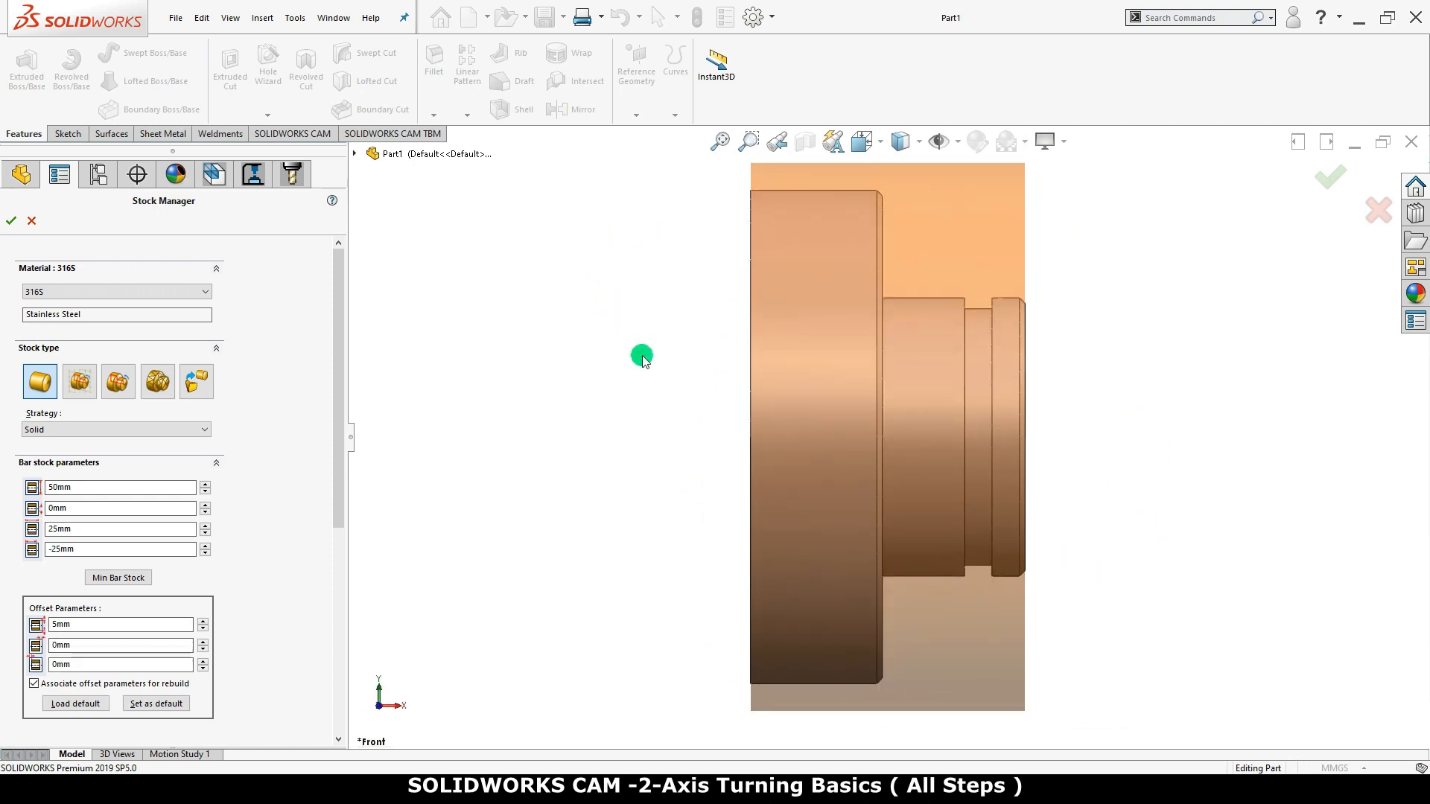
key("z")
key("z")
key("z")
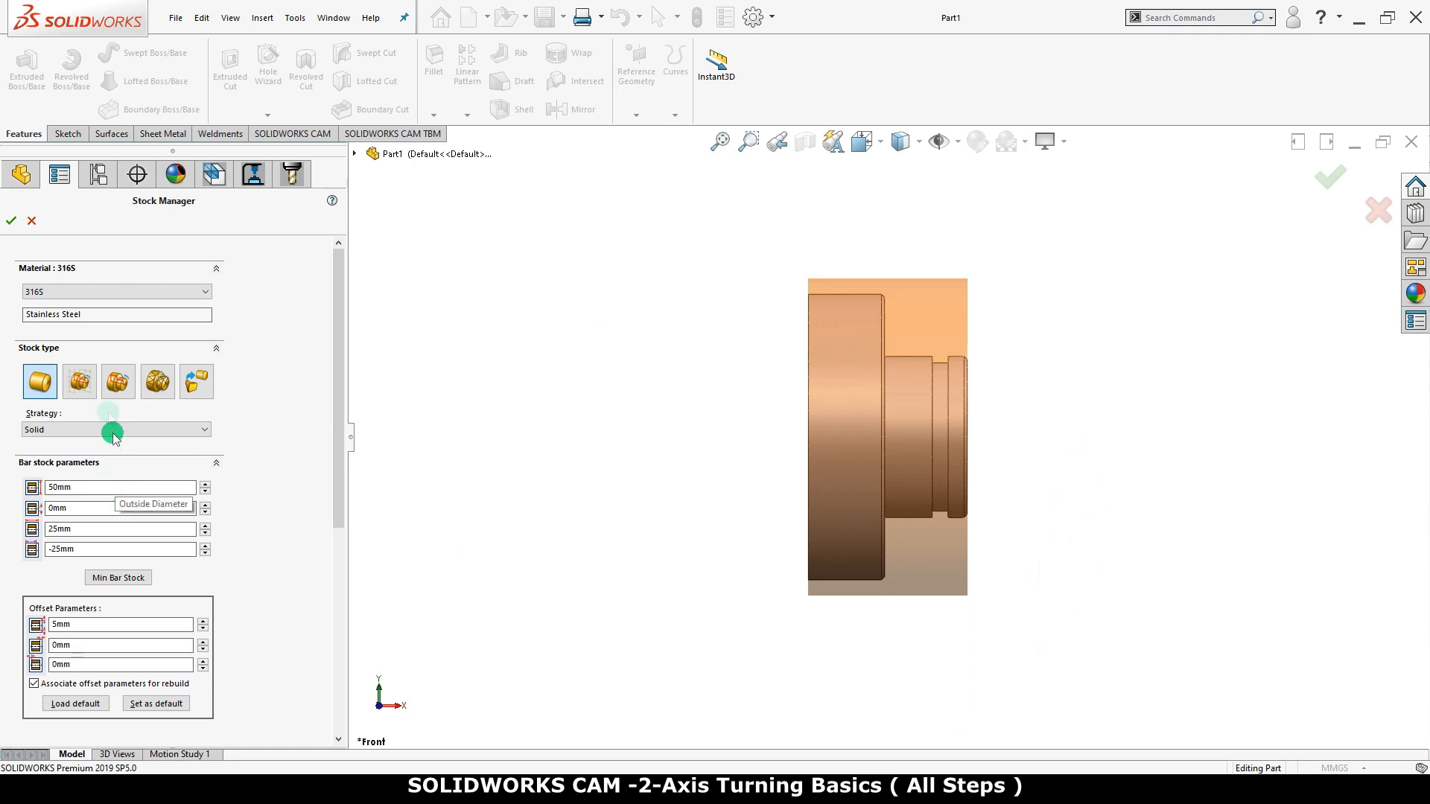
left_click(110, 293)
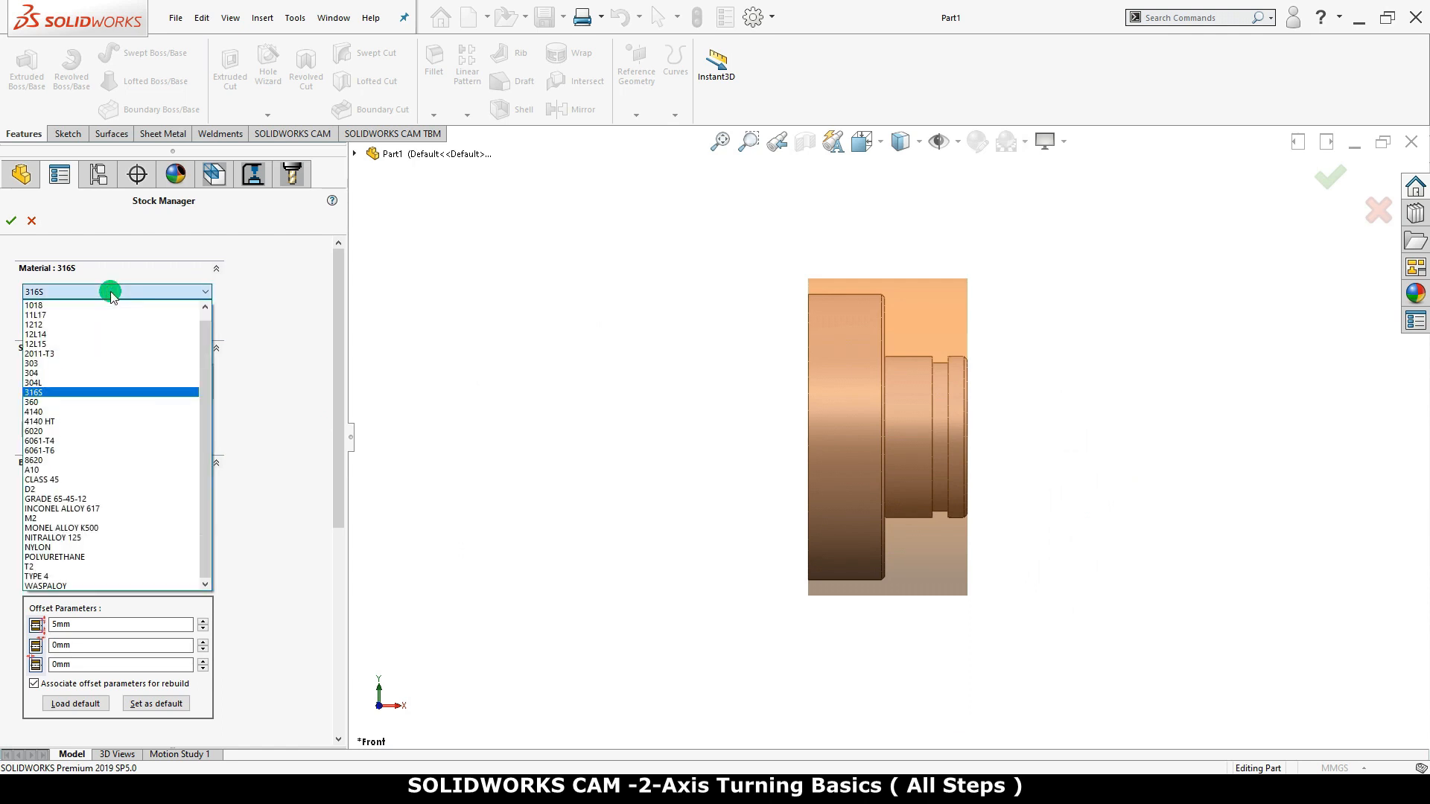
left_click(91, 393)
left_click(41, 382)
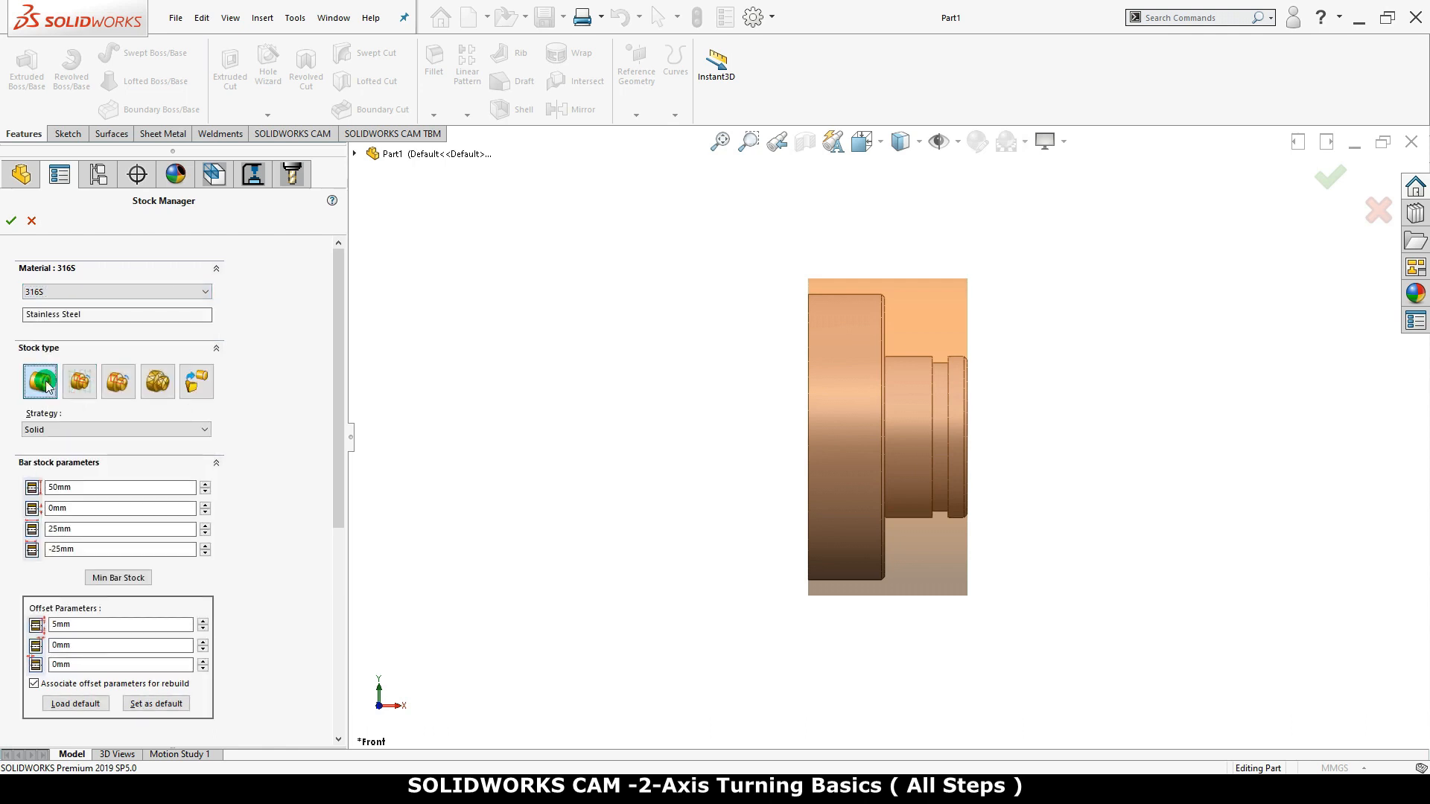
Set the bar stock's outside diameter to 50 mm and its length to 70 mm
double_click(73, 487)
type("50")
double_click(74, 529)
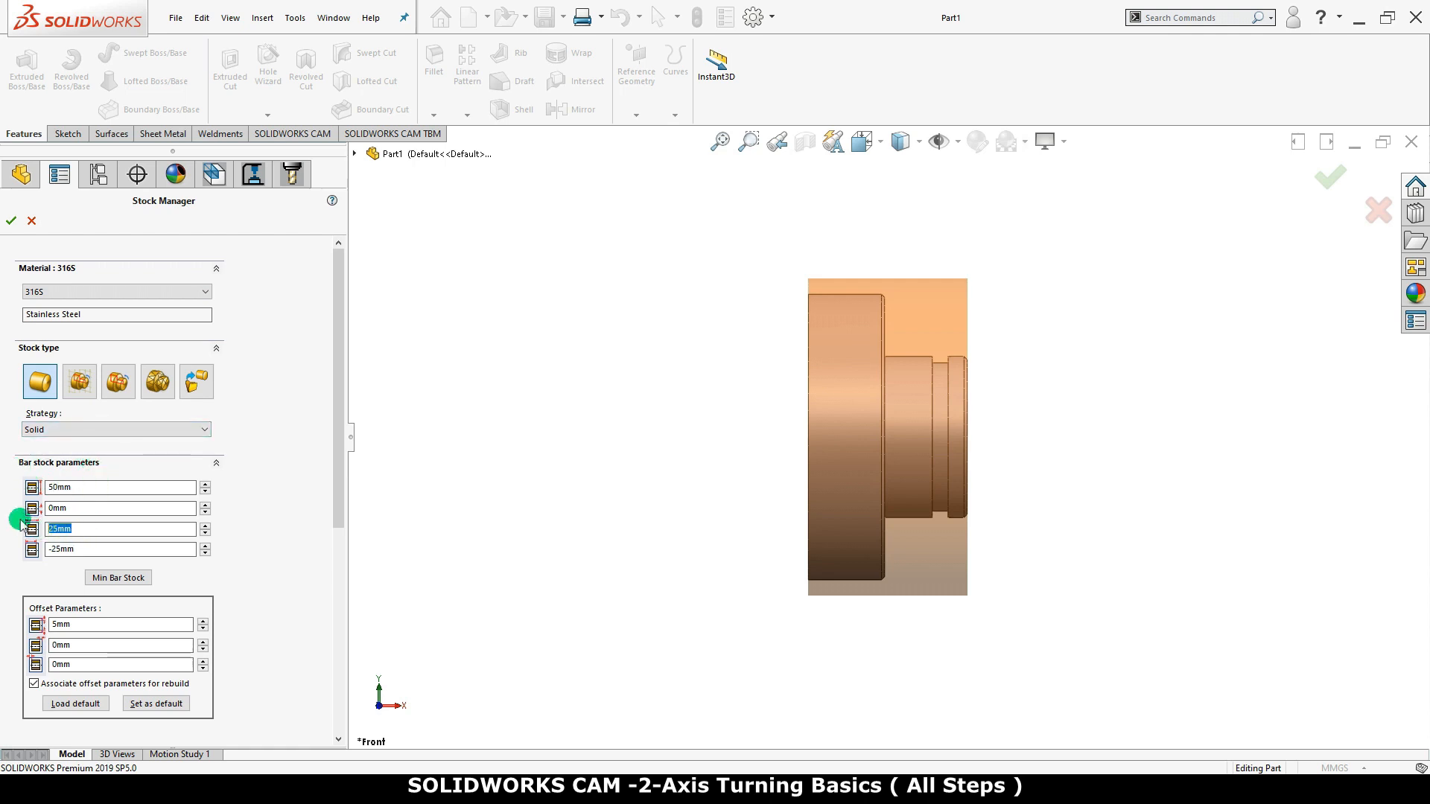
type("70")
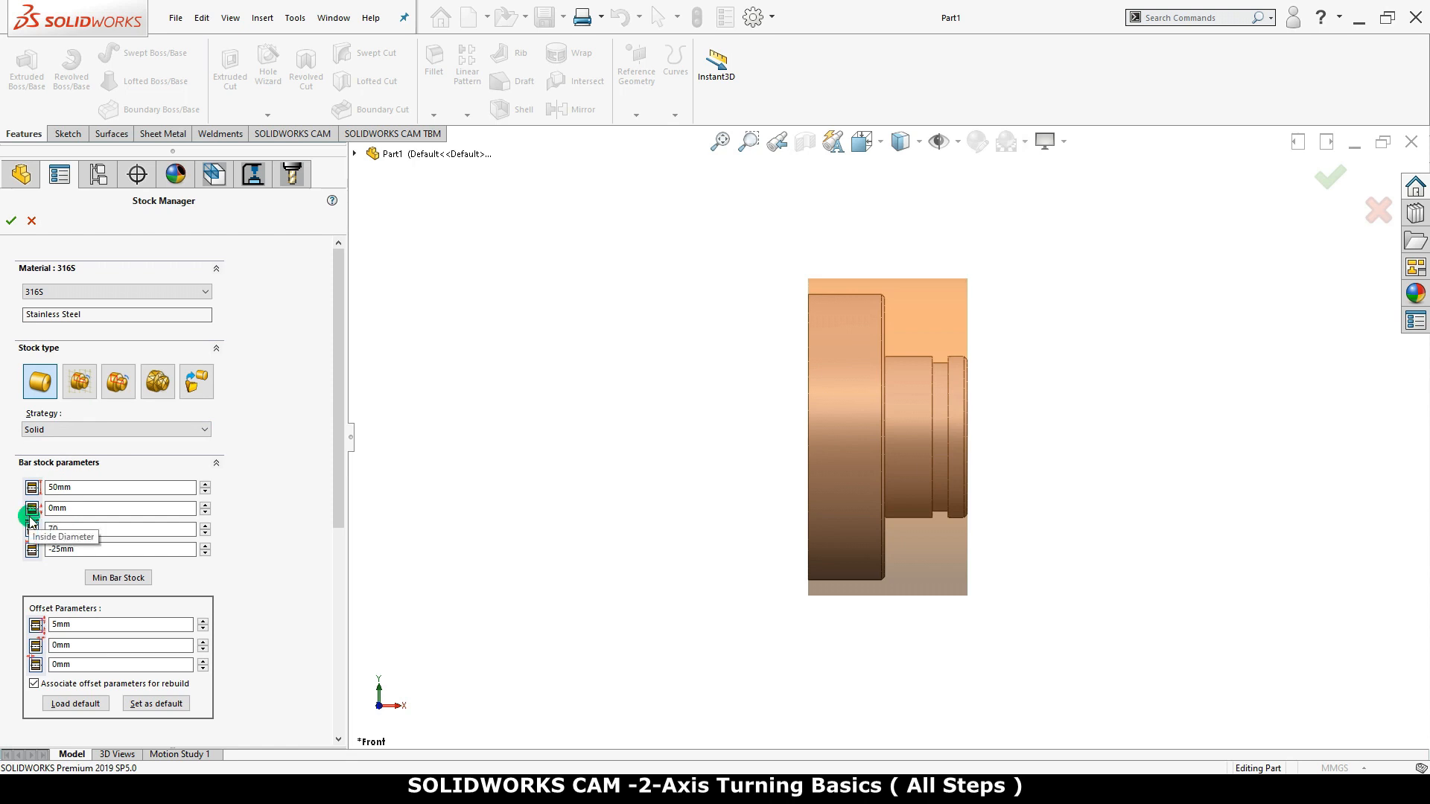
key("Return")
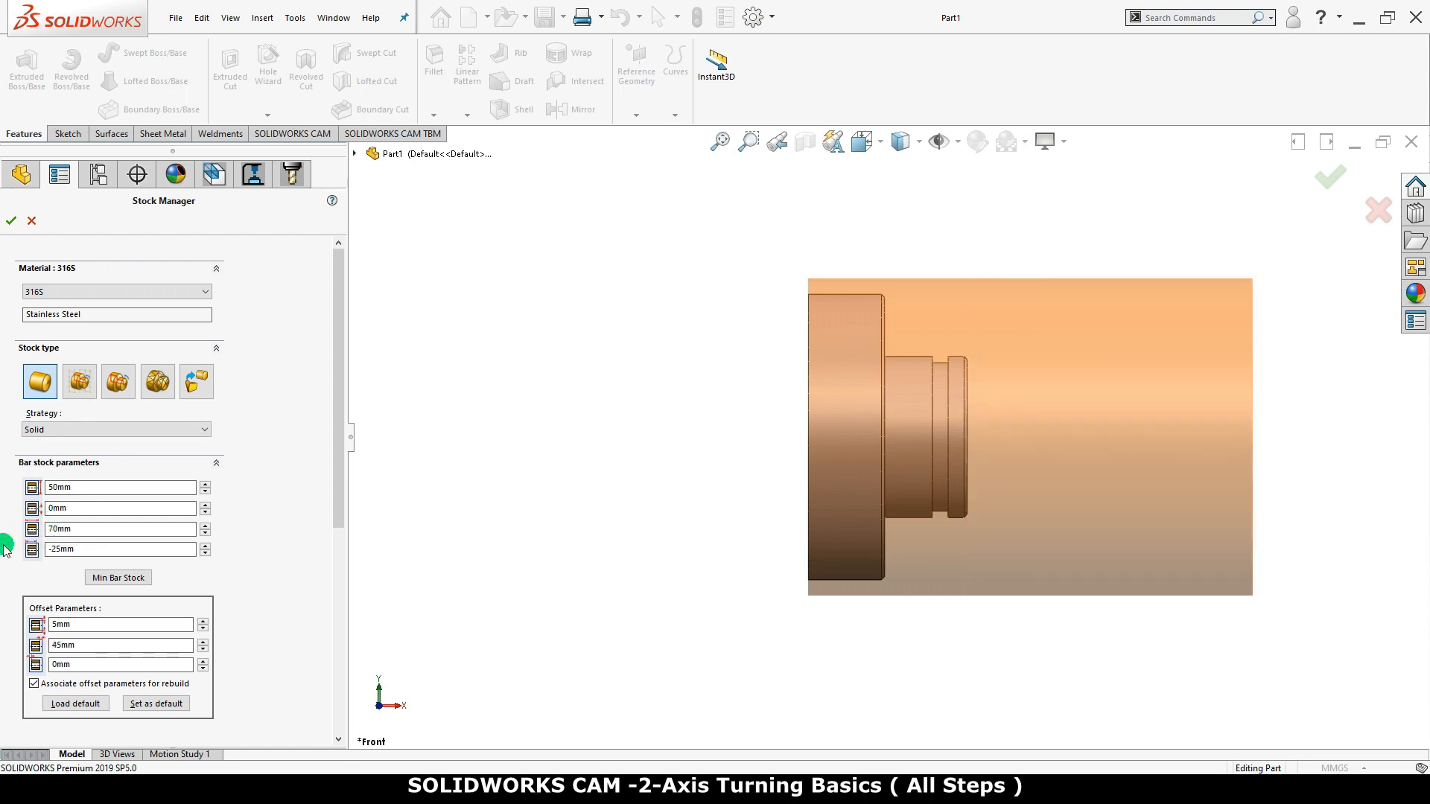
Place the back end of the bar stock at -65 mm and accept the stock definition
double_click(67, 549)
type("-65")
key("Return")
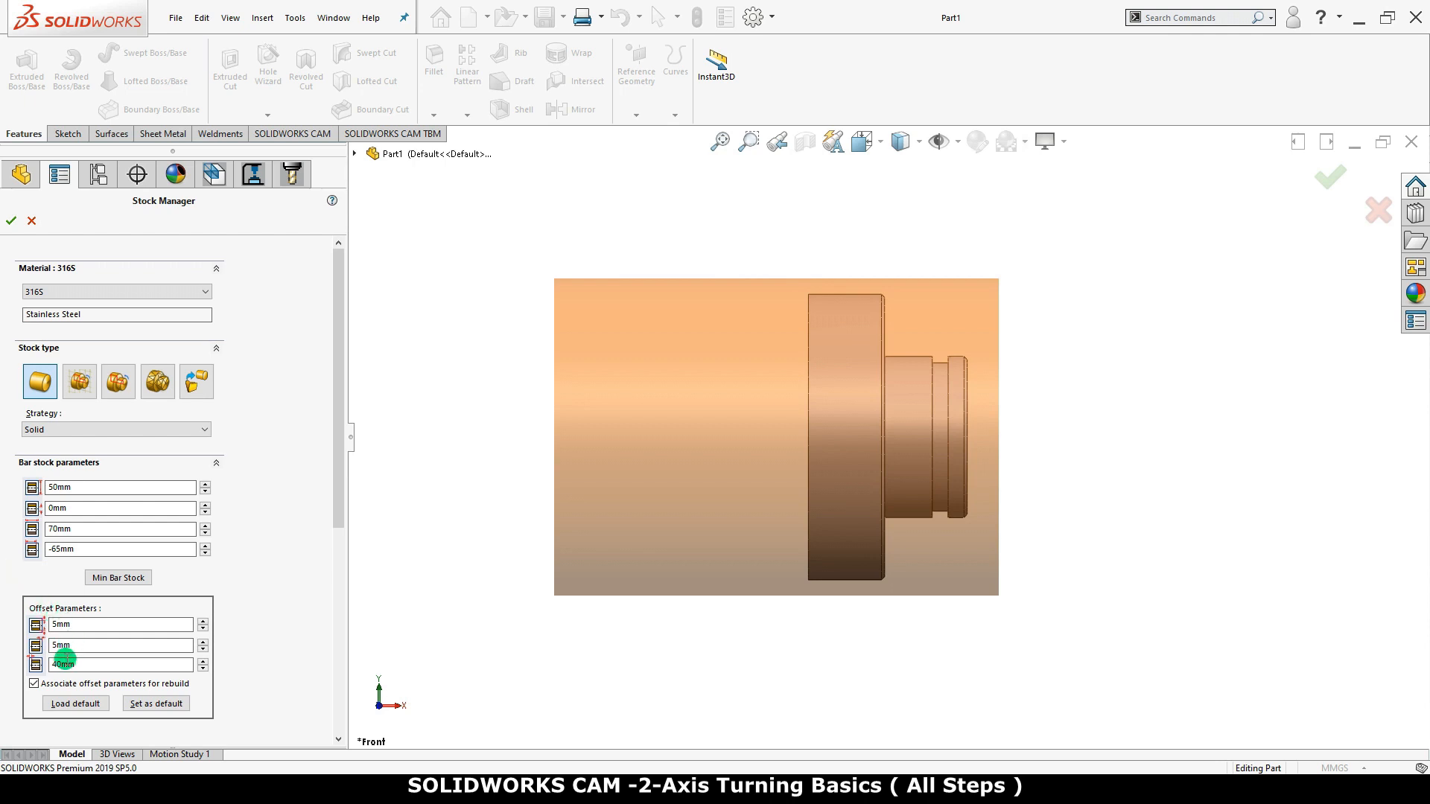
left_click(13, 222)
left_click(60, 244)
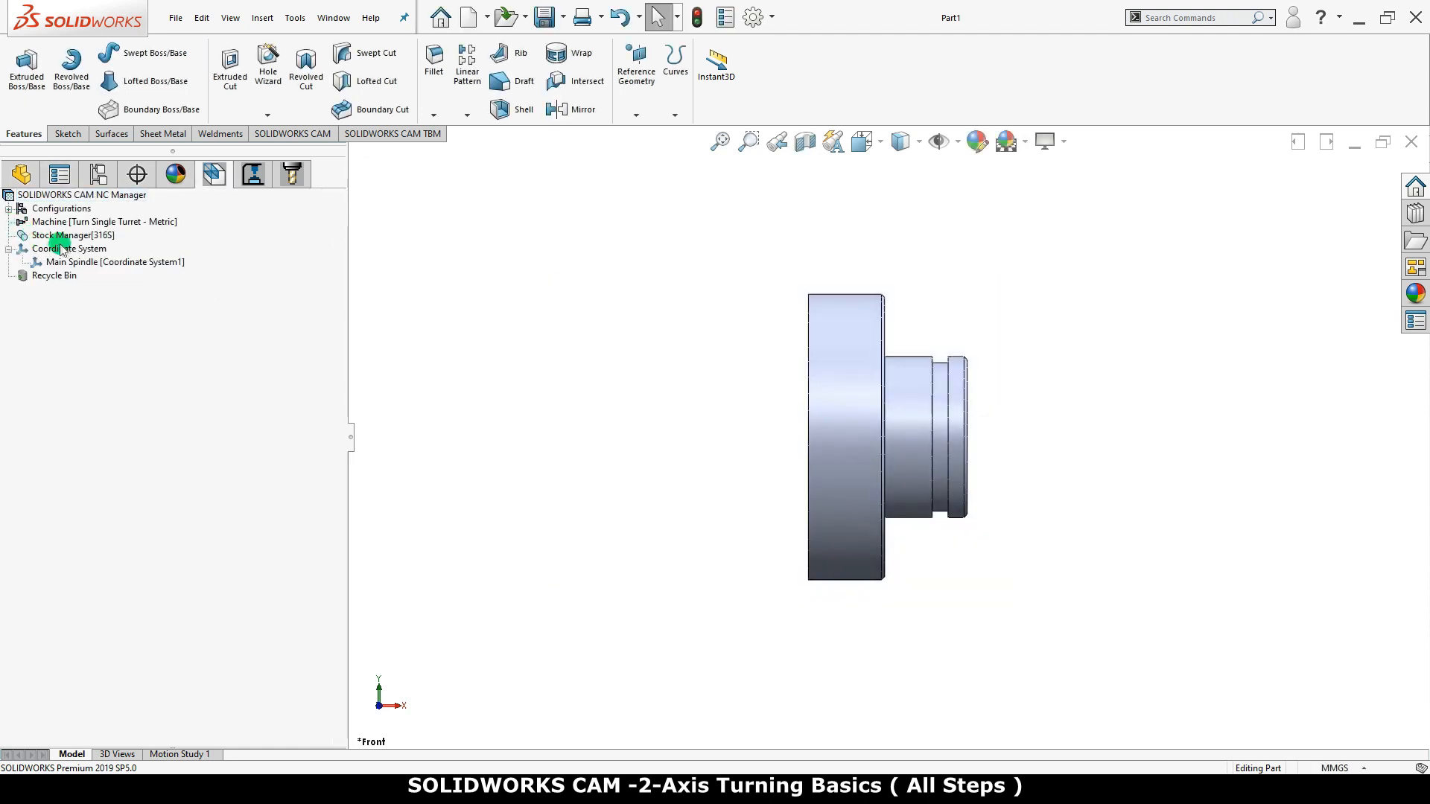
Set the SOLIDWORKS CAM turn feature options to extract machinable features with the Revolved Section method
left_click(105, 223)
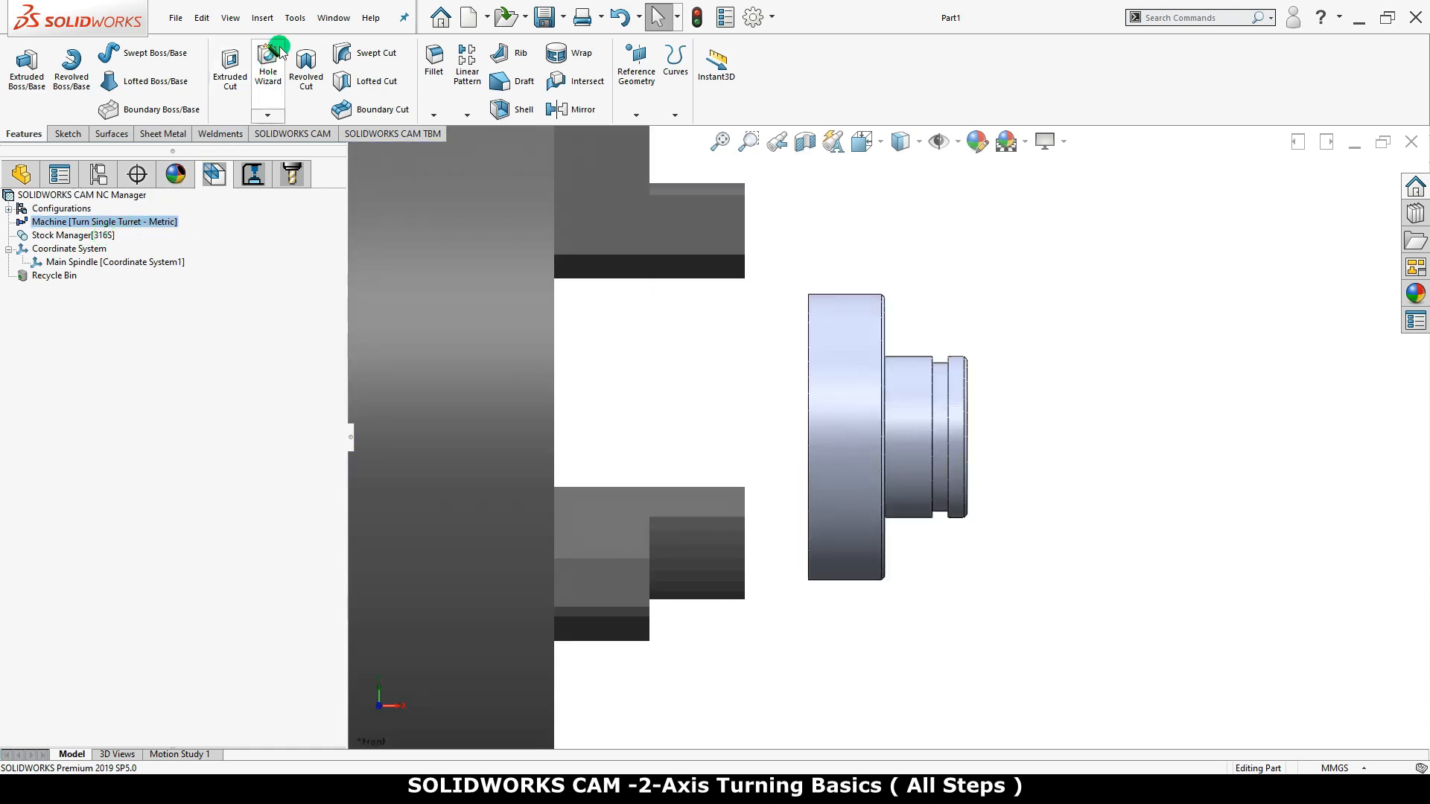
left_click(296, 19)
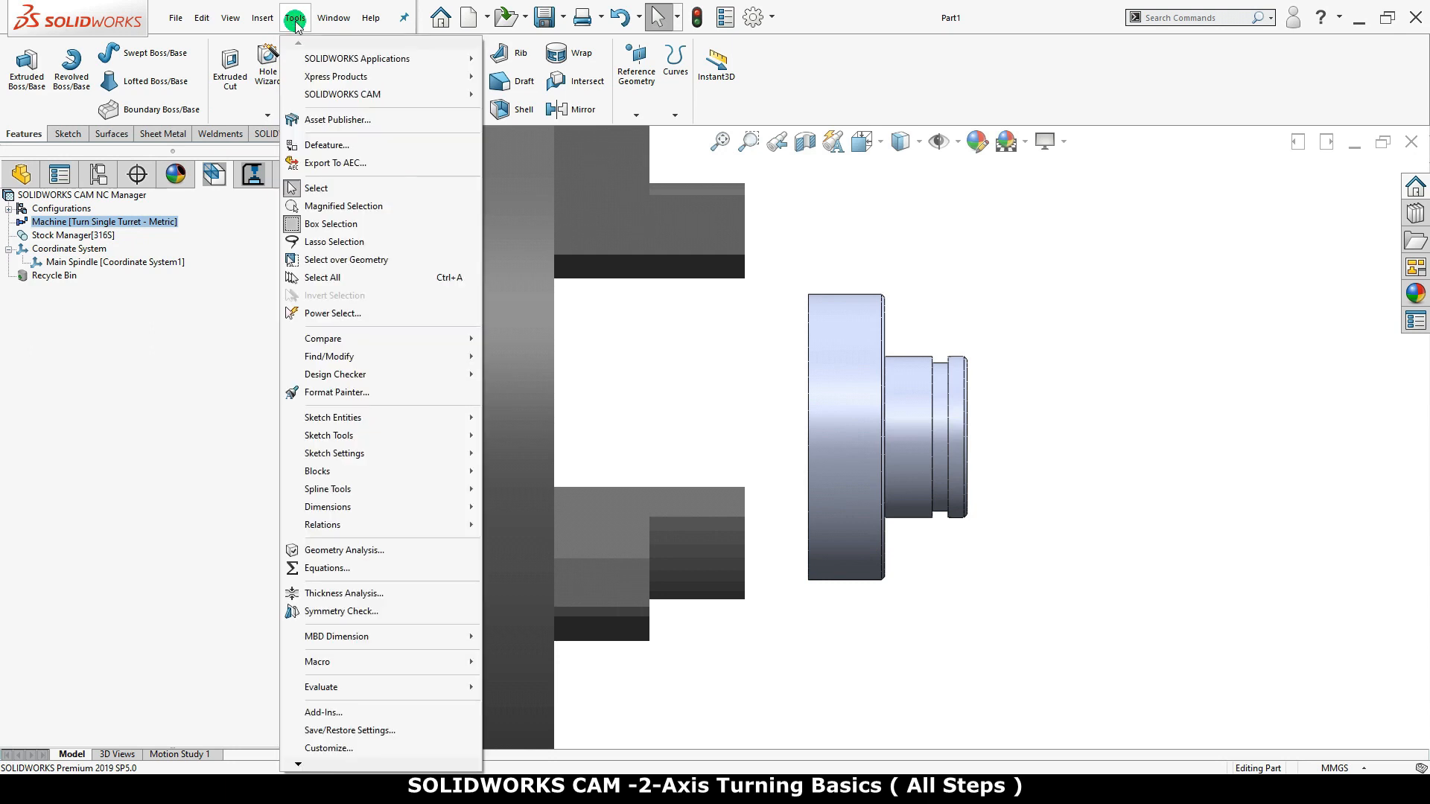
mouse_move(339, 94)
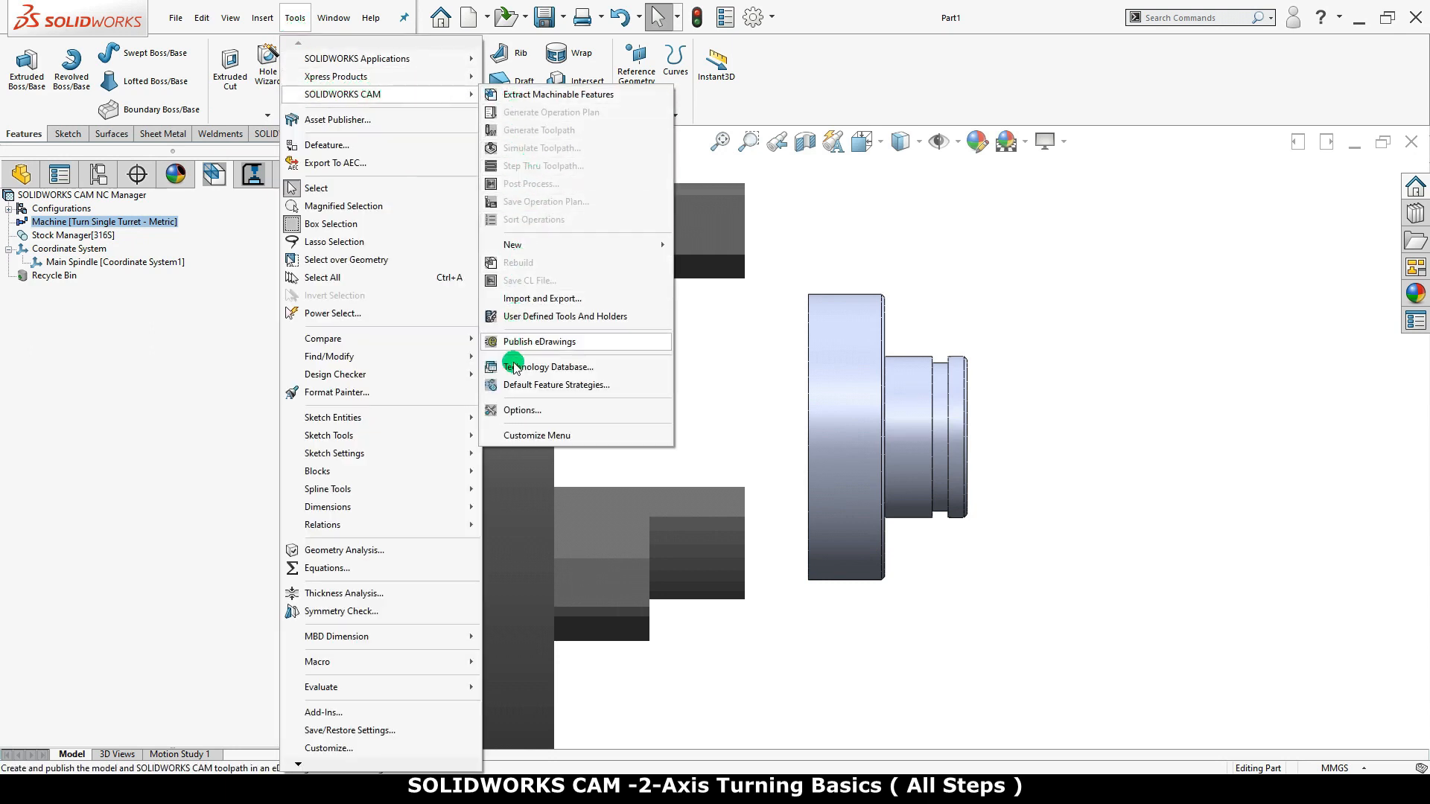
left_click(519, 410)
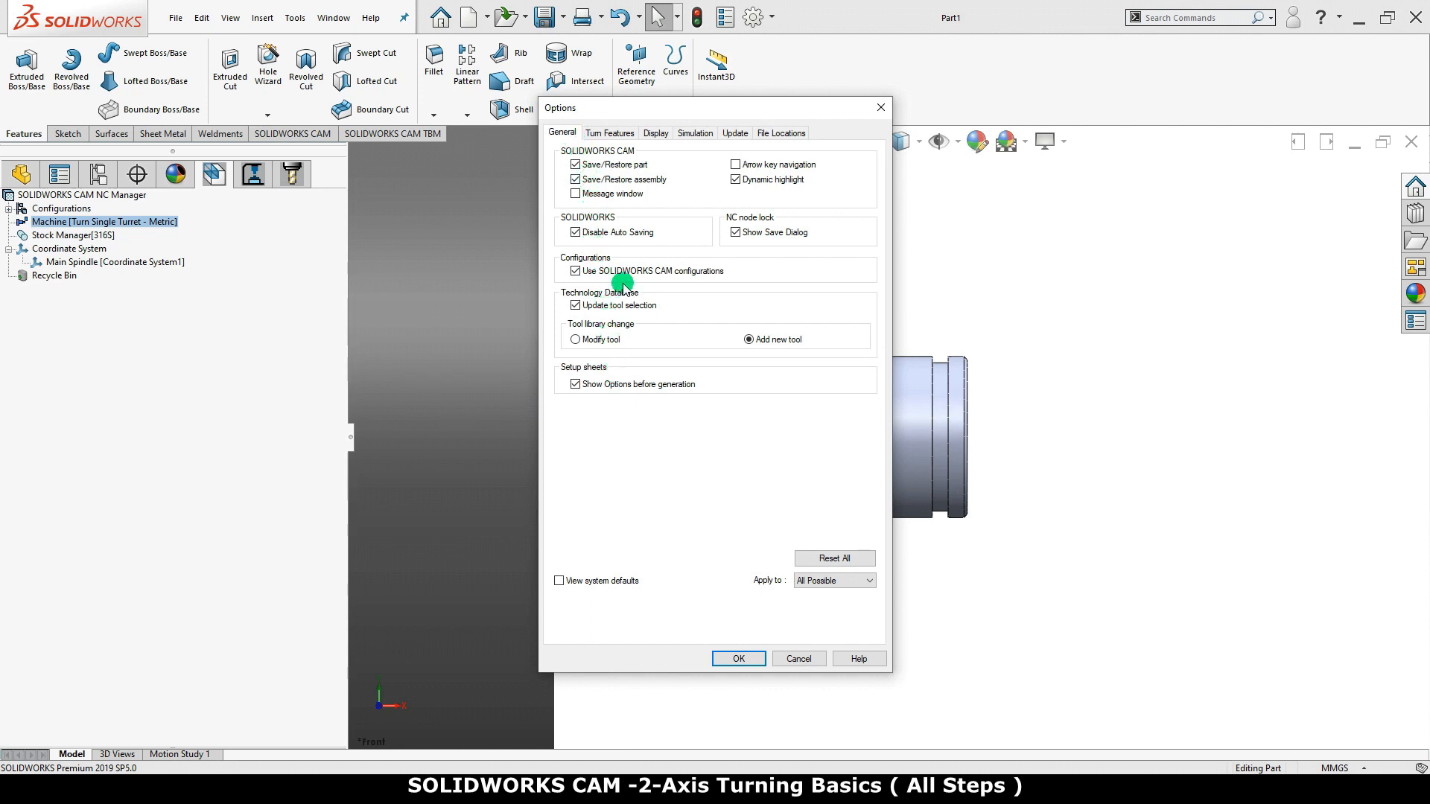
left_click(618, 132)
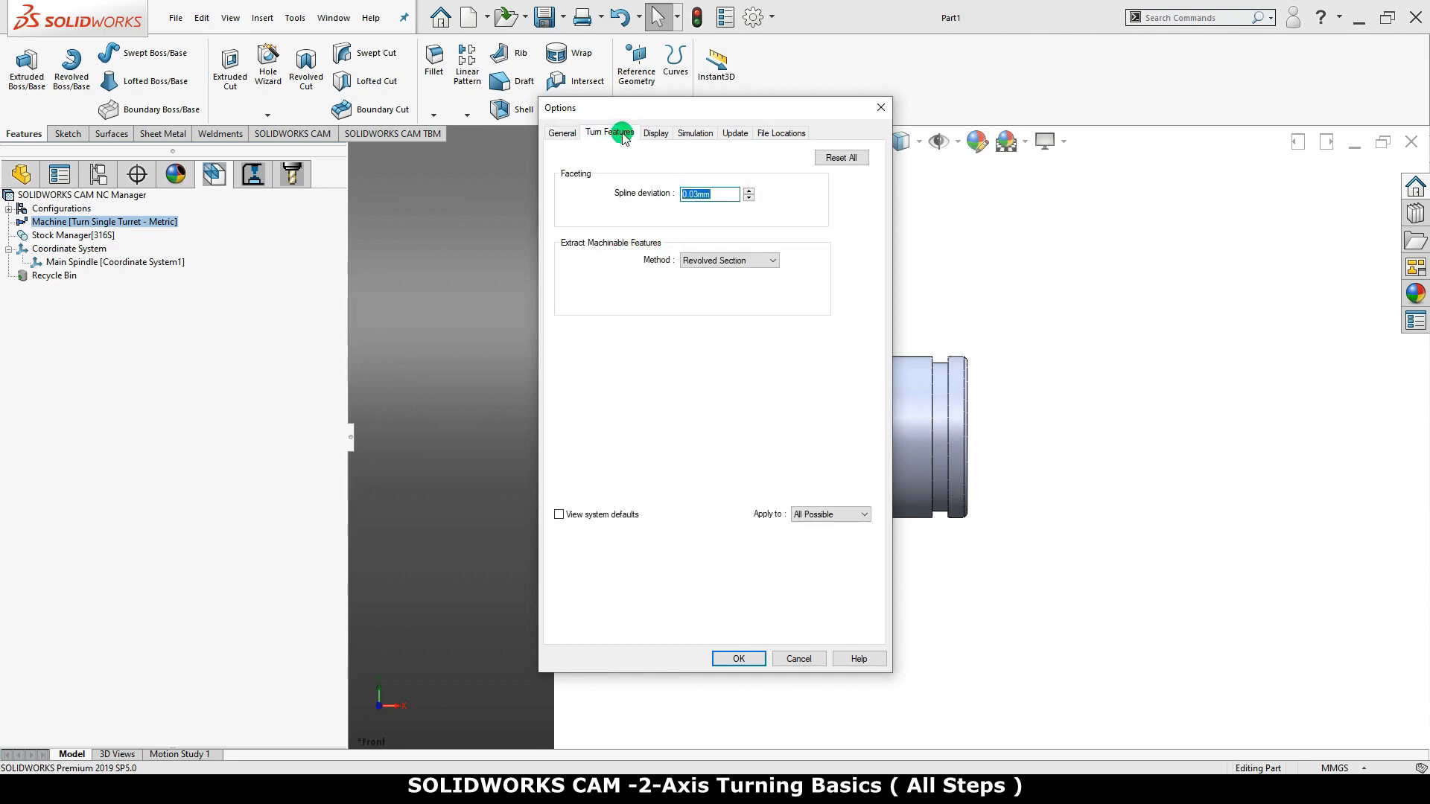
left_click(698, 260)
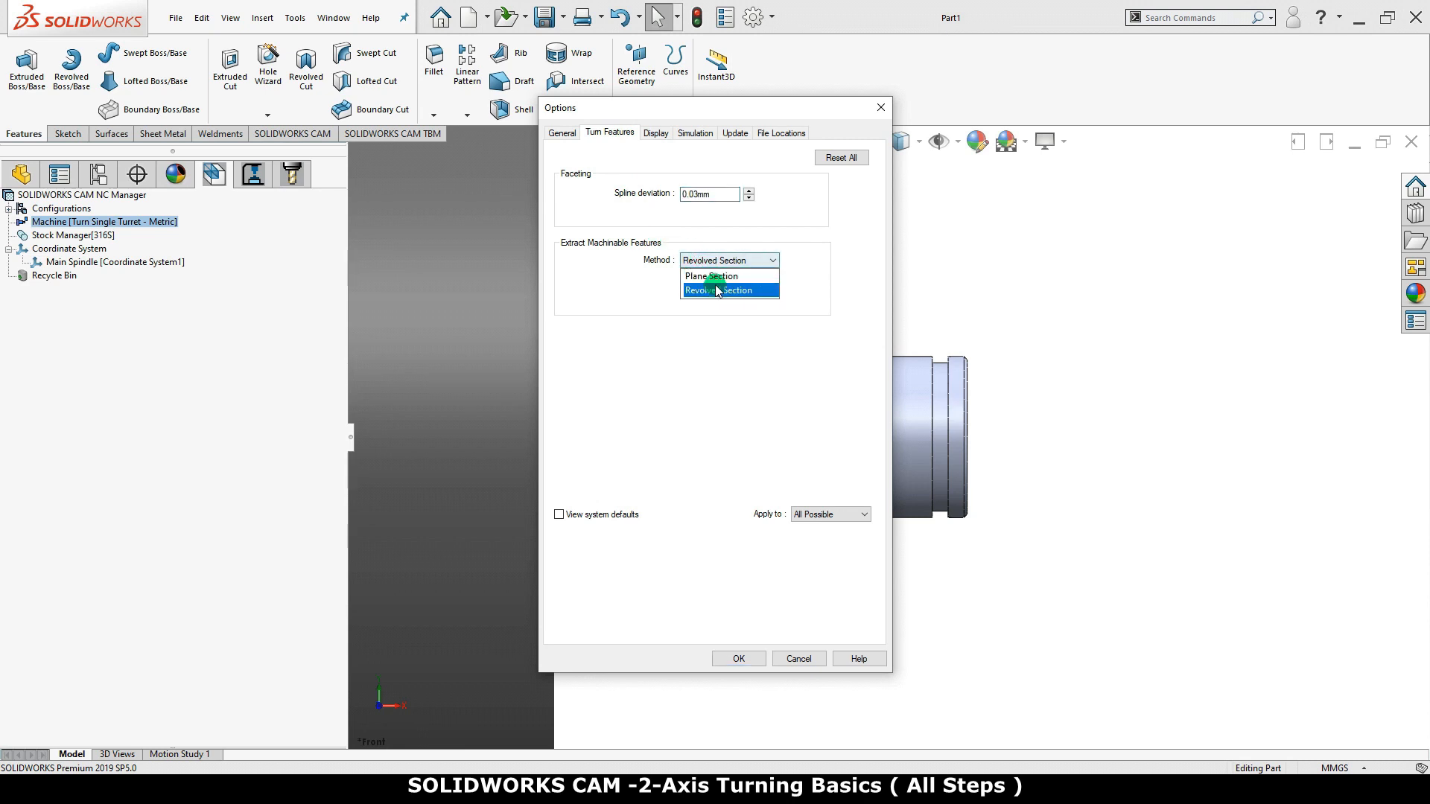
left_click(764, 290)
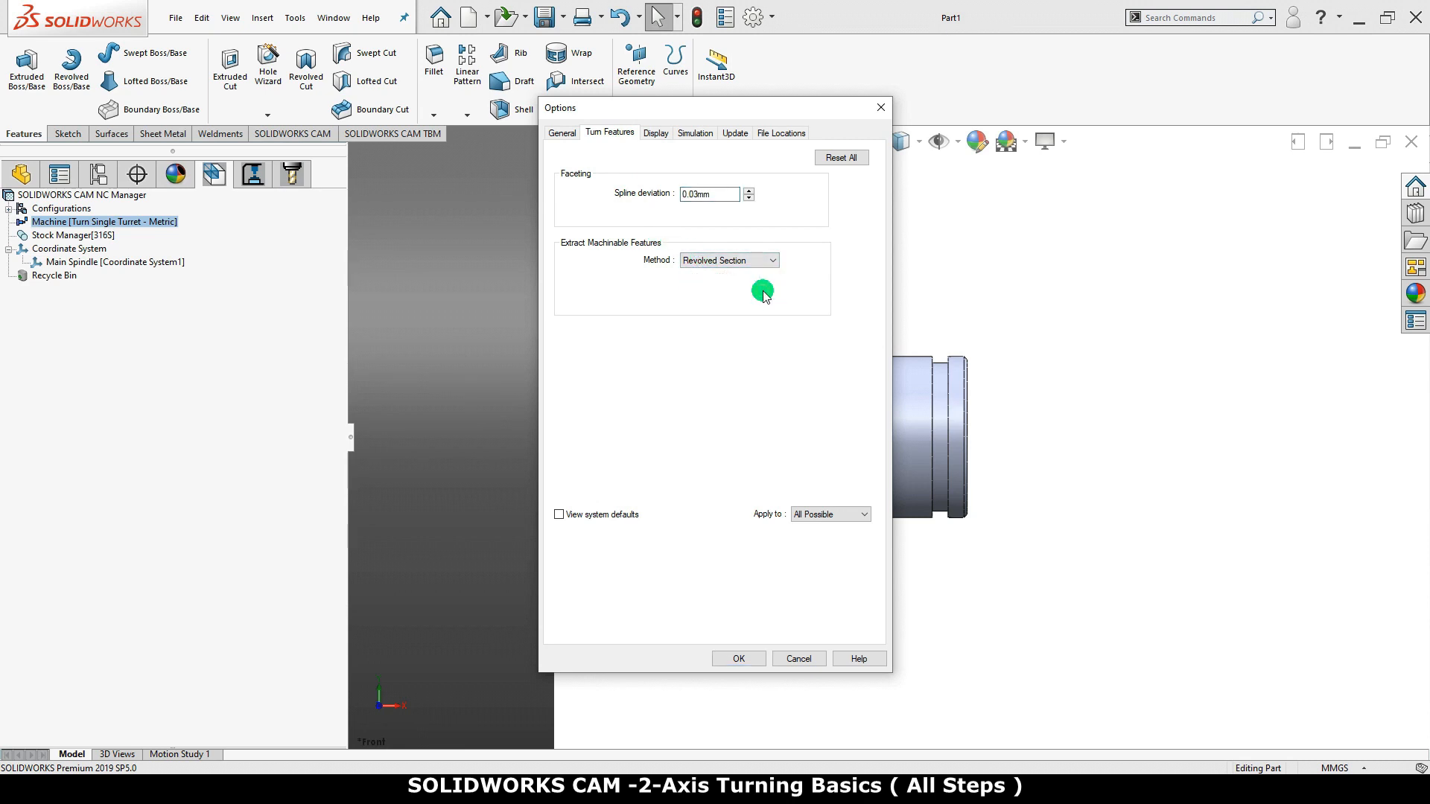
Set the CAM display options to an origin size factor of 2.5 and a line weight of 2
left_click(660, 137)
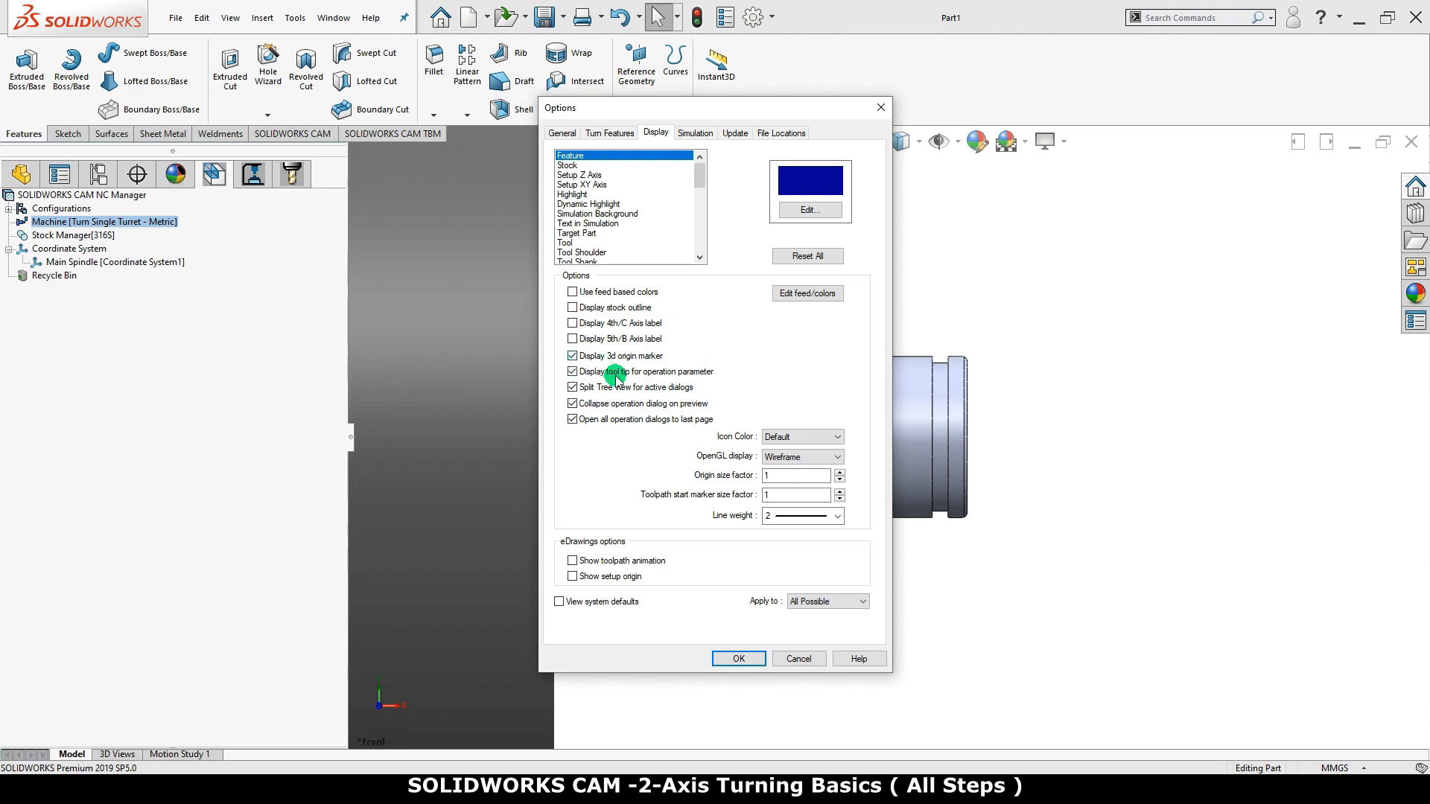
left_click(770, 475)
left_click_drag(770, 475, 717, 477)
type("2.5")
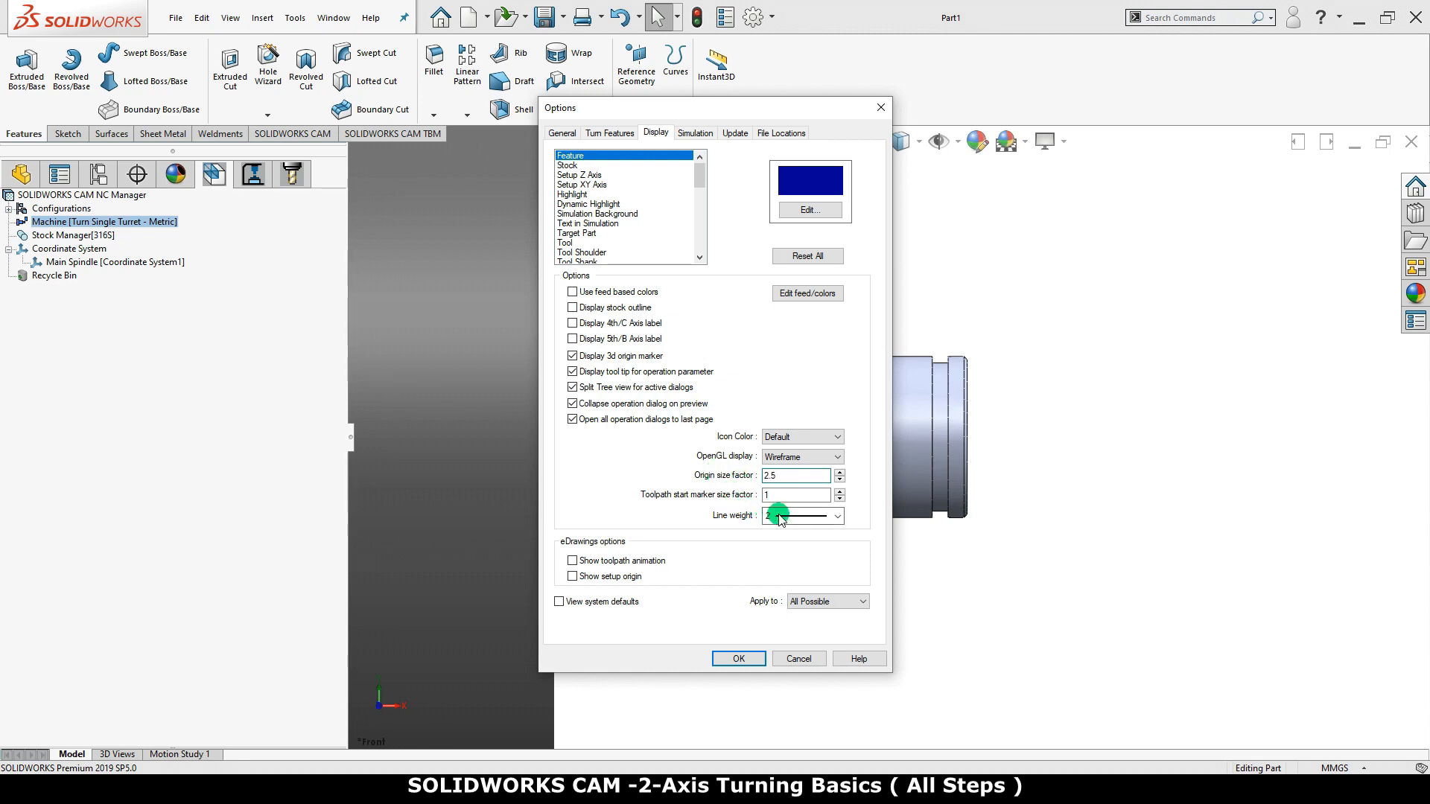
left_click(838, 515)
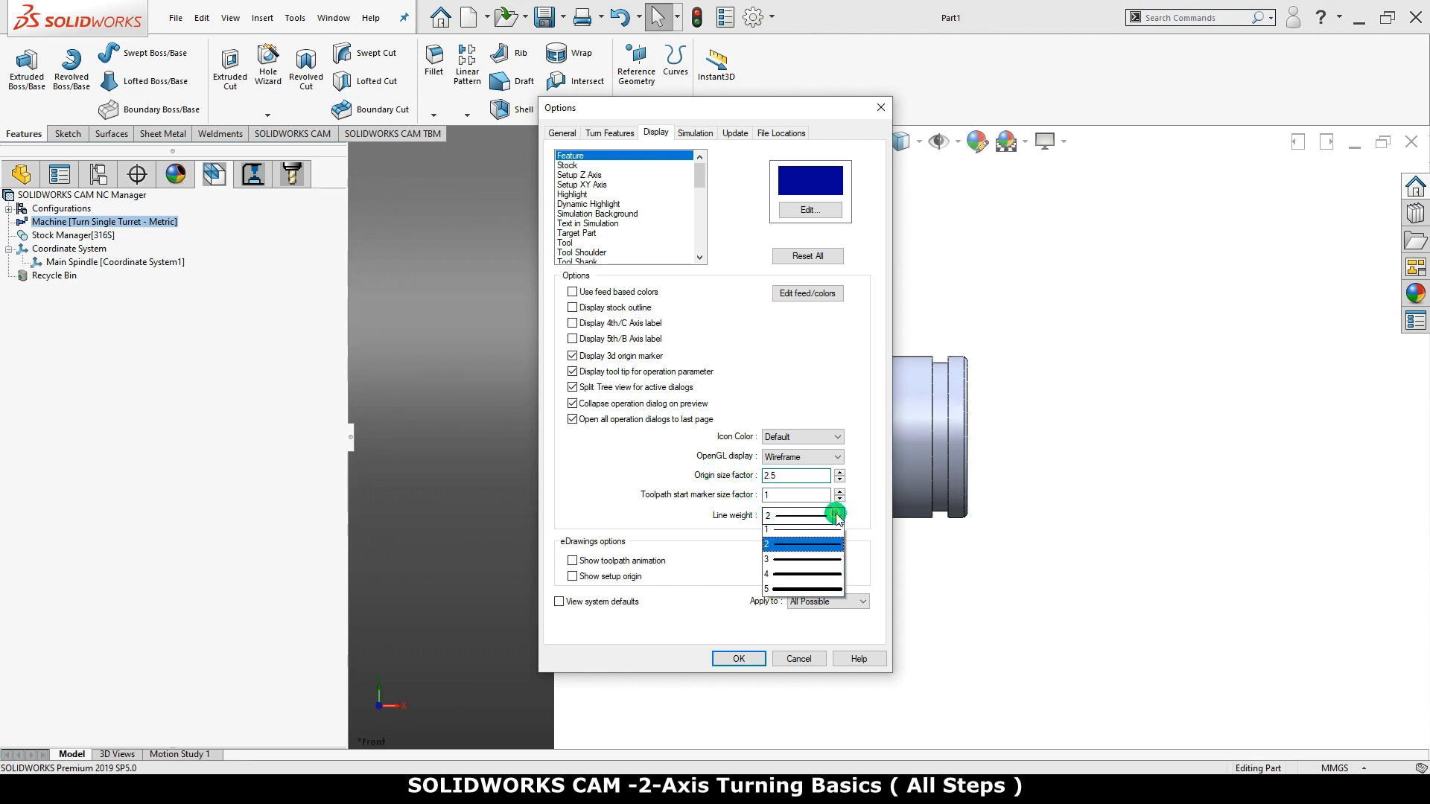
left_click(815, 548)
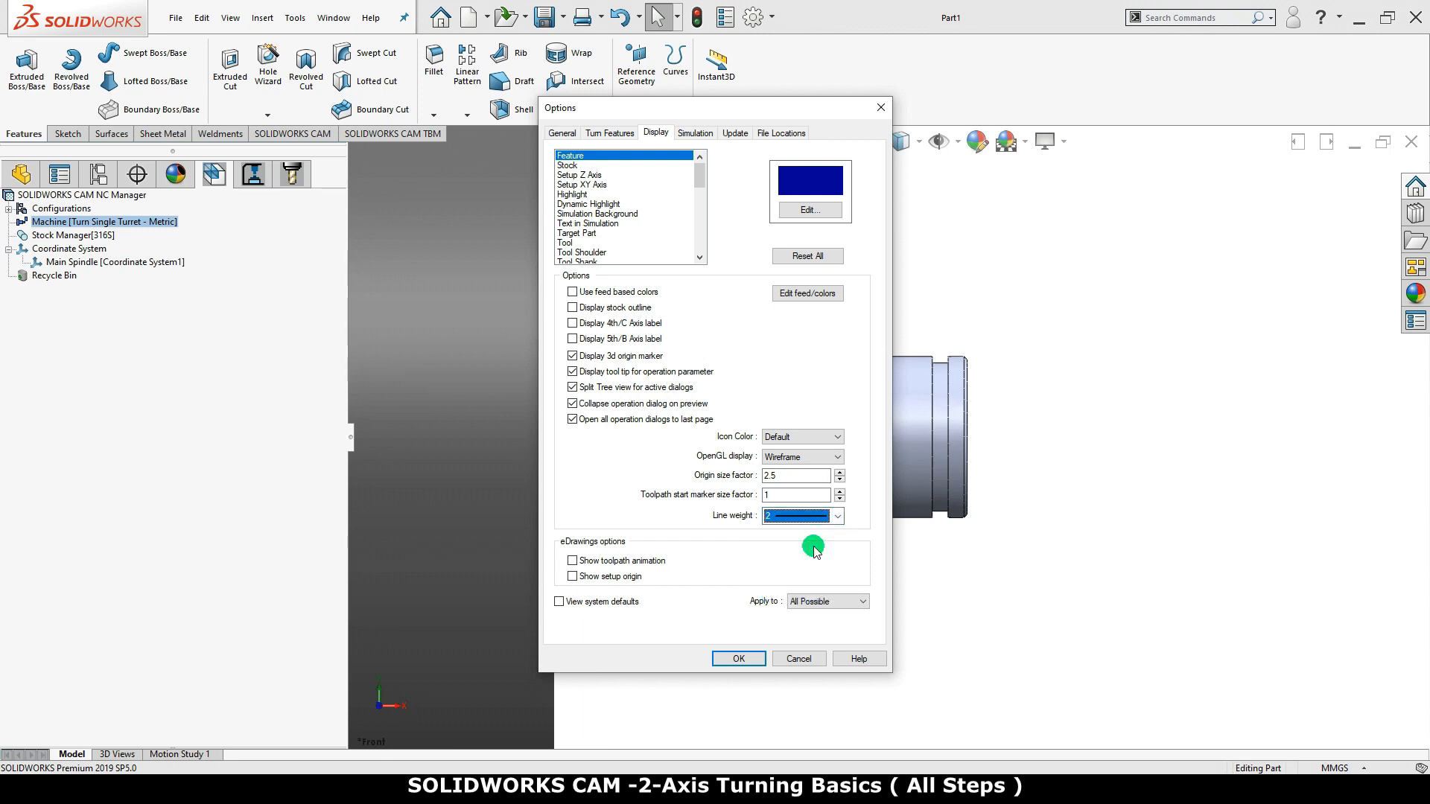
Accept the CAM options with G-code files opening in the SOLIDWORKS CAM NC Editor, and close the program
left_click(697, 132)
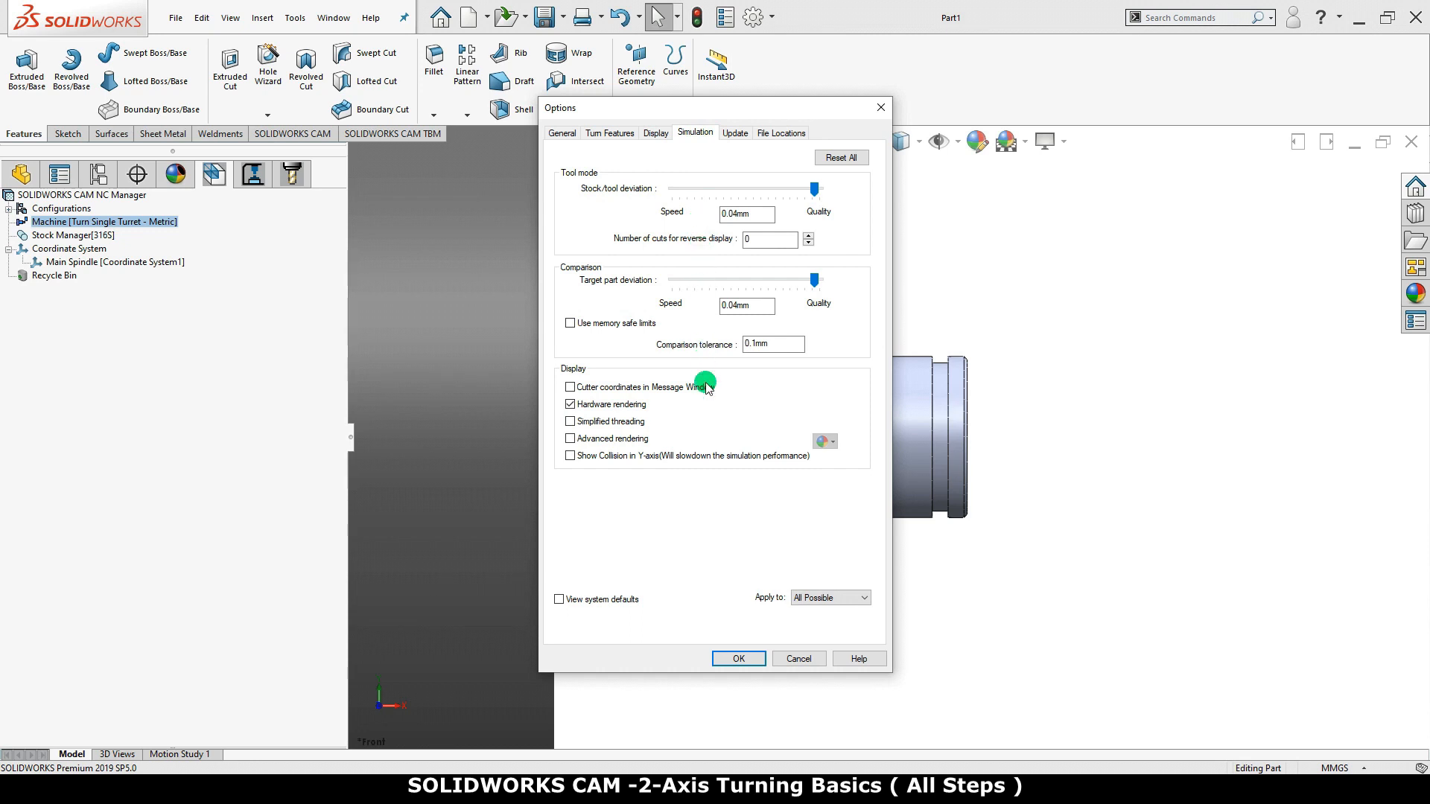
left_click(736, 134)
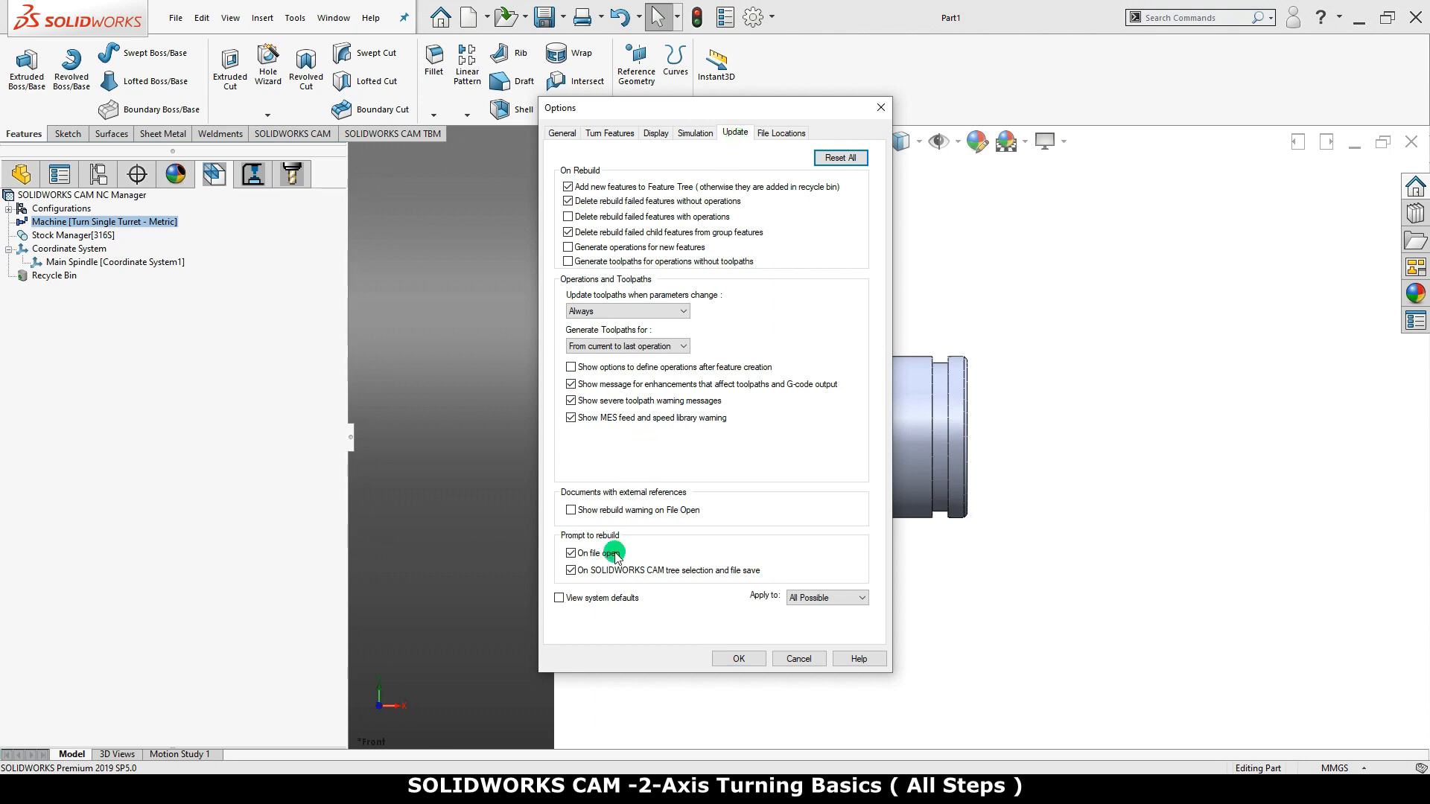
left_click(779, 134)
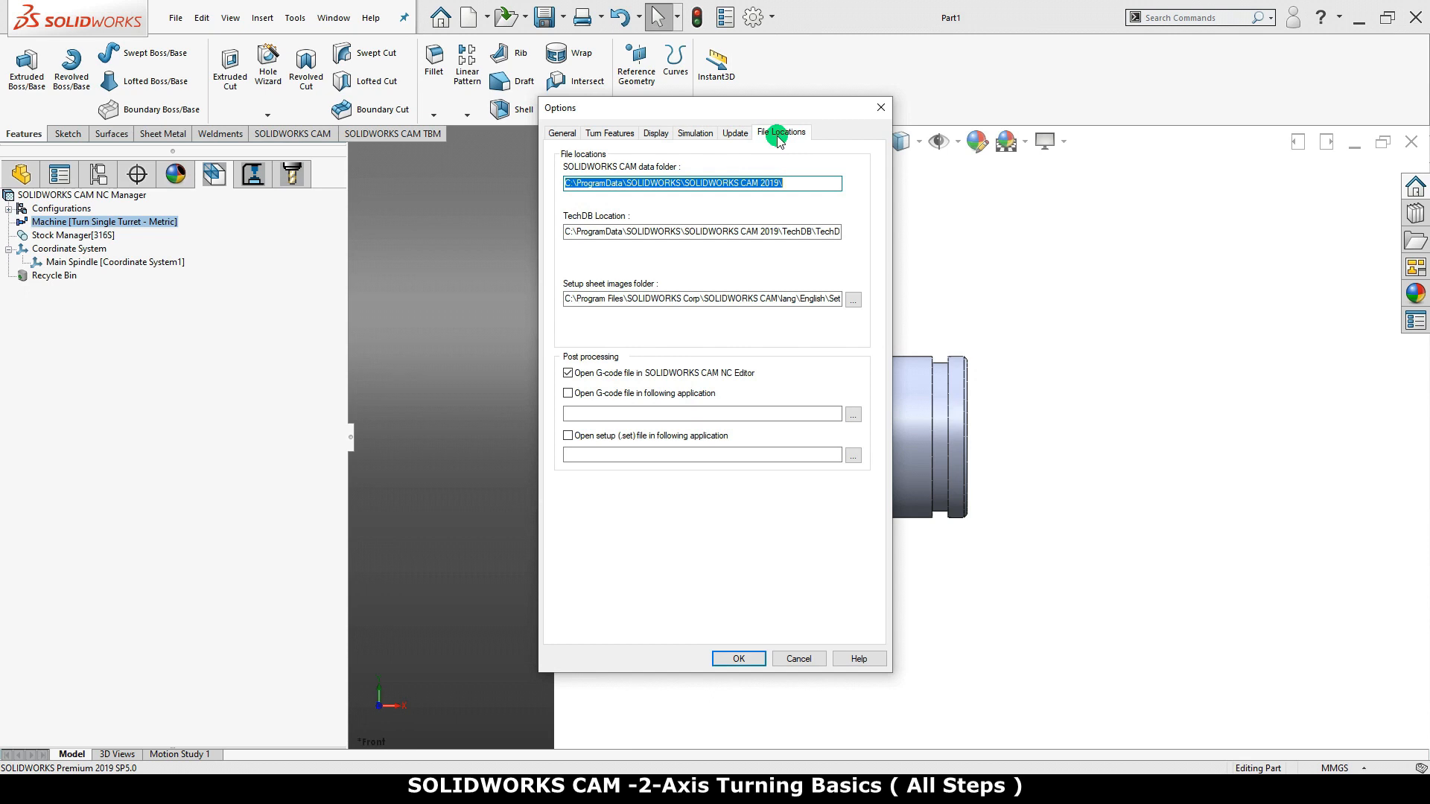
left_click(568, 373)
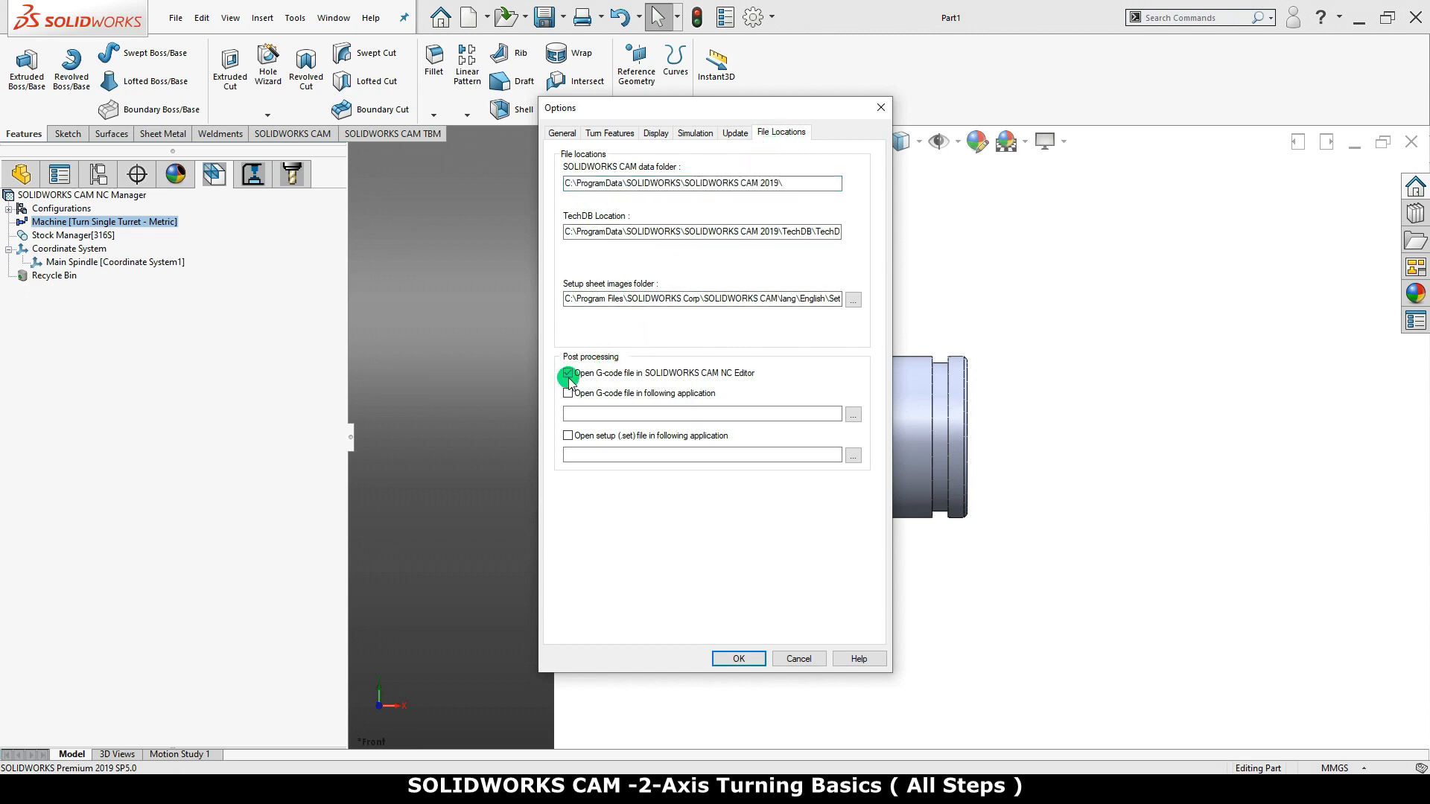
left_click(720, 661)
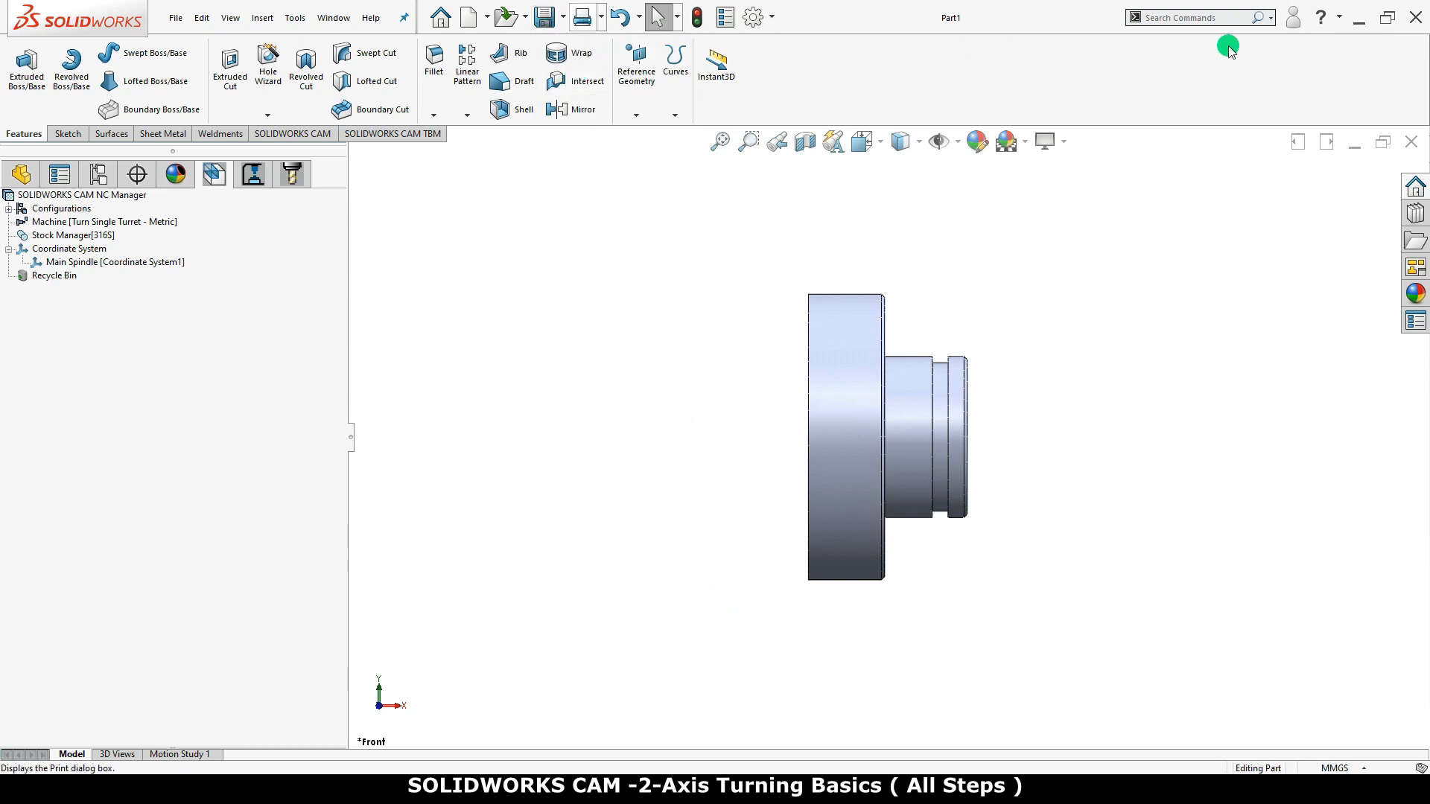
left_click(1416, 18)
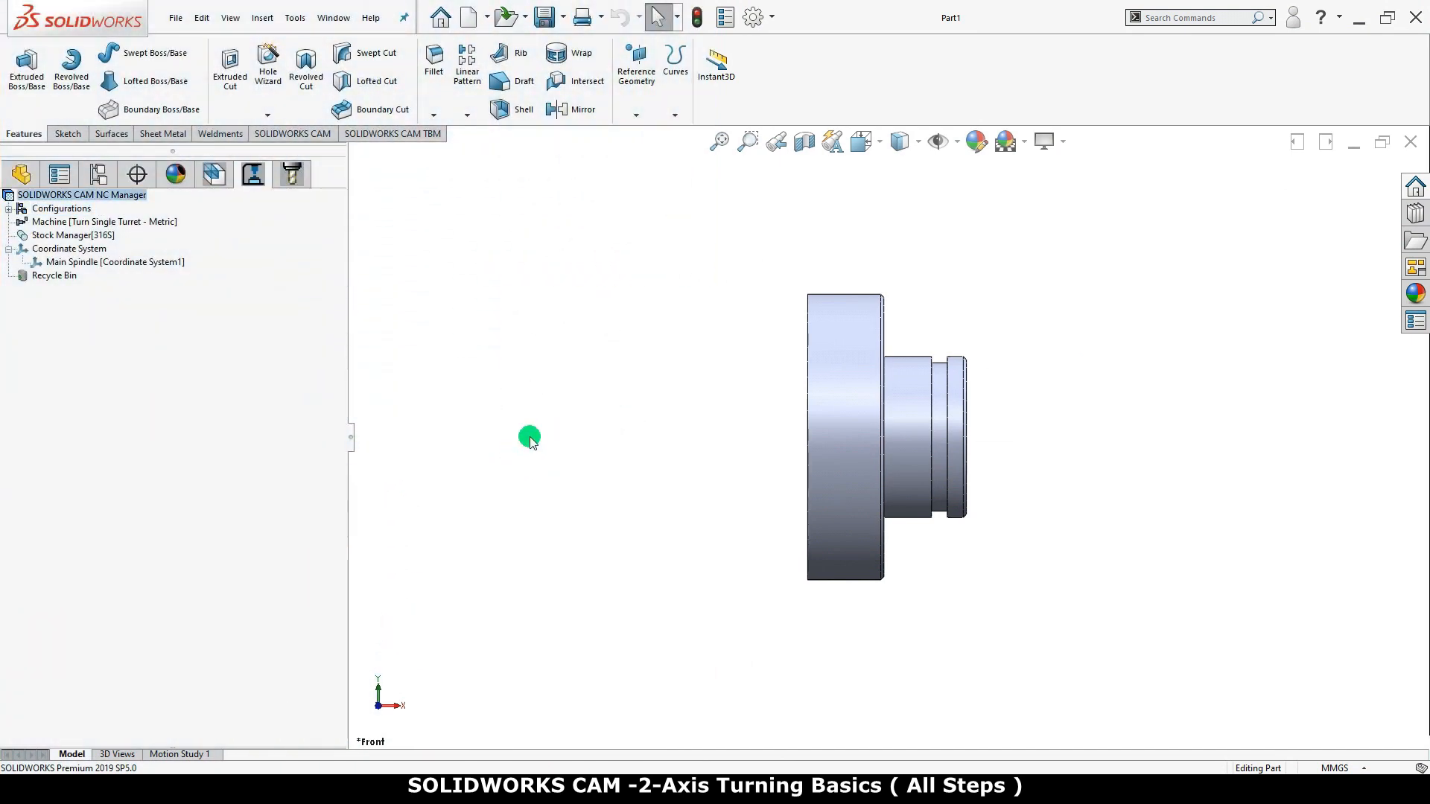
Extract the machinable features of the part from the CAM NC Manager, with the model in isometric view
left_click(879, 152)
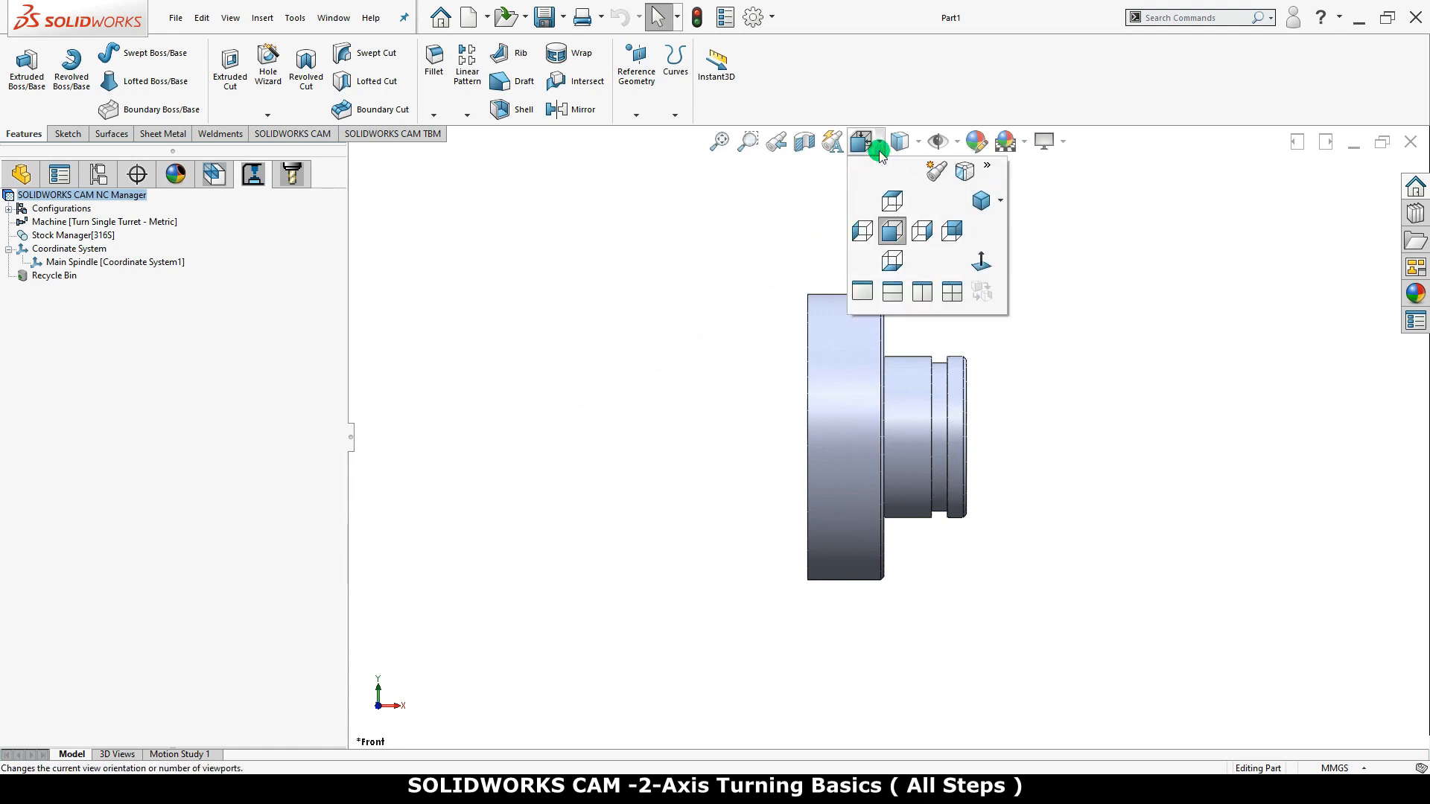
left_click(972, 198)
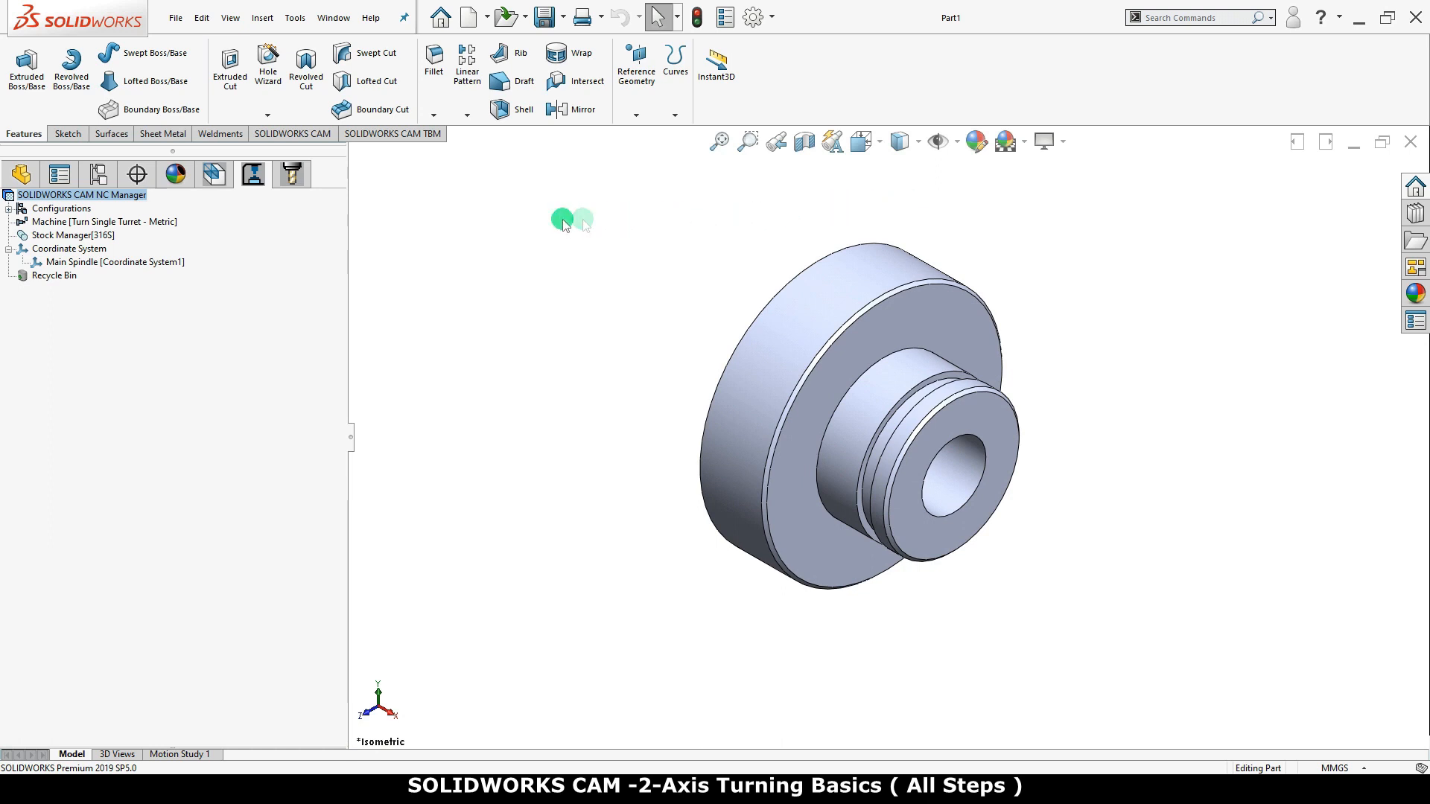
left_click(214, 176)
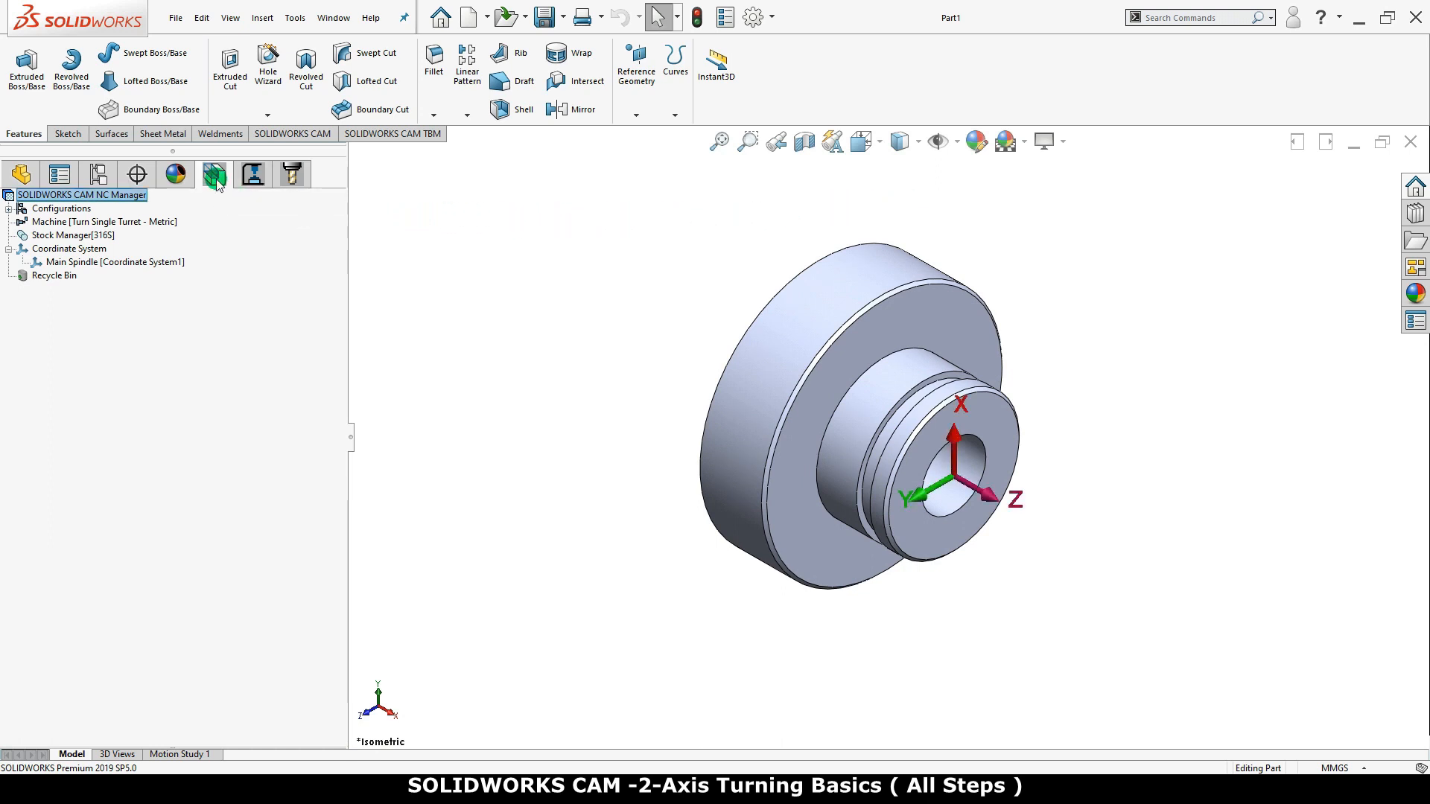
left_click(125, 196)
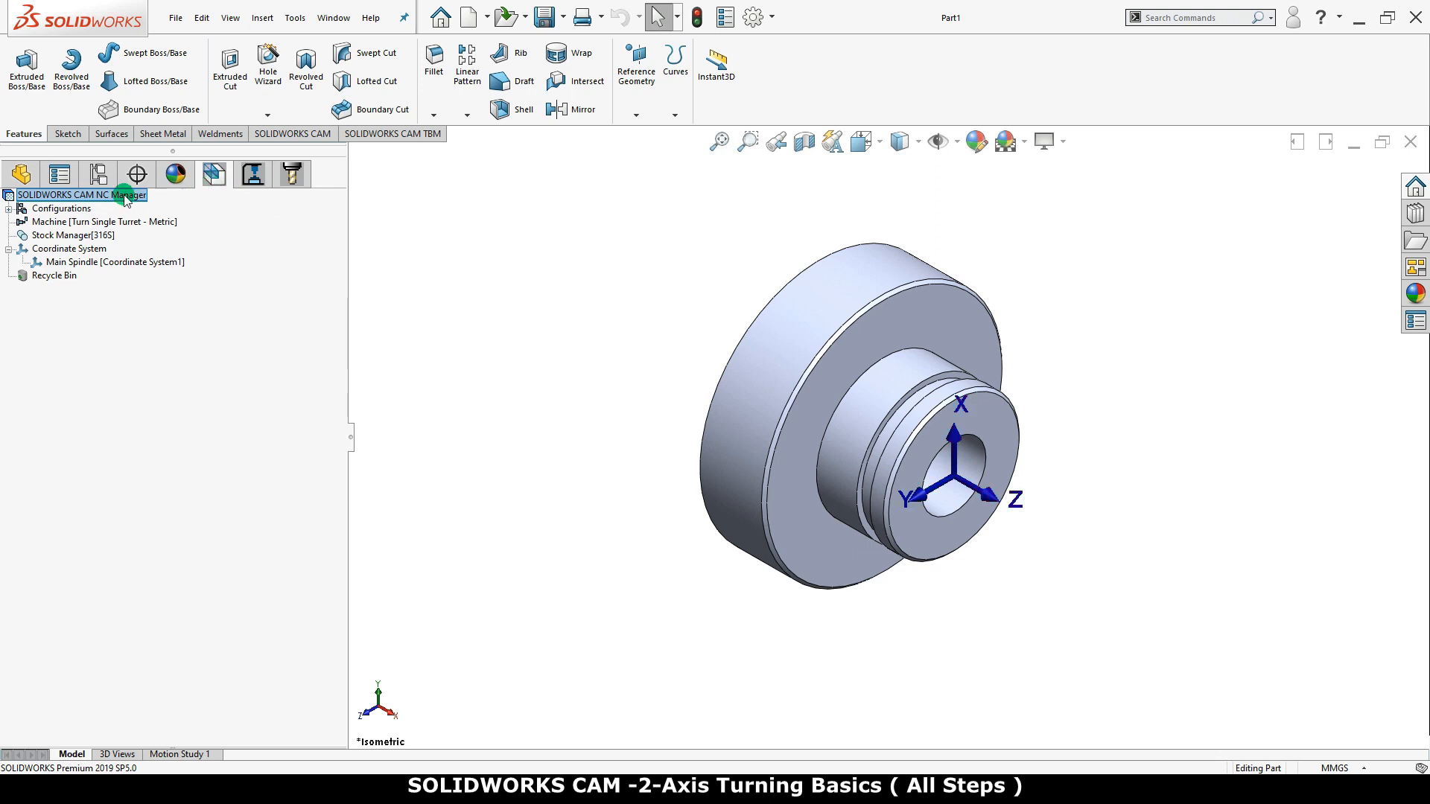
right_click(125, 196)
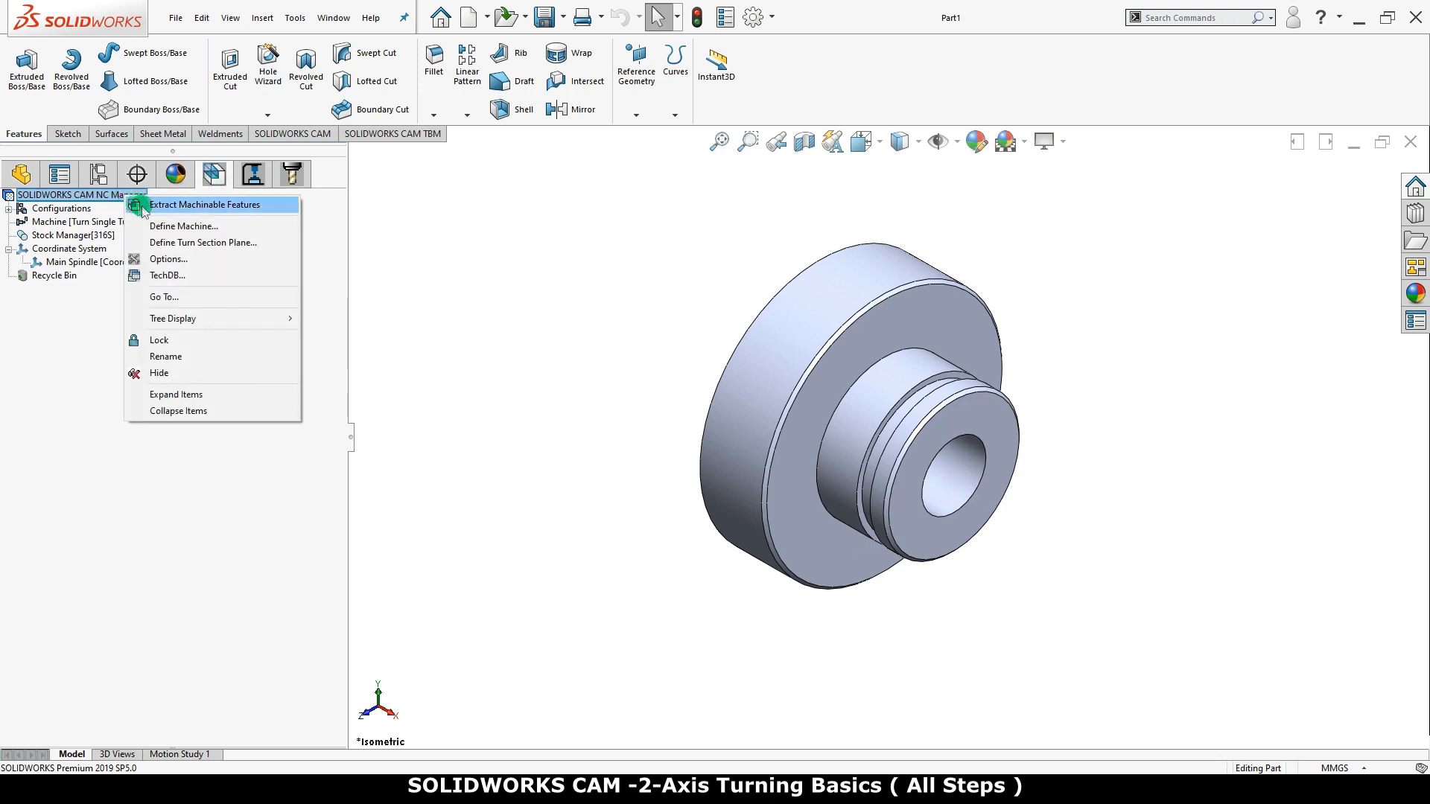
left_click(257, 206)
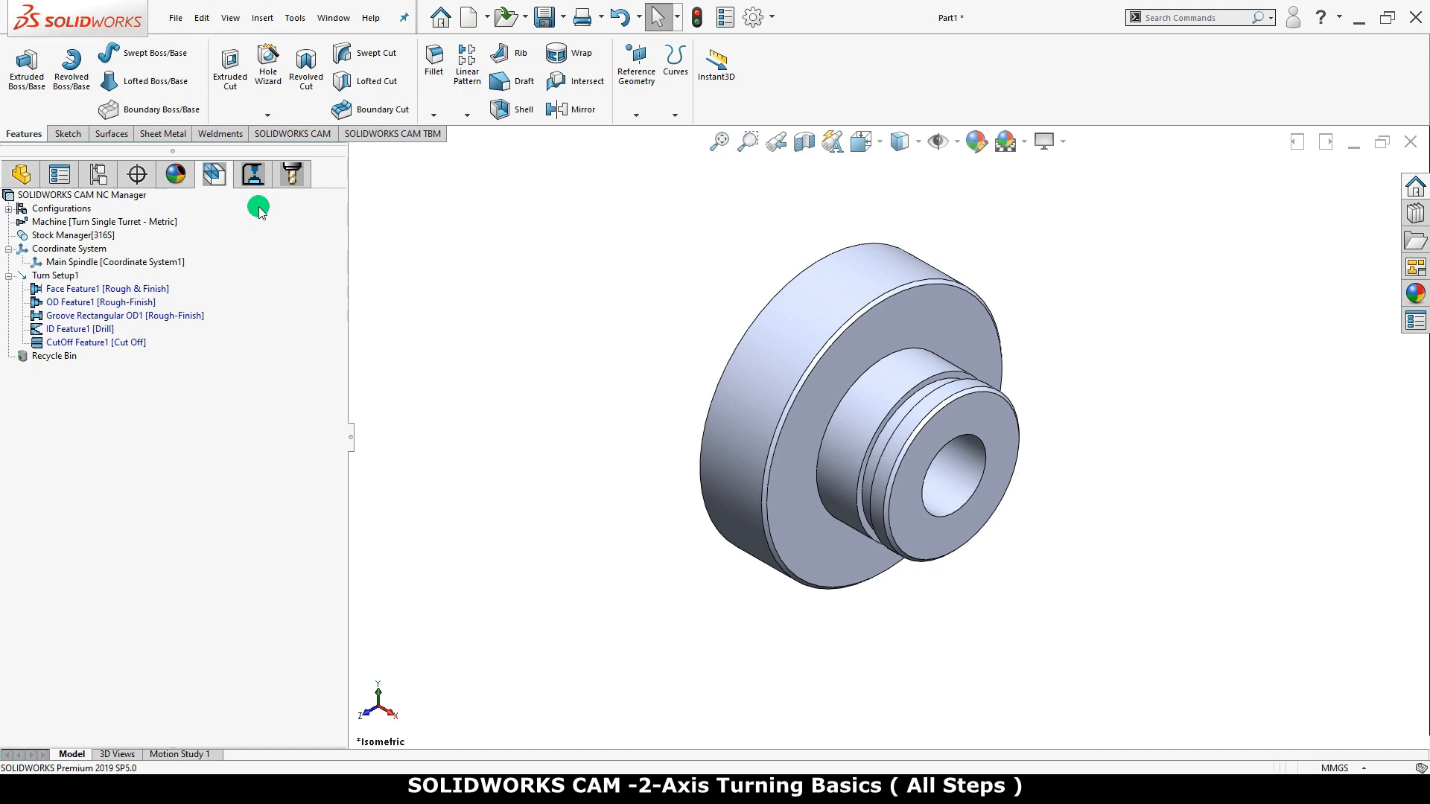
Orient the model to the Turn ZX view of Turn Setup1 and examine its face, OD, groove, ID and cutoff features
right_click(64, 276)
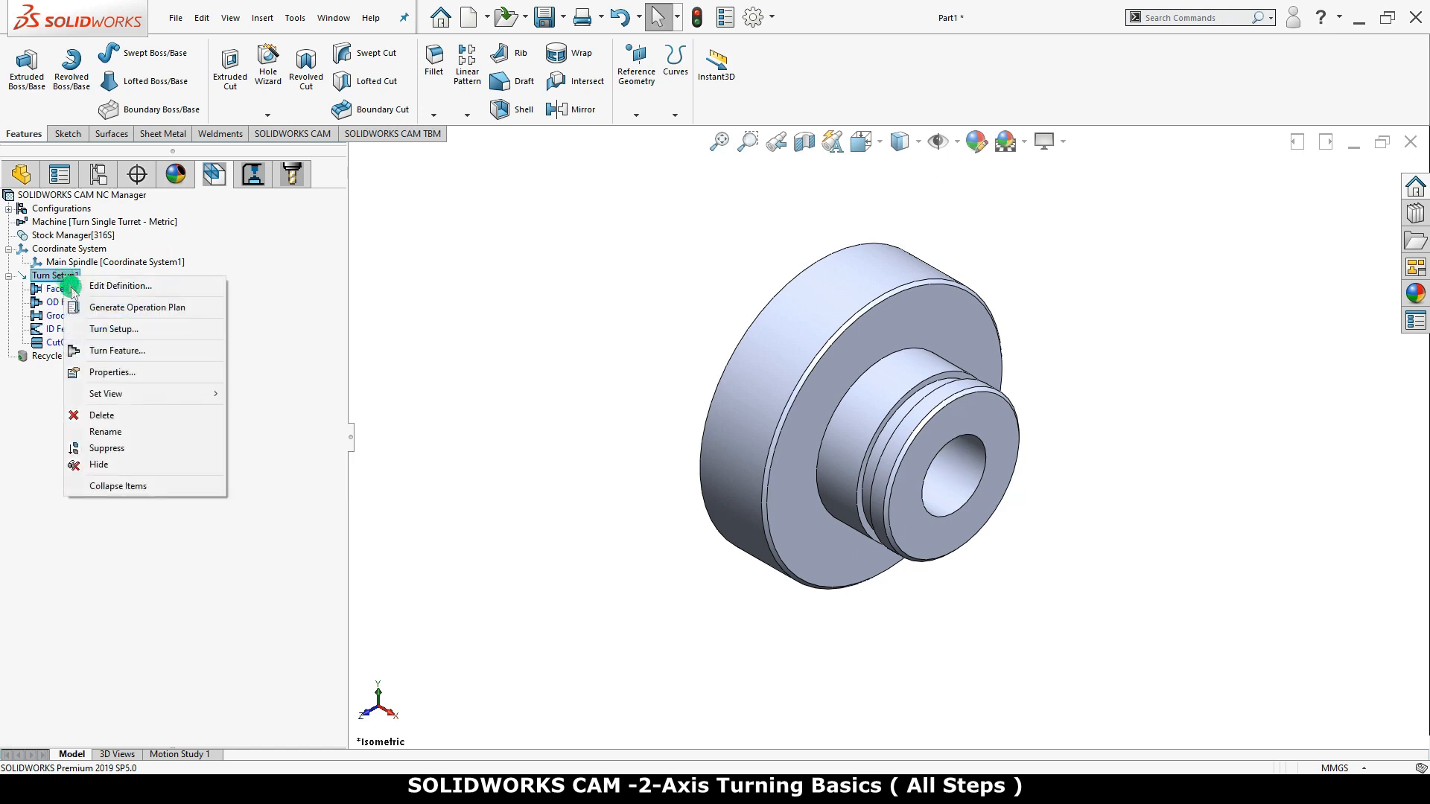
mouse_move(142, 398)
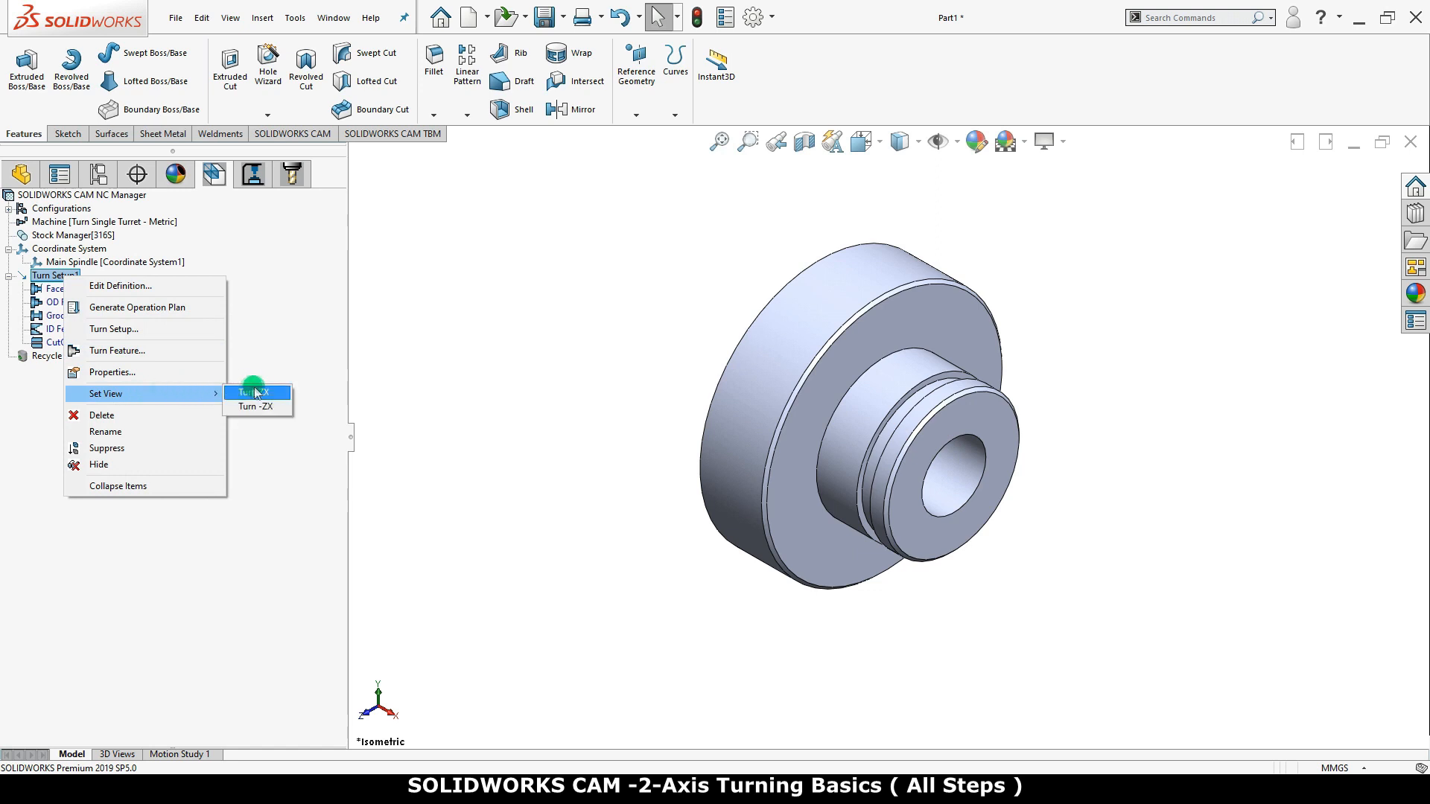
left_click(290, 394)
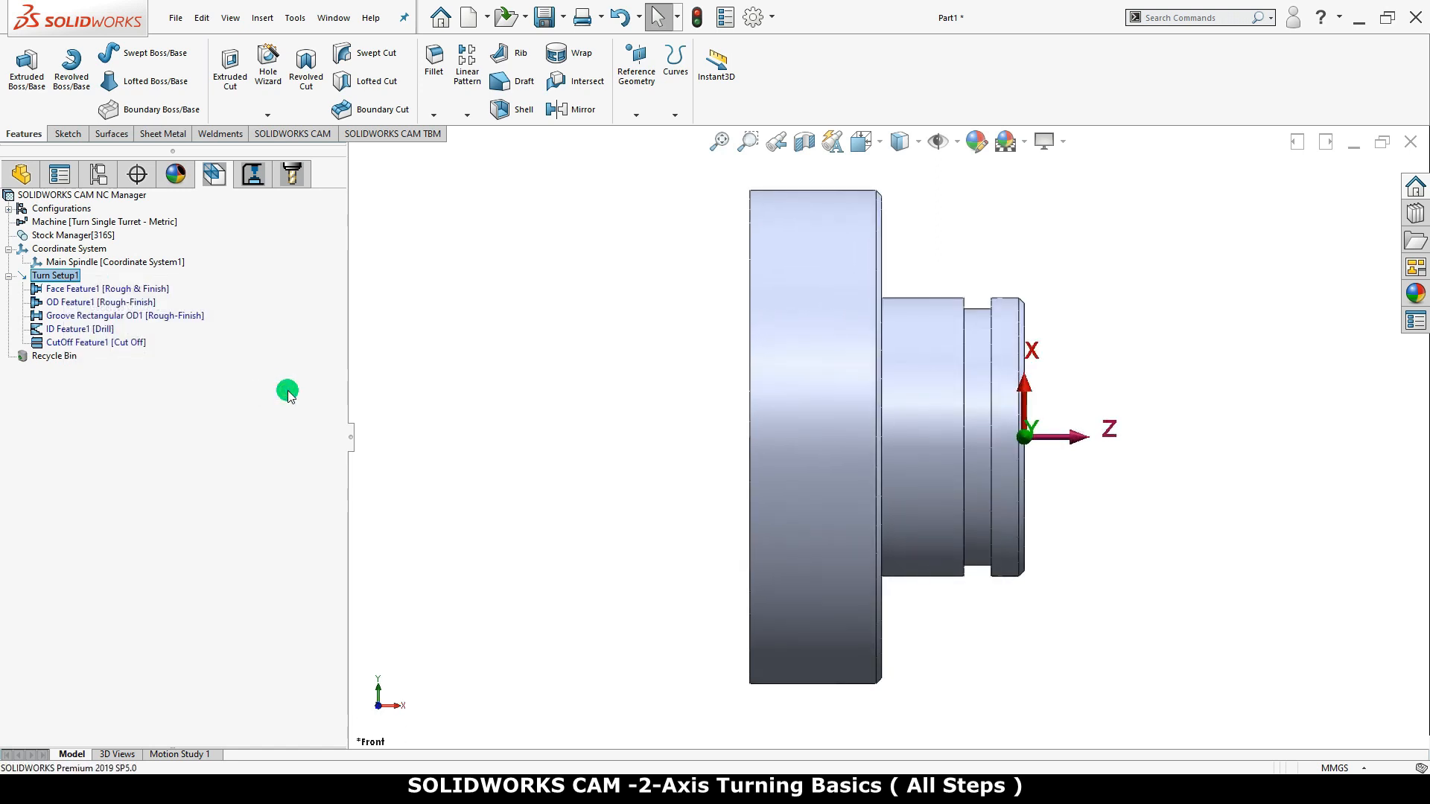
left_click(157, 290)
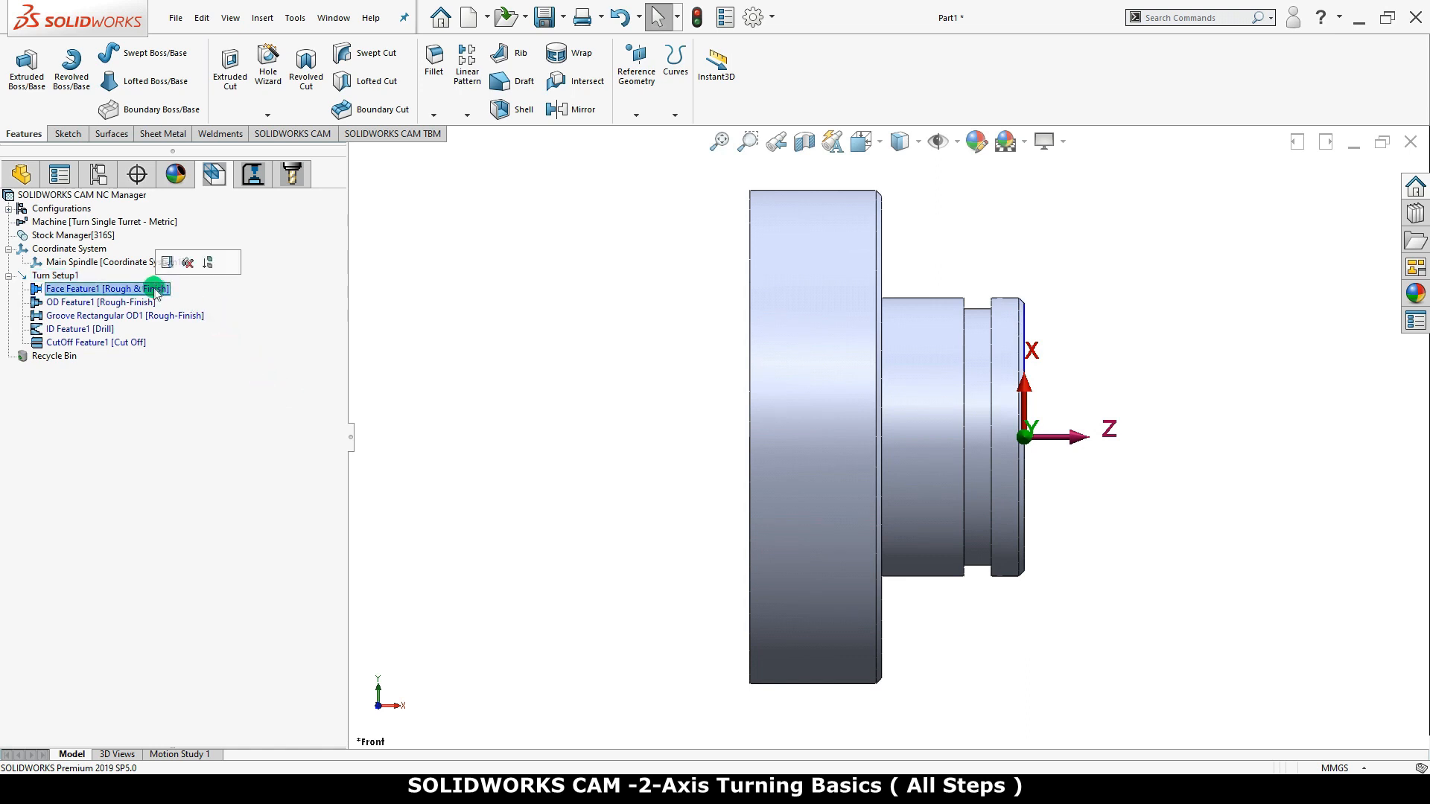
left_click(149, 304)
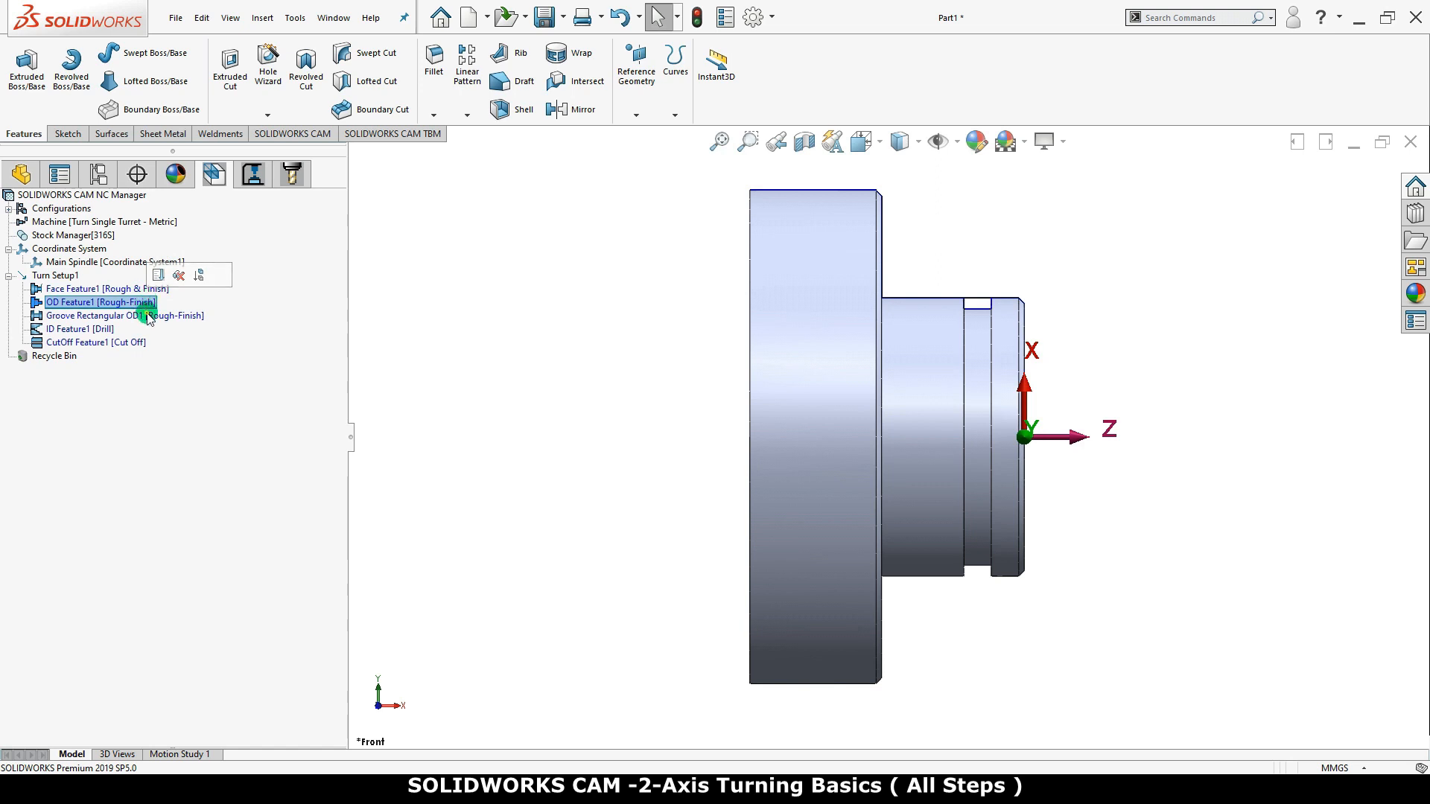
left_click(149, 316)
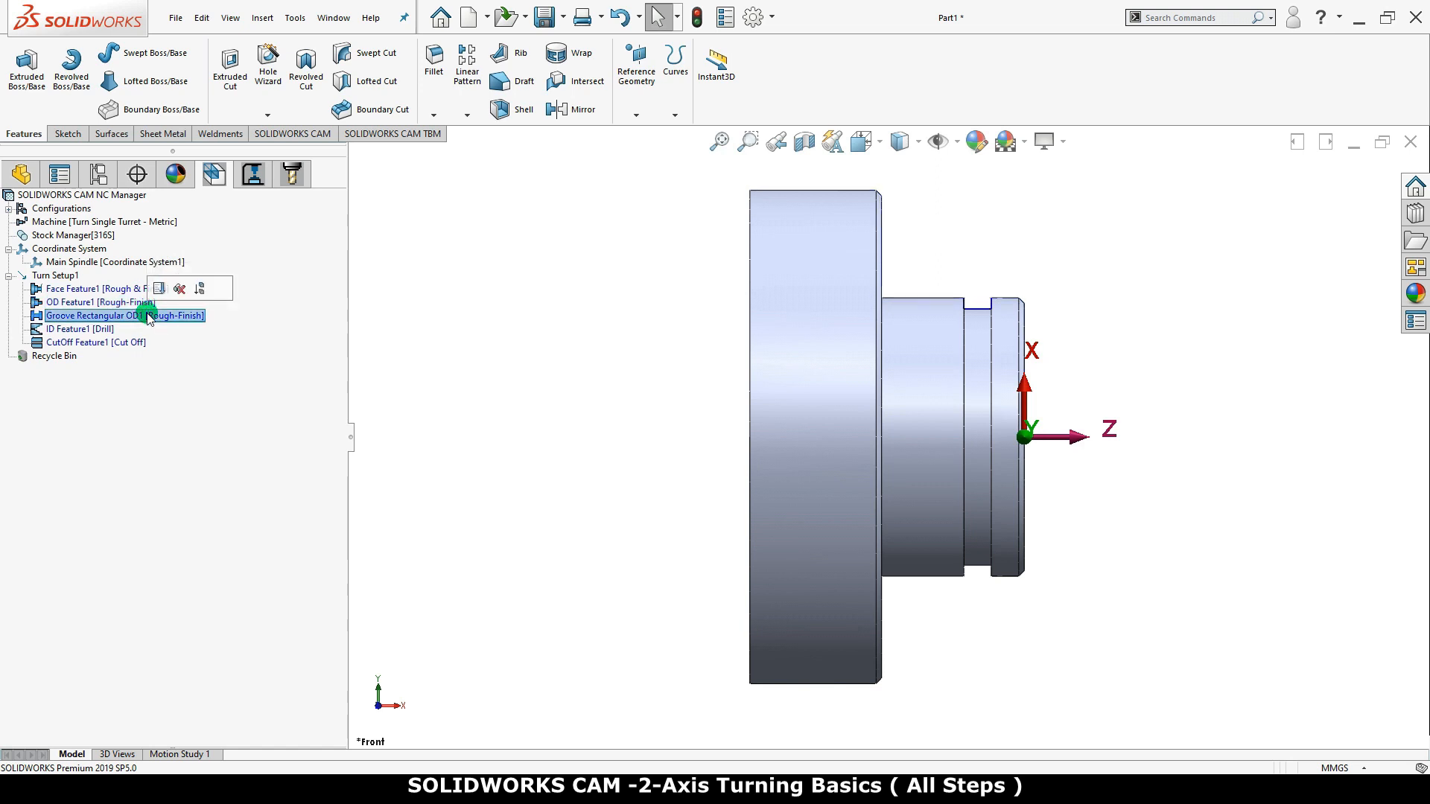
left_click(107, 330)
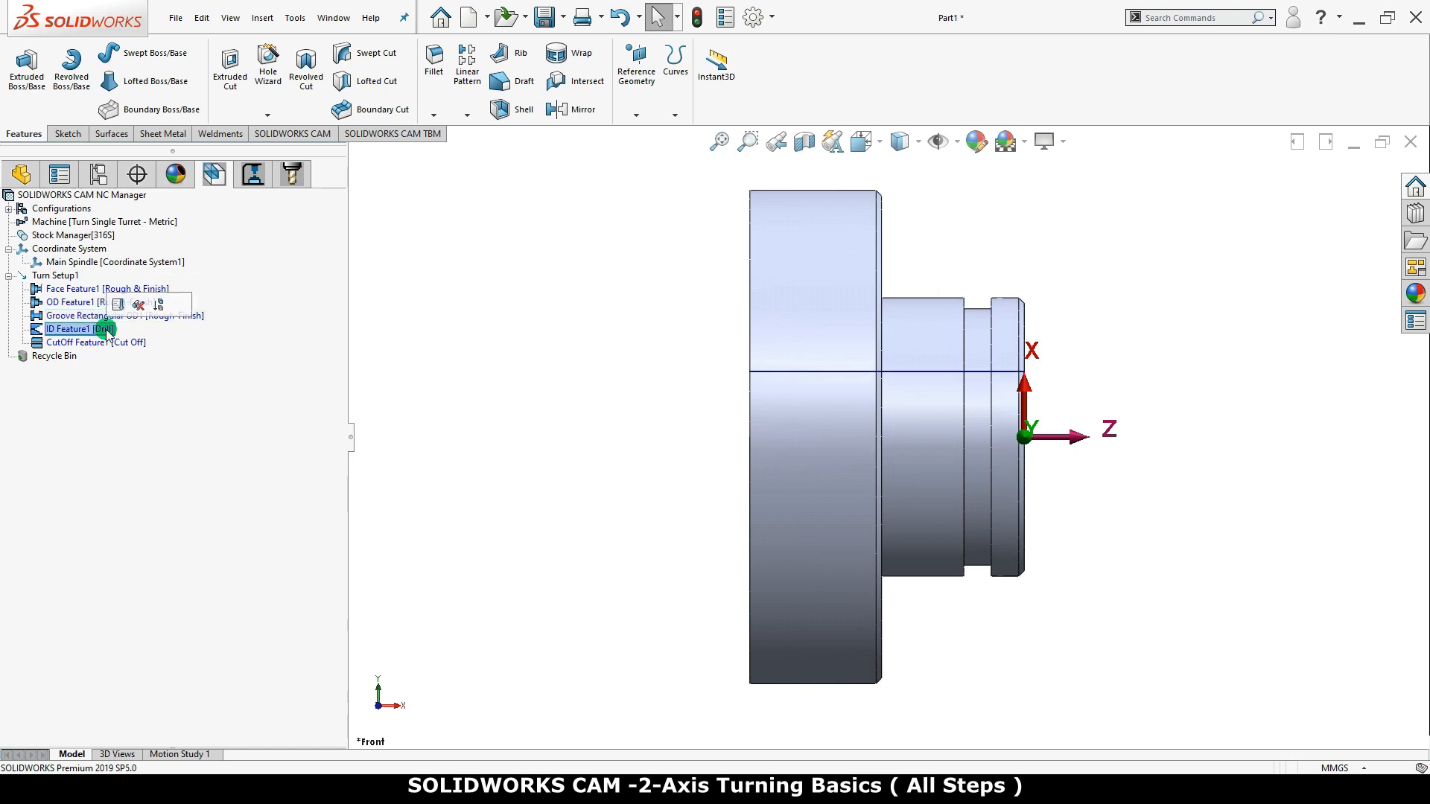
left_click(107, 343)
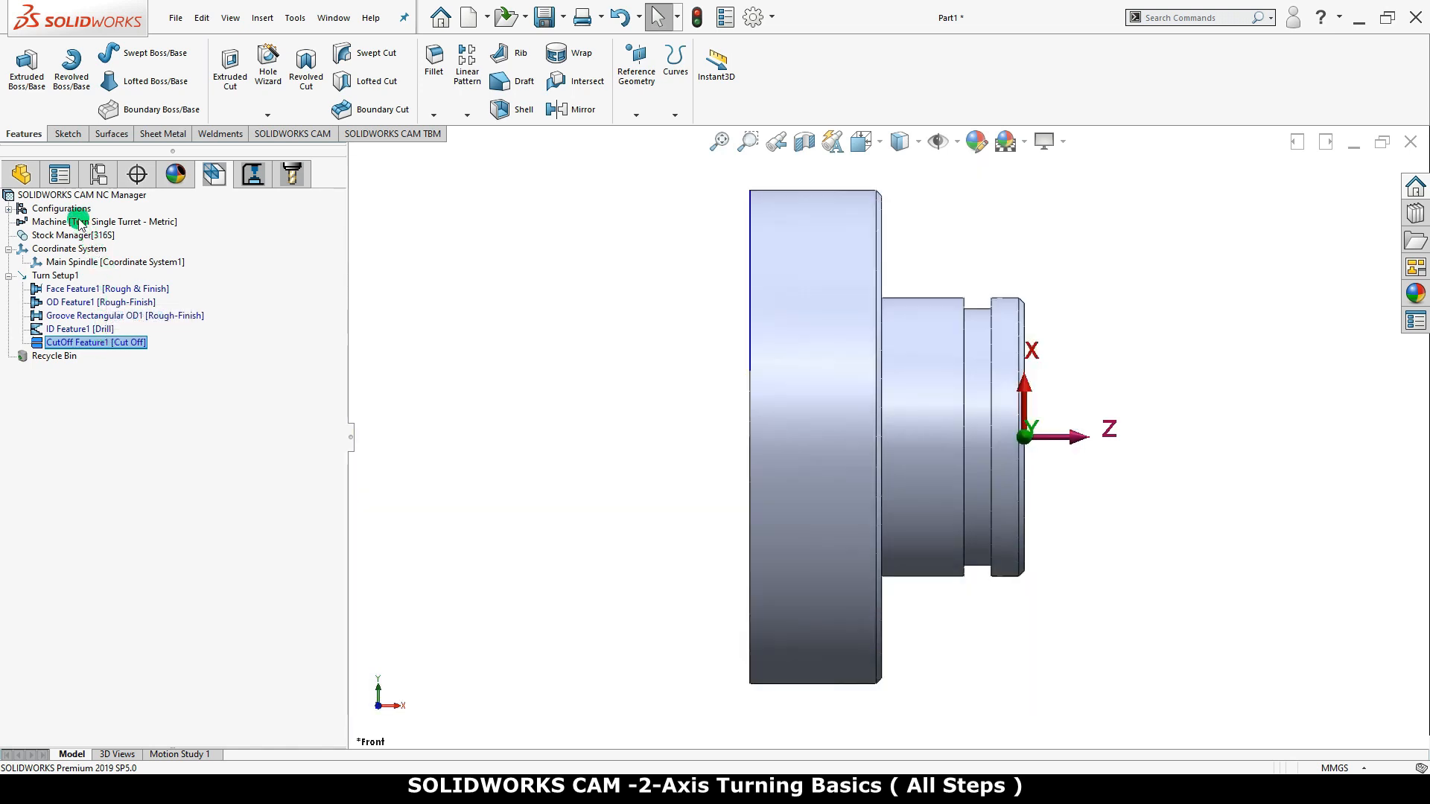
Generate the operation plan for all extracted turn features from the CAM NC Manager
right_click(105, 195)
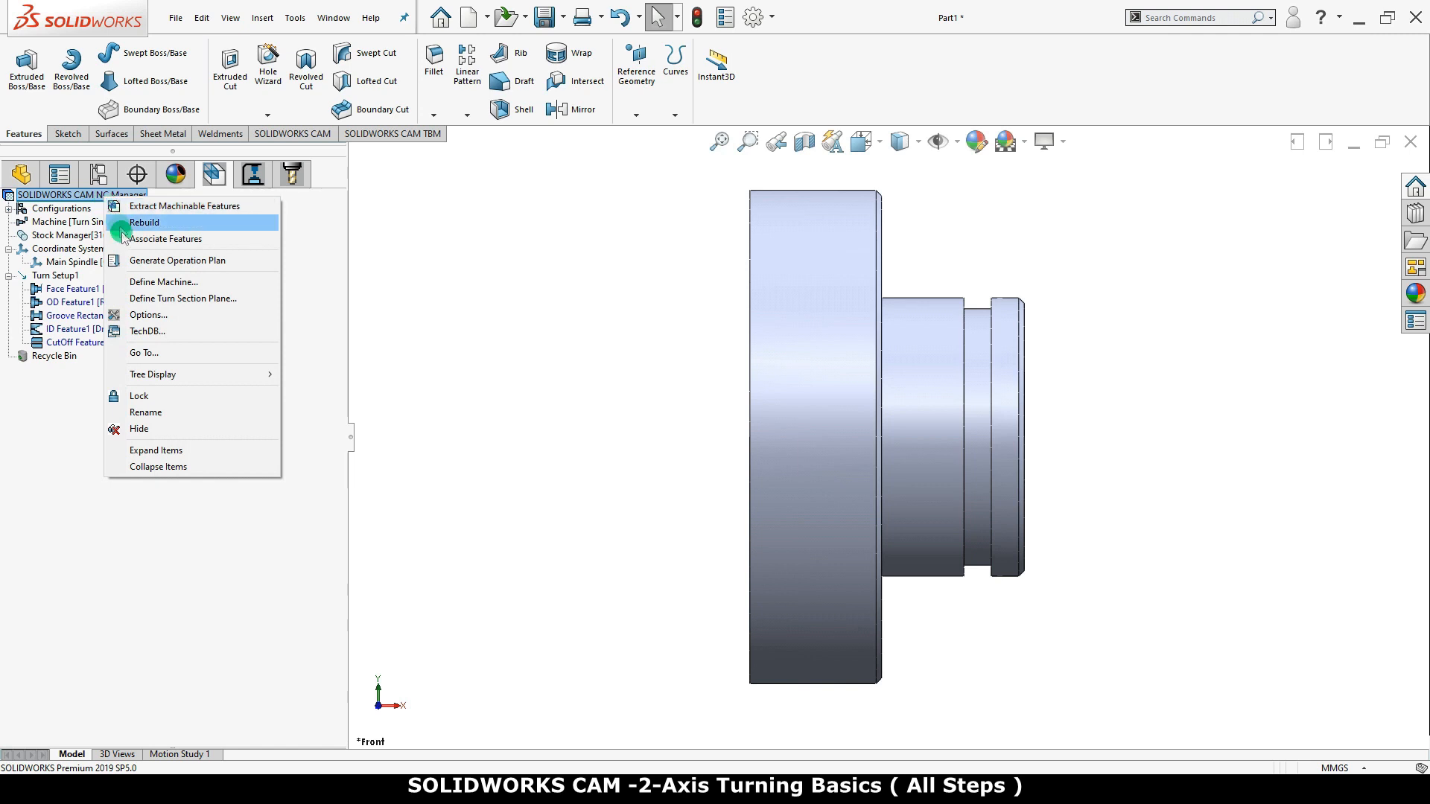
left_click(259, 264)
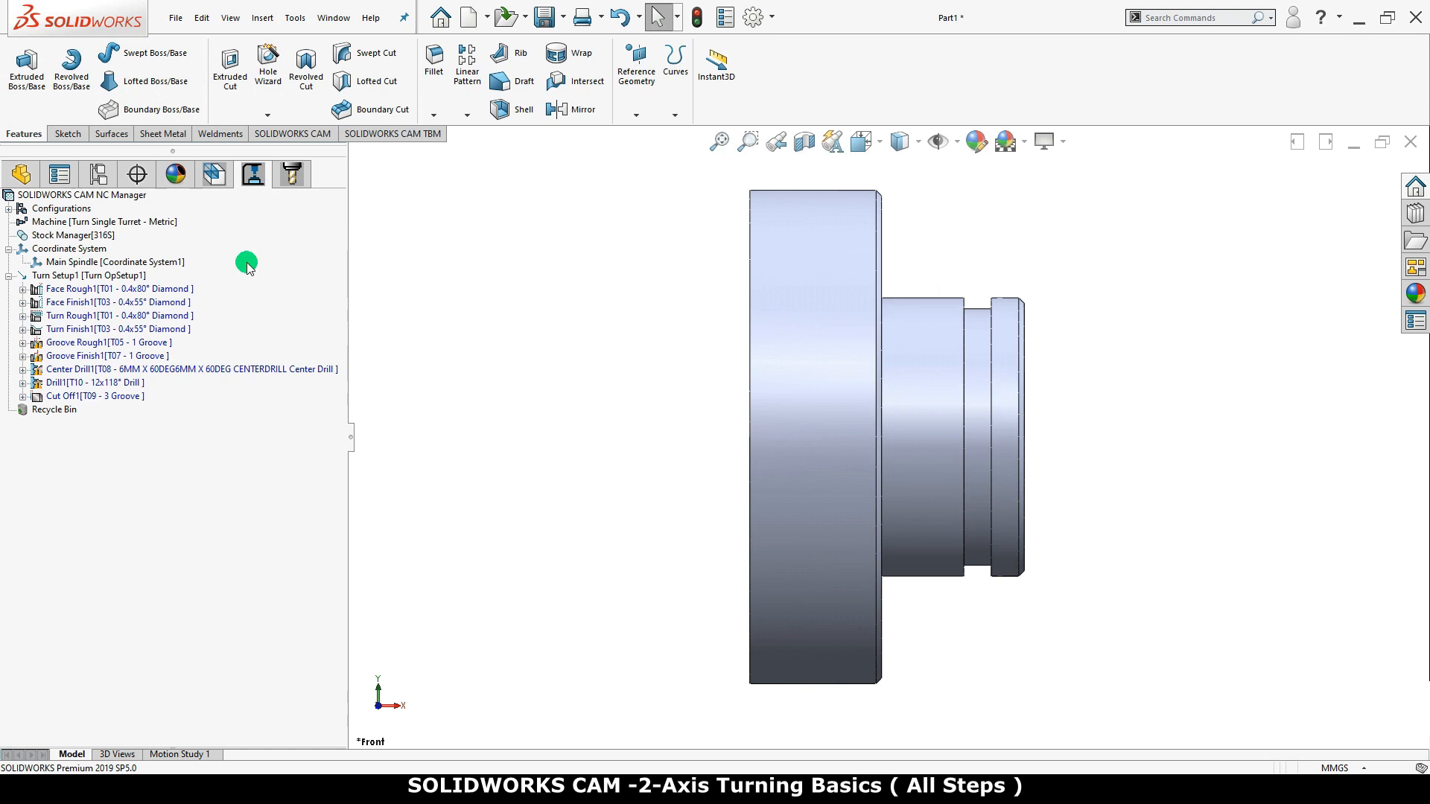
left_click(243, 247)
Check what is wrong with the Groove Rough1 and Groove Finish1 operations and clear their tool crib errors
right_click(143, 345)
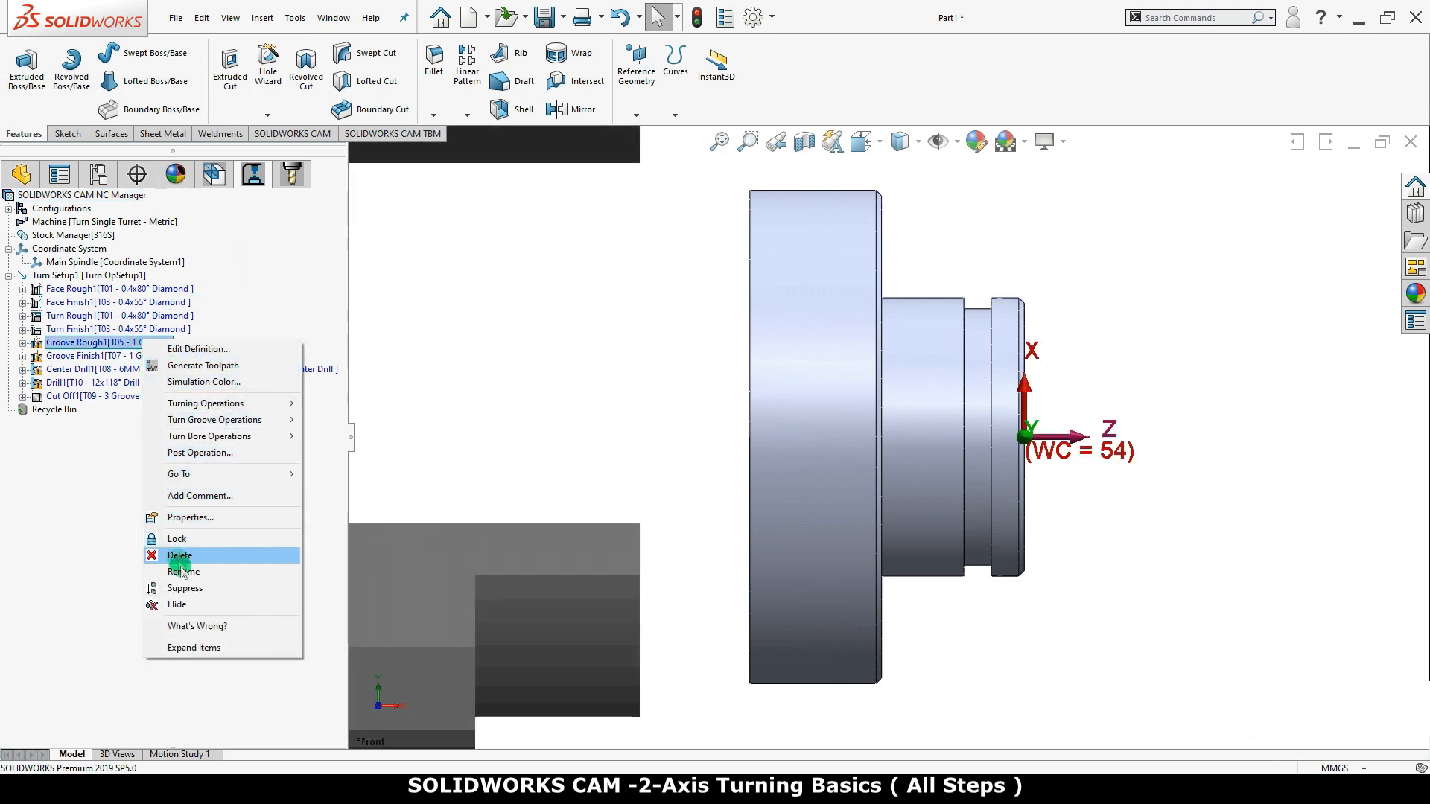
left_click(196, 627)
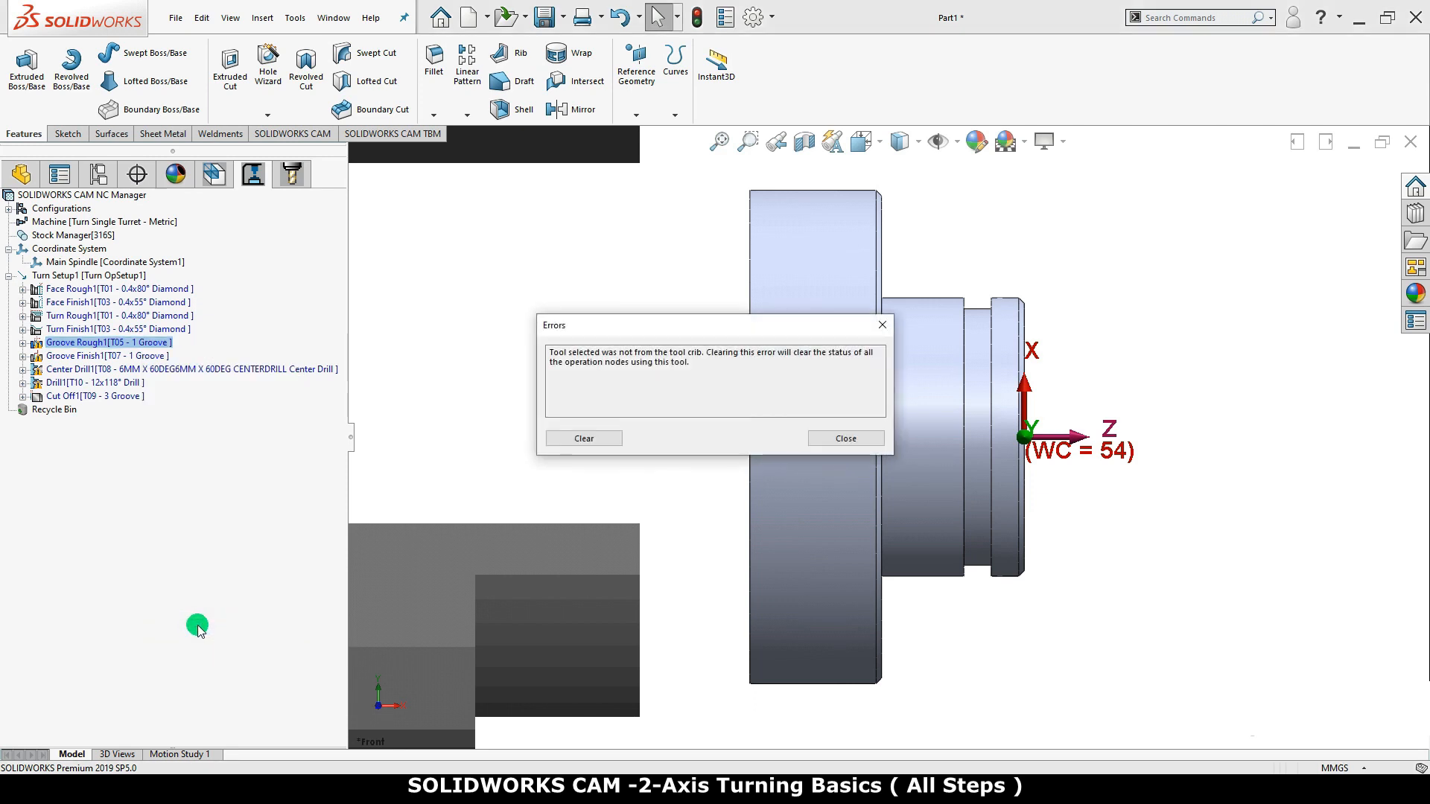
left_click(575, 439)
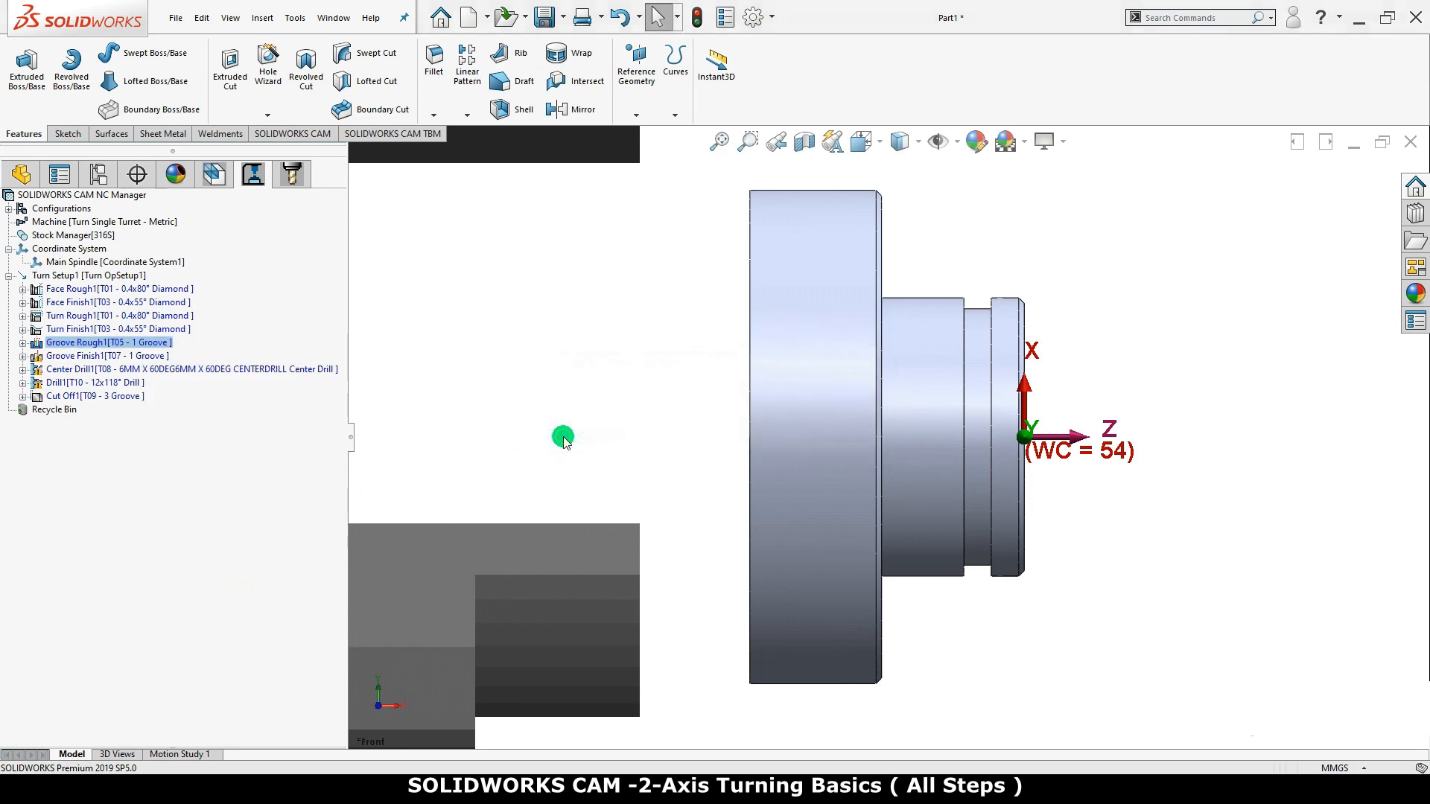
right_click(102, 356)
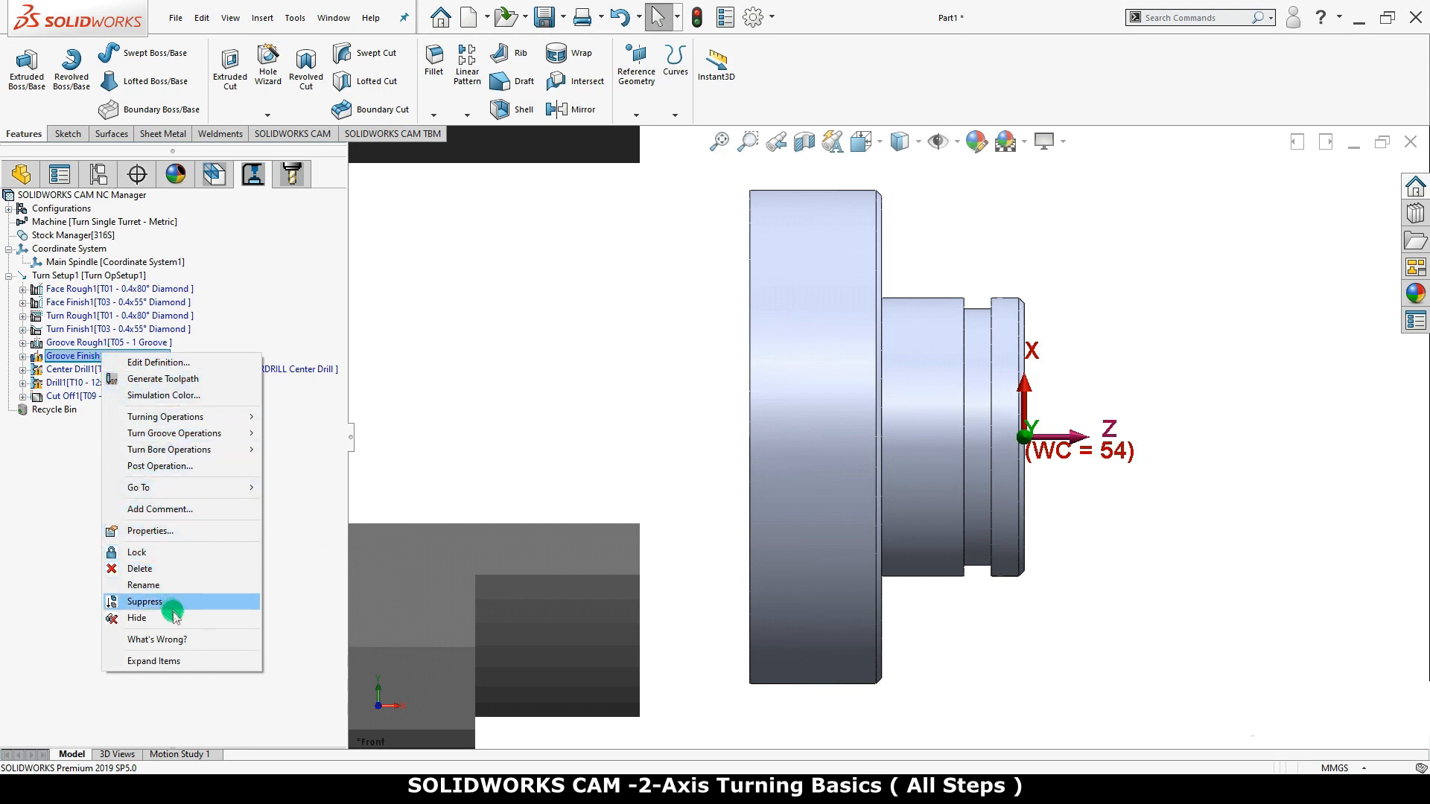
left_click(183, 640)
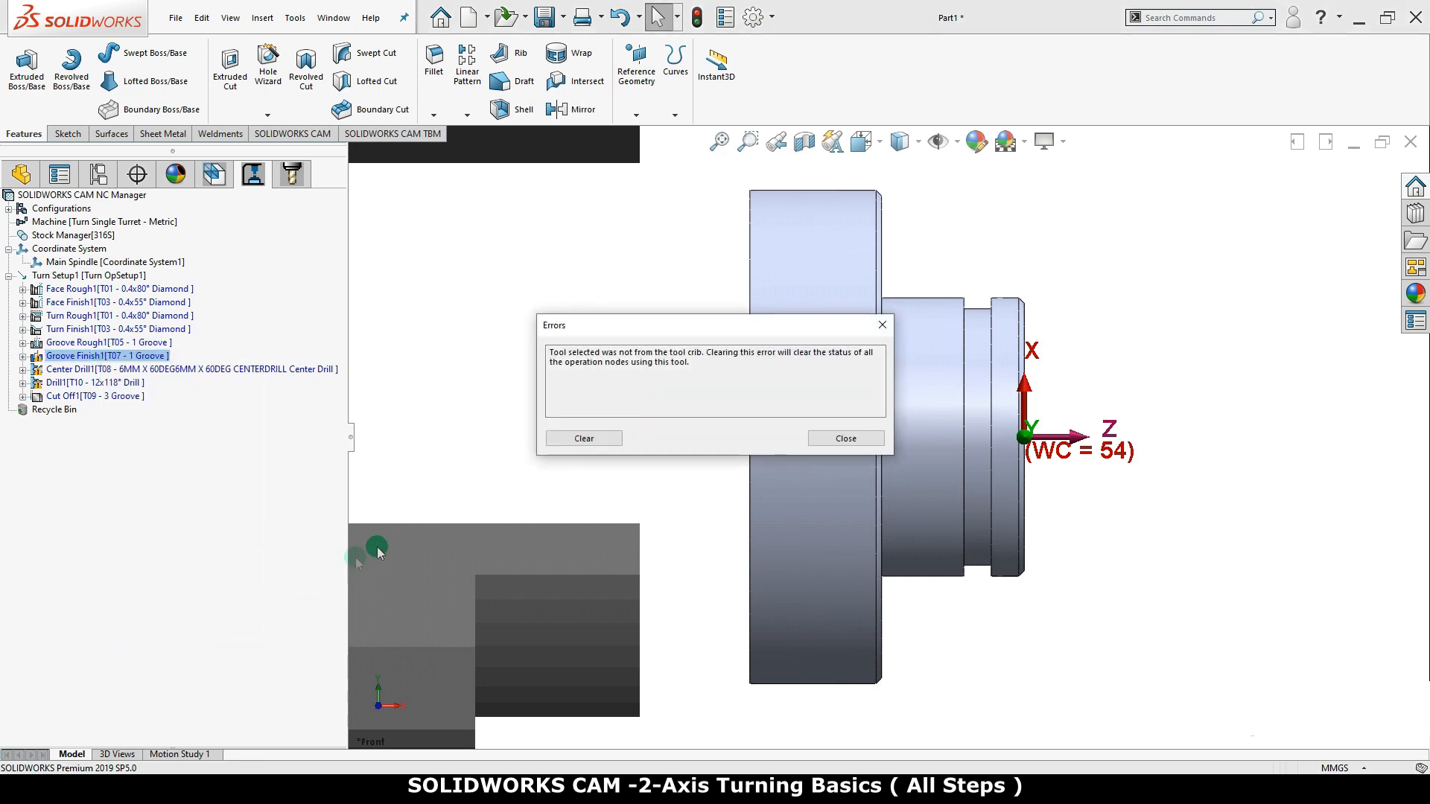
left_click(577, 440)
Check what is wrong with the Center Drill1 and Drill1 operations and clear their tool crib errors
right_click(182, 370)
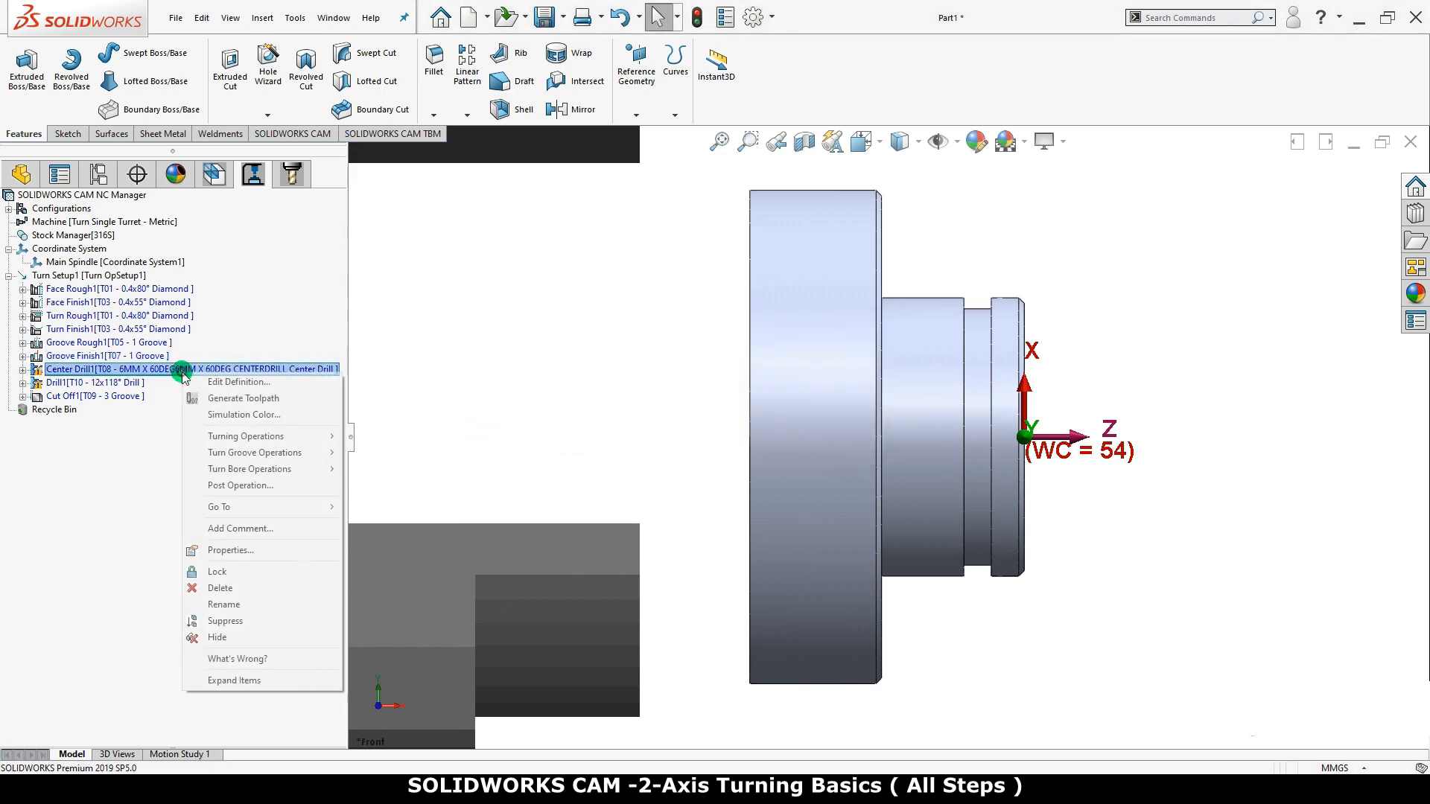
left_click(216, 659)
left_click(560, 438)
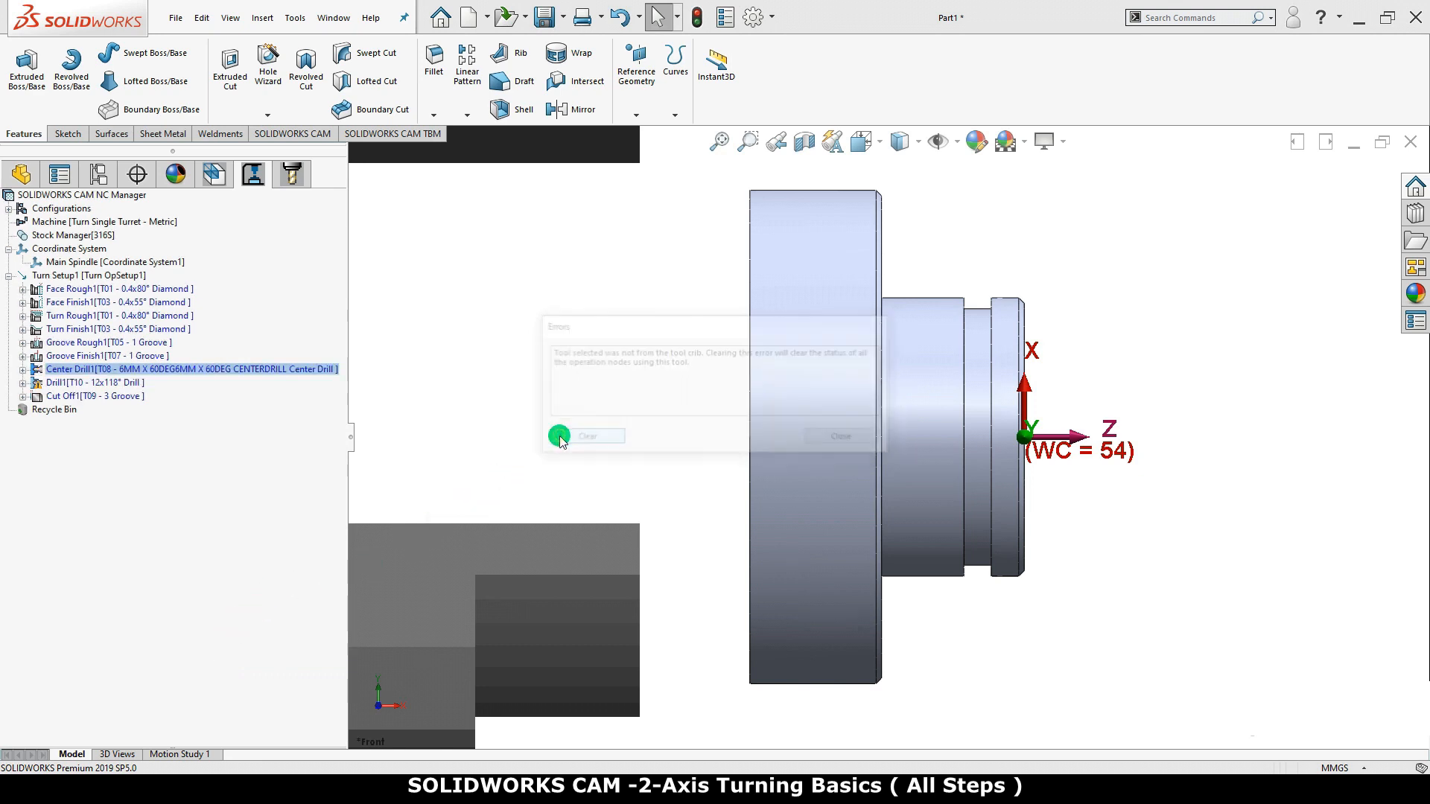
right_click(127, 383)
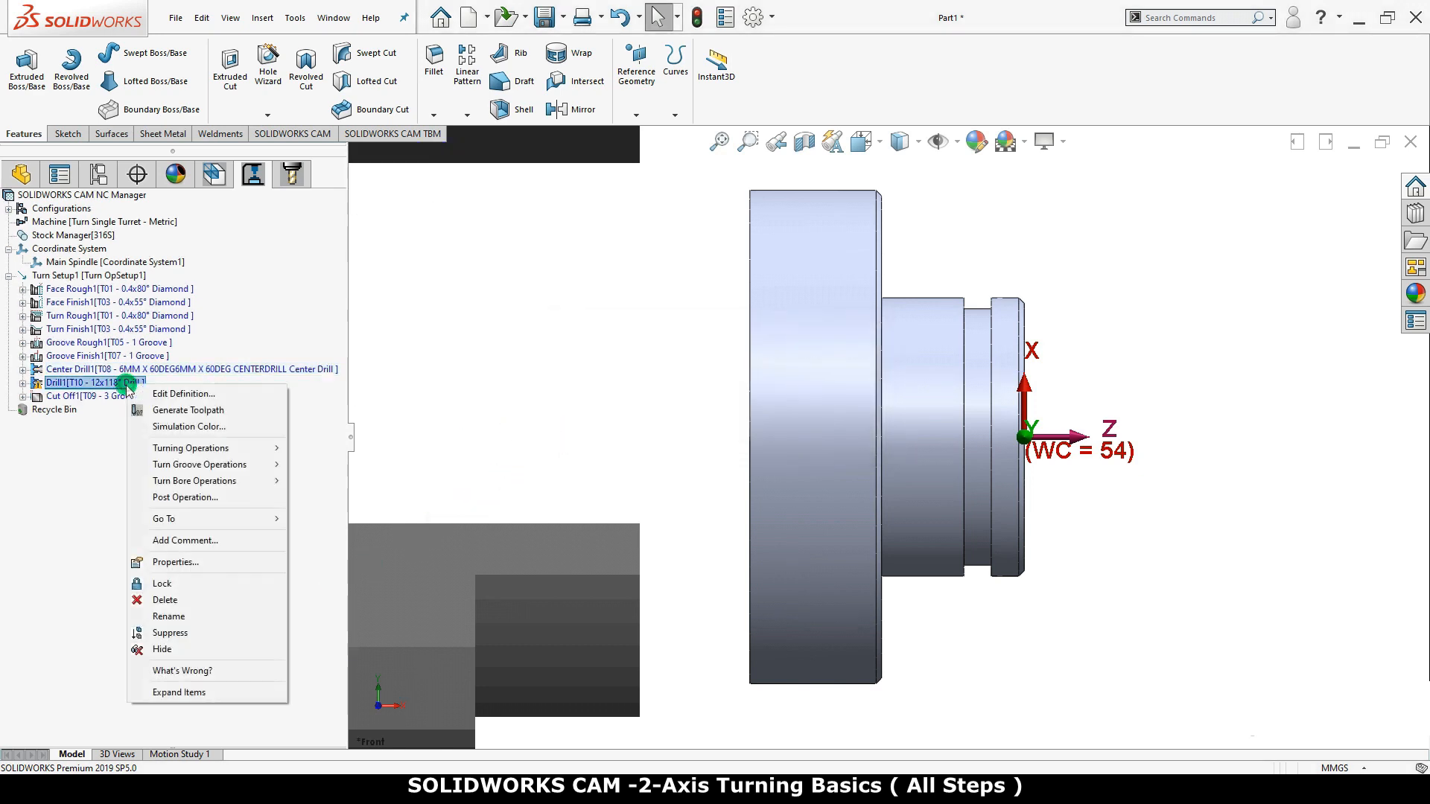
left_click(186, 671)
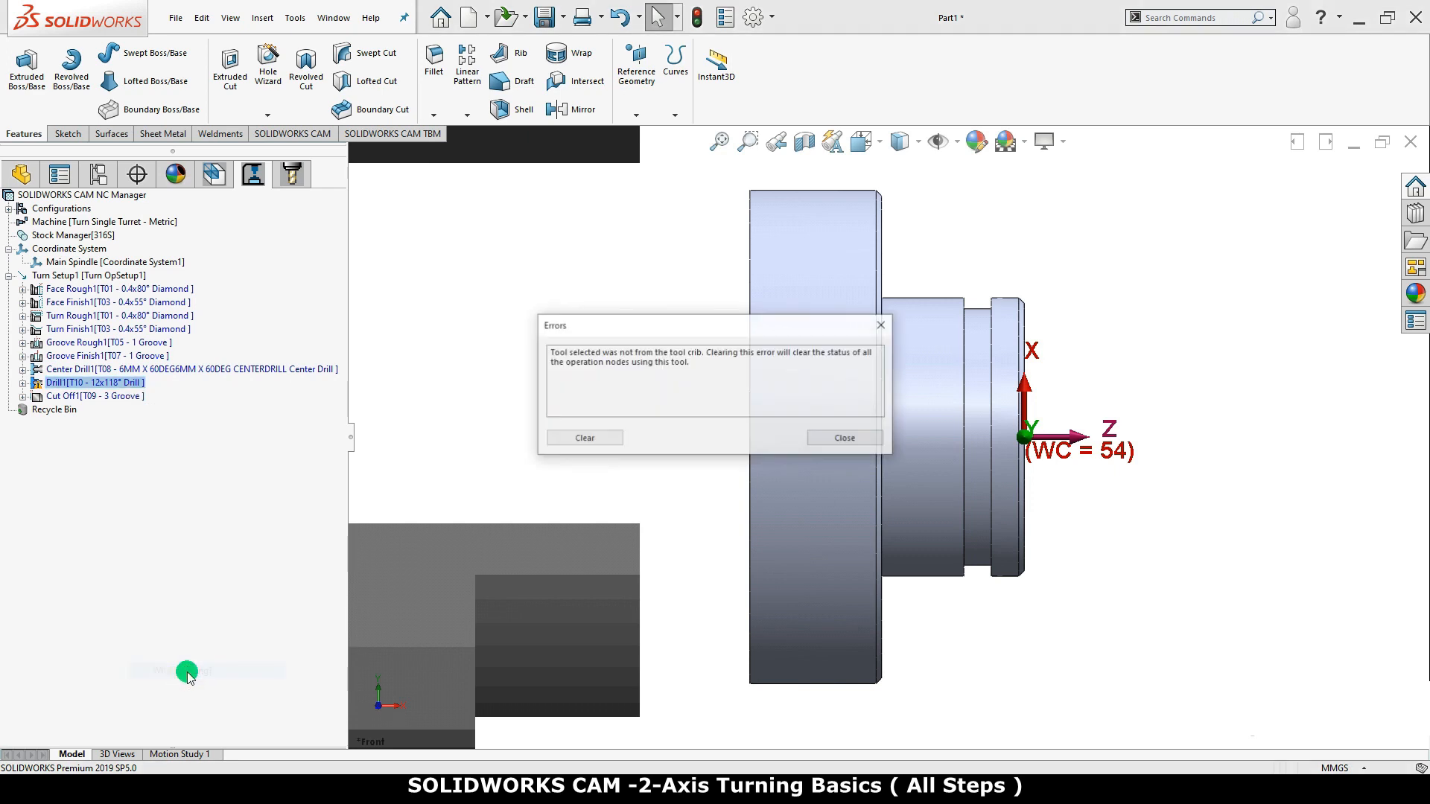
left_click(560, 438)
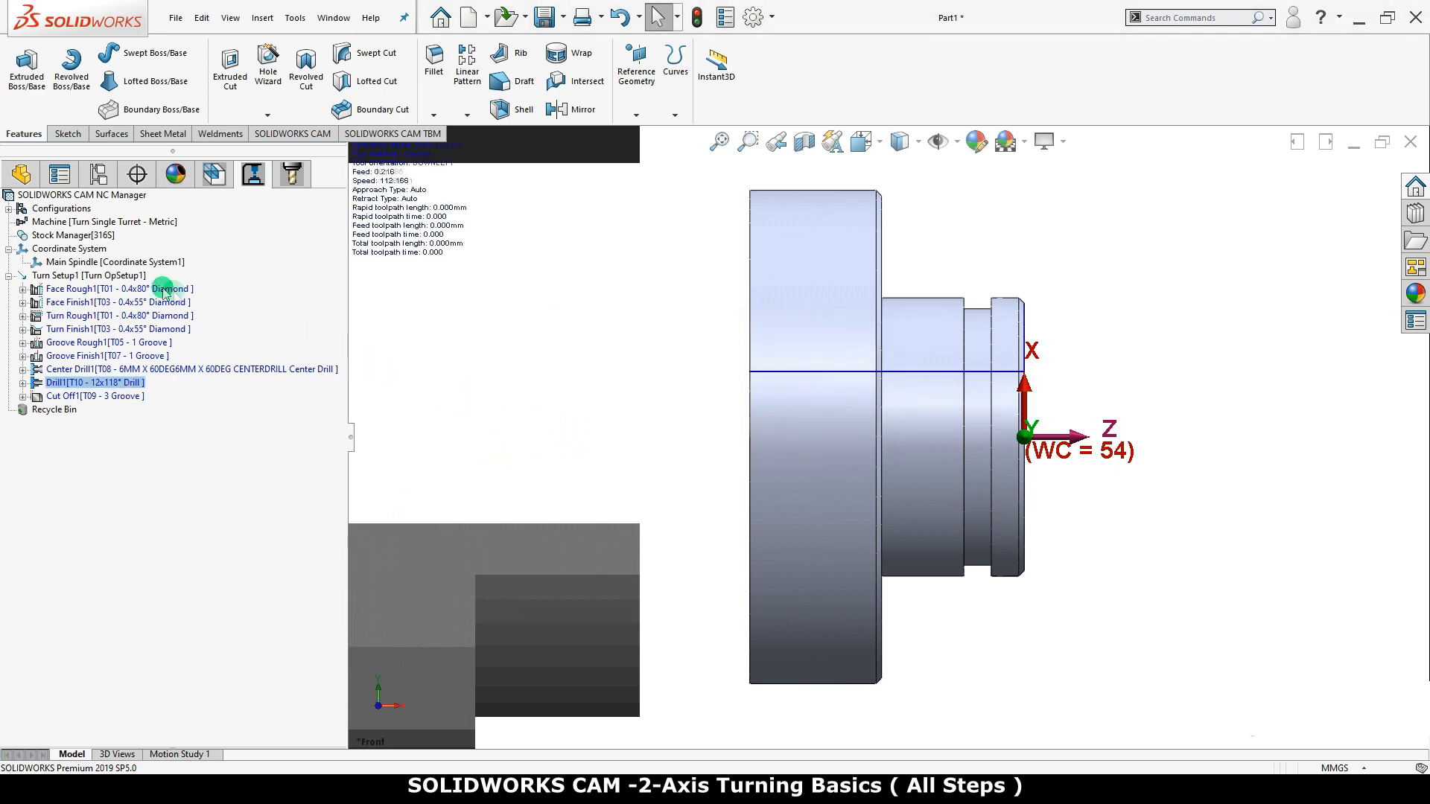
Generate the toolpaths for all operations of Turn Setup1
left_click(139, 277)
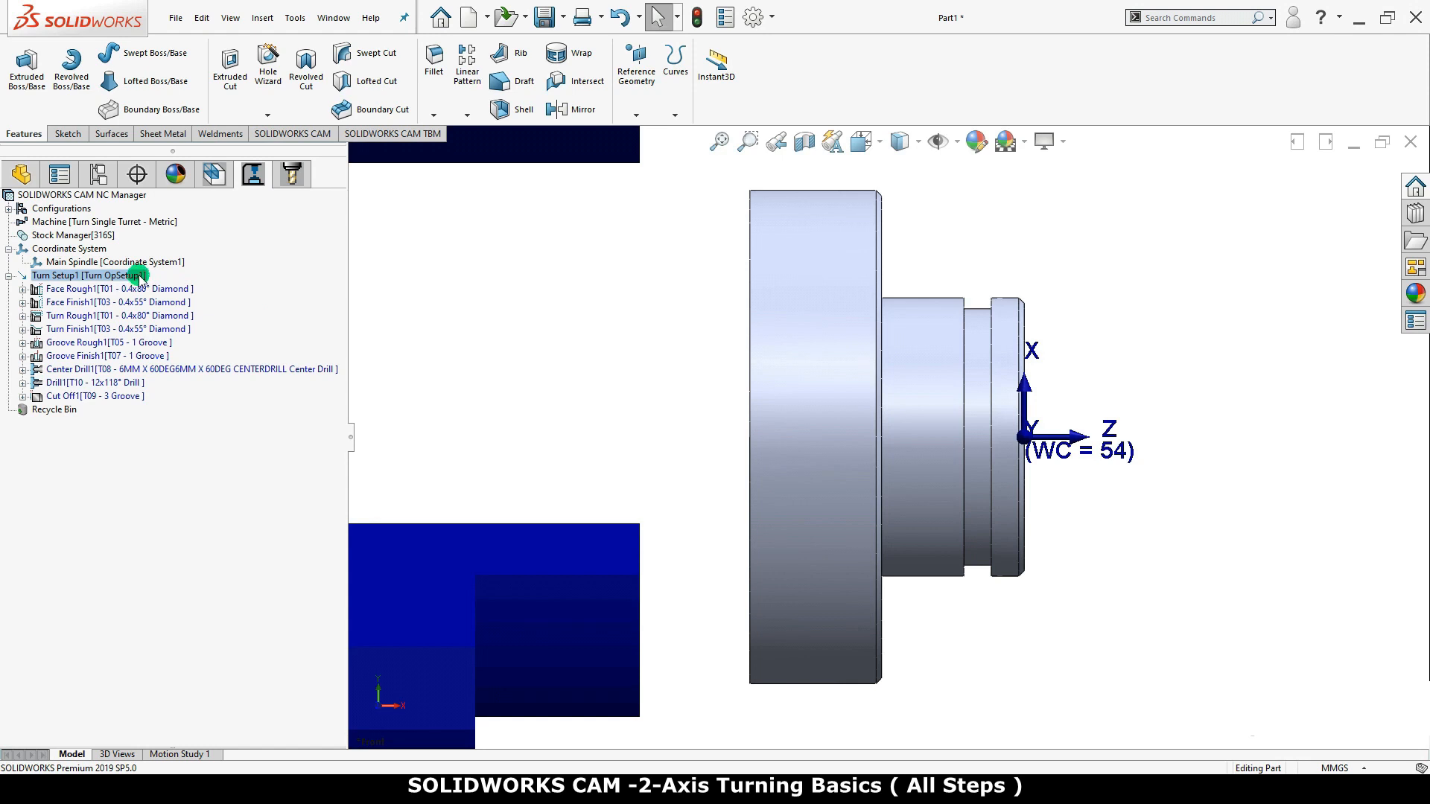
left_click(289, 134)
left_click(127, 276)
right_click(126, 277)
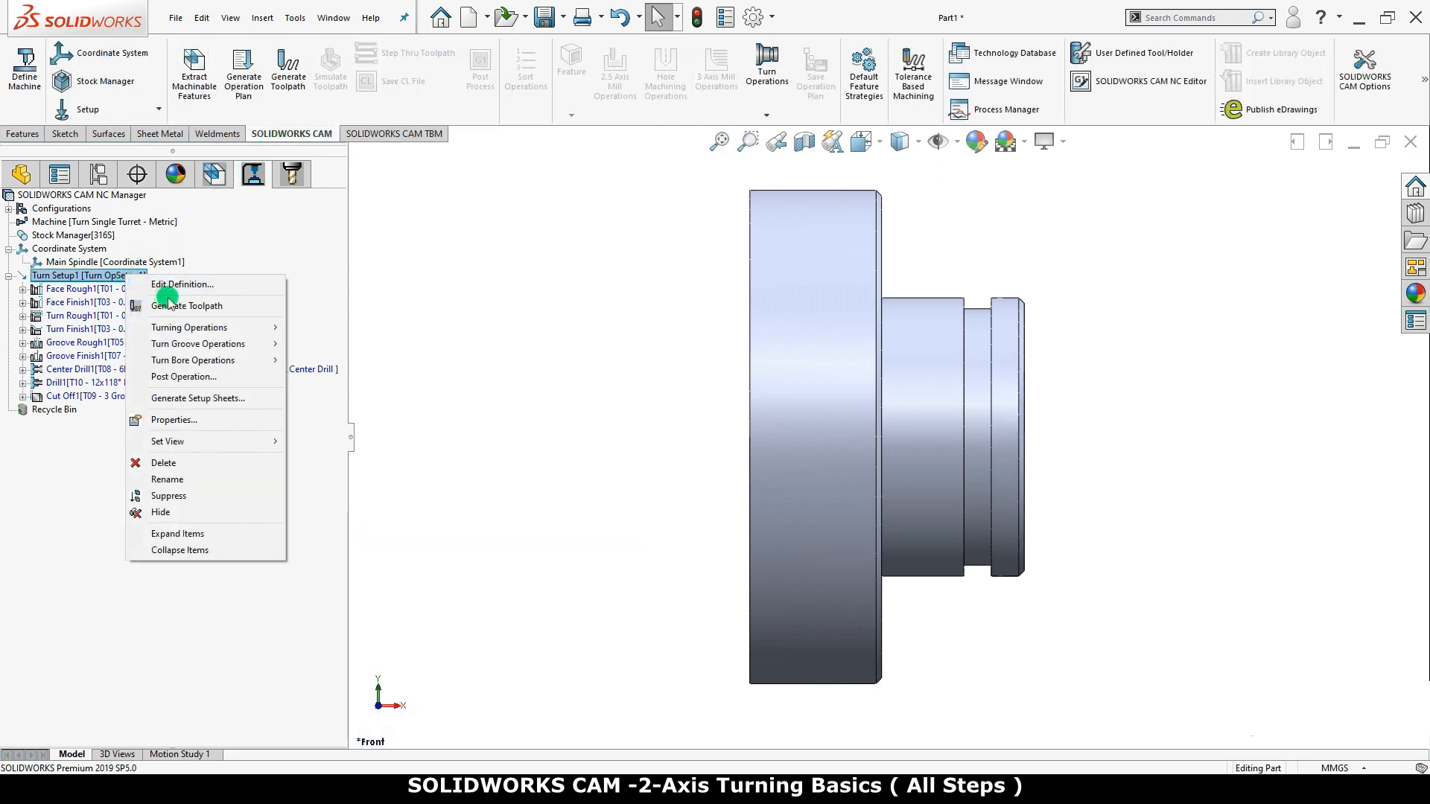
left_click(249, 307)
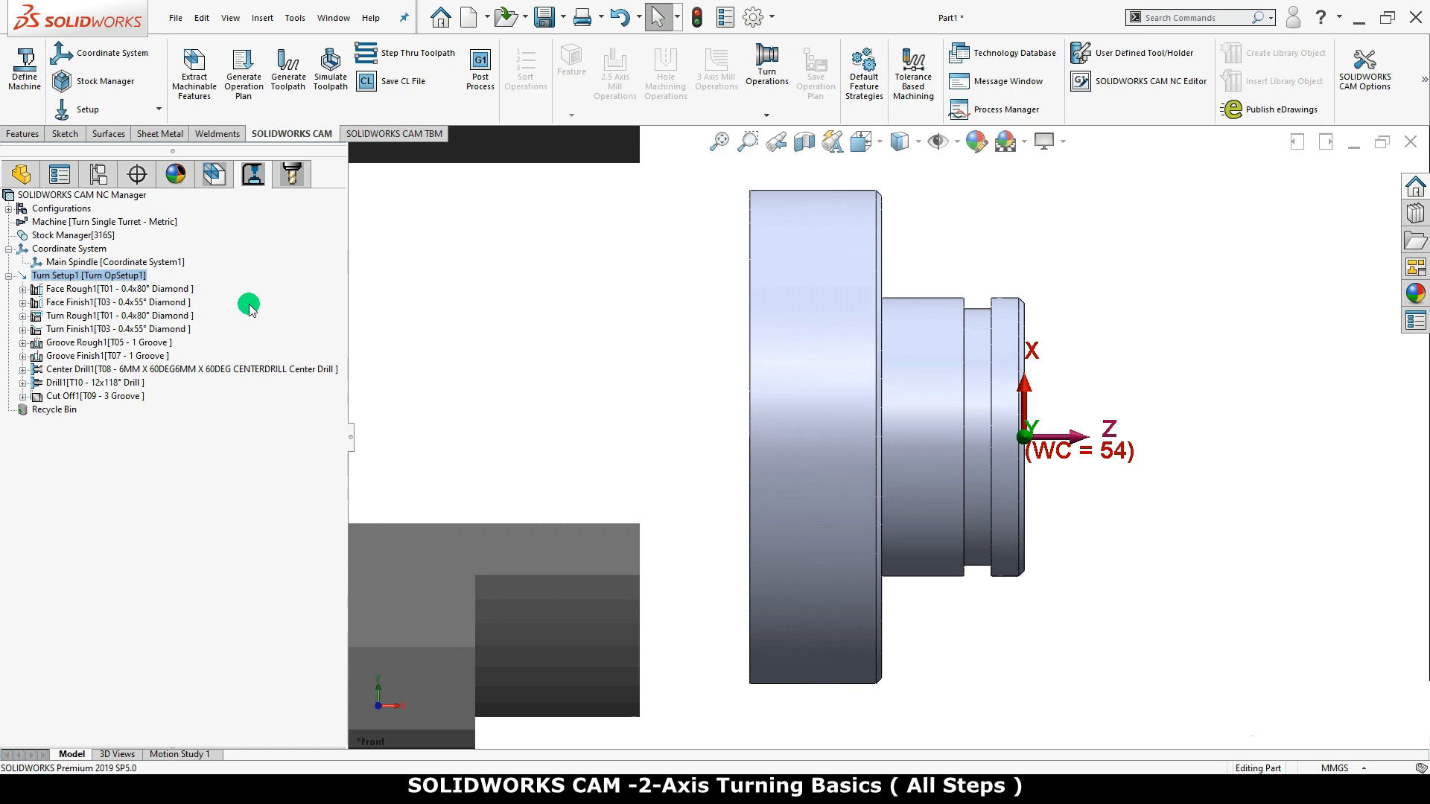
Step through the Turn Setup1 toolpaths to the end at the slowest speed, with the chuck in view, and close the playback
right_click(125, 277)
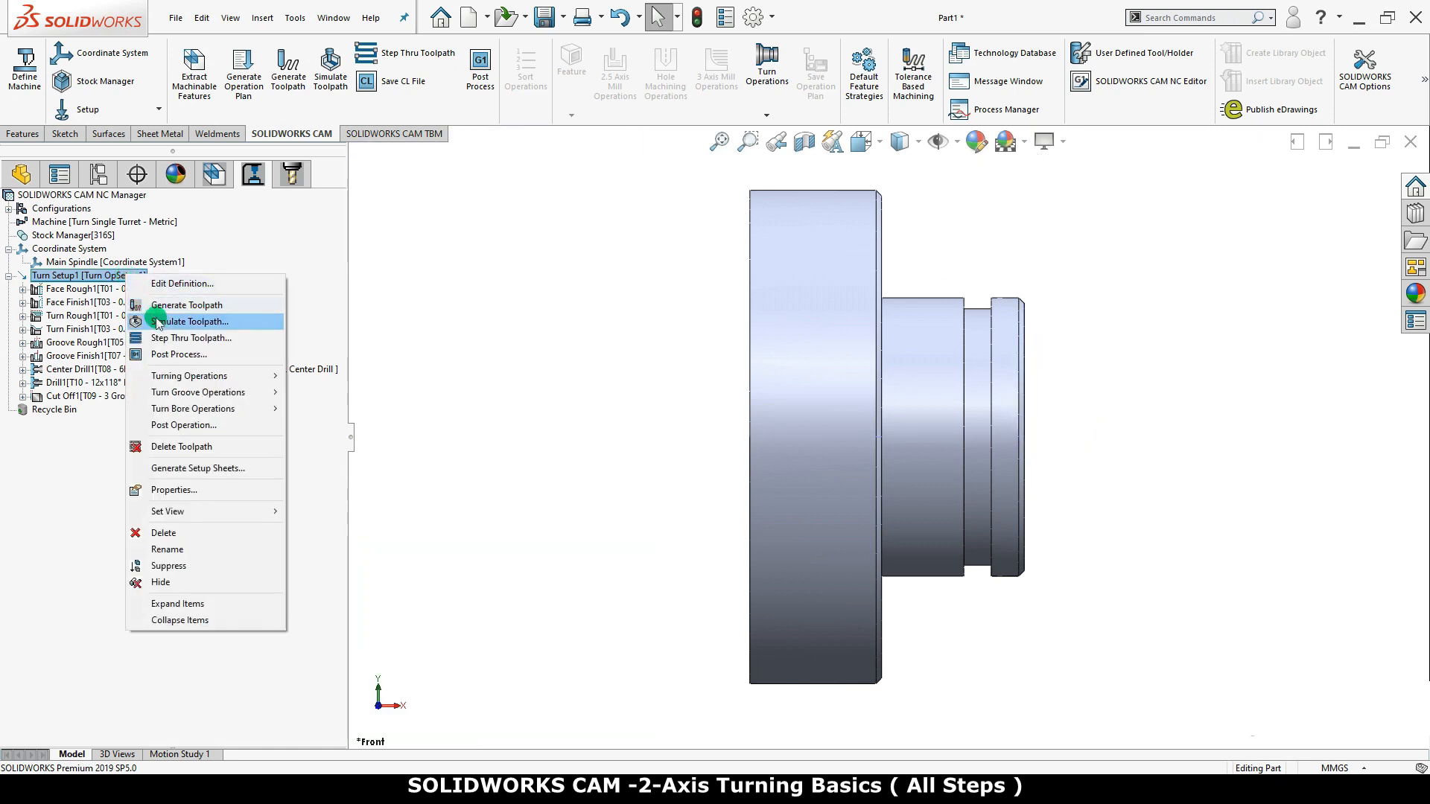
left_click(257, 339)
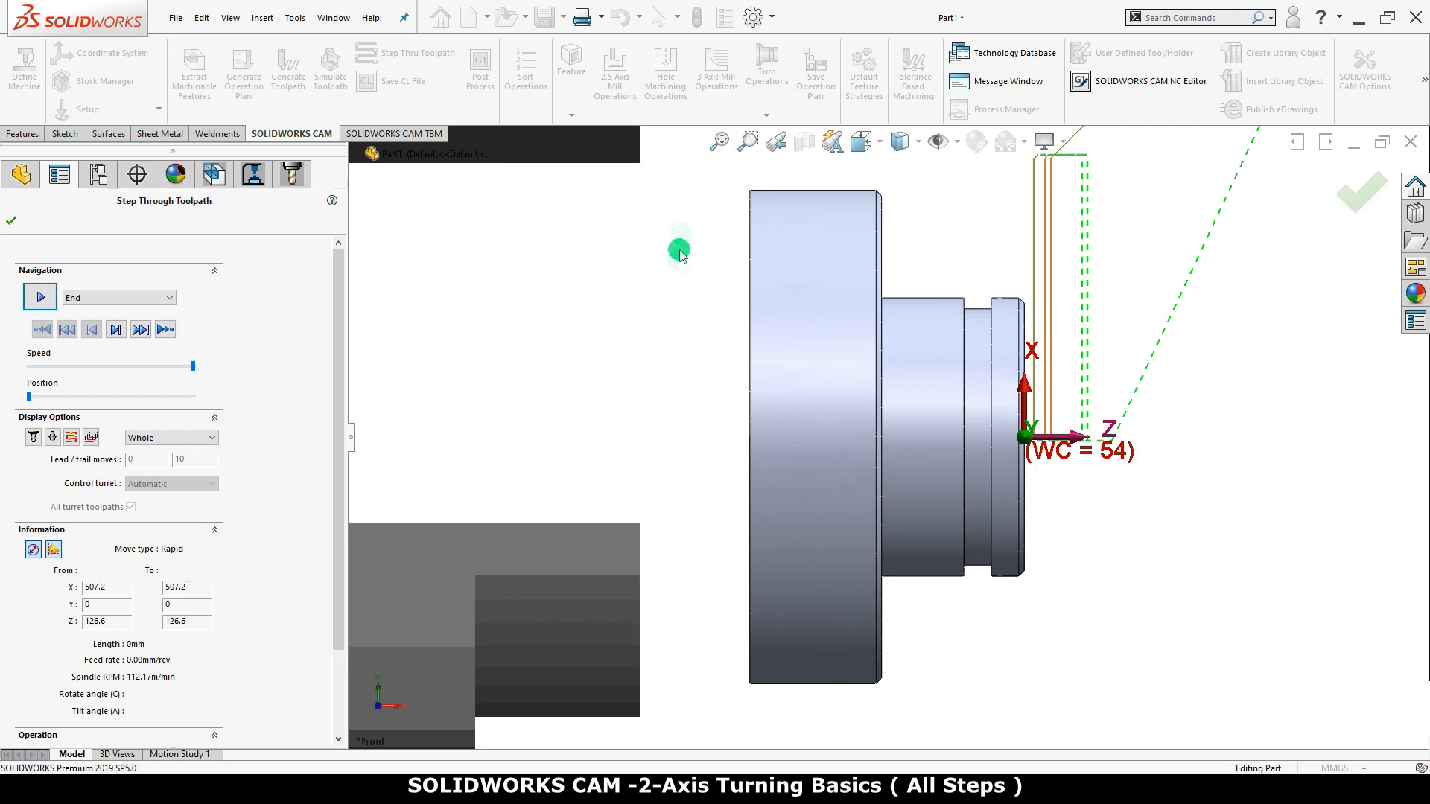
scroll(662, 315, "down", 2)
scroll(662, 317, "up", 6)
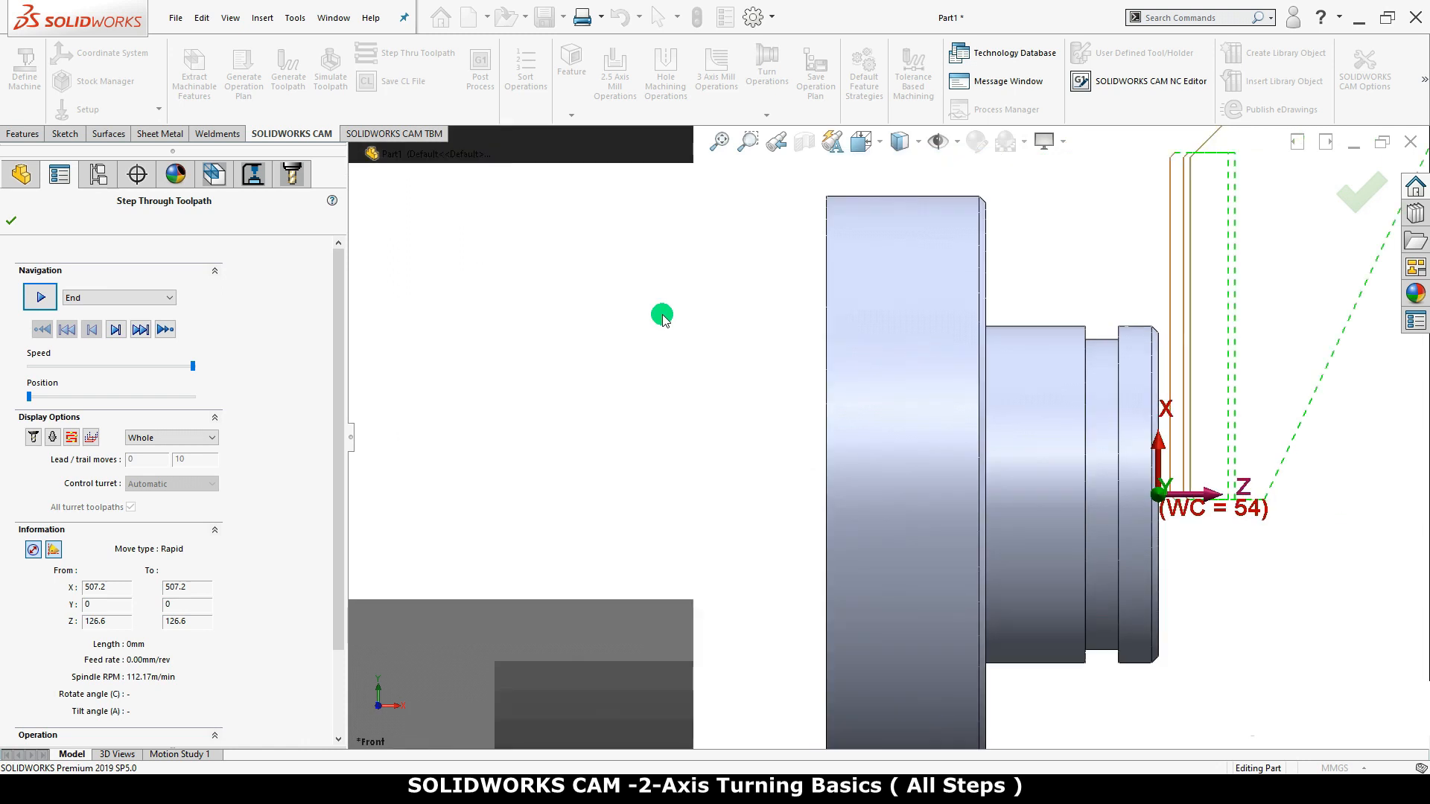
scroll(662, 321, "up", 1)
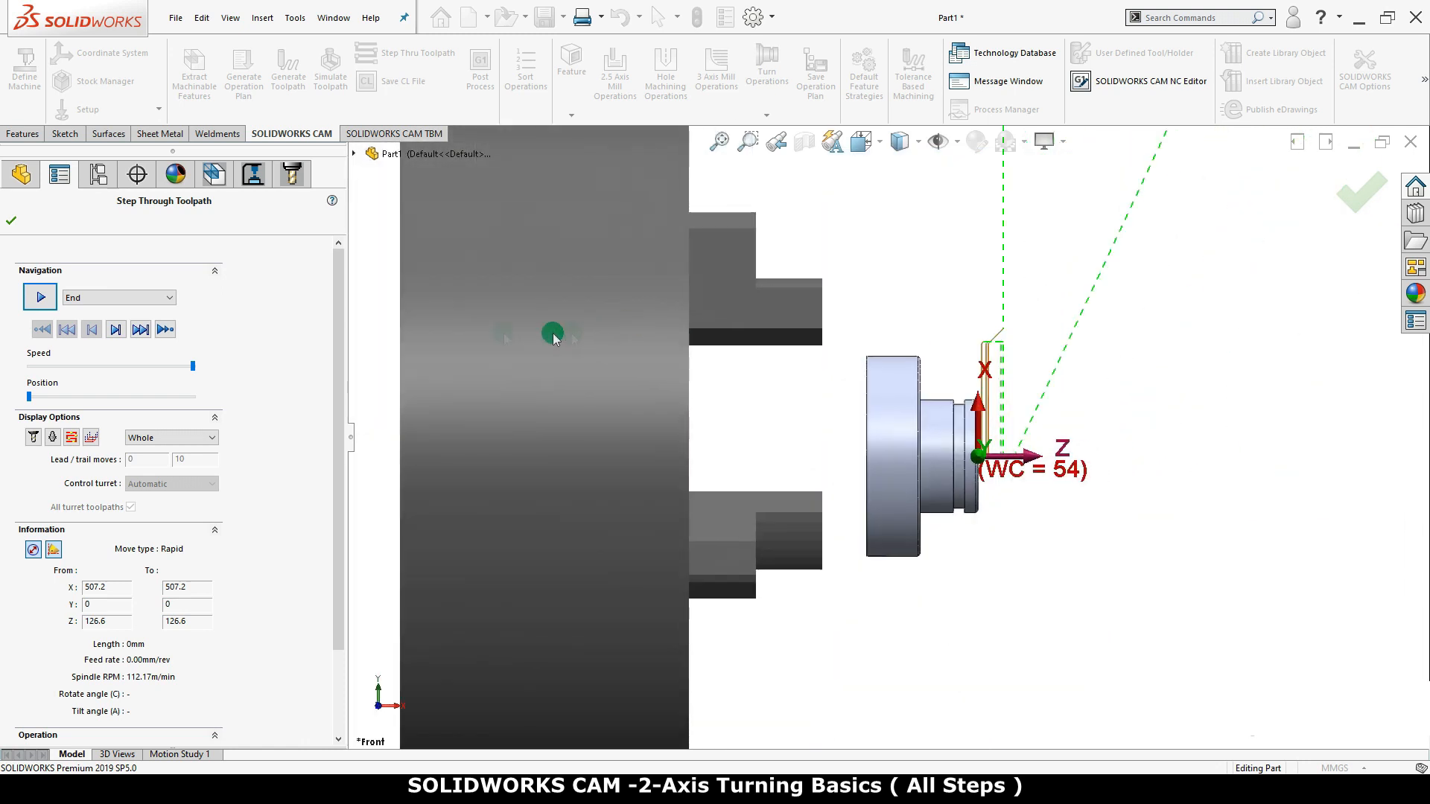
left_click_drag(193, 366, 29, 372)
left_click(41, 299)
left_click(40, 299)
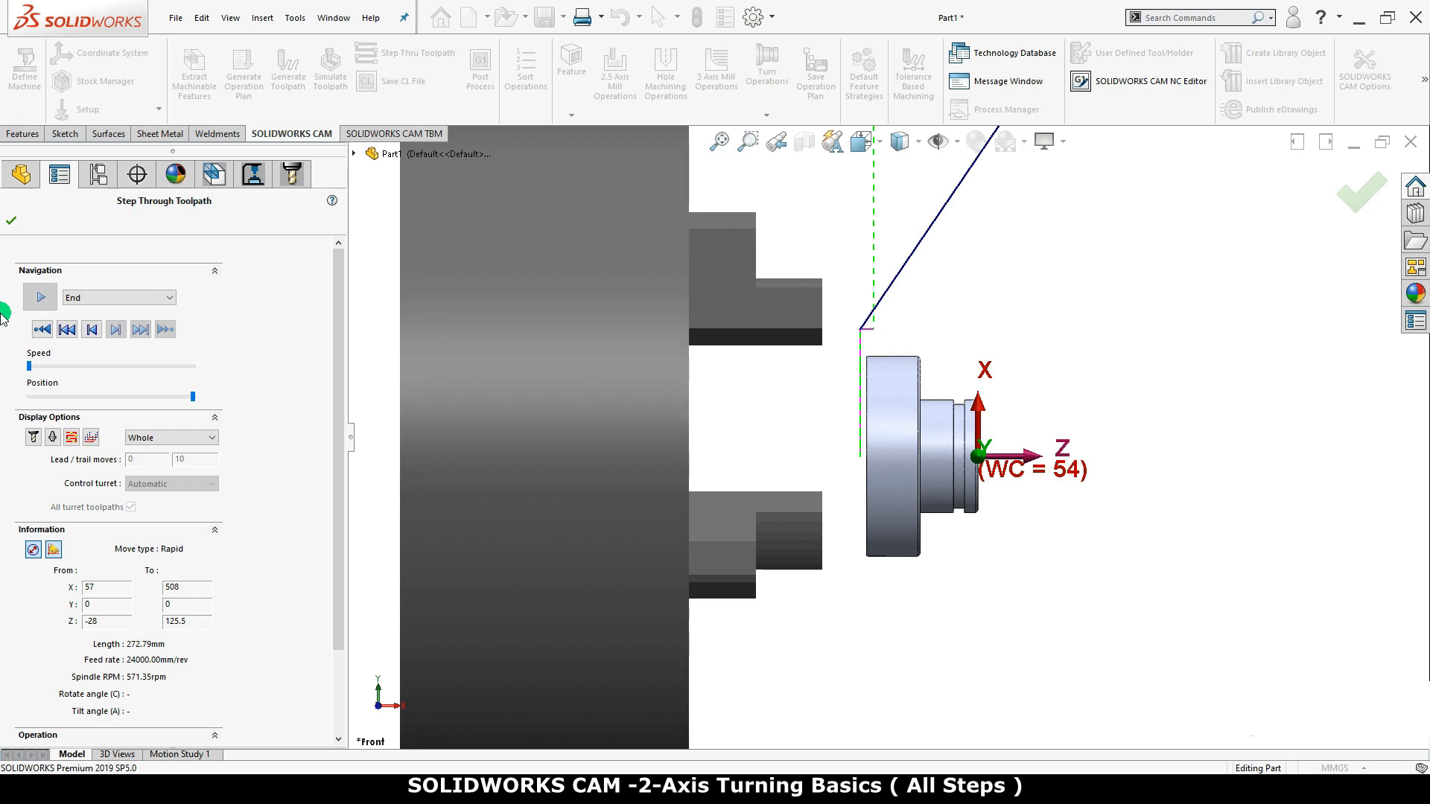
left_click(9, 223)
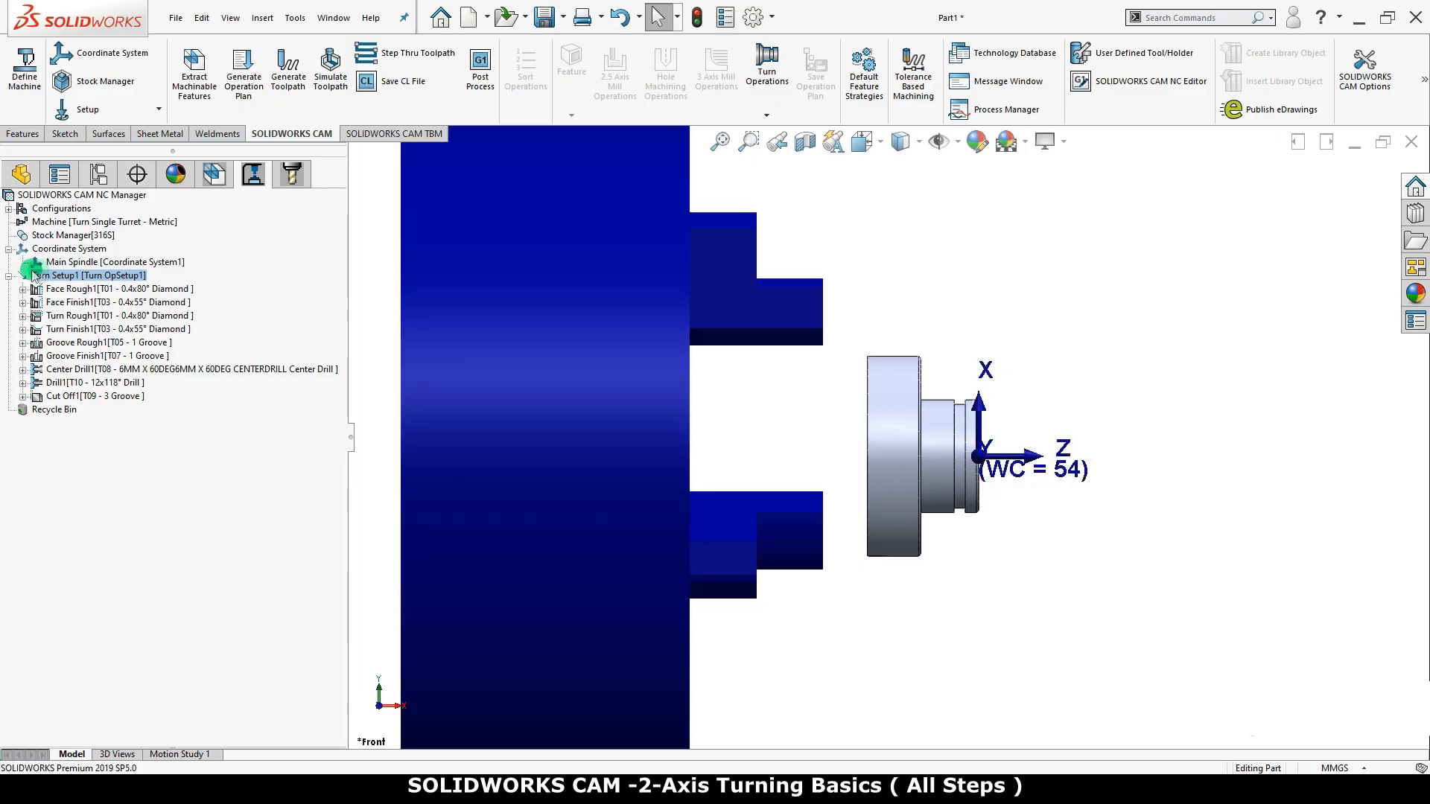
Run the toolpath simulation of Turn Setup1 with playback set to End
right_click(123, 277)
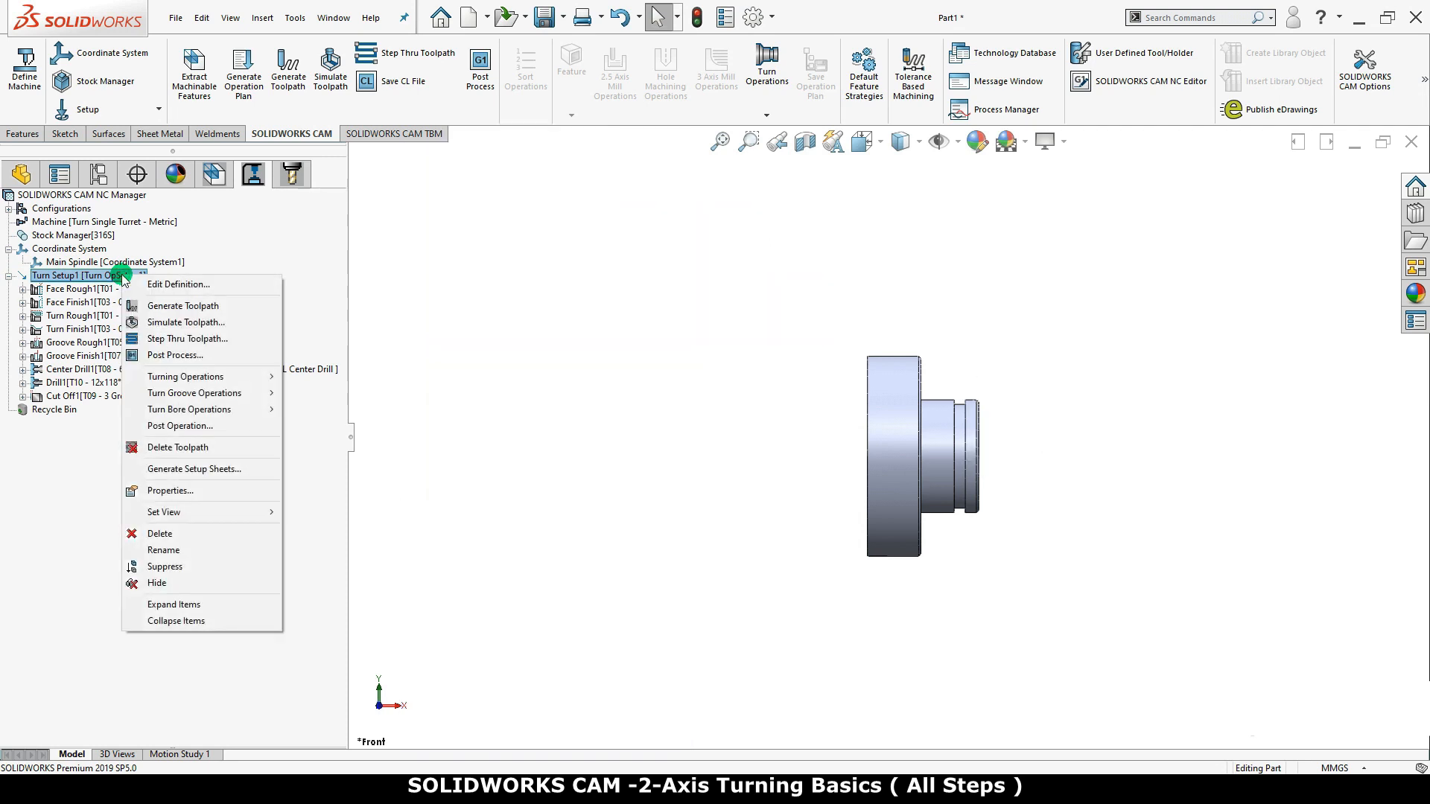
left_click(260, 325)
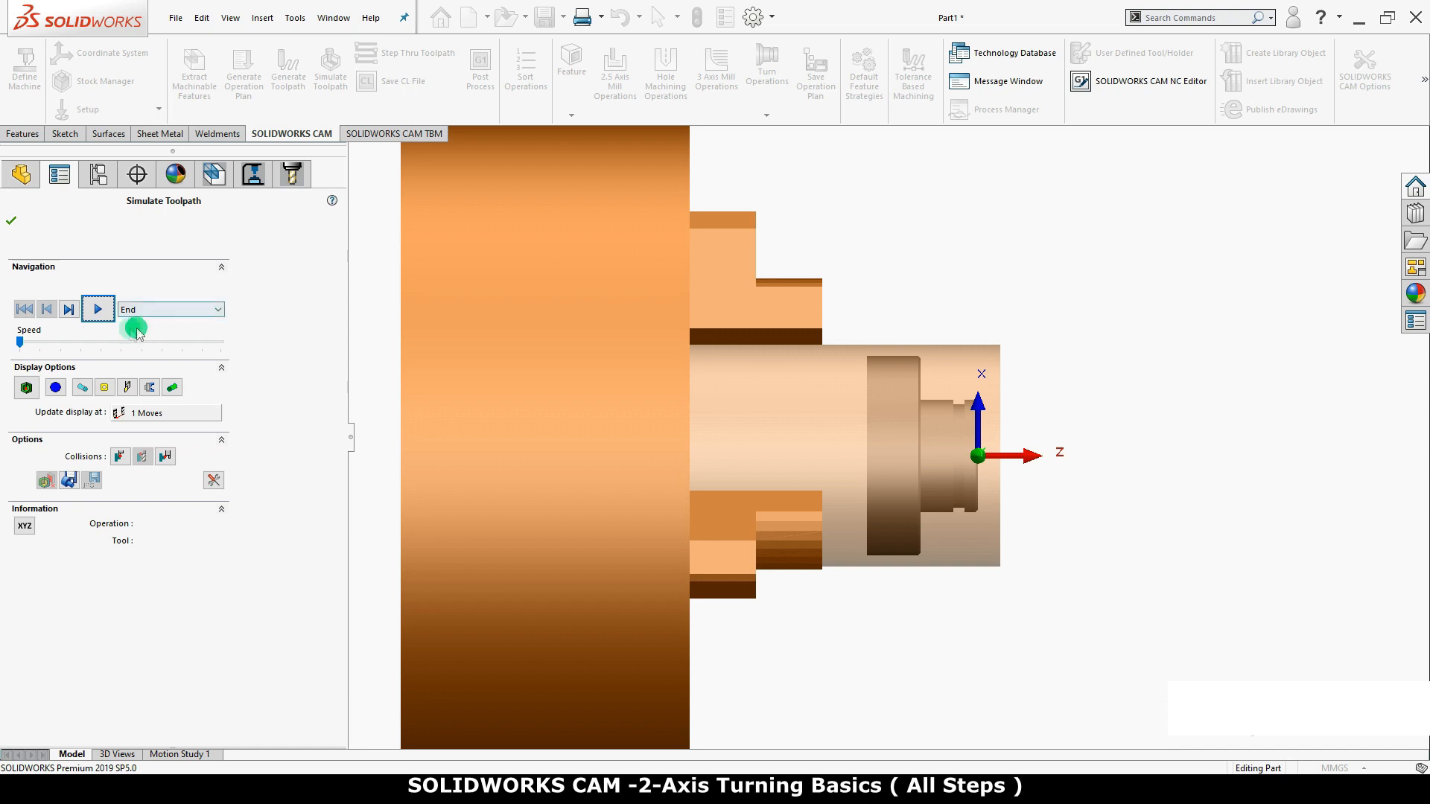
left_click(169, 308)
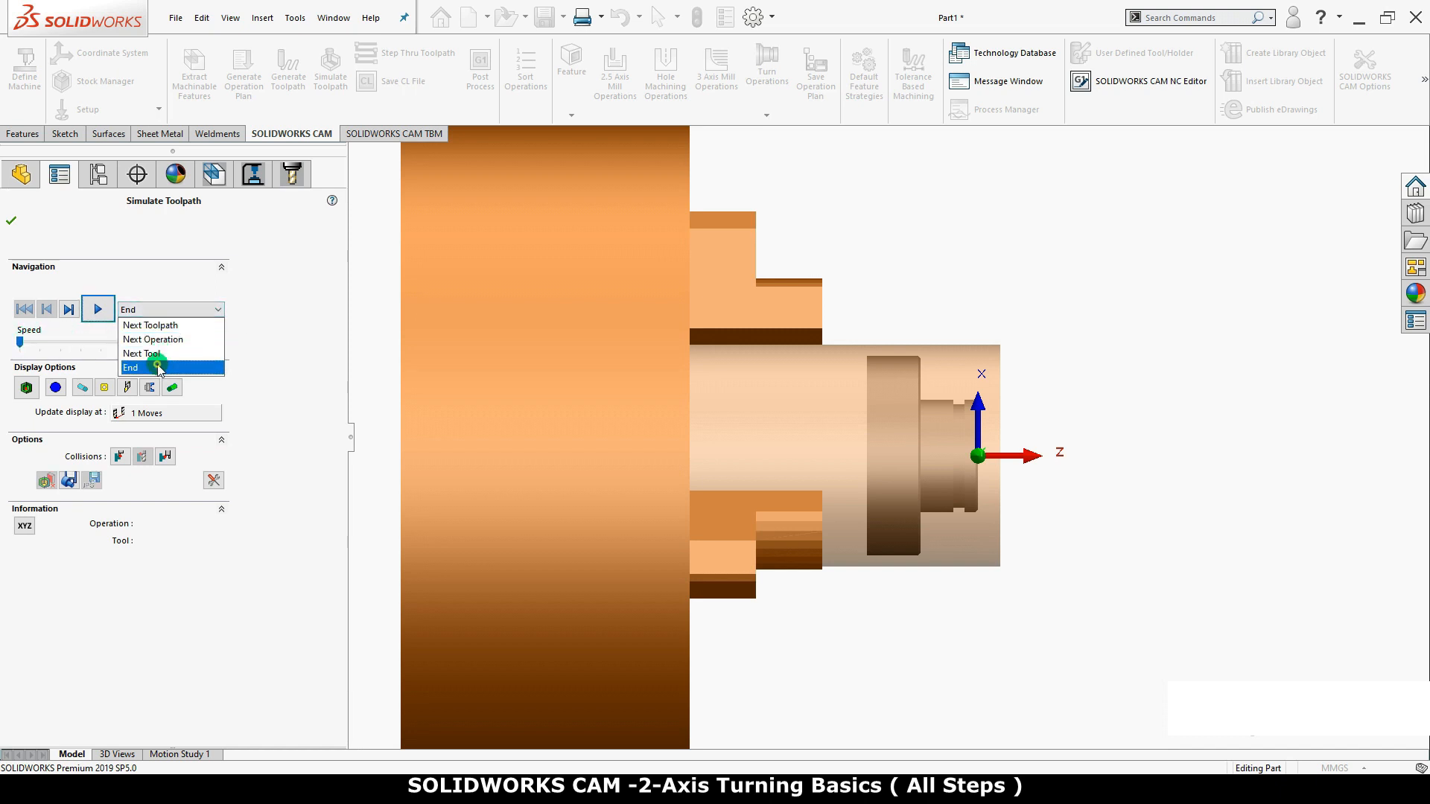
left_click(158, 368)
left_click(100, 311)
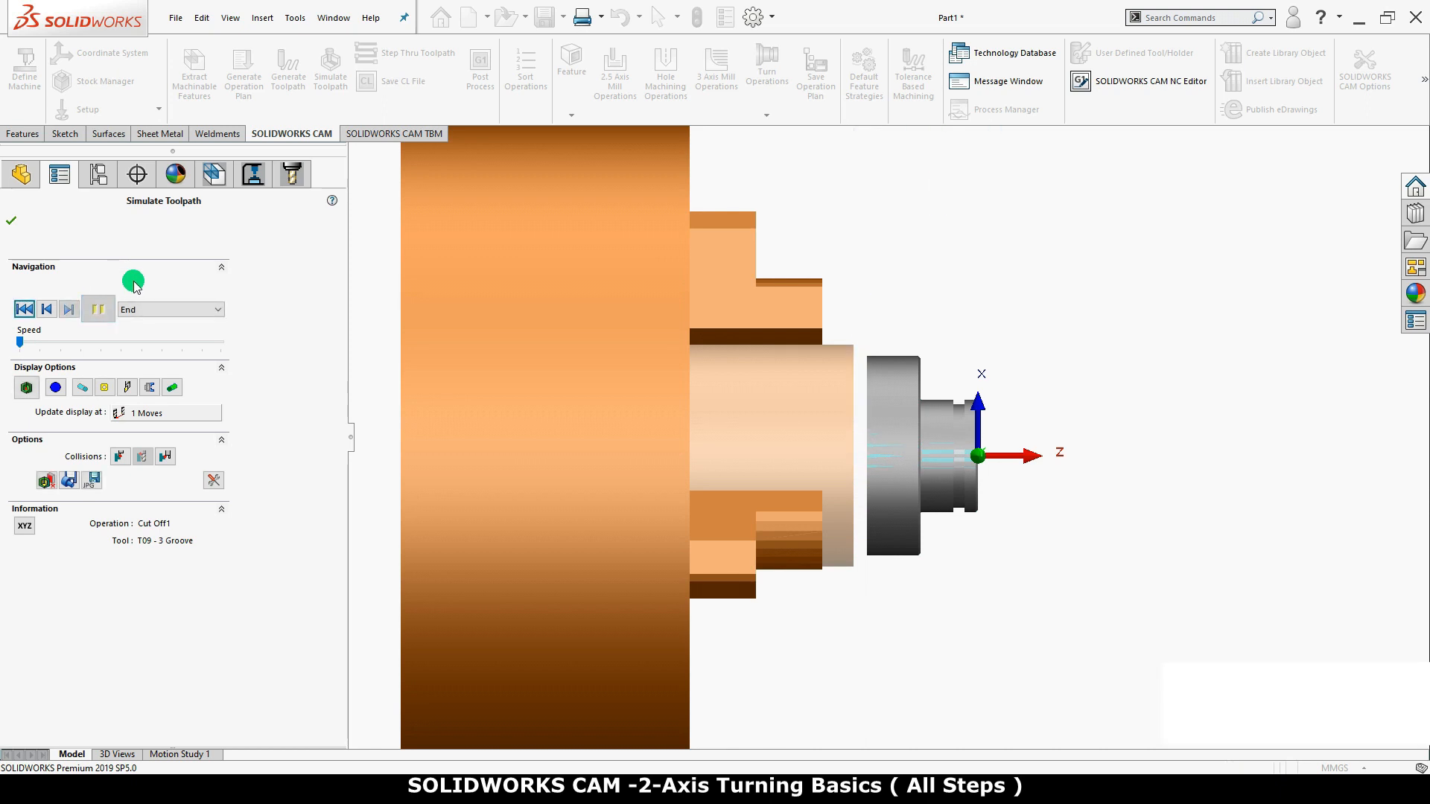
Show the simulated part in a Three Quarters section, inspect the drilled hole and cut-off area, and close the simulation
left_click(56, 387)
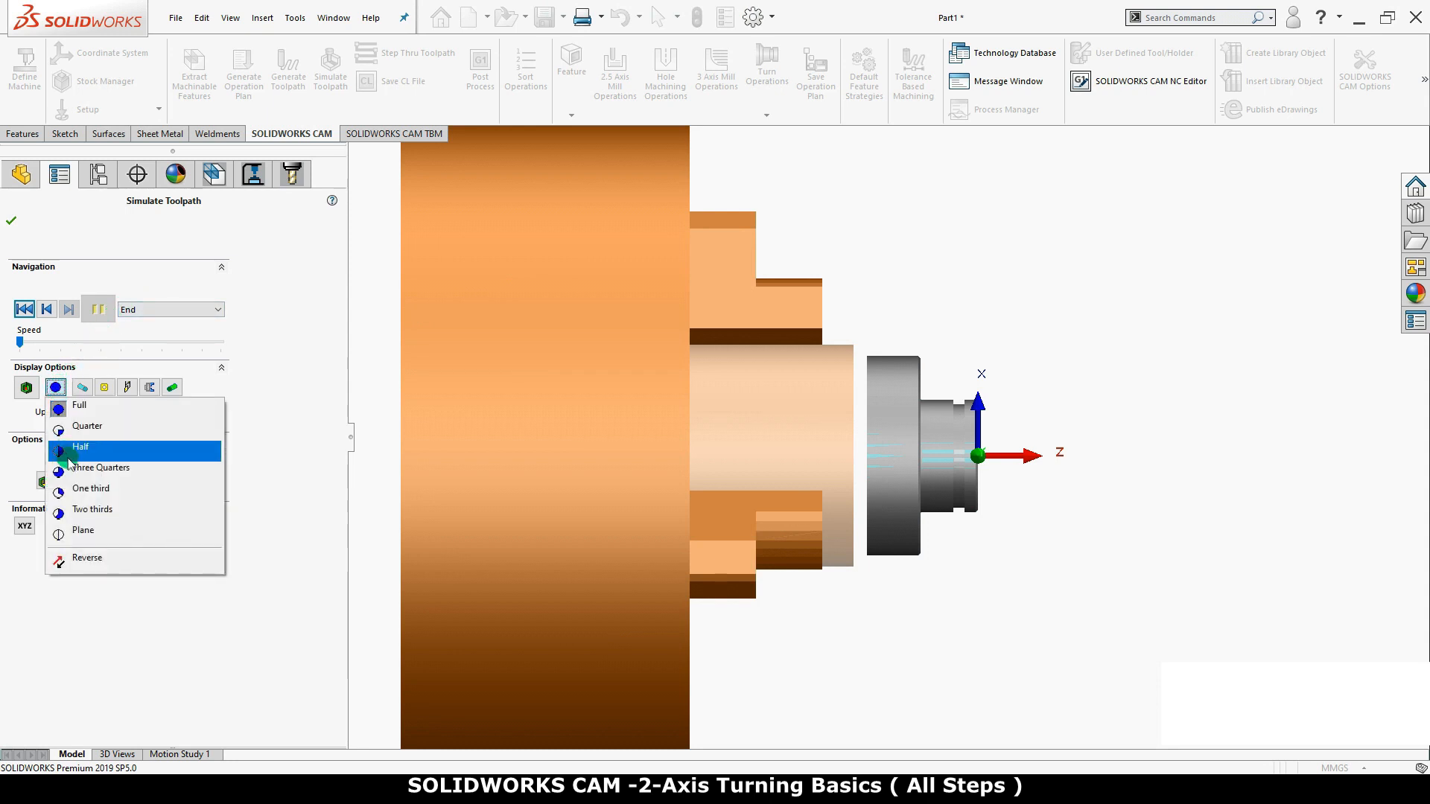
left_click(87, 472)
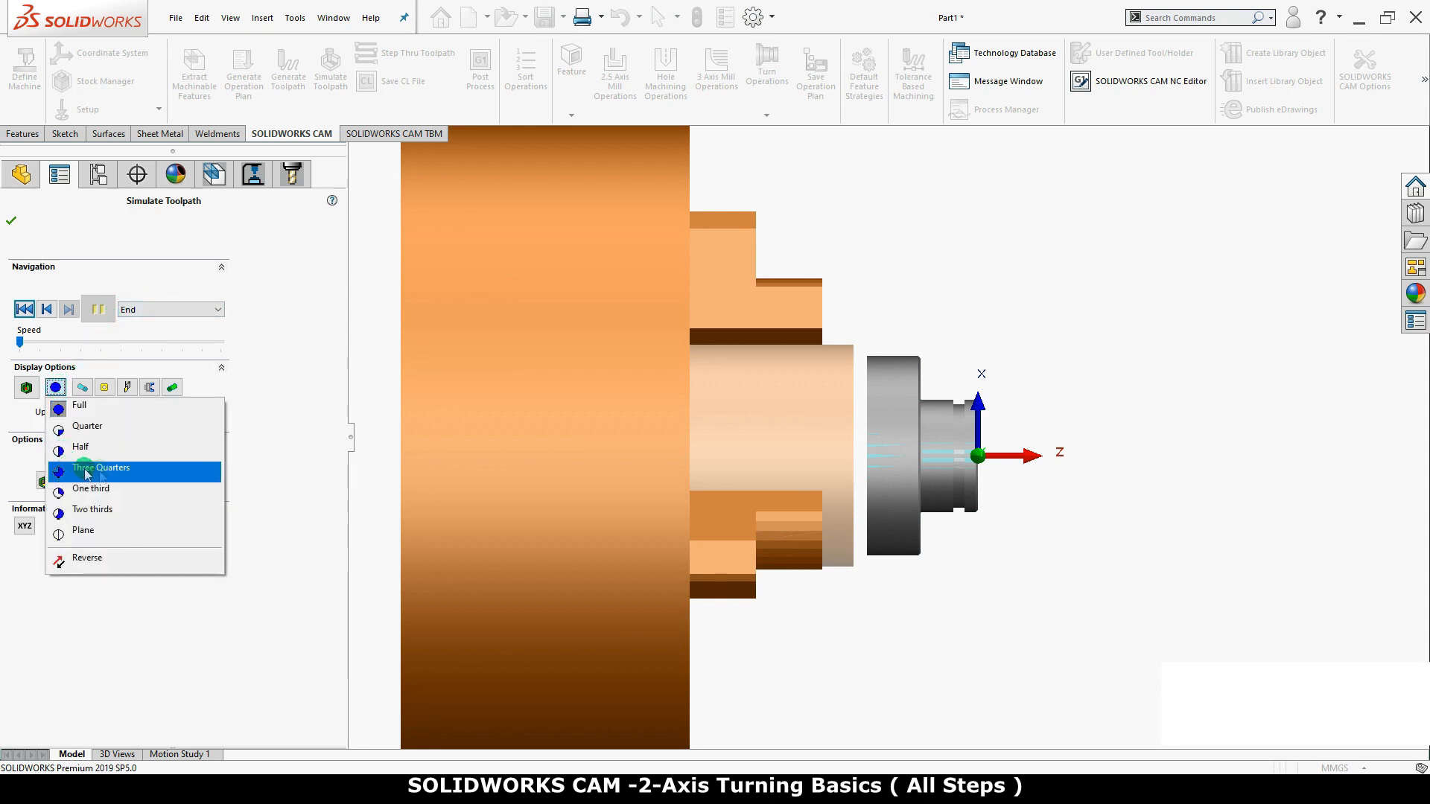
left_click(198, 478)
scroll(809, 546, "up", 2)
middle_click_drag(817, 535, 769, 625)
scroll(858, 473, "down", 3)
middle_click_drag(858, 473, 909, 495)
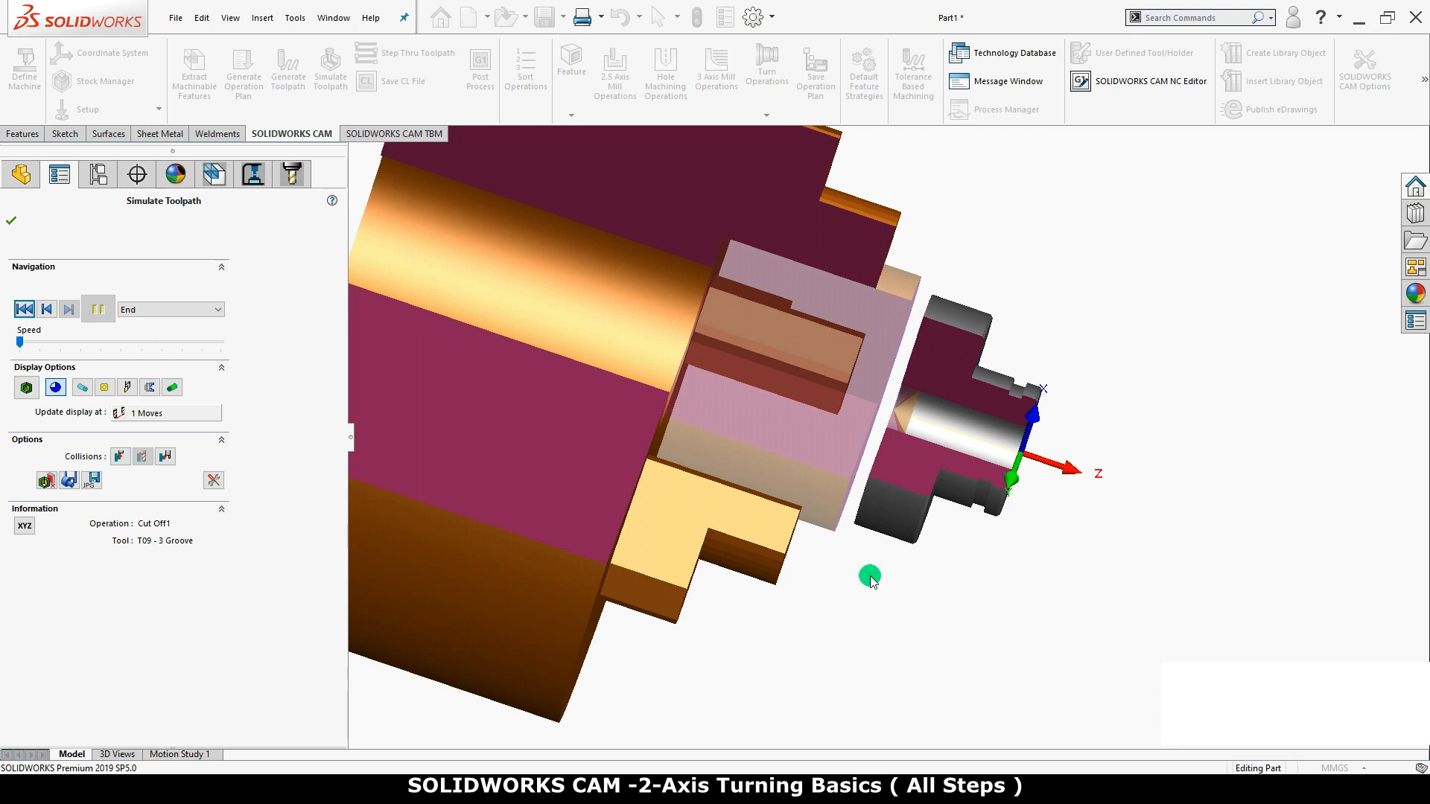
left_click(11, 220)
Edit the Drill1 operation to add the tip length, unlock its machining length for manual entry, and preview the toolpath
left_click(71, 383)
left_click(76, 384)
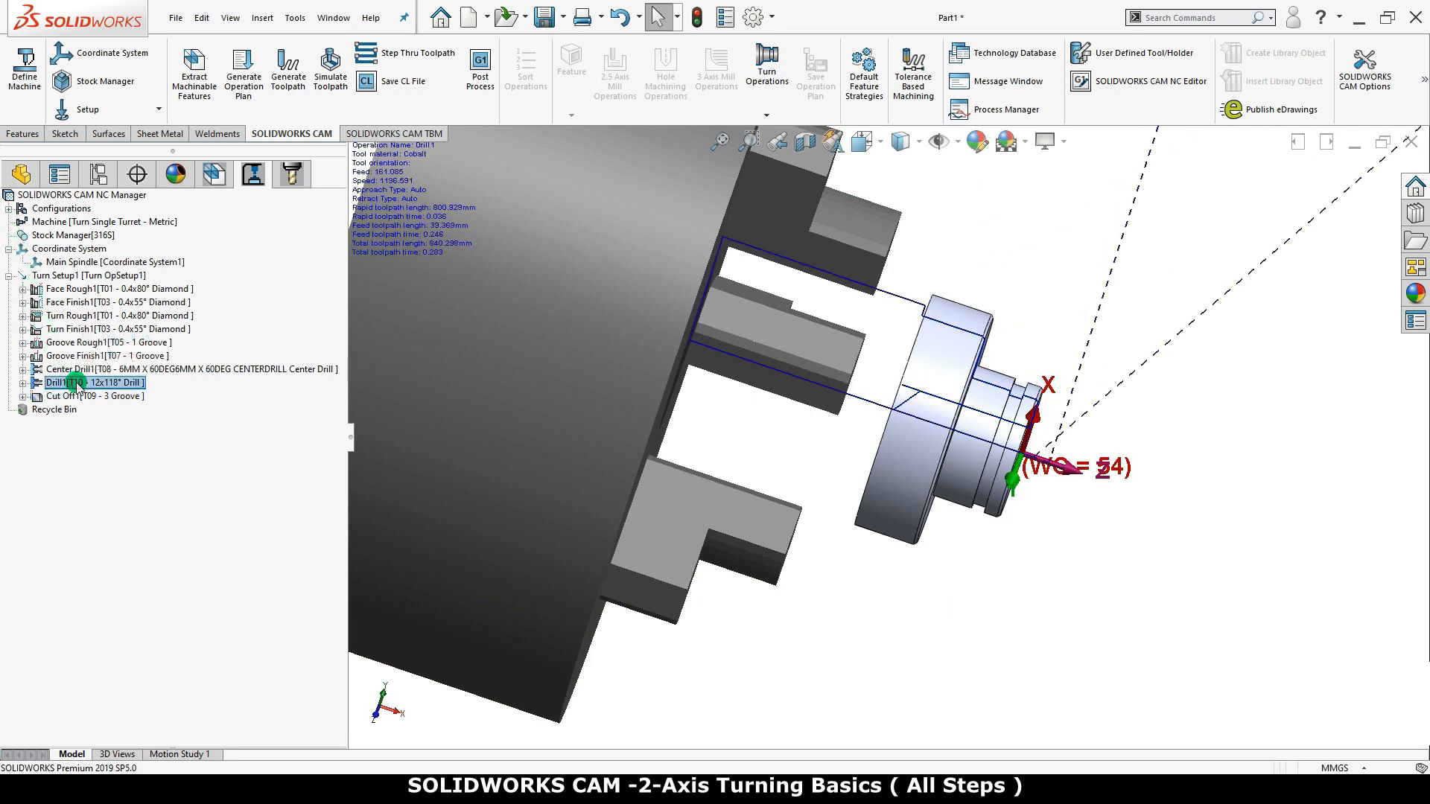
right_click(78, 385)
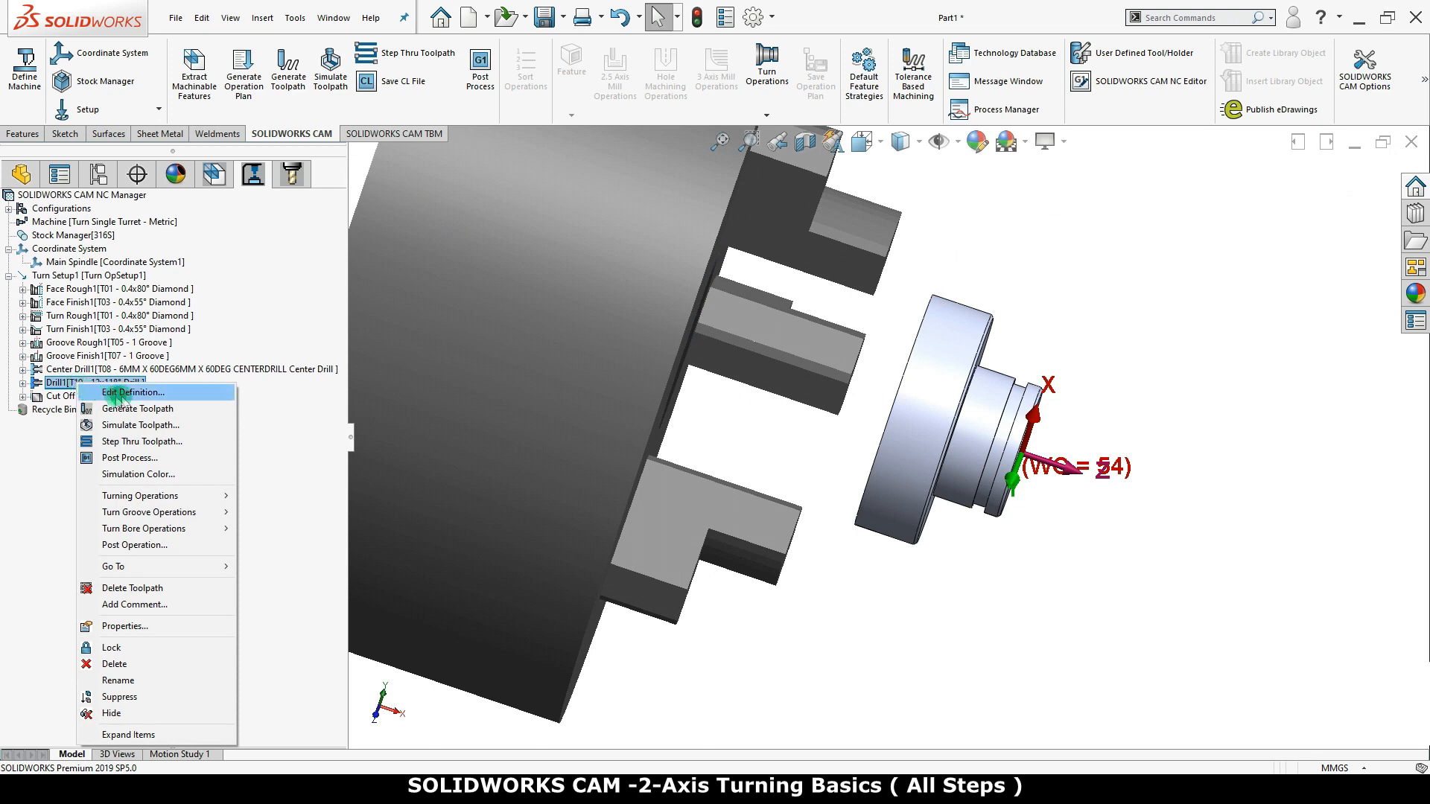
left_click(182, 392)
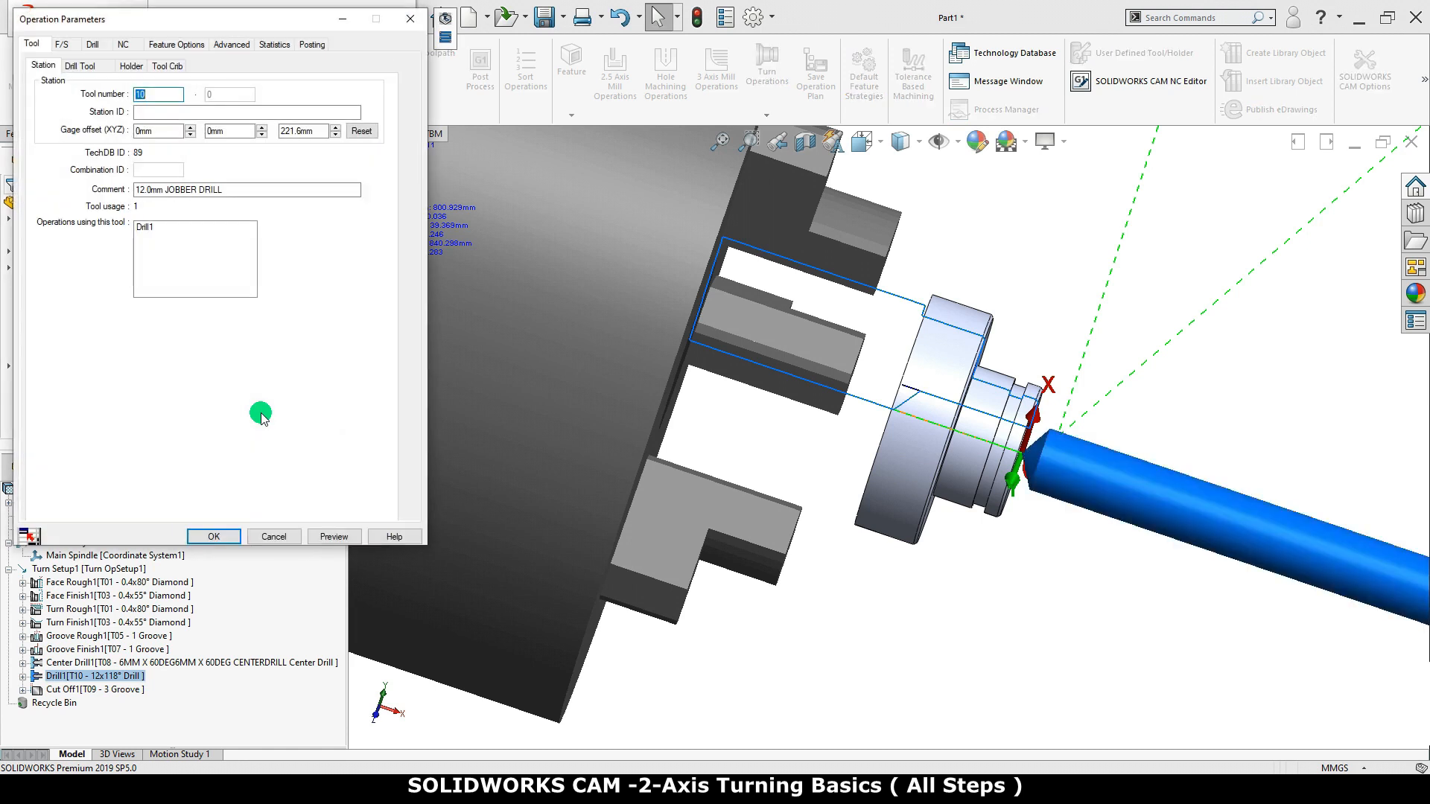
left_click(177, 45)
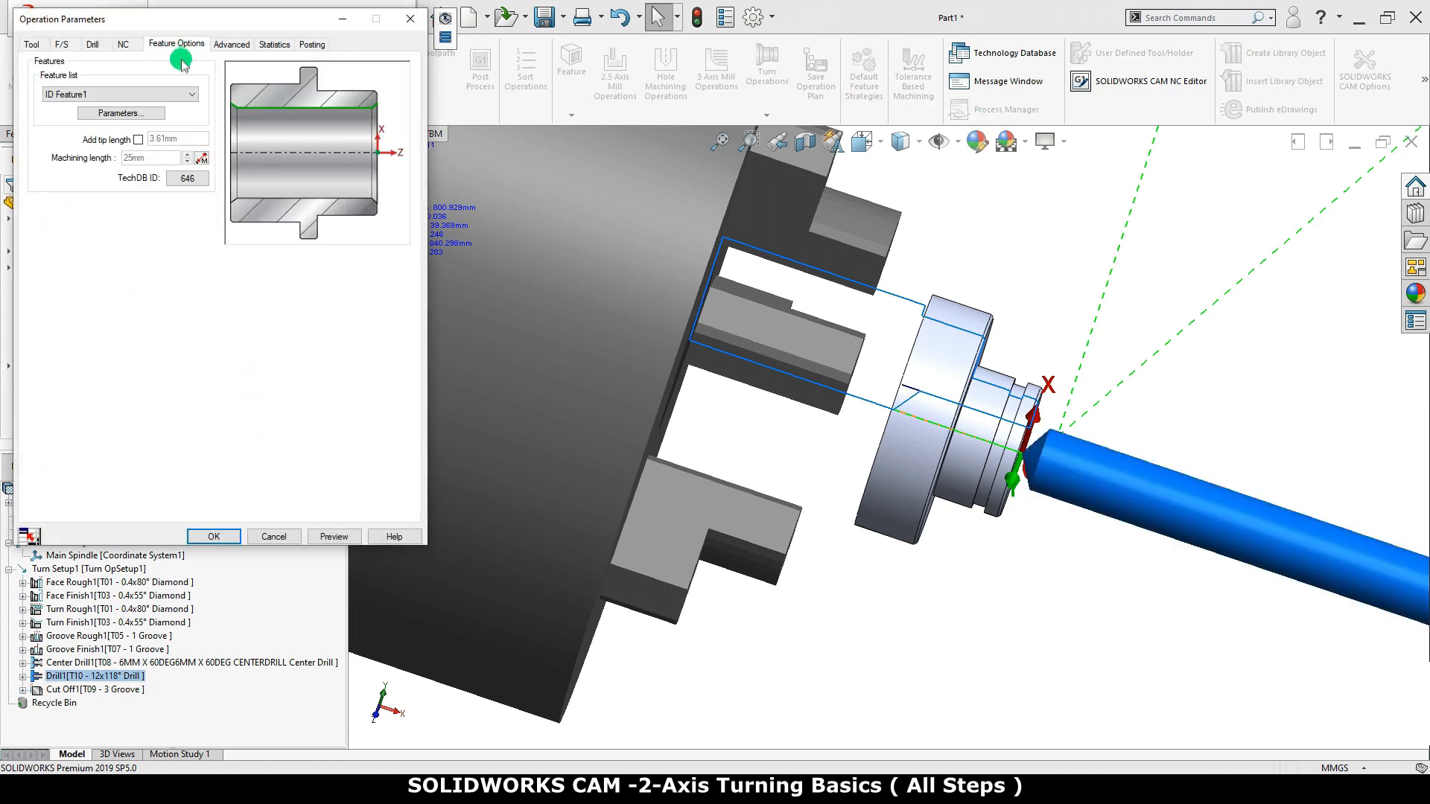
left_click(138, 140)
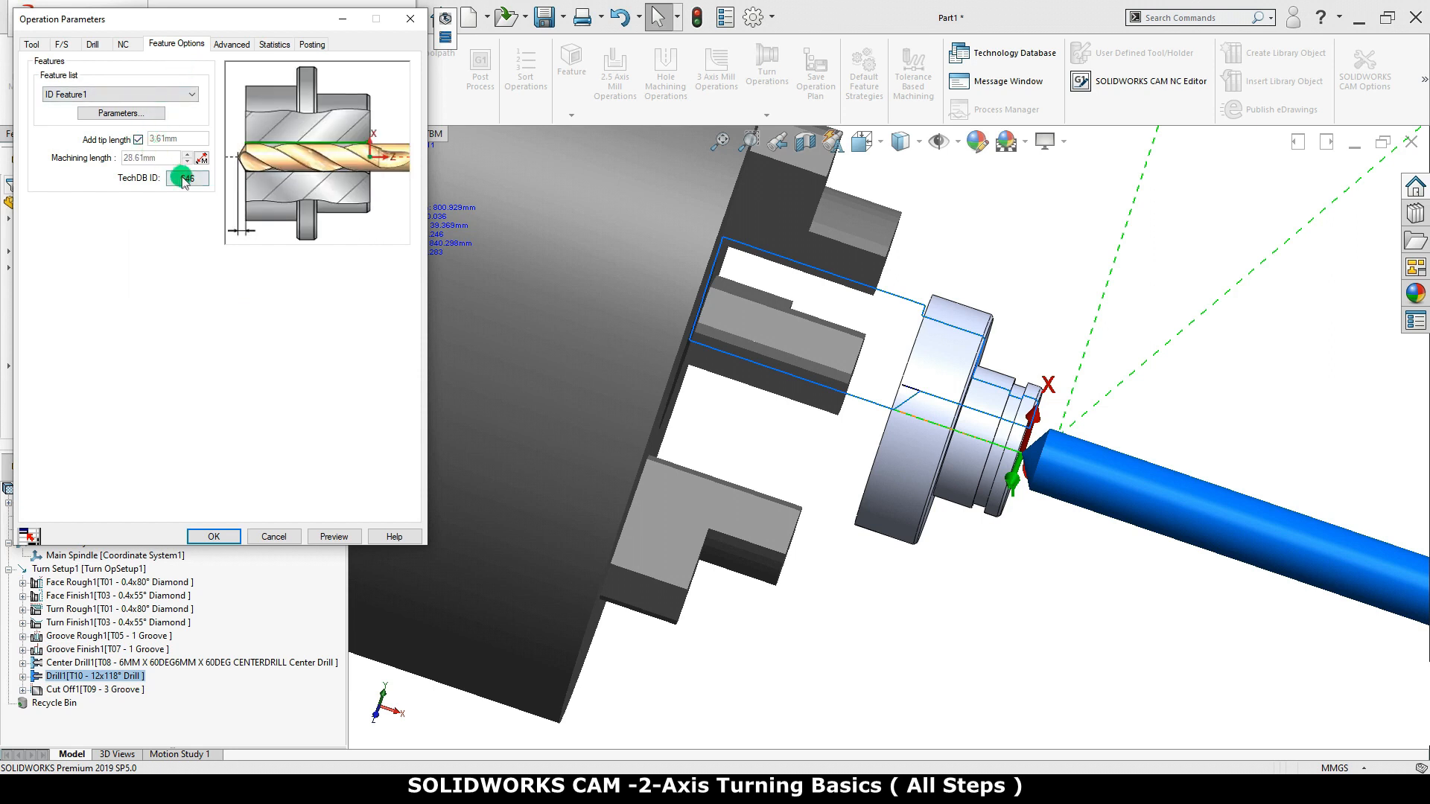
left_click(201, 159)
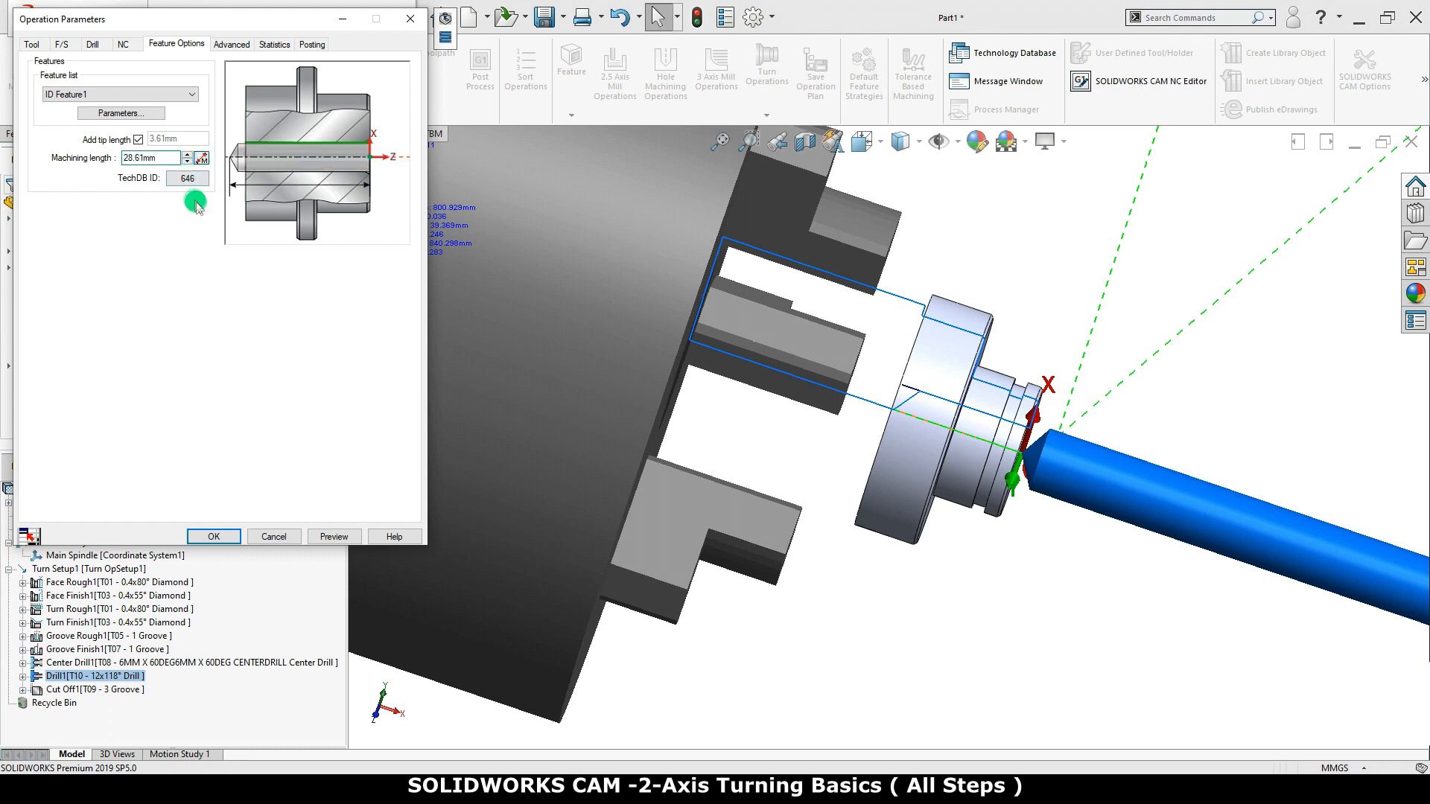
left_click(333, 537)
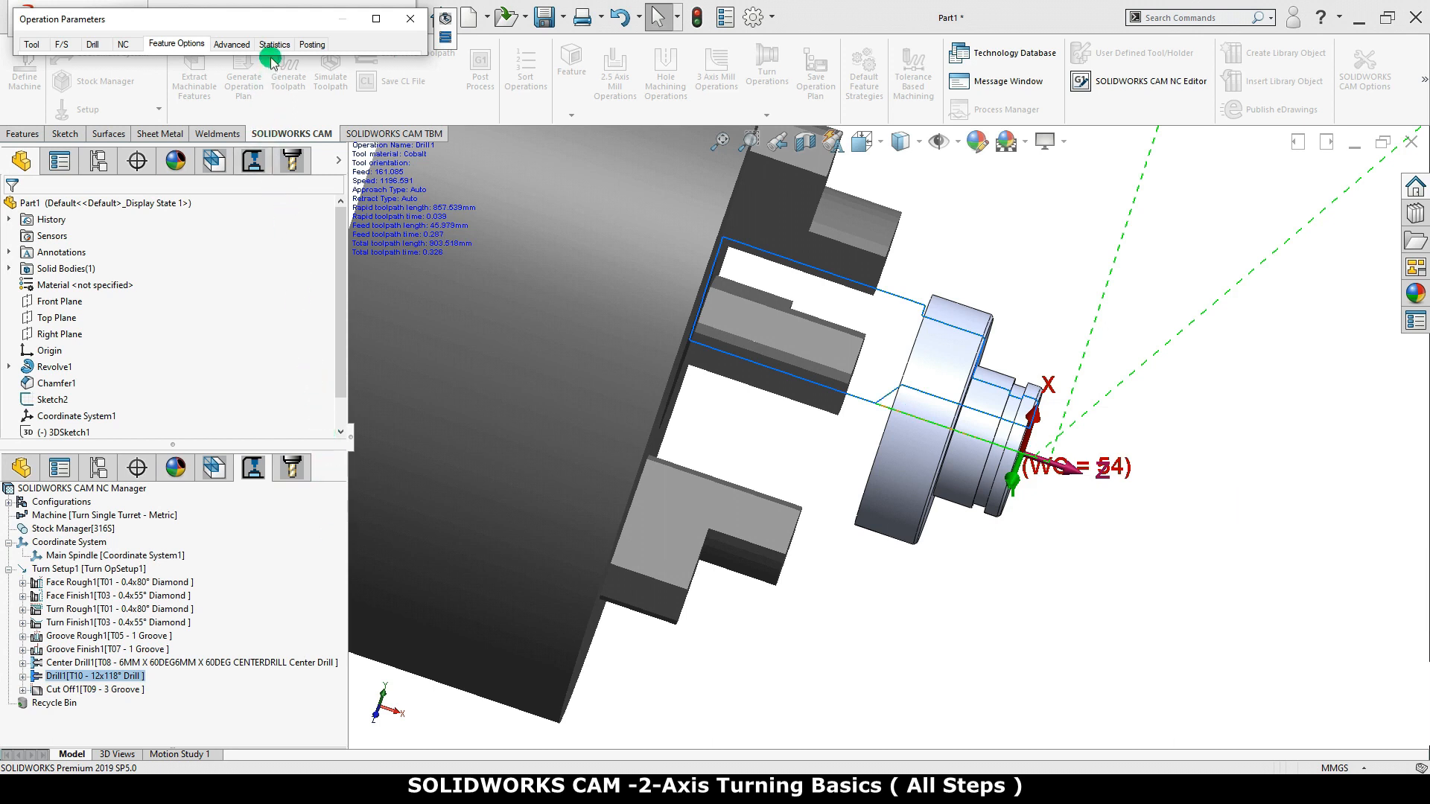
left_click(377, 20)
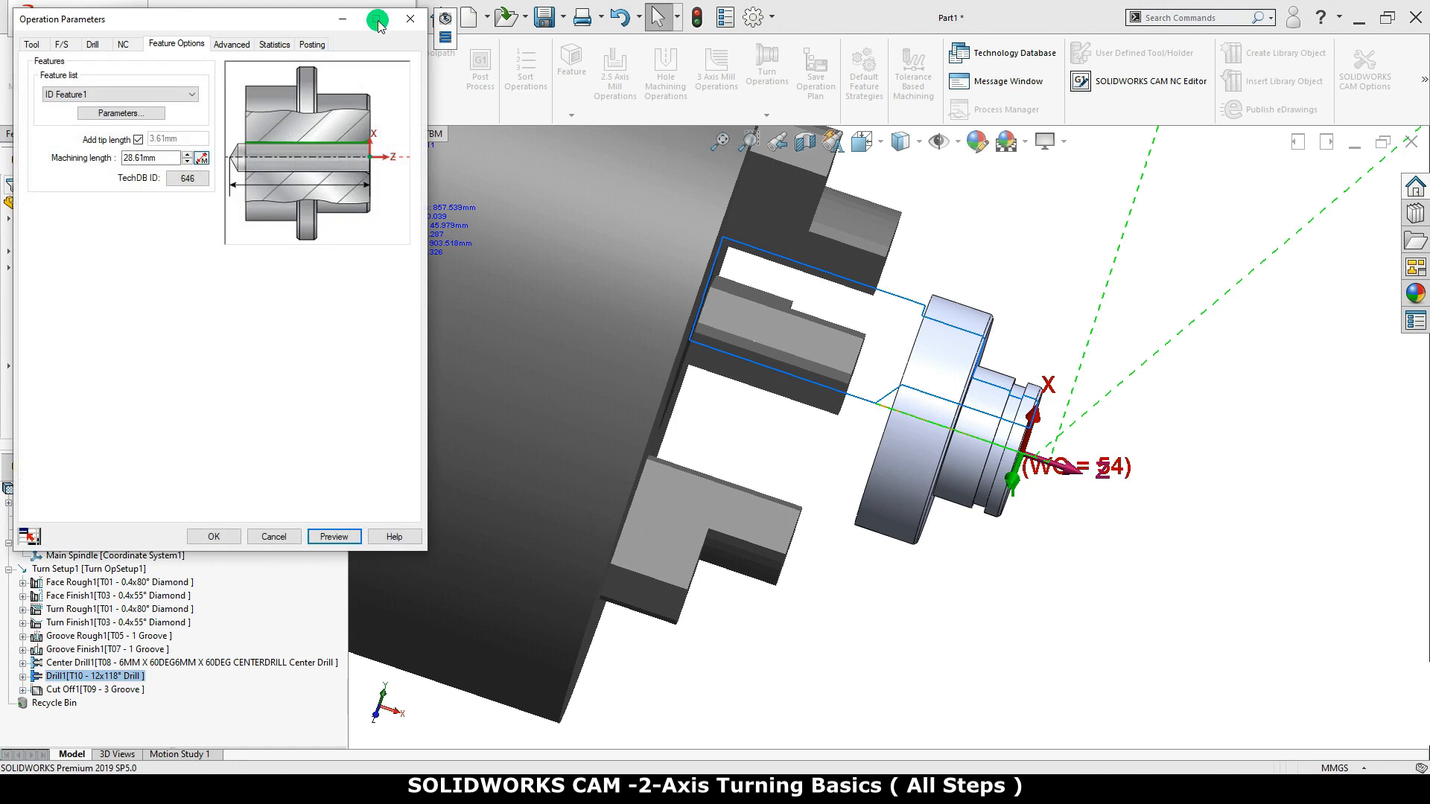
Set Drill1's machining length to 30 mm, preview the toolpath in the front view, and accept the operation parameters
left_click(864, 142)
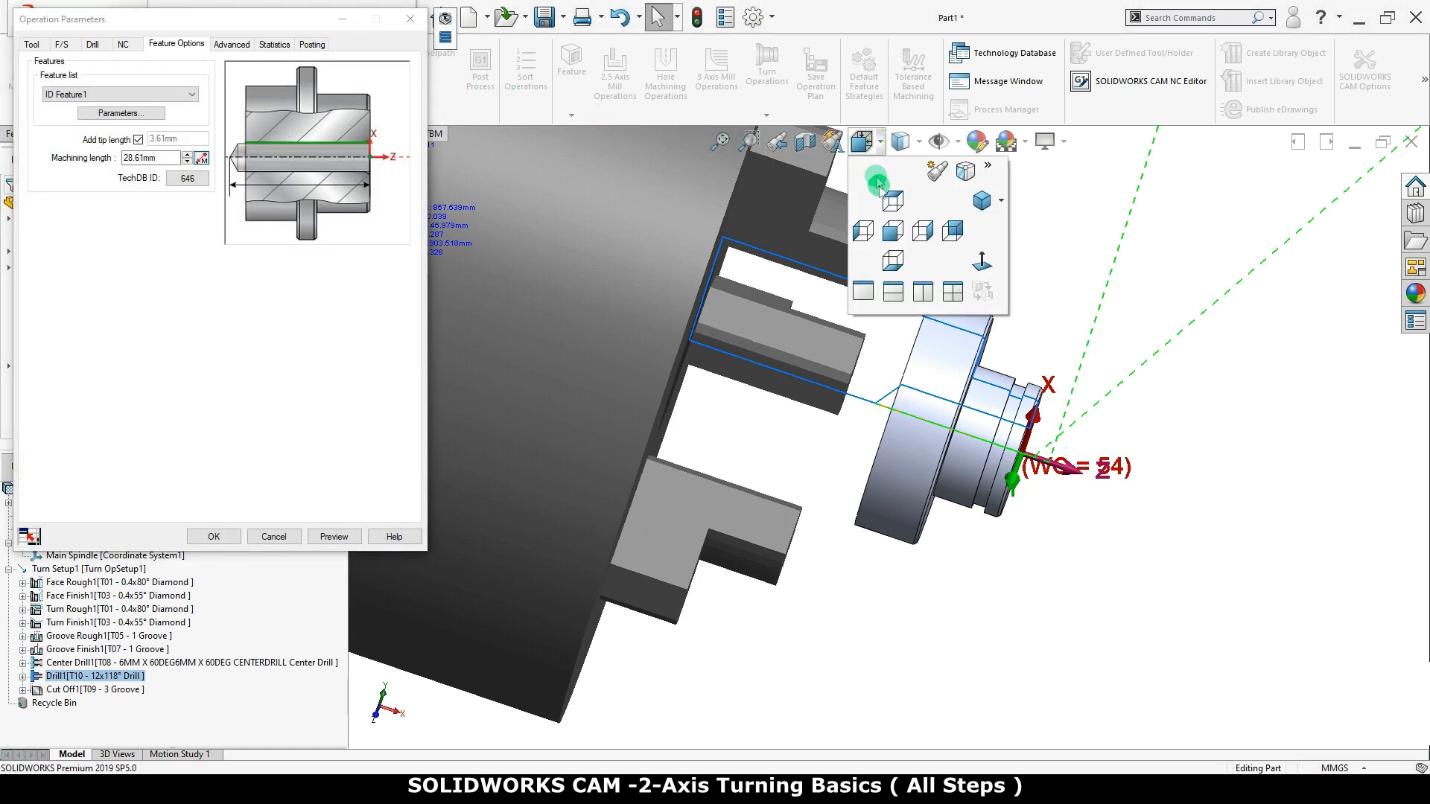
left_click(893, 236)
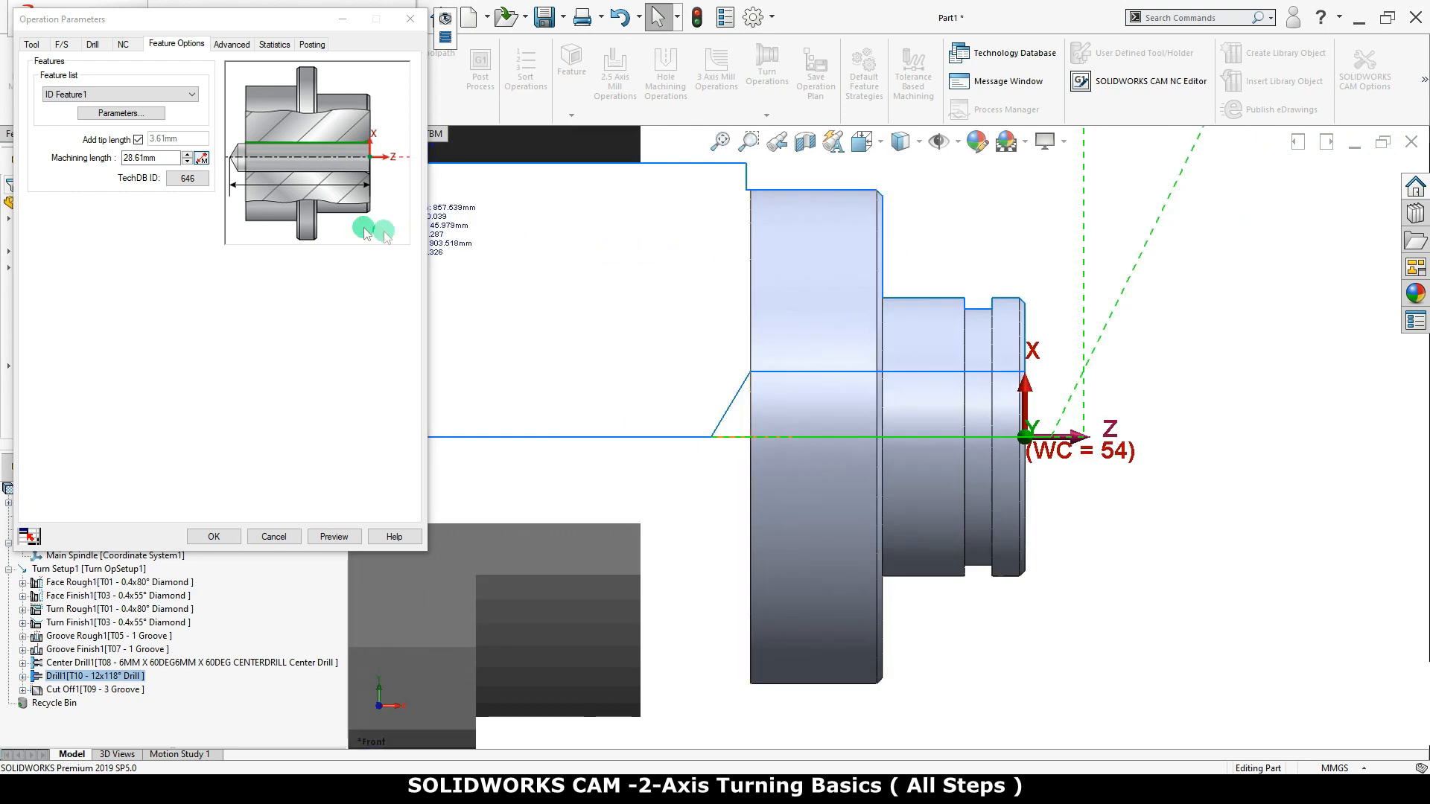
left_click(151, 158)
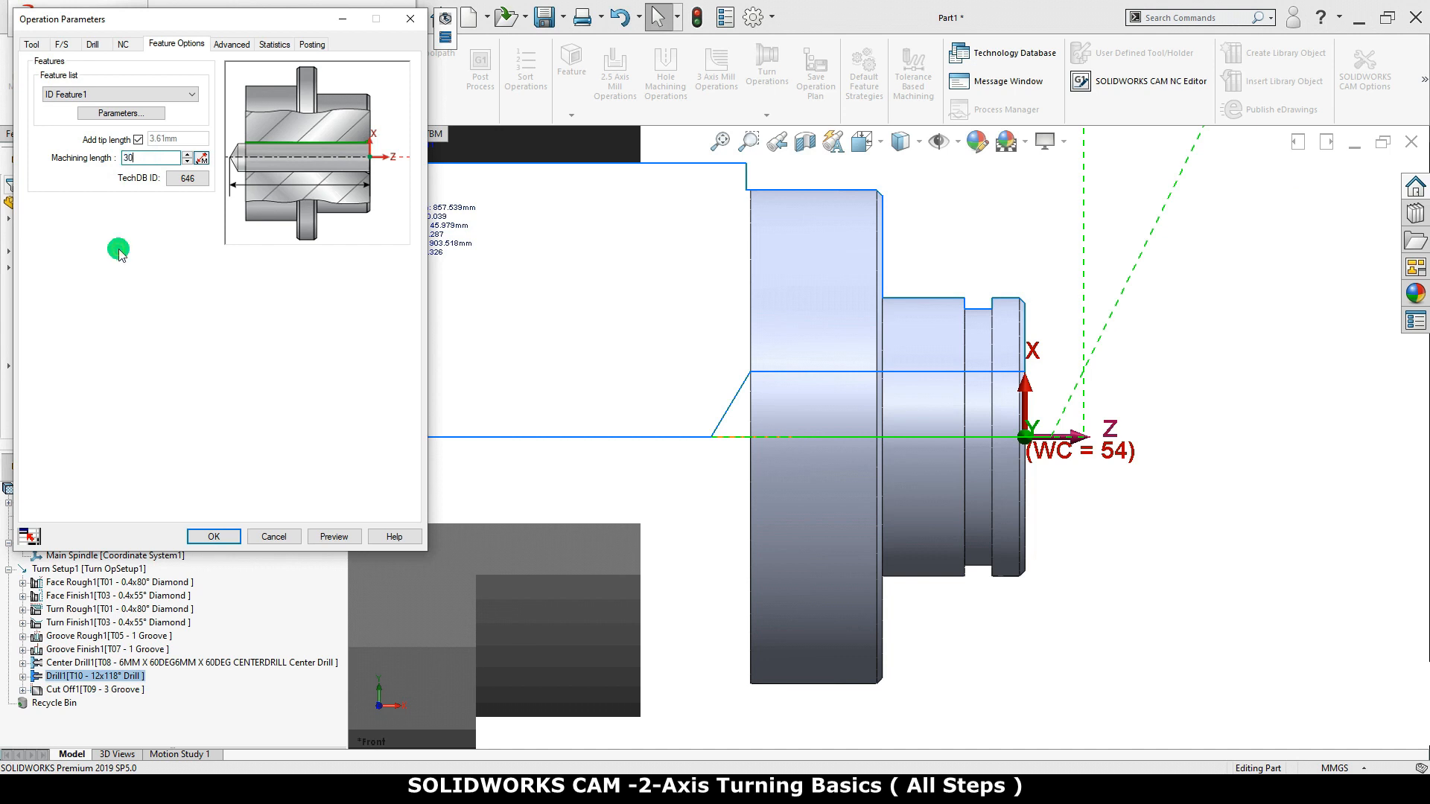
left_click(328, 536)
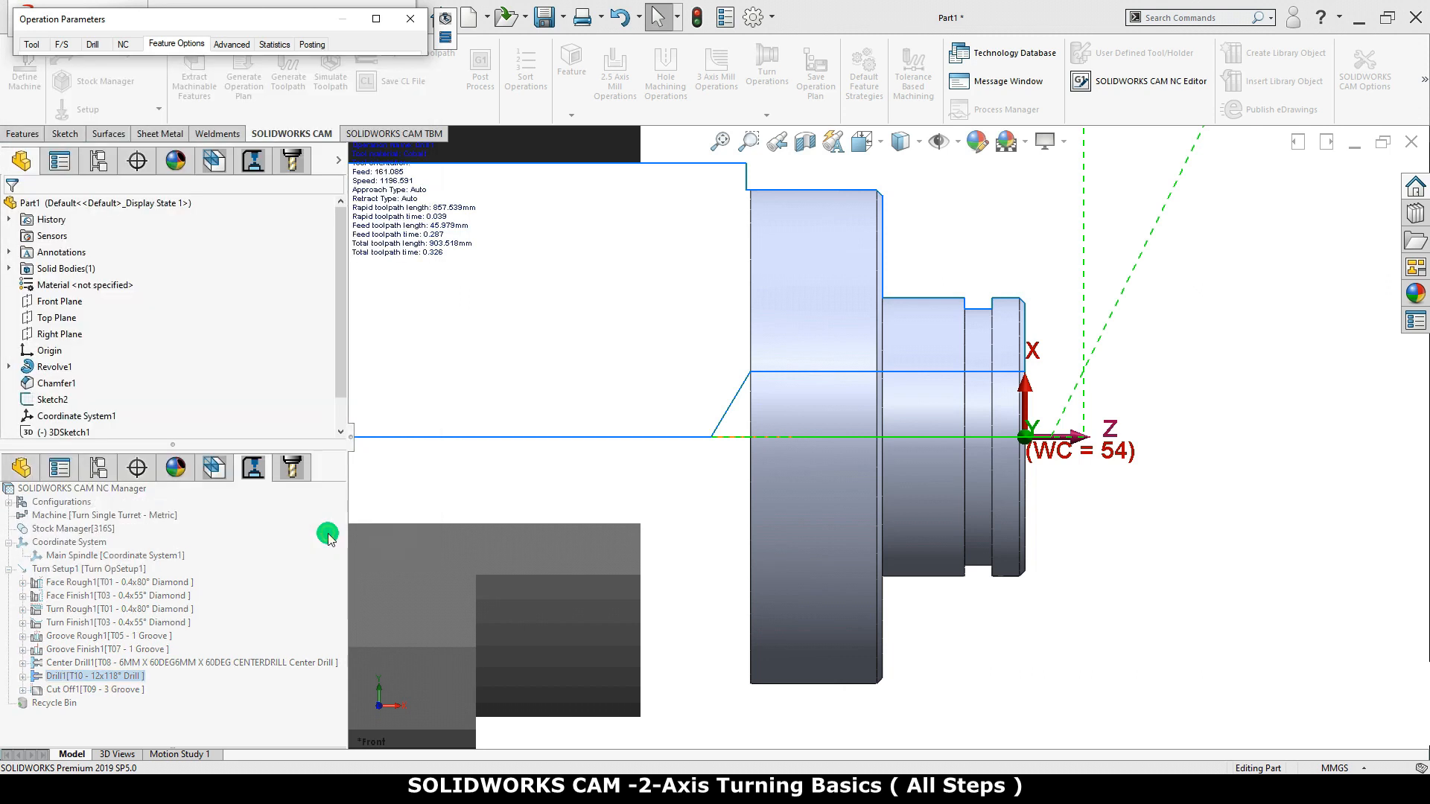
left_click(376, 20)
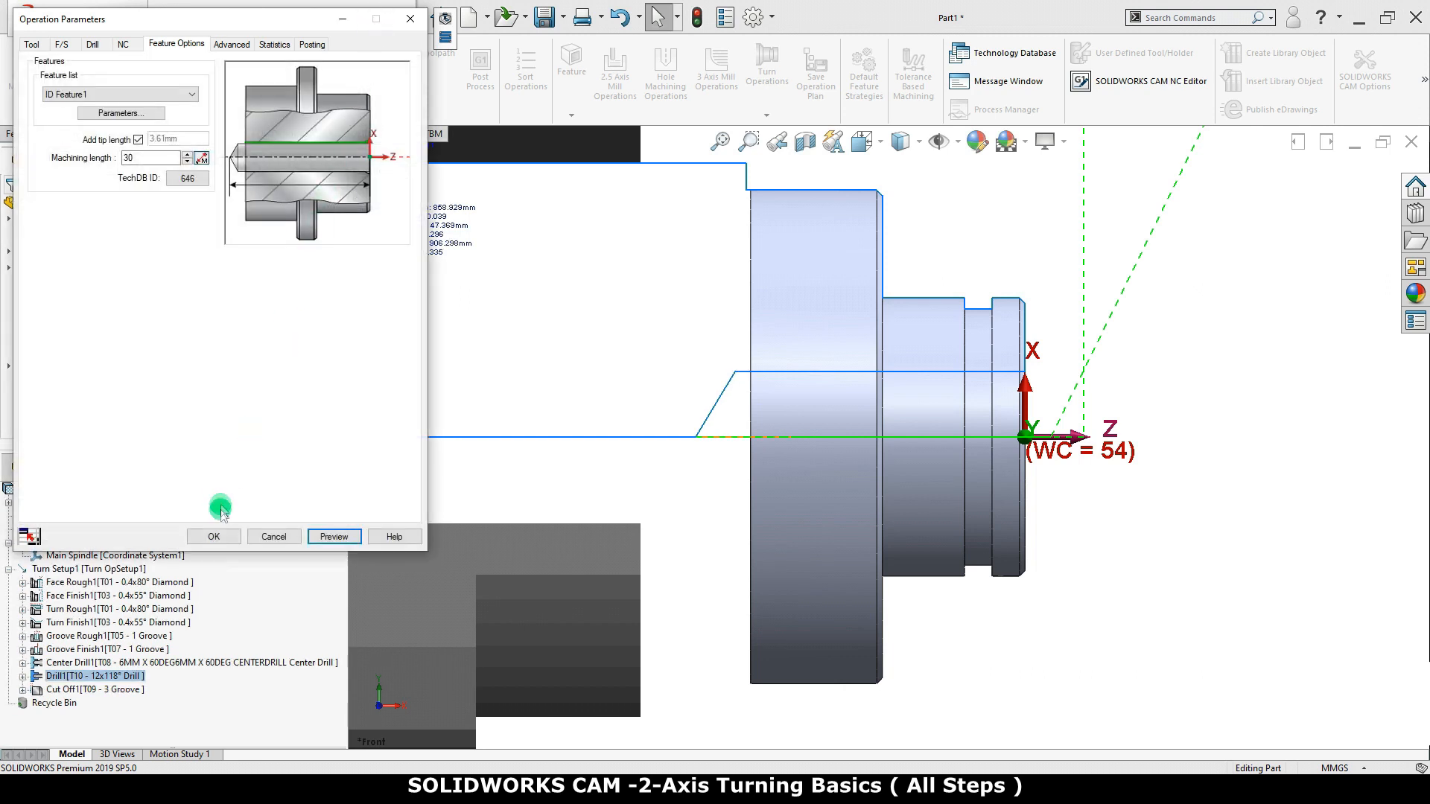
left_click(216, 536)
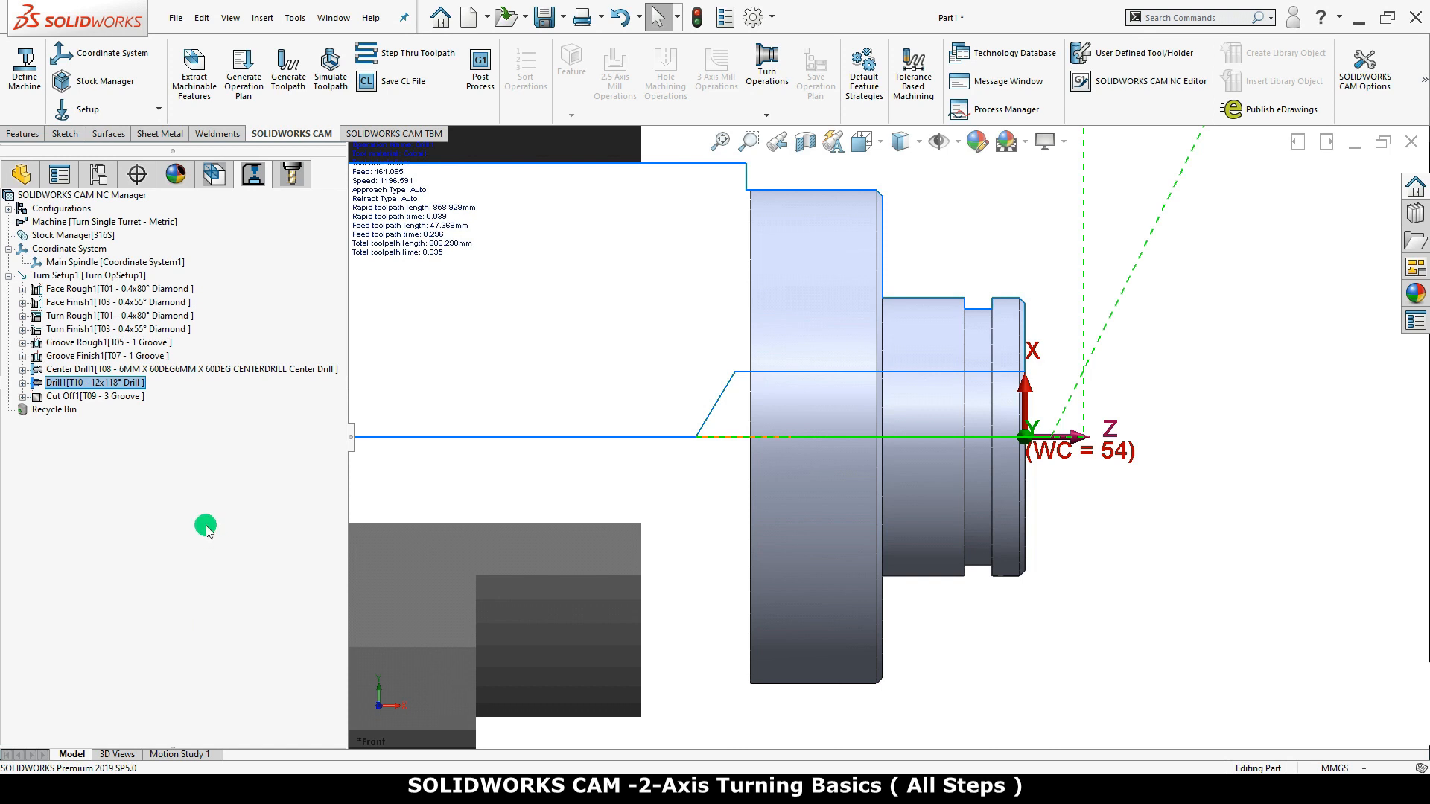
Simulate the Turn Setup1 toolpaths to the end in a Three Quarters section, inspect the drilled hole, and close the simulation
right_click(111, 277)
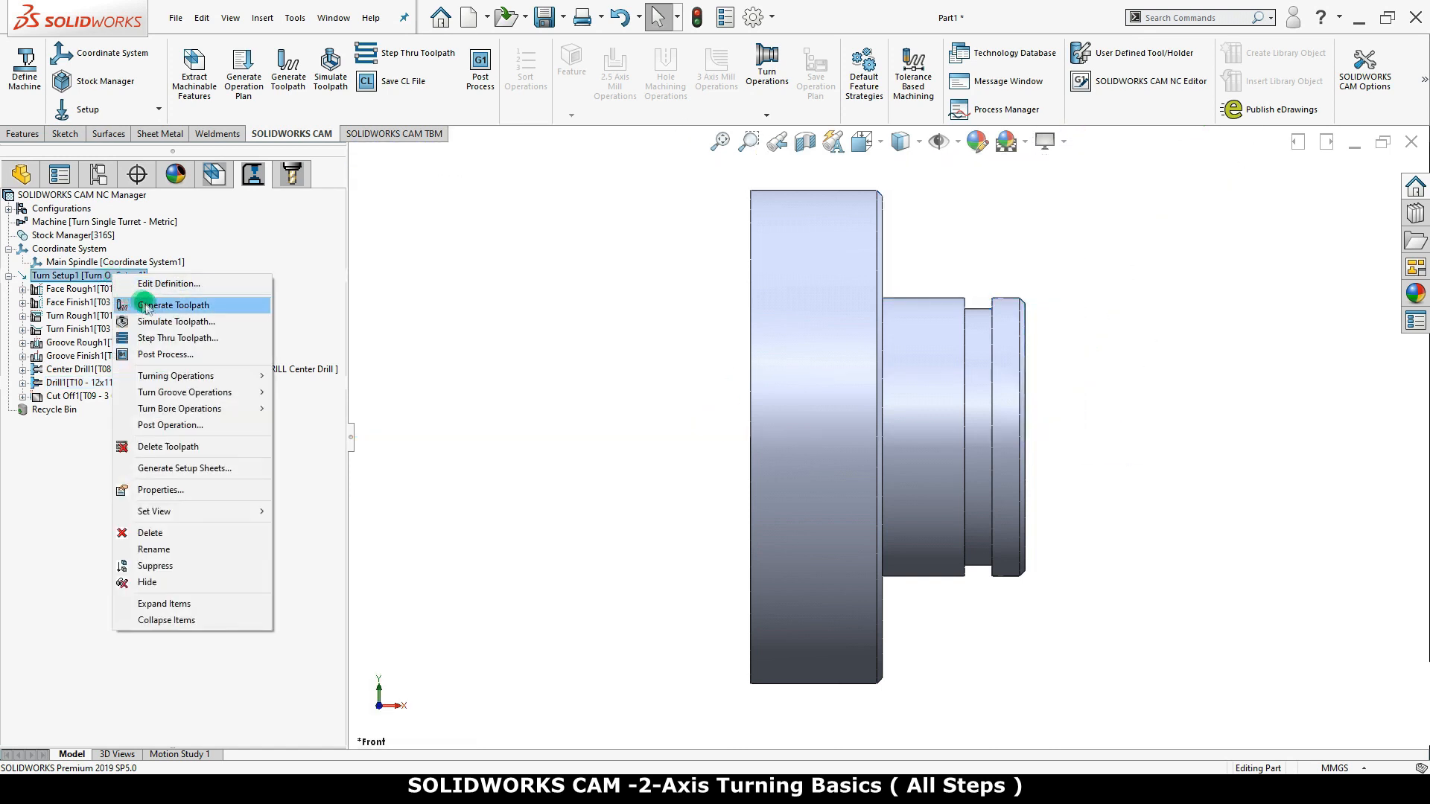
left_click(165, 322)
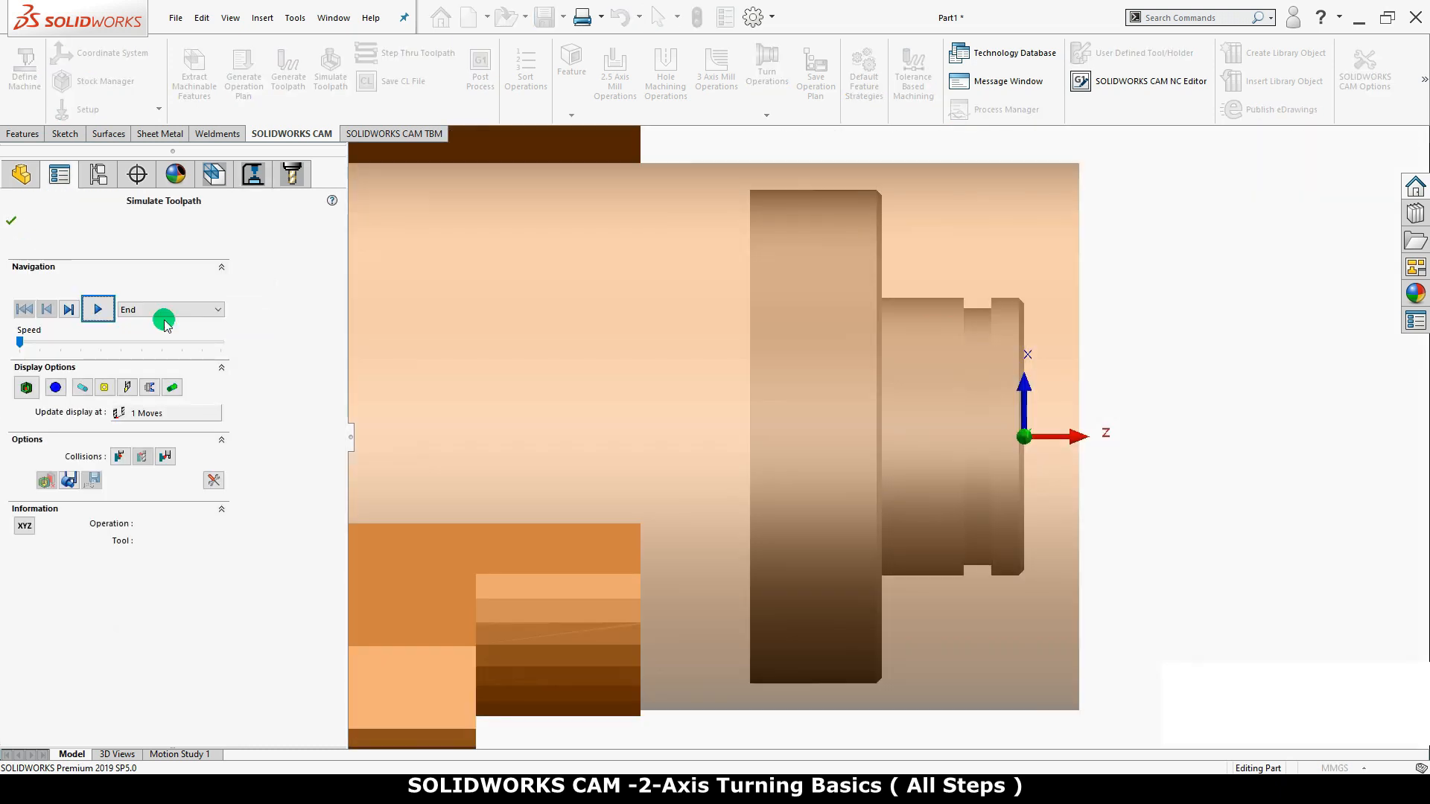
left_click(55, 387)
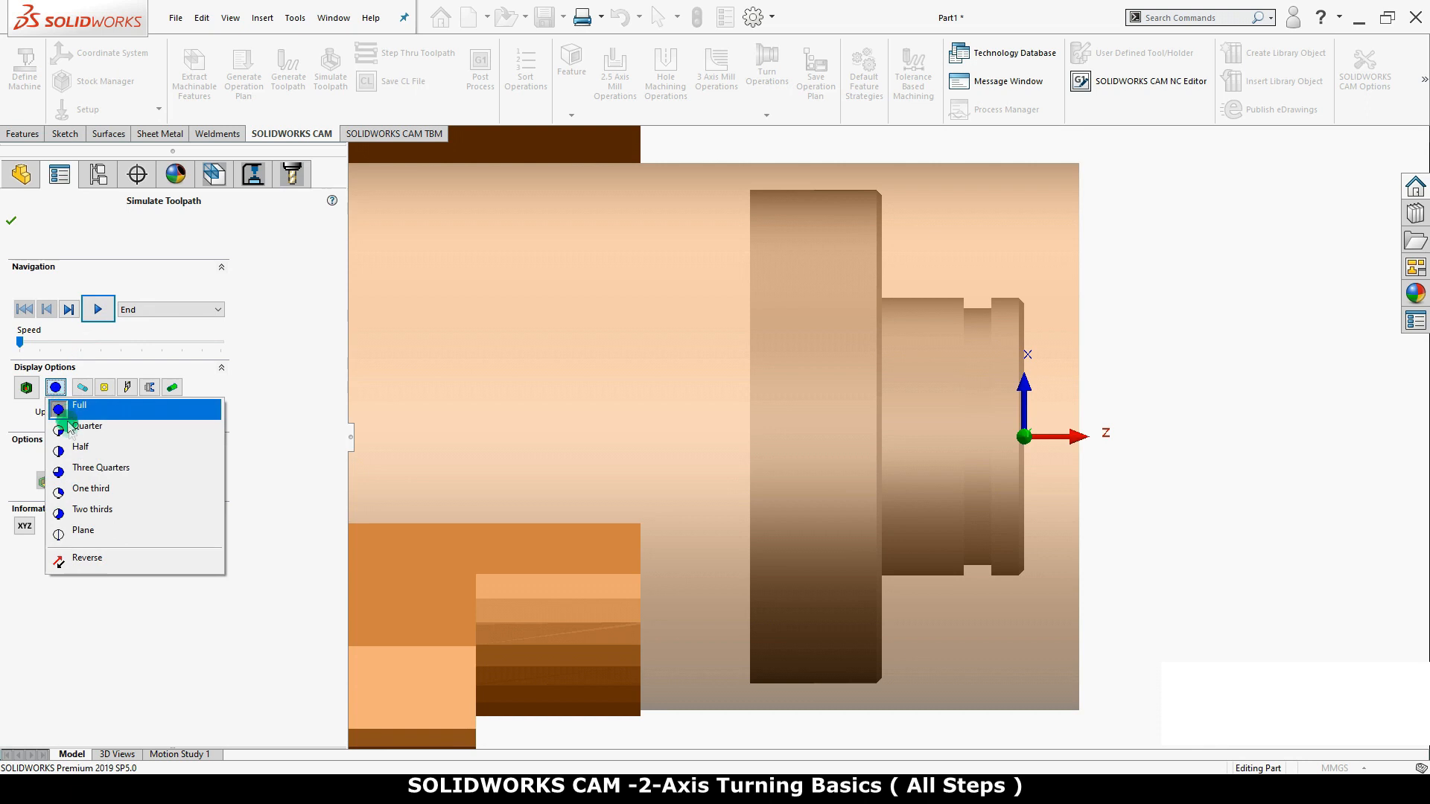
left_click(113, 475)
middle_click_drag(514, 469, 540, 559)
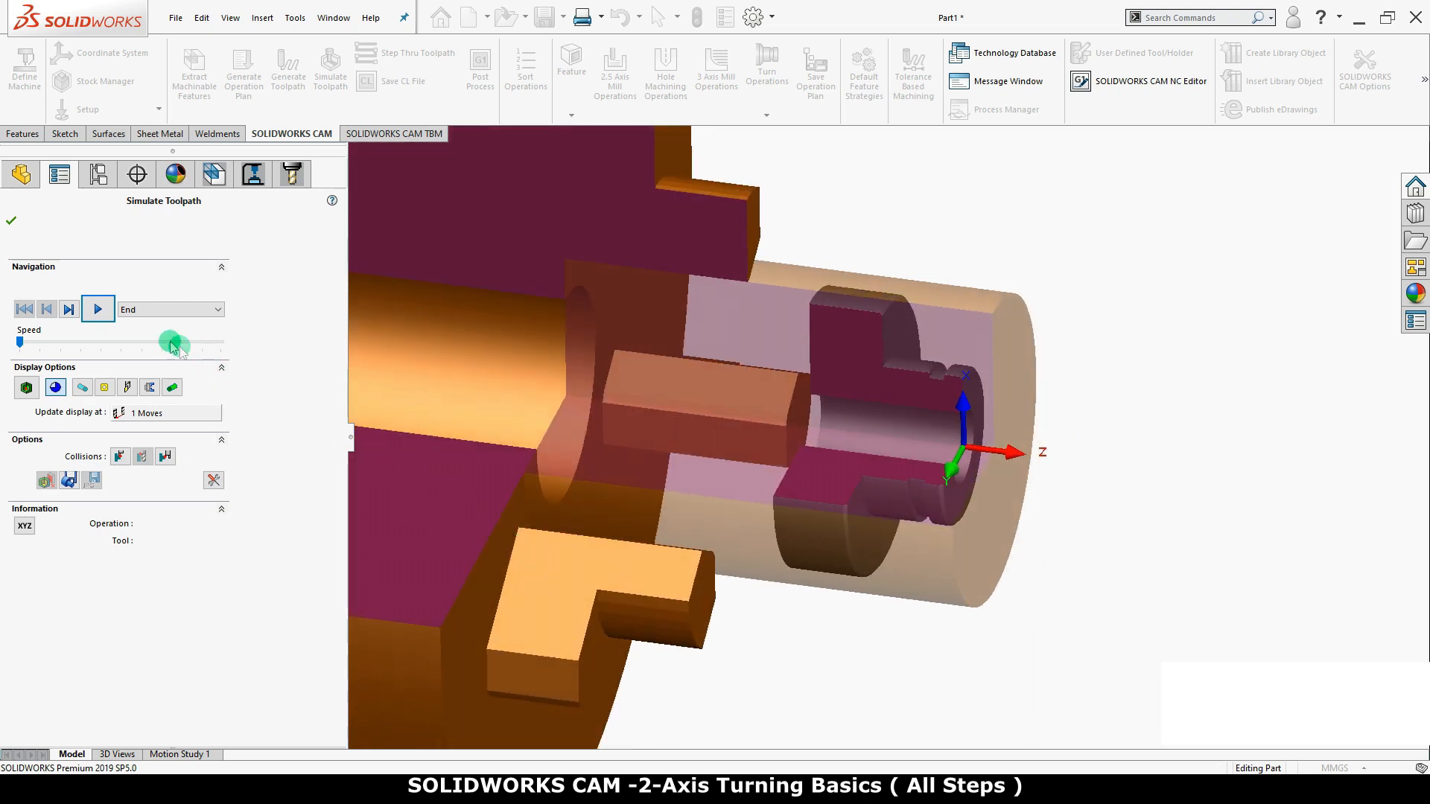
left_click(97, 310)
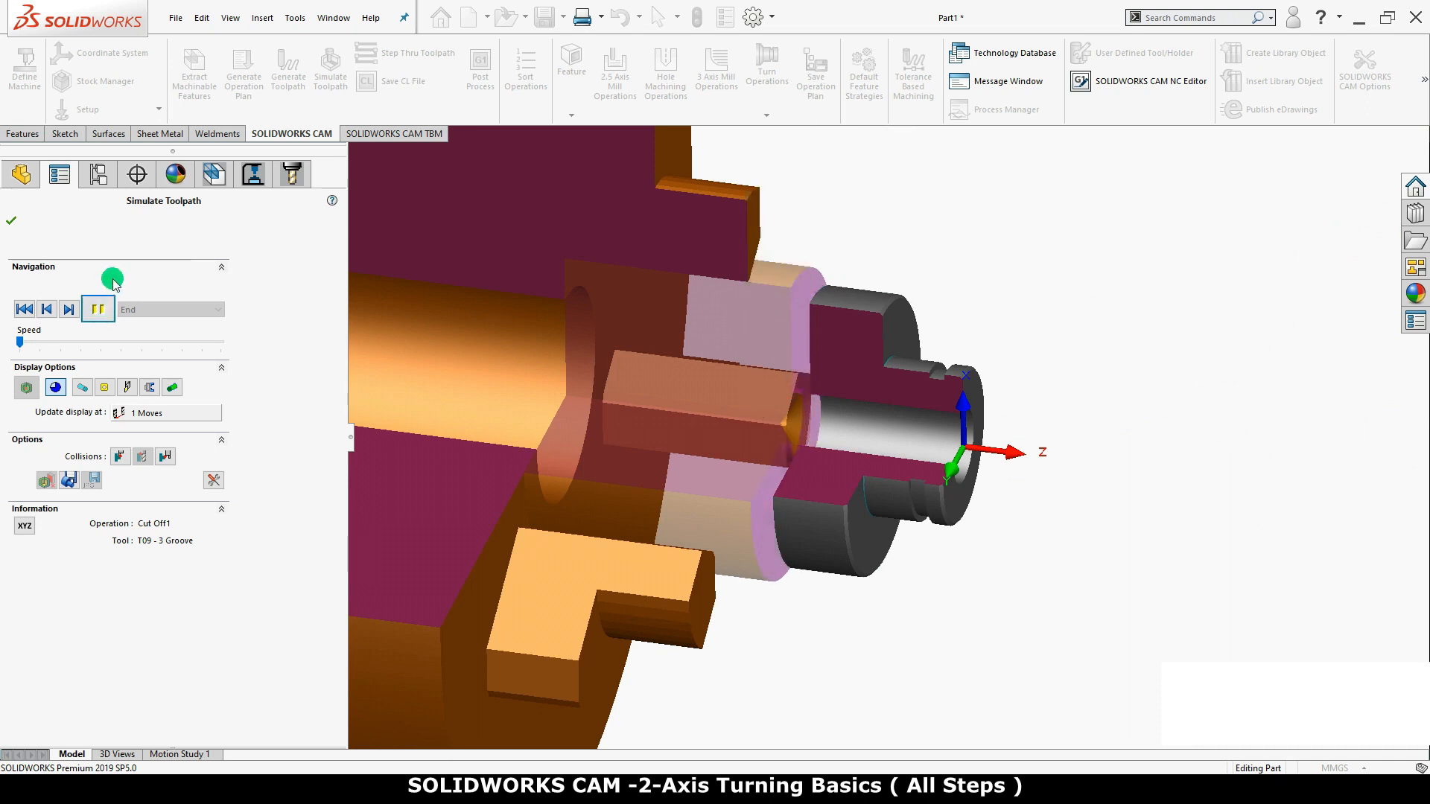
middle_click_drag(494, 447, 653, 446)
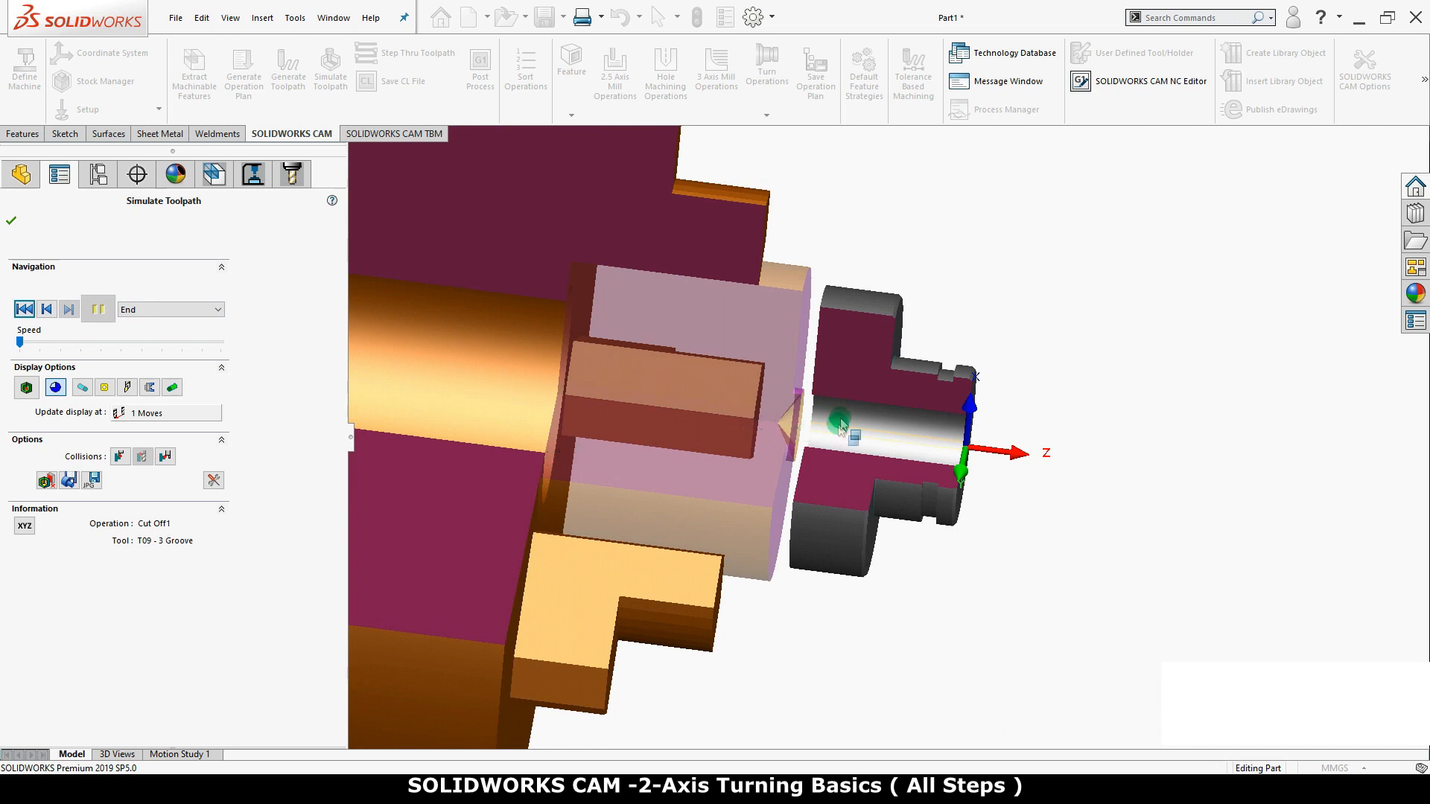
middle_click_drag(819, 414, 795, 414)
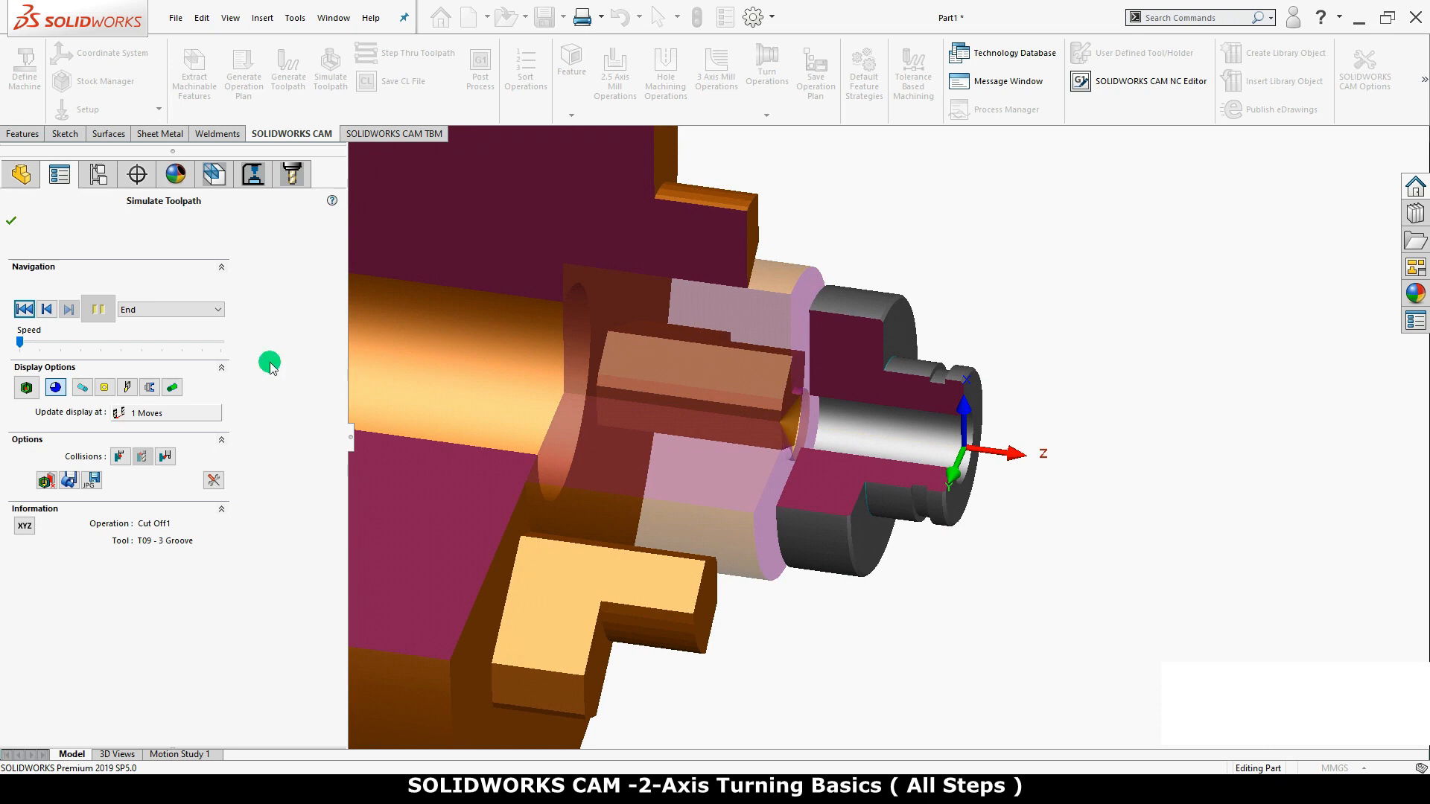
left_click(11, 220)
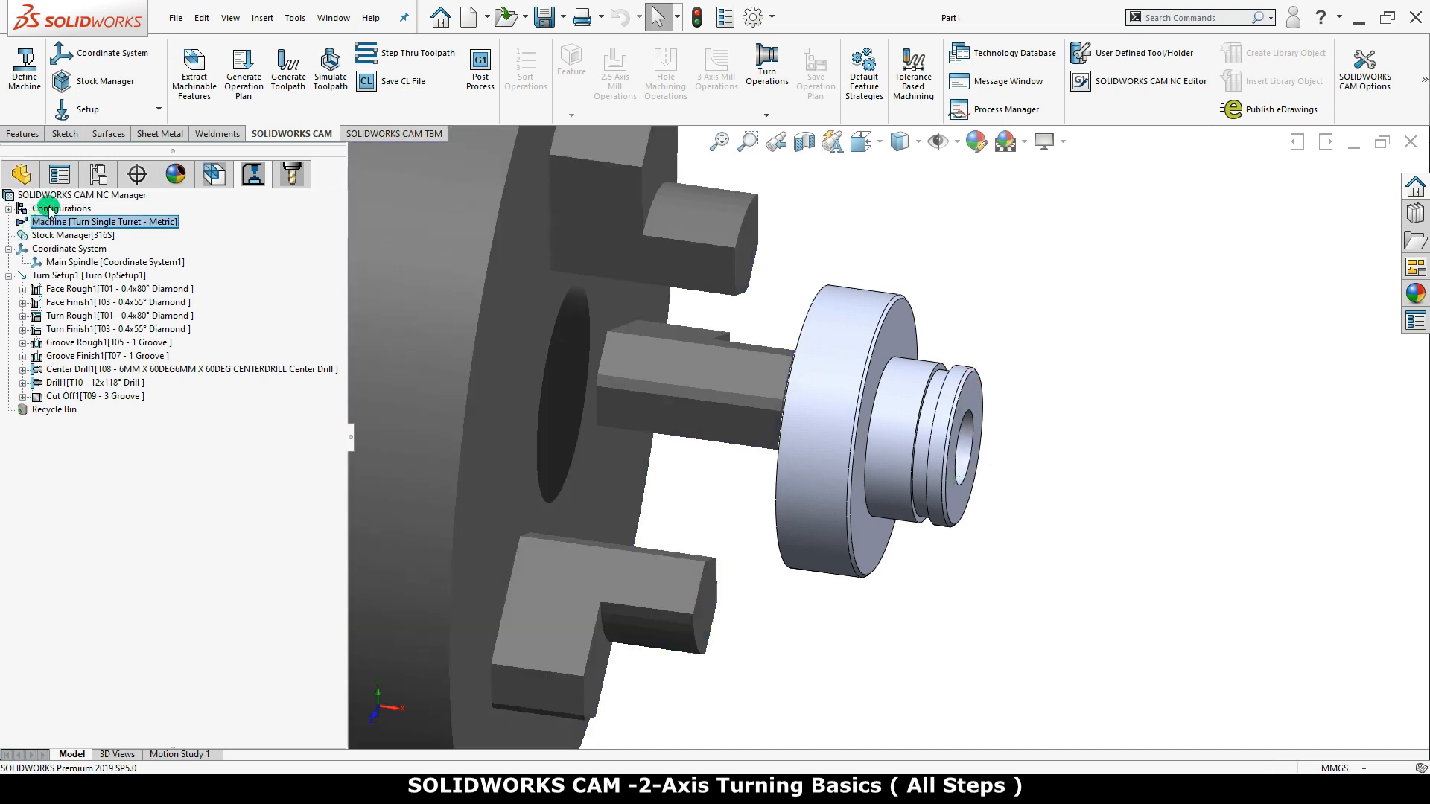
Start post processing the whole NC program, saving the output as the text file Part1 in New folder
right_click(60, 196)
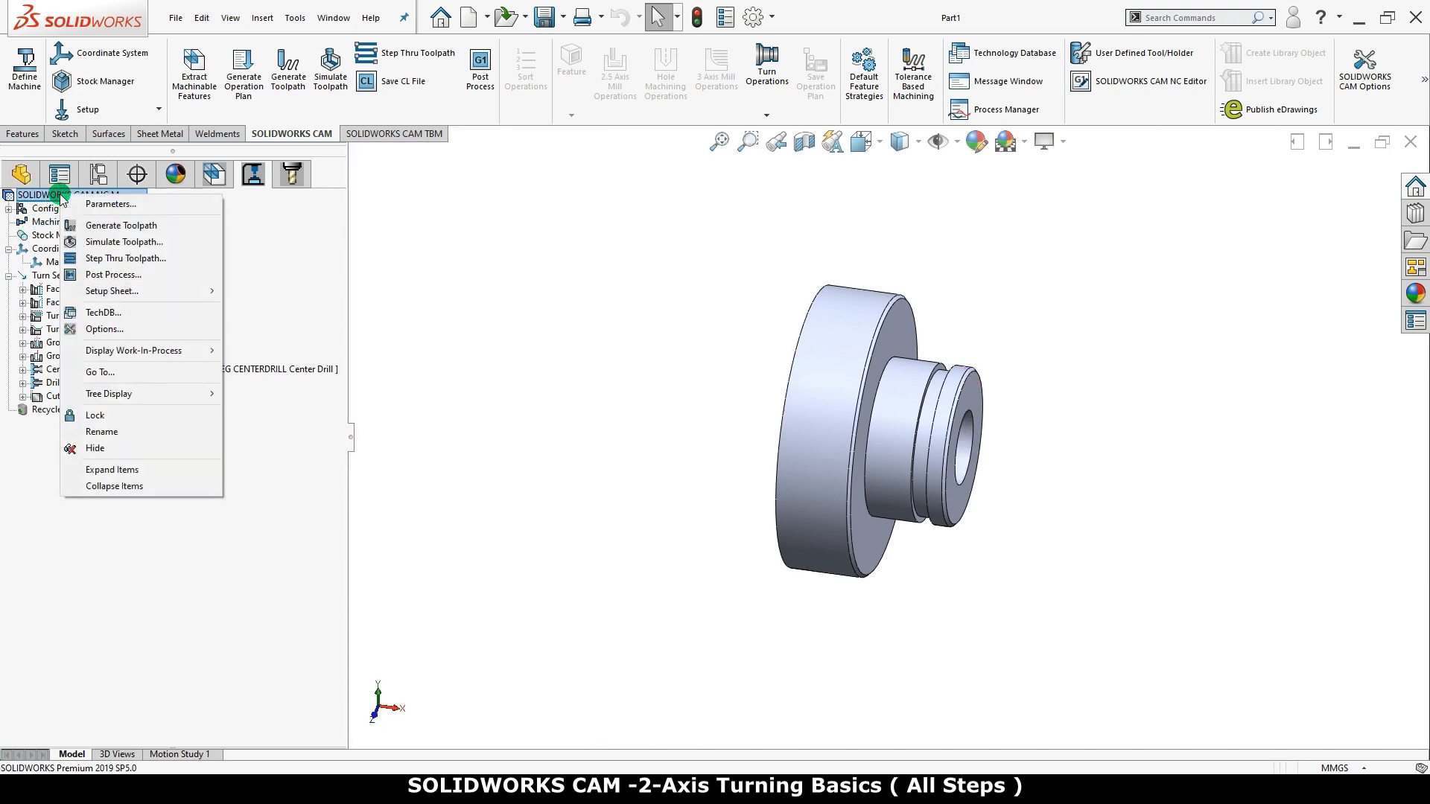
left_click(151, 275)
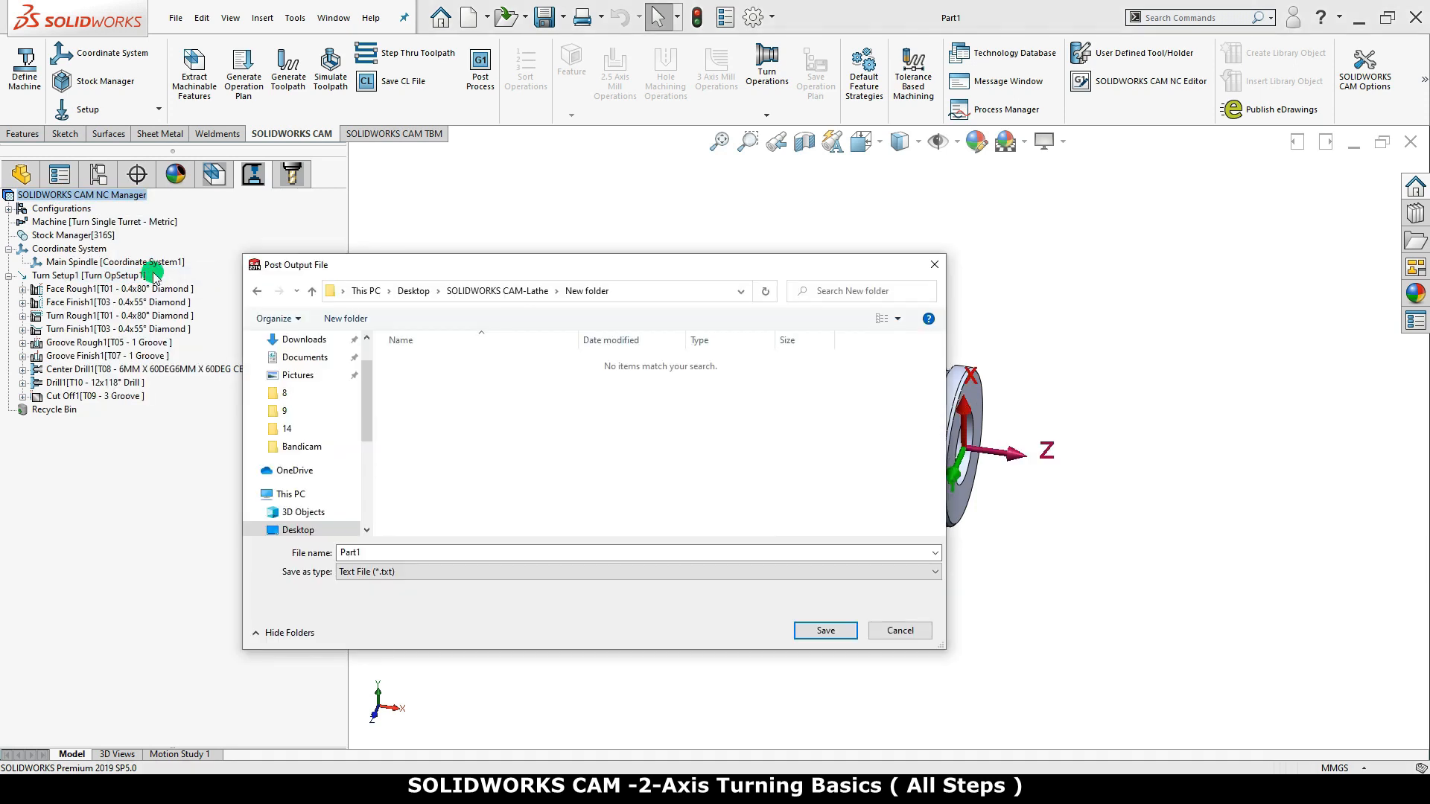
left_click(428, 572)
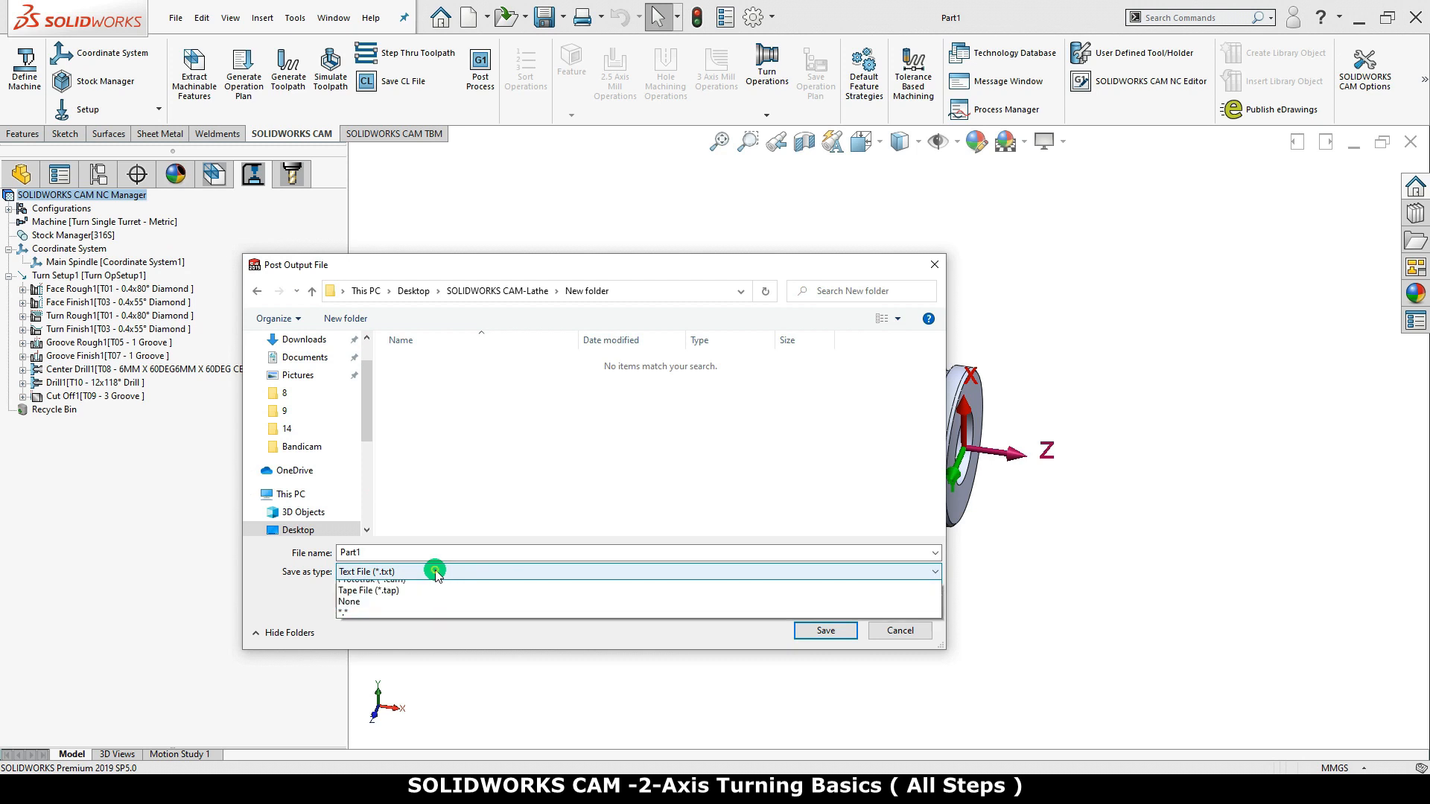
left_click(441, 587)
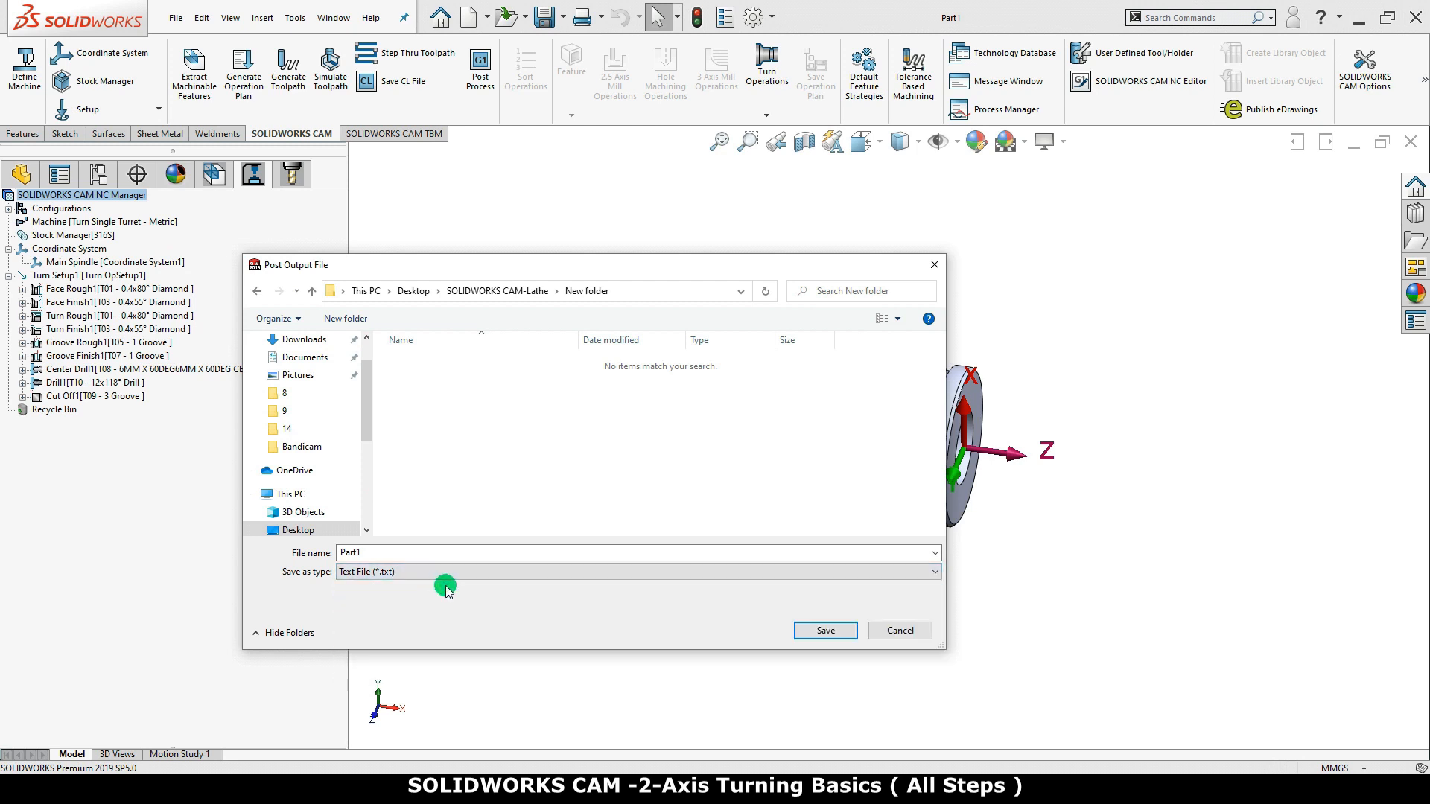
left_click(799, 631)
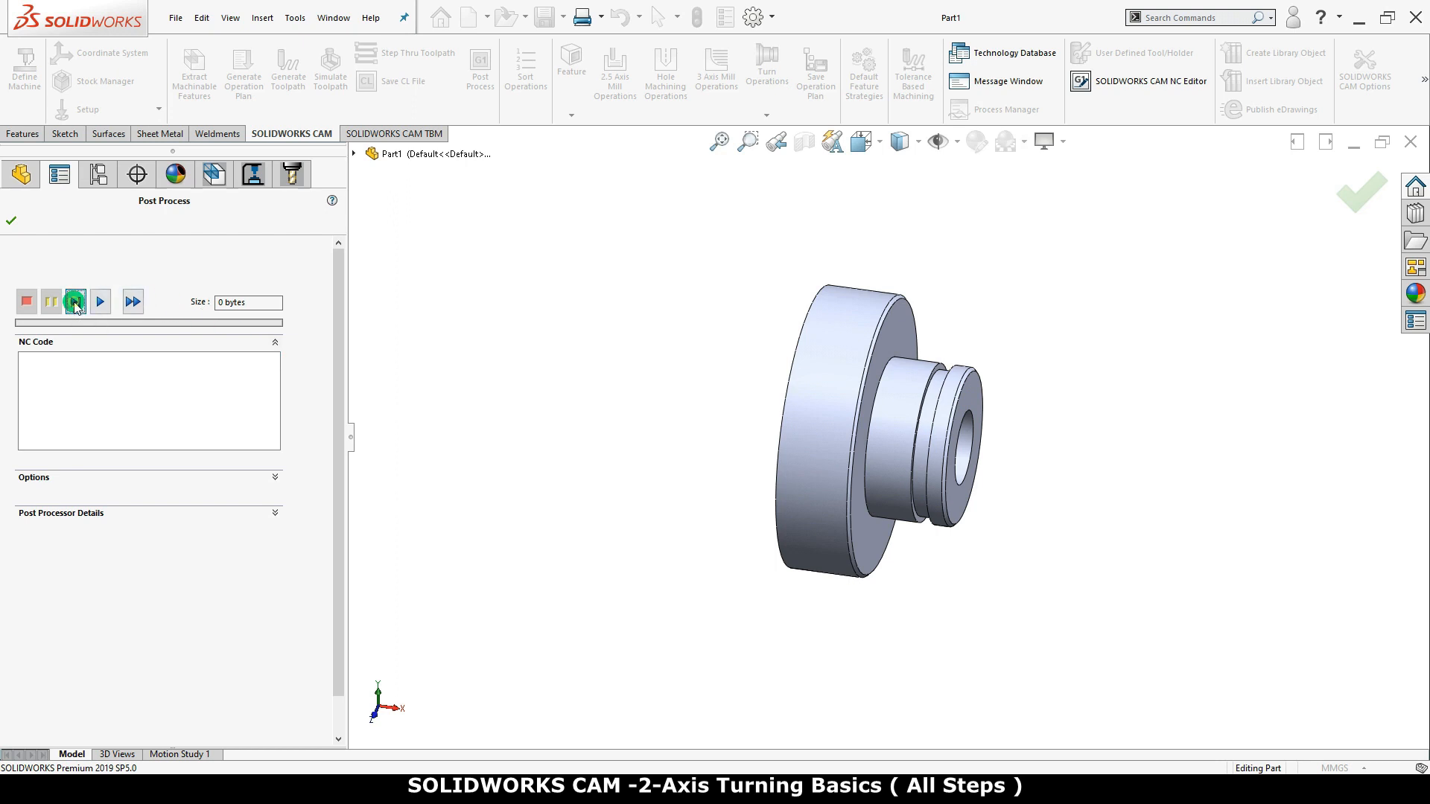
Generate the complete NC code, accept the post process, and look through Part1.txt in SOLIDWORKS CAM NC Editor from start to end
left_click(76, 303)
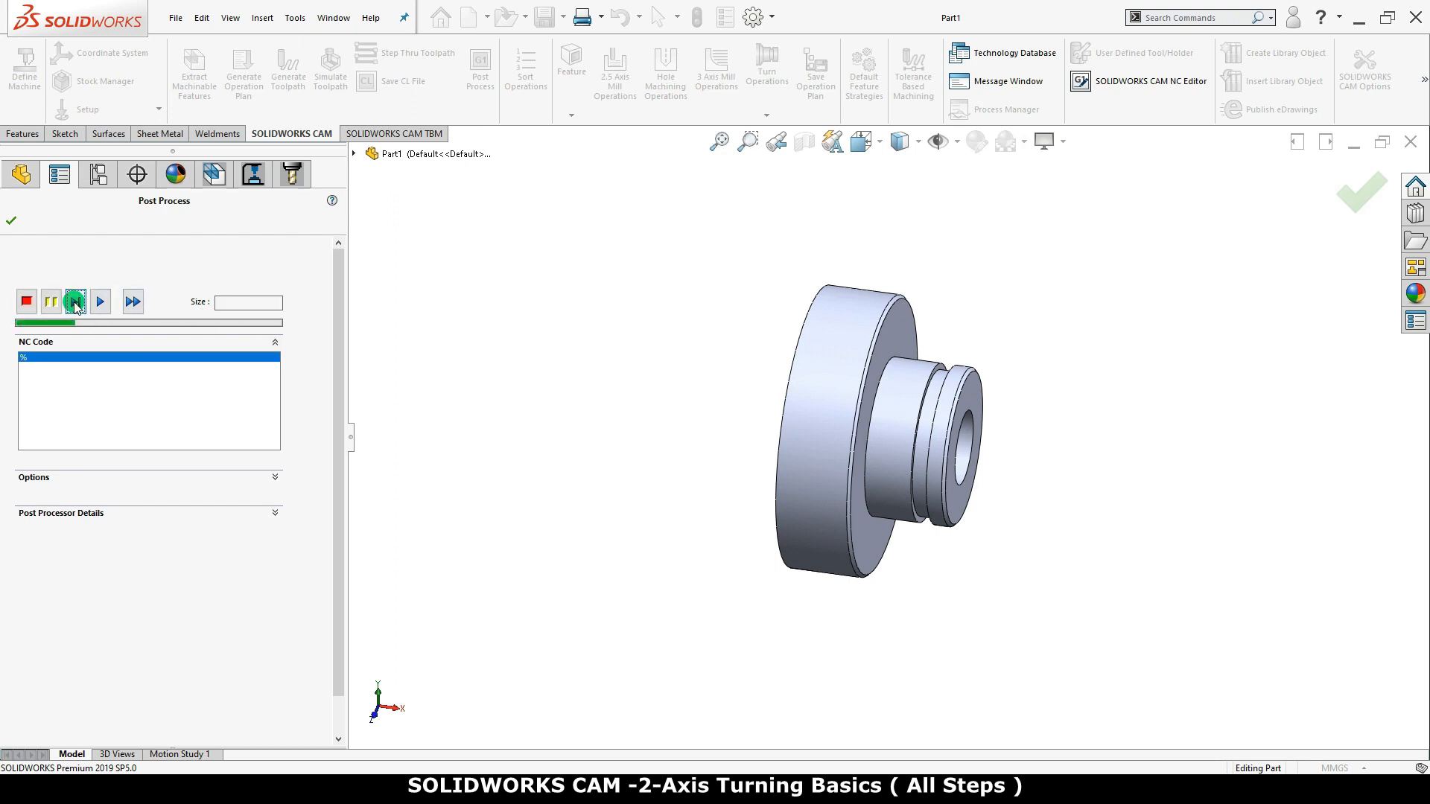
left_click(98, 305)
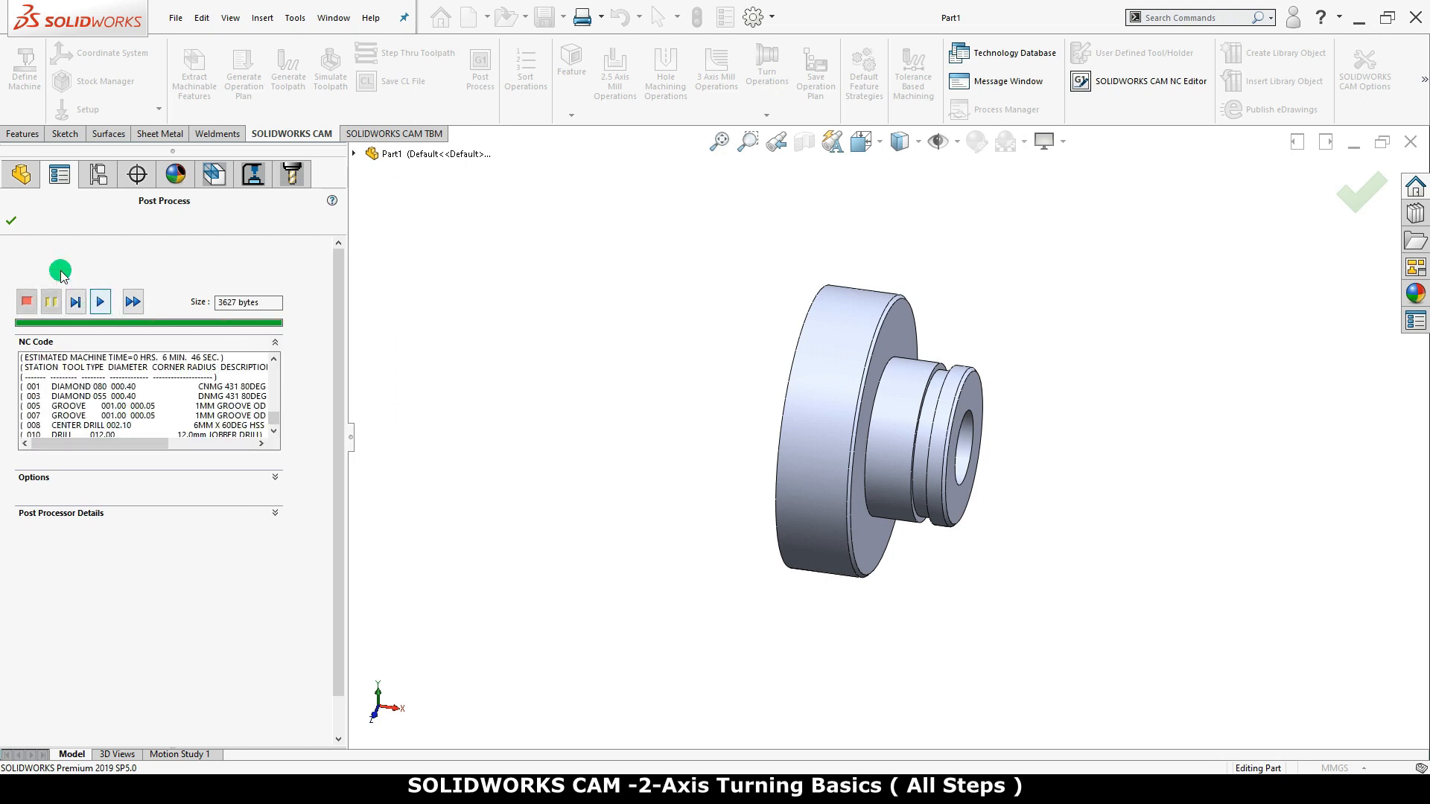
left_click(10, 219)
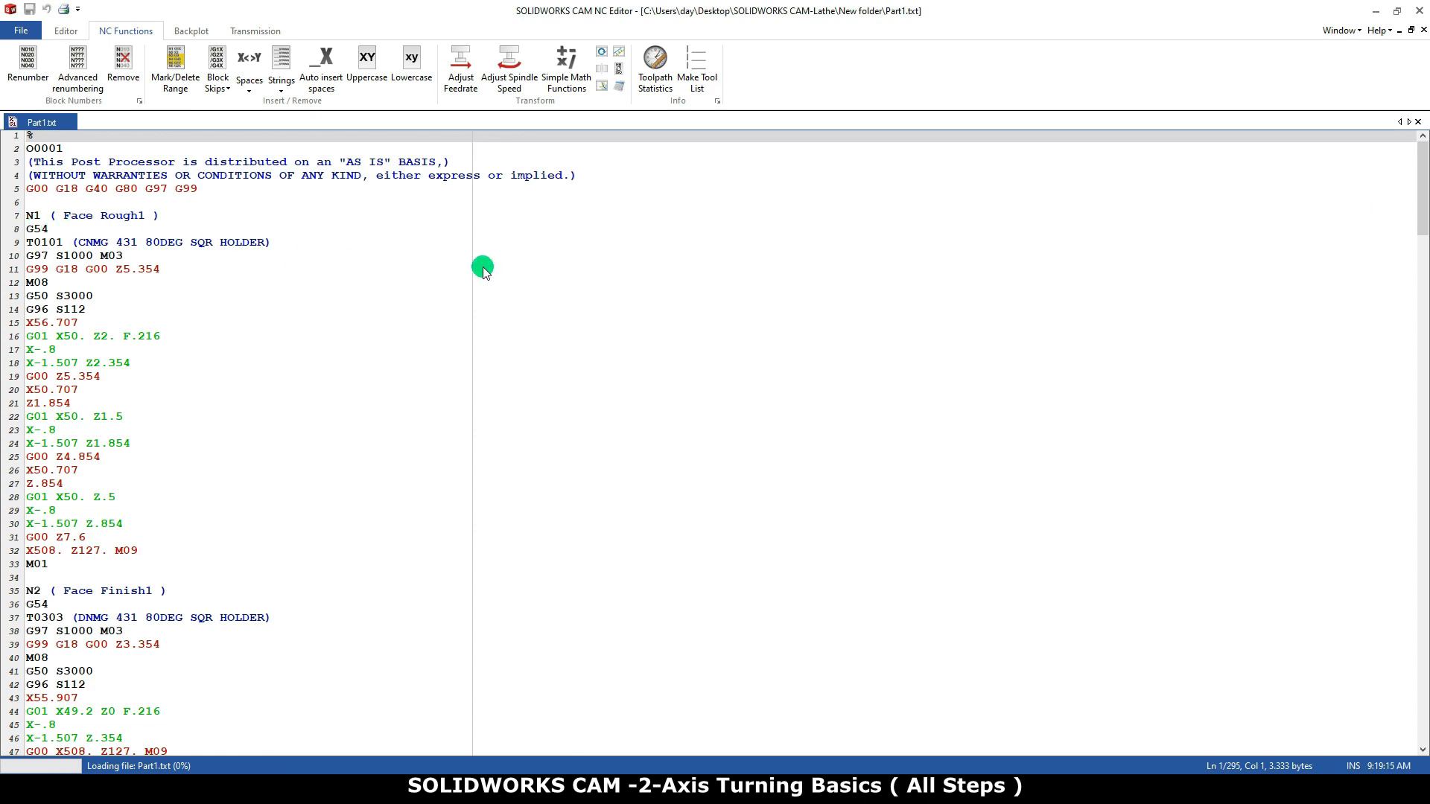
left_click_drag(1423, 231, 1422, 699)
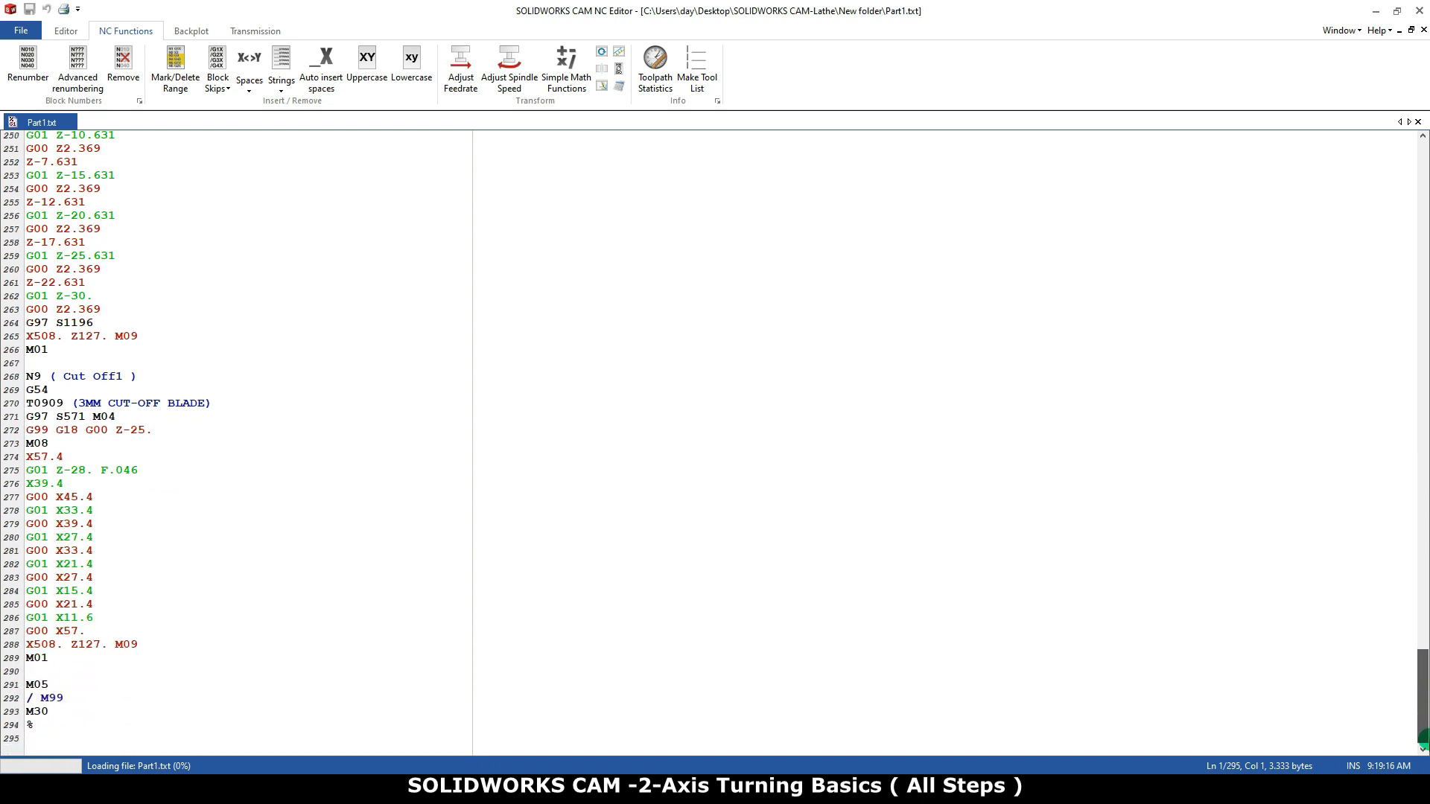
left_click_drag(1422, 744, 1422, 188)
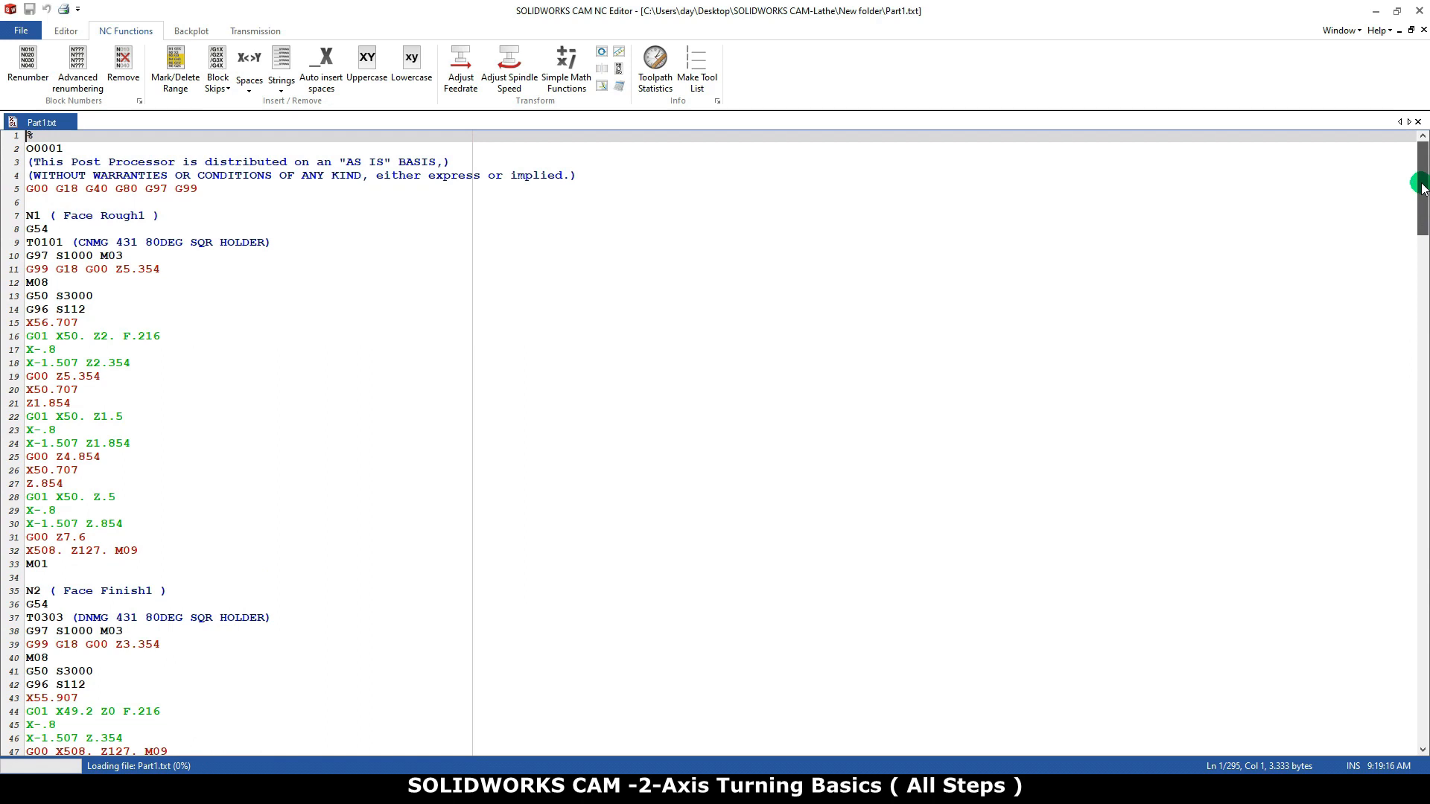